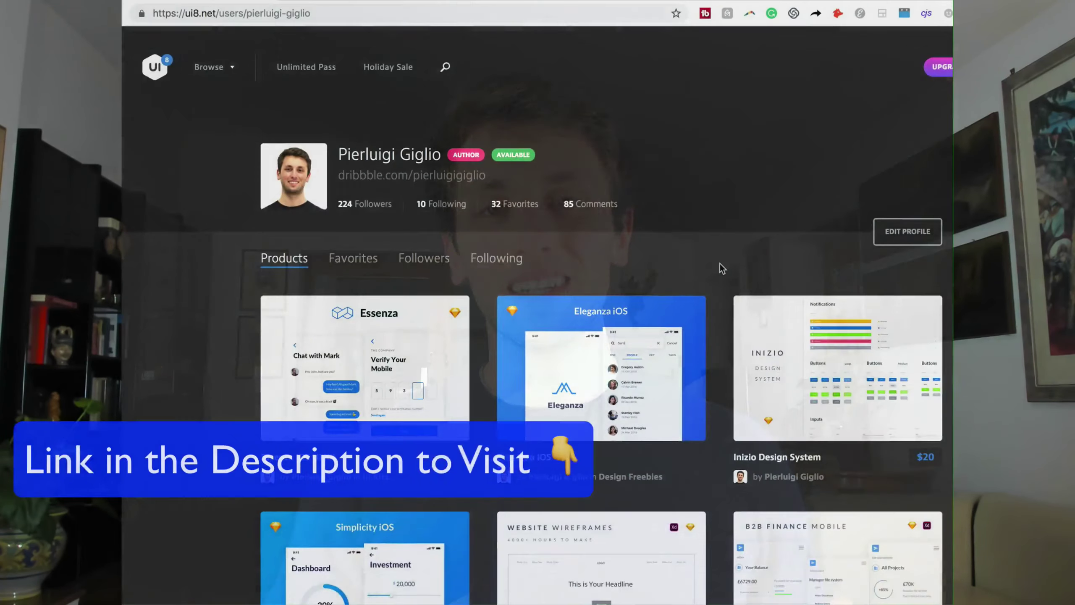
- Scroll down through the UI8 author's published kits and the Dashboards kit preview screens
{"action": "scroll", "coordinate": [720, 265], "scroll_direction": "down", "scroll_amount": 10}
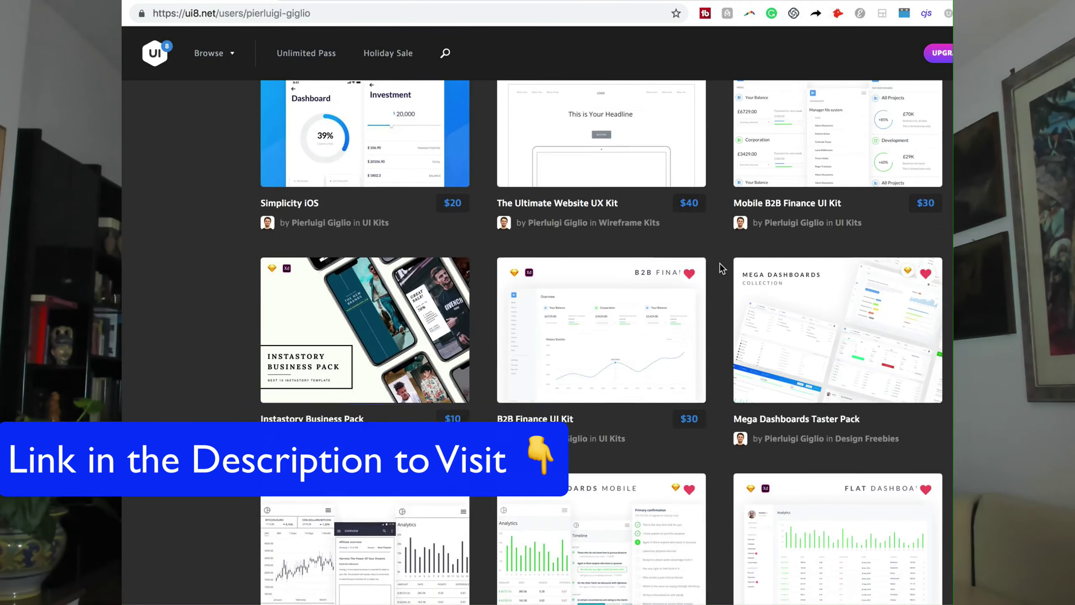
{"action": "scroll", "coordinate": [721, 268], "scroll_direction": "down", "scroll_amount": 8}
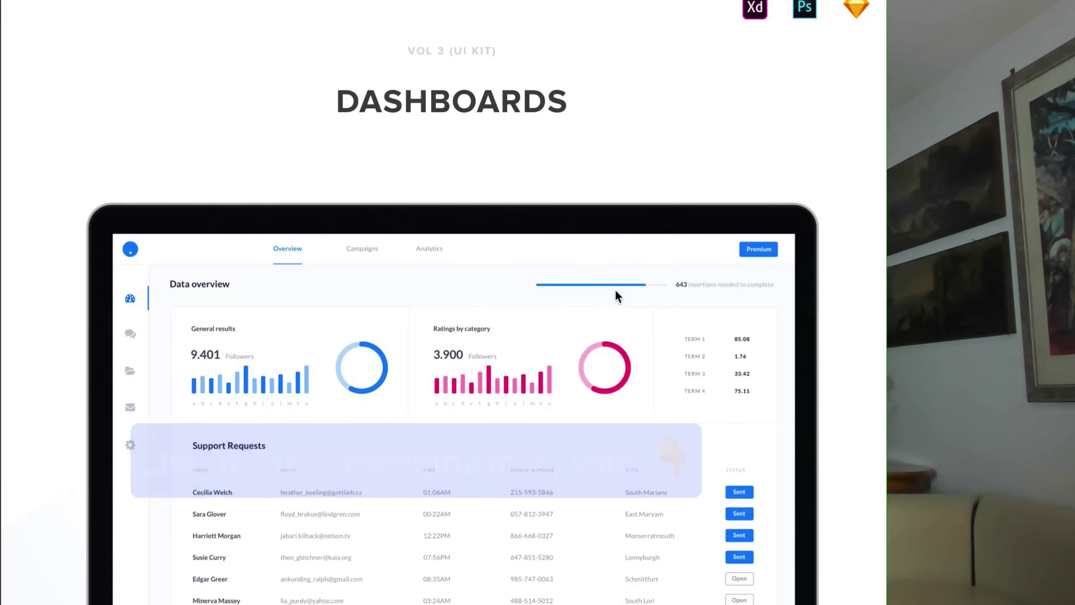
{"action": "scroll", "coordinate": [616, 292], "scroll_direction": "down", "scroll_amount": 10}
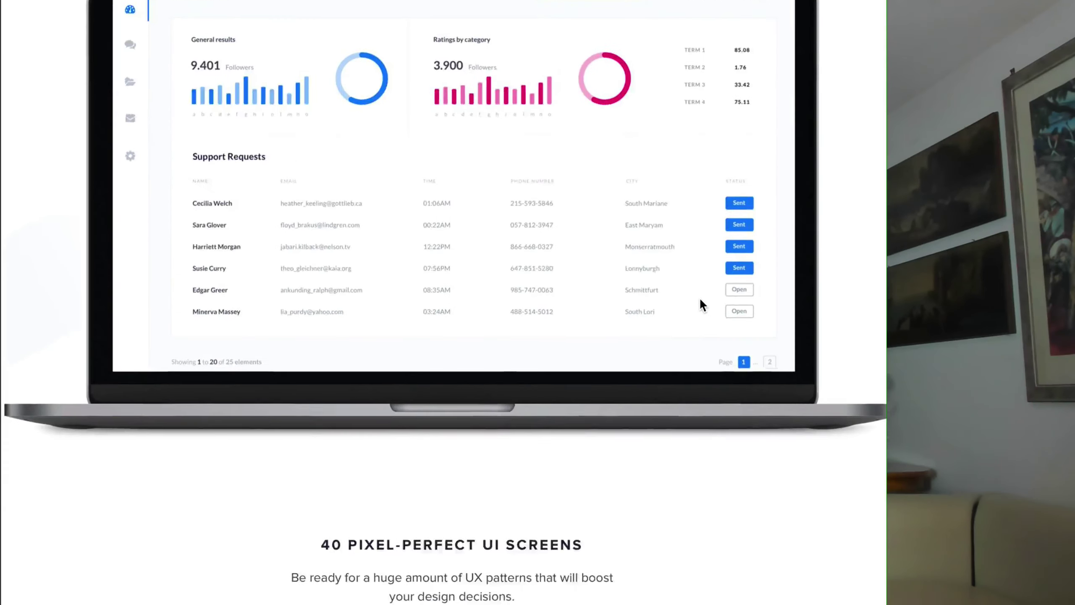
{"action": "scroll", "coordinate": [701, 300], "scroll_direction": "down", "scroll_amount": 7}
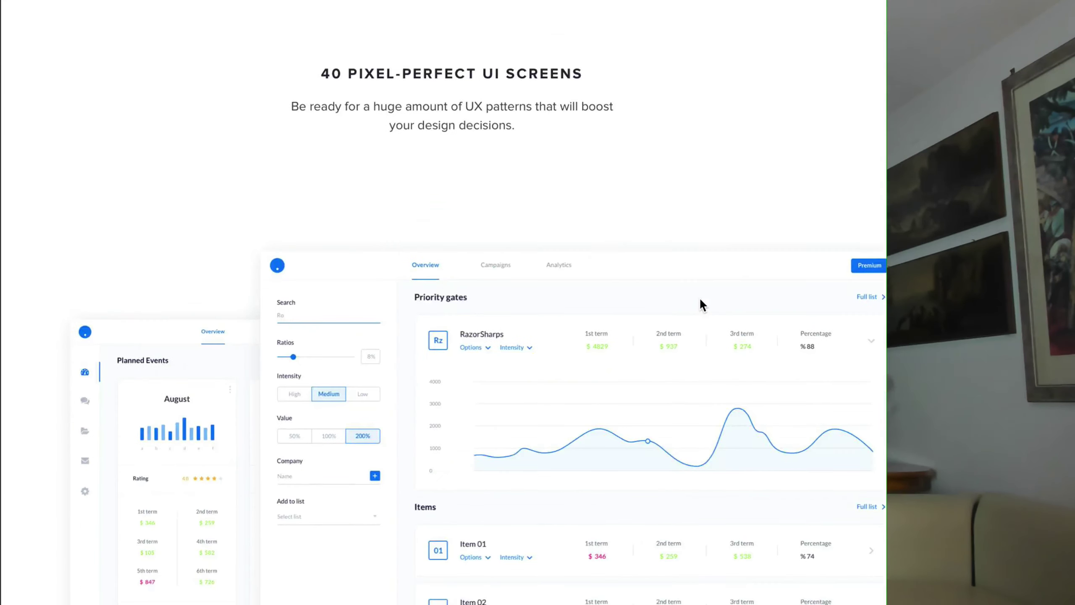
{"action": "scroll", "coordinate": [701, 300], "scroll_direction": "down", "scroll_amount": 10}
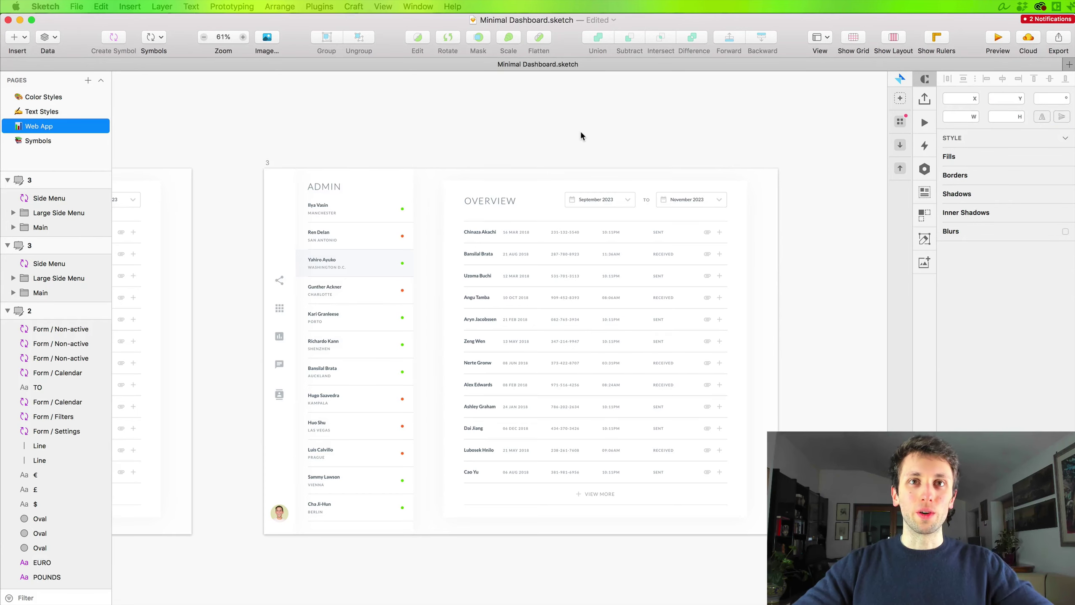
- Delete the Large Side Menu and Main groups from artboard 3, keeping only the icon side menu
{"action": "scroll", "coordinate": [581, 136], "scroll_direction": "down", "scroll_amount": 3}
{"action": "scroll", "coordinate": [581, 136], "scroll_direction": "left", "scroll_amount": 5}
{"action": "scroll", "coordinate": [581, 135], "scroll_direction": "up", "scroll_amount": 4}
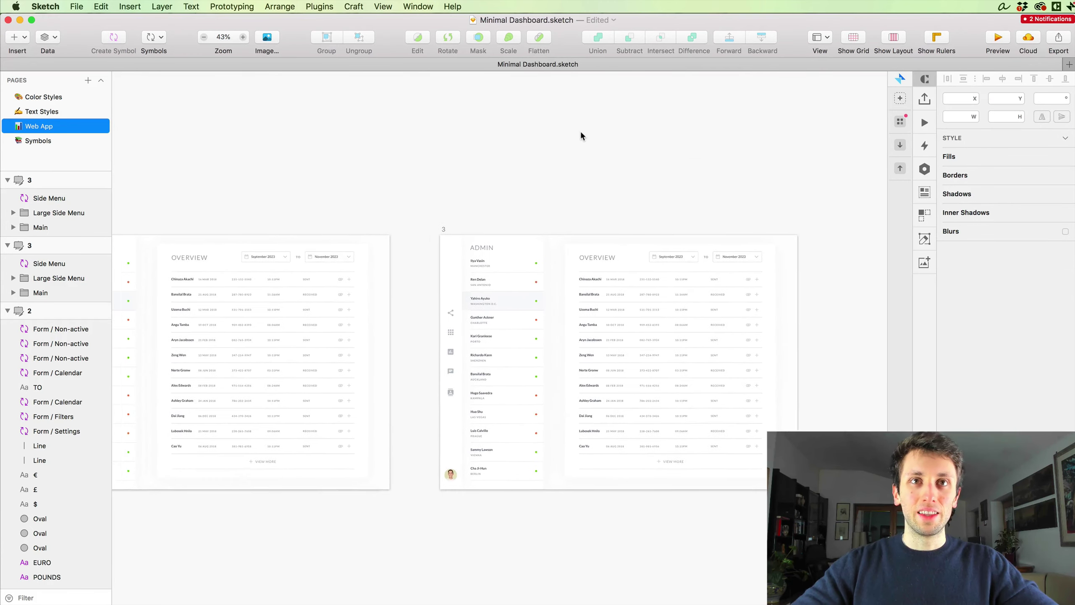
{"action": "scroll", "coordinate": [580, 135], "scroll_direction": "down", "scroll_amount": 3}
{"action": "scroll", "coordinate": [581, 135], "scroll_direction": "right", "scroll_amount": 1}
{"action": "scroll", "coordinate": [580, 136], "scroll_direction": "up", "scroll_amount": 5}
{"action": "scroll", "coordinate": [580, 136], "scroll_direction": "right", "scroll_amount": 5}
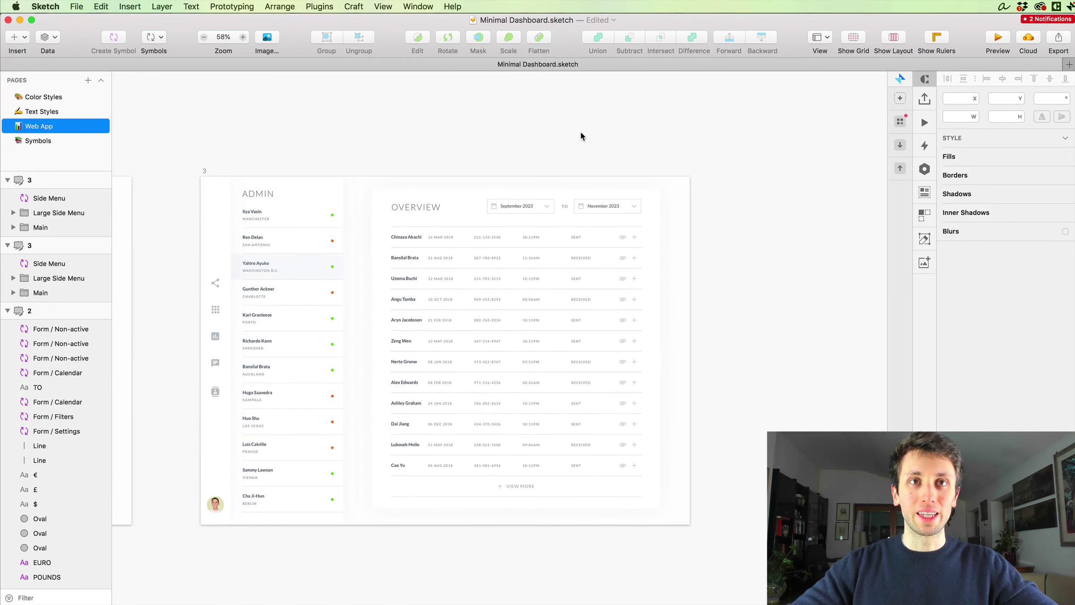
{"action": "scroll", "coordinate": [299, 160], "scroll_direction": "down", "scroll_amount": 2}
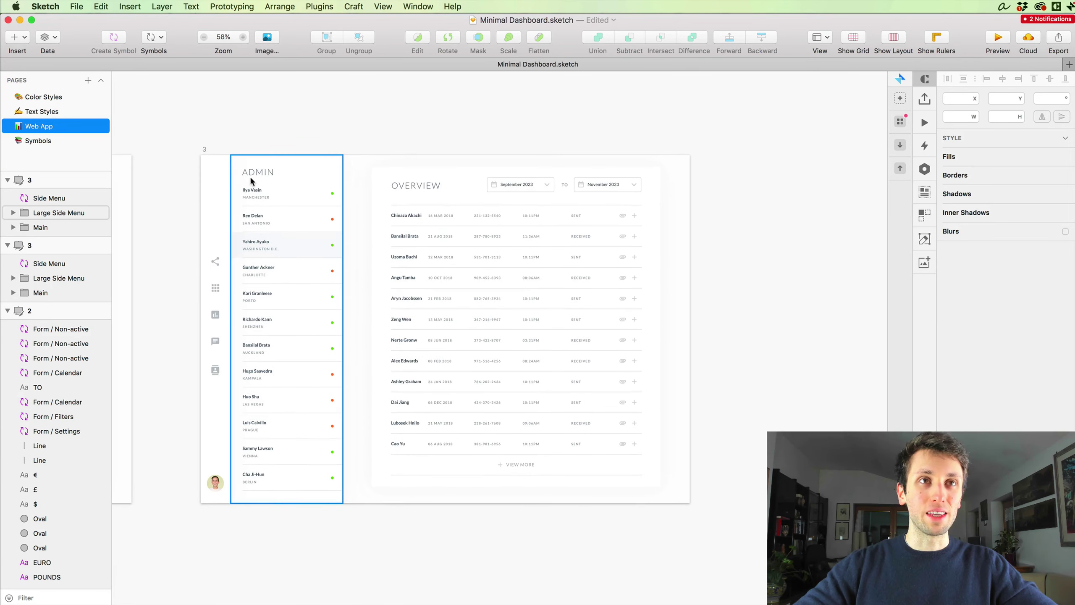
{"action": "left_click_drag", "start_coordinate": [255, 149], "coordinate": [655, 448]}
{"action": "key", "text": "Delete"}
{"action": "scroll", "coordinate": [385, 289], "scroll_direction": "left", "scroll_amount": 2}
{"action": "scroll", "coordinate": [393, 283], "scroll_direction": "up", "scroll_amount": 3}
{"action": "scroll", "coordinate": [381, 255], "scroll_direction": "right", "scroll_amount": 2}
{"action": "scroll", "coordinate": [381, 255], "scroll_direction": "down", "scroll_amount": 1}
{"action": "scroll", "coordinate": [384, 254], "scroll_direction": "down", "scroll_amount": 1}
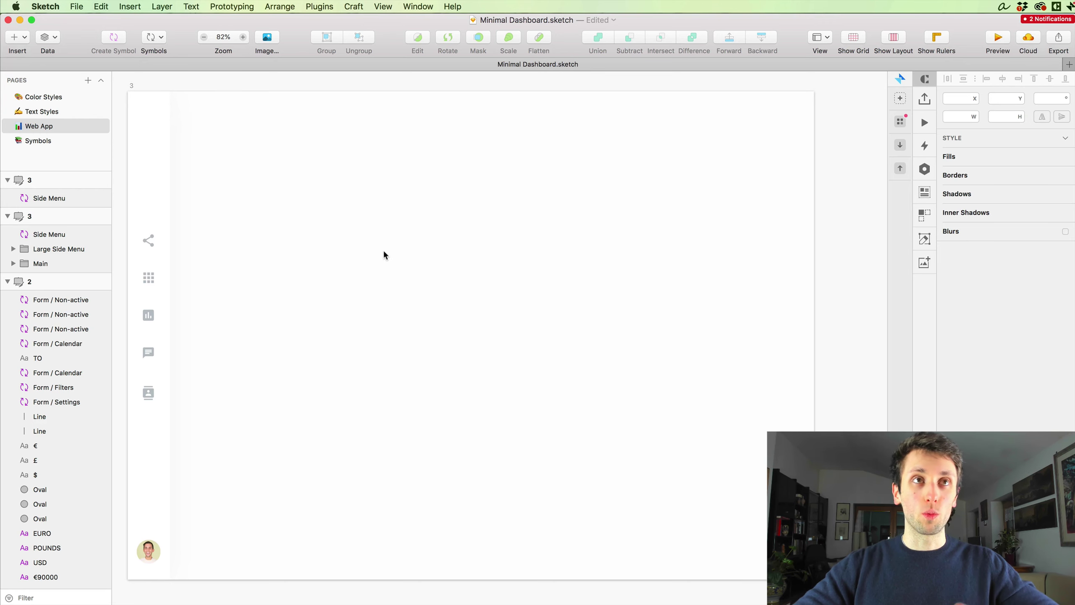
{"action": "scroll", "coordinate": [384, 254], "scroll_direction": "left", "scroll_amount": 2}
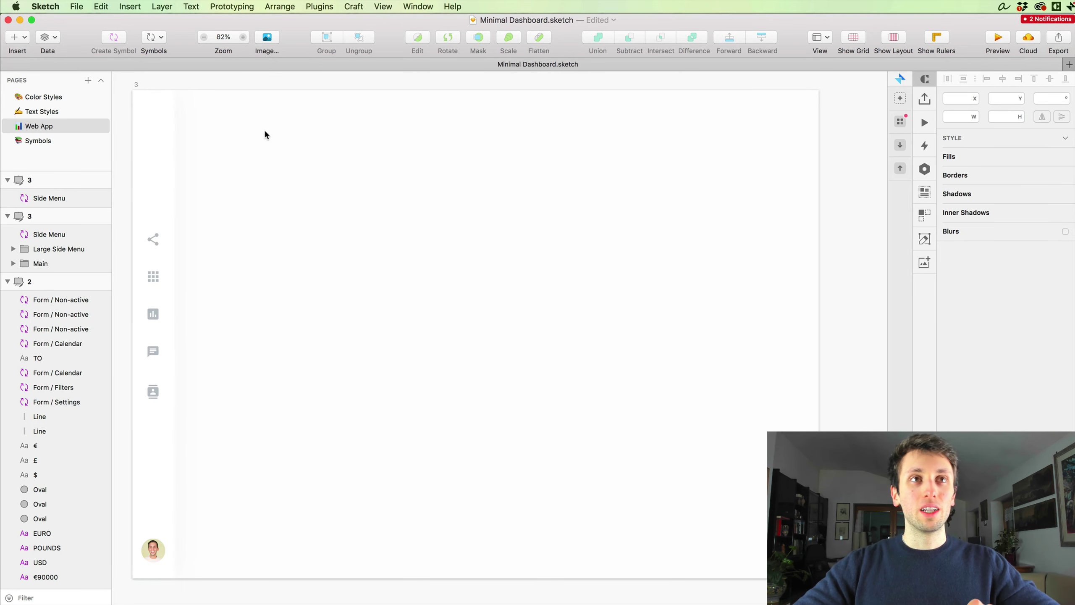
{"action": "key", "text": "r"}
{"action": "scroll", "coordinate": [199, 121], "scroll_direction": "left", "scroll_amount": 3}
{"action": "scroll", "coordinate": [202, 118], "scroll_direction": "left", "scroll_amount": 1}
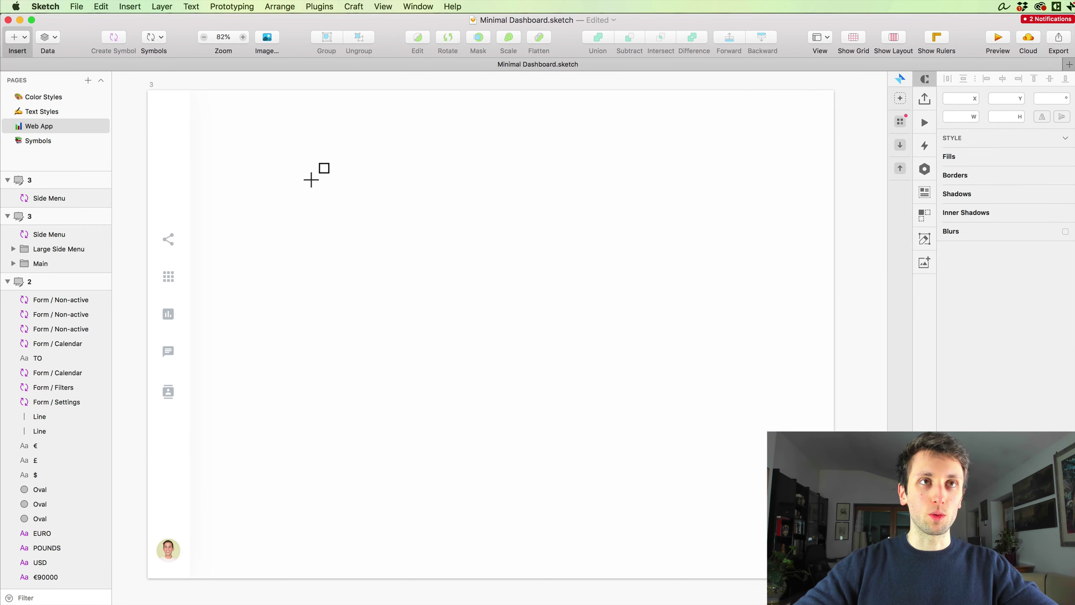
{"action": "key", "text": "v"}
{"action": "left_click", "coordinate": [226, 167]}
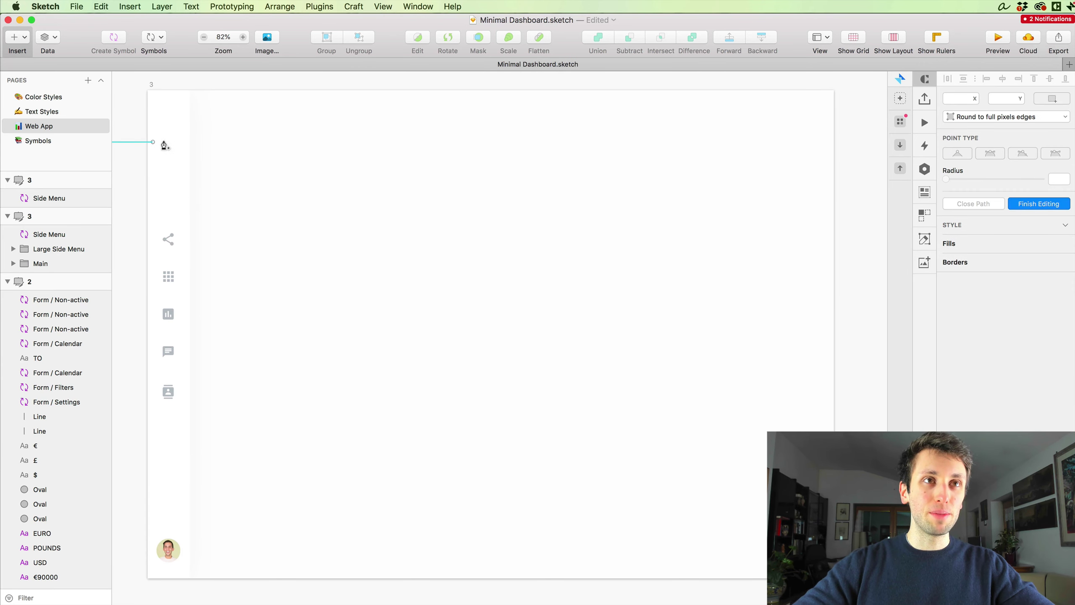
{"action": "key", "text": "Escape"}
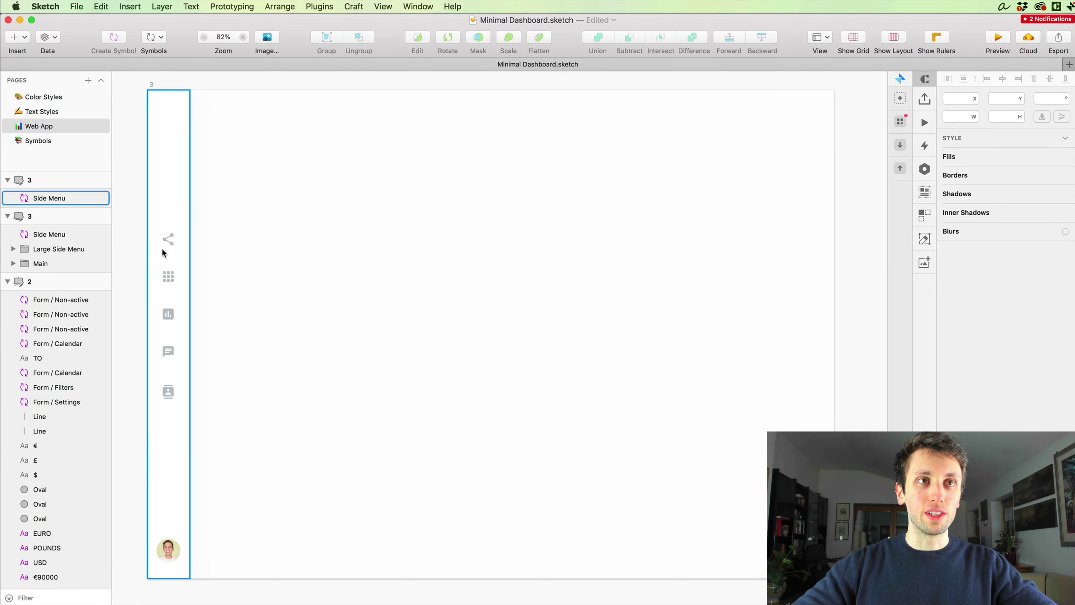
{"action": "double_click", "coordinate": [183, 329]}
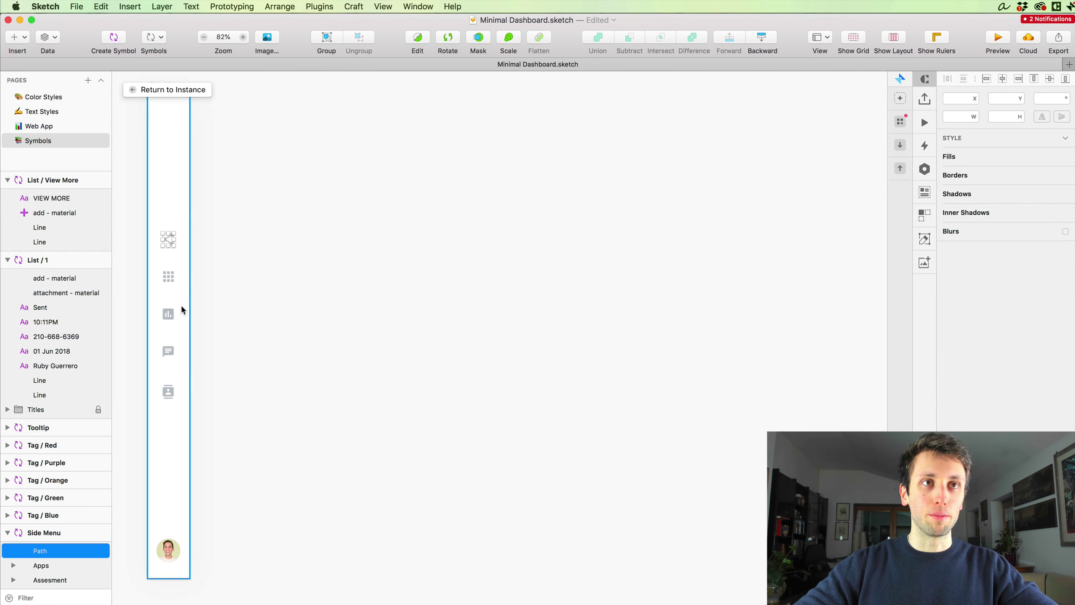
{"action": "left_click", "coordinate": [374, 262]}
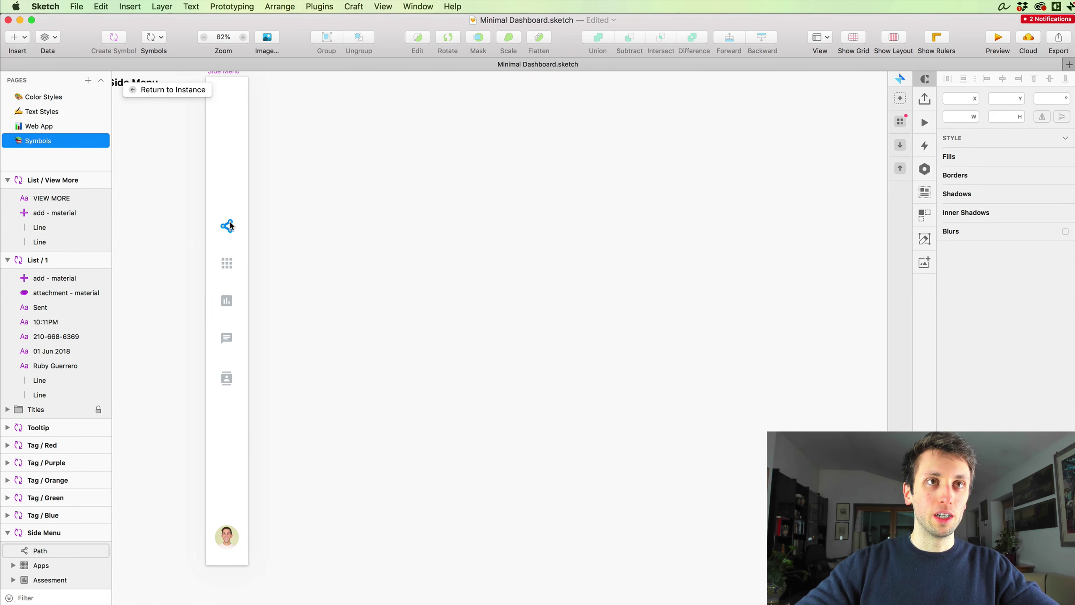
{"action": "scroll", "coordinate": [230, 226], "scroll_direction": "left", "scroll_amount": 5}
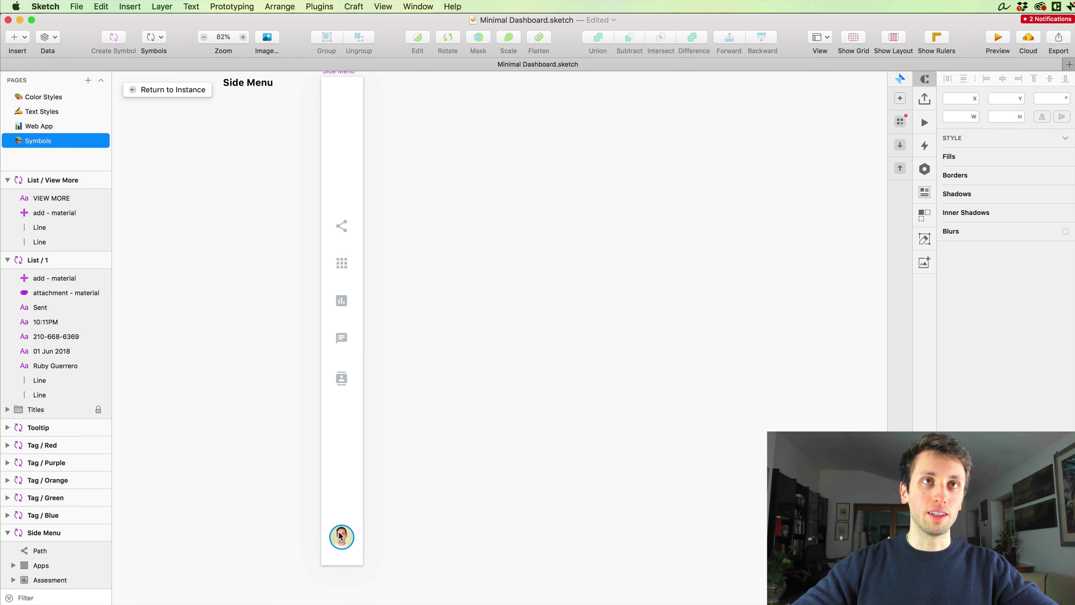
{"action": "left_click", "coordinate": [47, 127]}
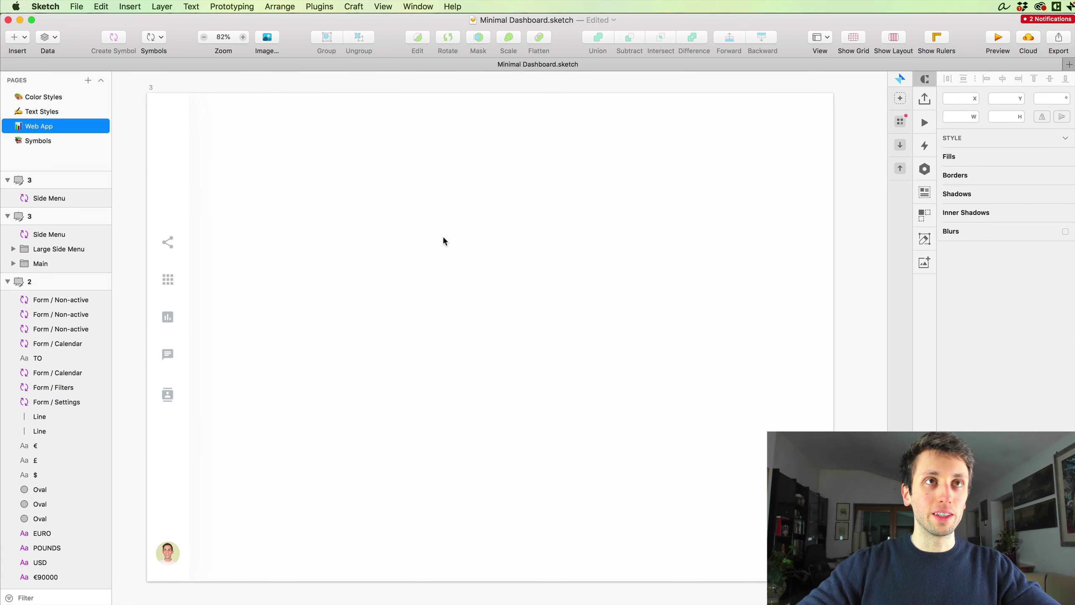
- Draw a grey card rectangle on artboard 3 and duplicate it into a row of three
{"action": "key", "text": "r"}
{"action": "mouse_move", "coordinate": [236, 132]}
{"action": "left_mouse_down"}
{"action": "mouse_move", "coordinate": [408, 344]}
{"action": "mouse_move", "coordinate": [378, 340]}
{"action": "mouse_move", "coordinate": [384, 331]}
{"action": "left_mouse_up"}
{"action": "mouse_move", "coordinate": [312, 208]}
{"action": "left_mouse_down"}
{"action": "mouse_move", "coordinate": [367, 188]}
{"action": "mouse_move", "coordinate": [478, 187]}
{"action": "left_mouse_up"}
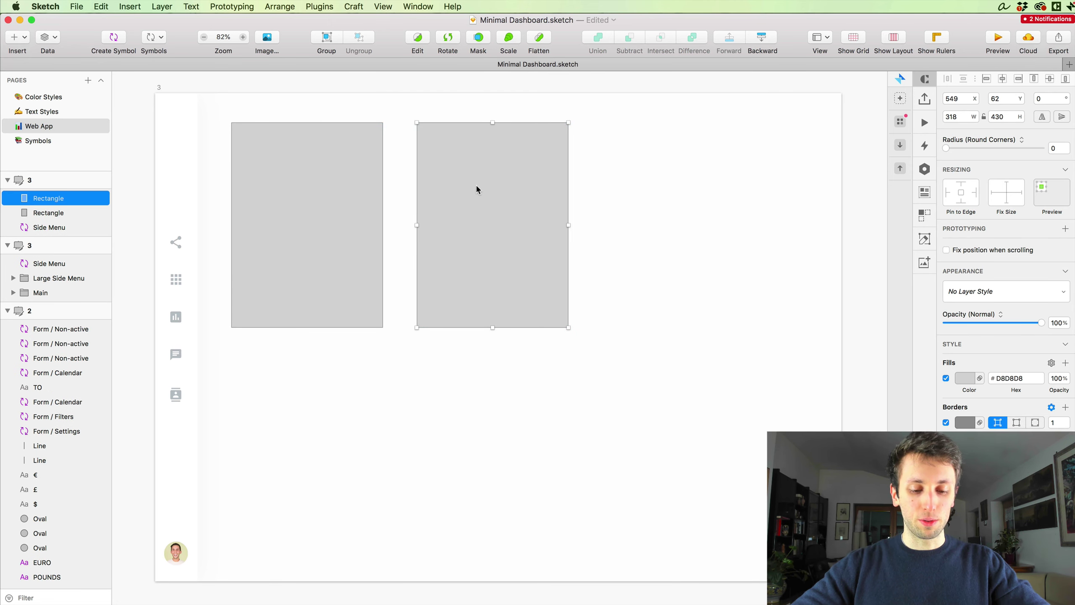
{"action": "key", "text": "super+d"}
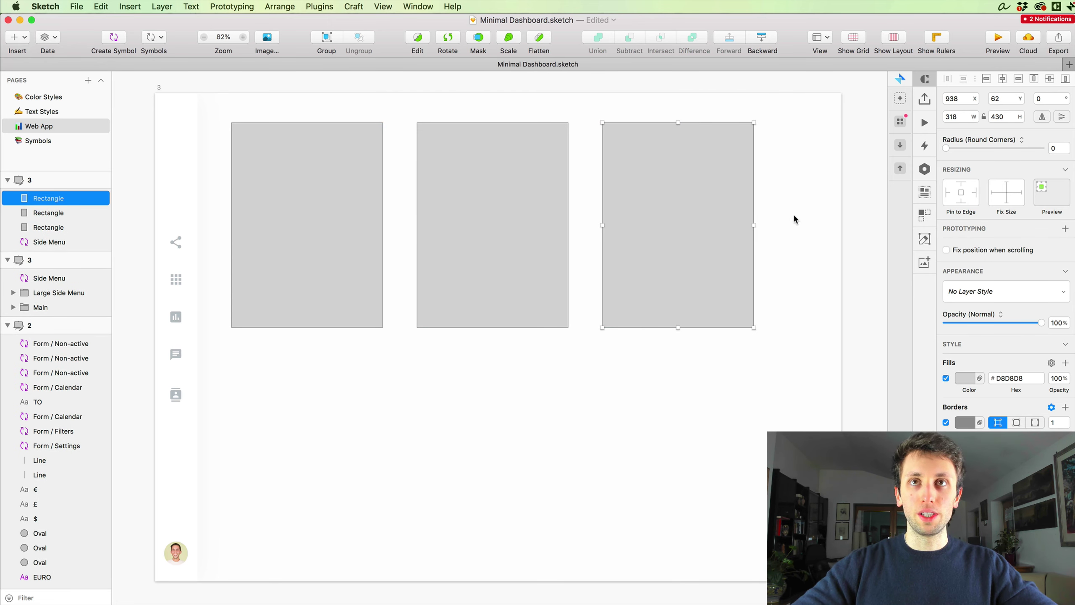
- Narrow the cards to 267 wide, move the third to X 772, and select all four
{"action": "left_click_drag", "start_coordinate": [793, 196], "coordinate": [343, 253]}
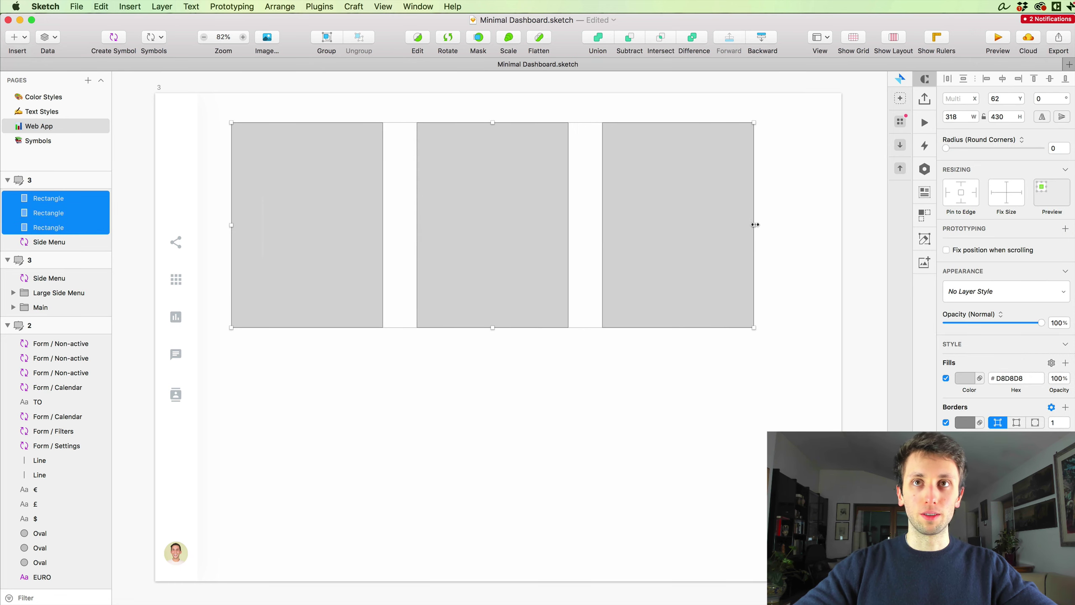
{"action": "left_click_drag", "start_coordinate": [754, 224], "coordinate": [669, 224]}
{"action": "left_click", "coordinate": [608, 208]}
{"action": "left_click_drag", "start_coordinate": [608, 207], "coordinate": [742, 185]}
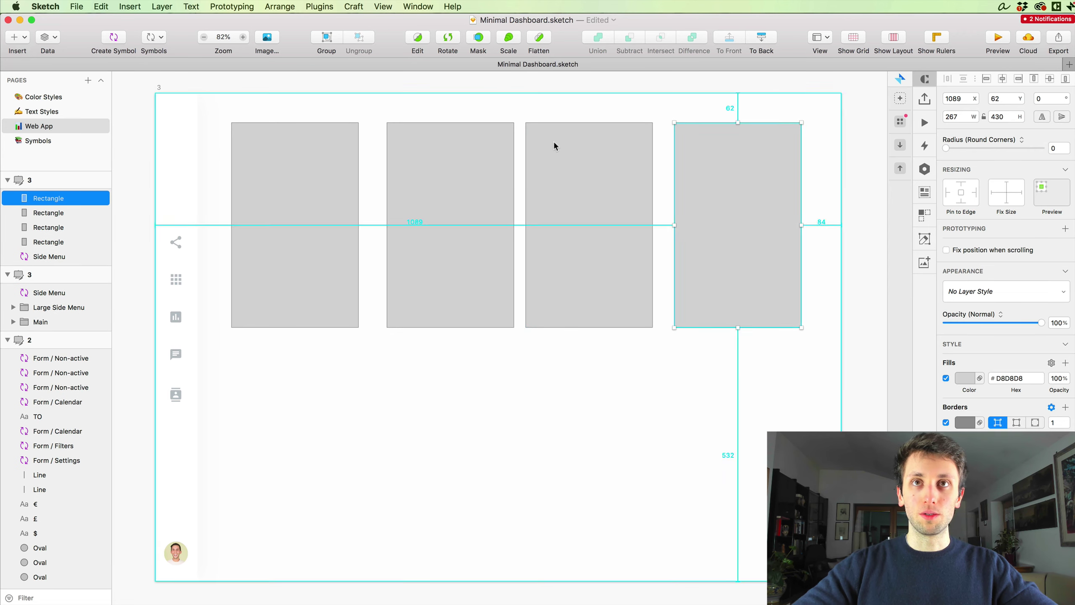
{"action": "left_click", "coordinate": [540, 106]}
{"action": "left_click_drag", "start_coordinate": [285, 113], "coordinate": [795, 196]}
{"action": "scroll", "coordinate": [798, 269], "scroll_direction": "up", "scroll_amount": 2}
{"action": "scroll", "coordinate": [798, 269], "scroll_direction": "right", "scroll_amount": 2}
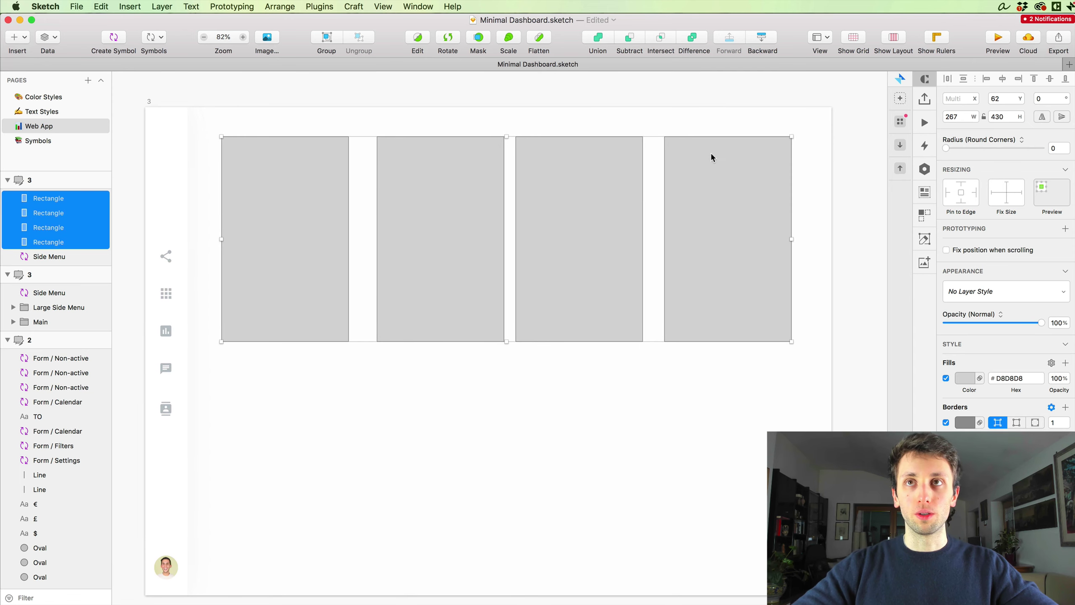
- Distribute the four cards horizontally, accepting uneven whole-pixel spacing
{"action": "left_click", "coordinate": [948, 79]}
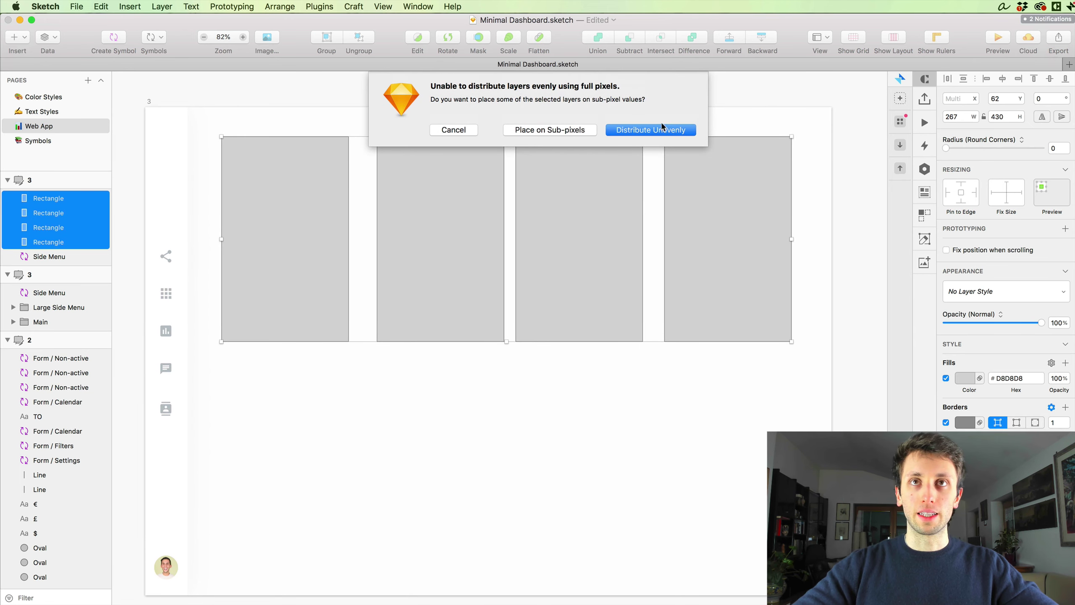
{"action": "left_click", "coordinate": [654, 130]}
{"action": "left_click", "coordinate": [530, 396]}
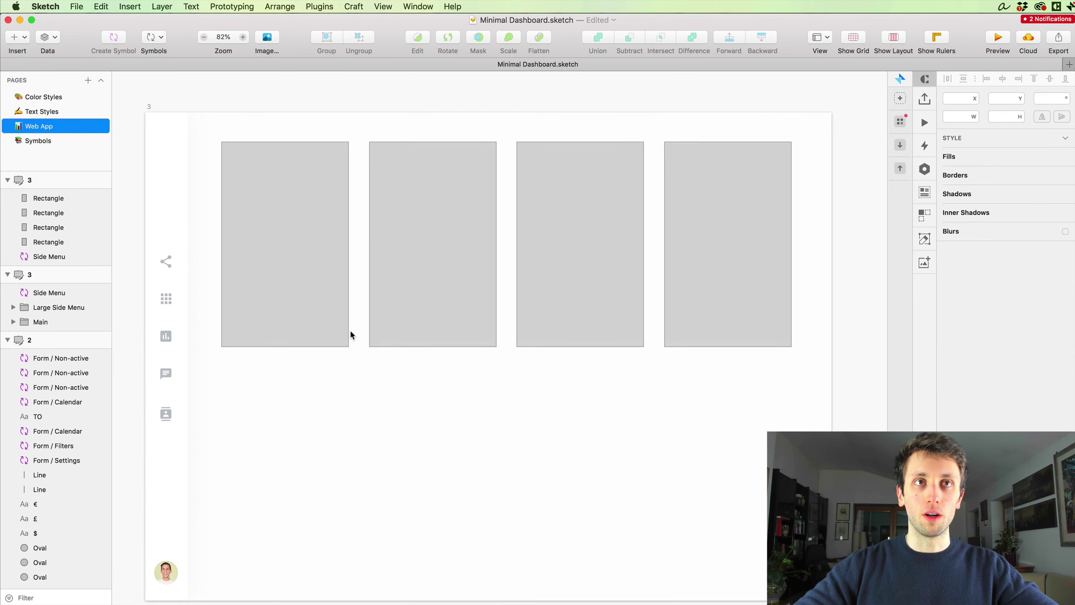
{"action": "scroll", "coordinate": [349, 329], "scroll_direction": "down", "scroll_amount": 3}
{"action": "scroll", "coordinate": [350, 330], "scroll_direction": "left", "scroll_amount": 10}
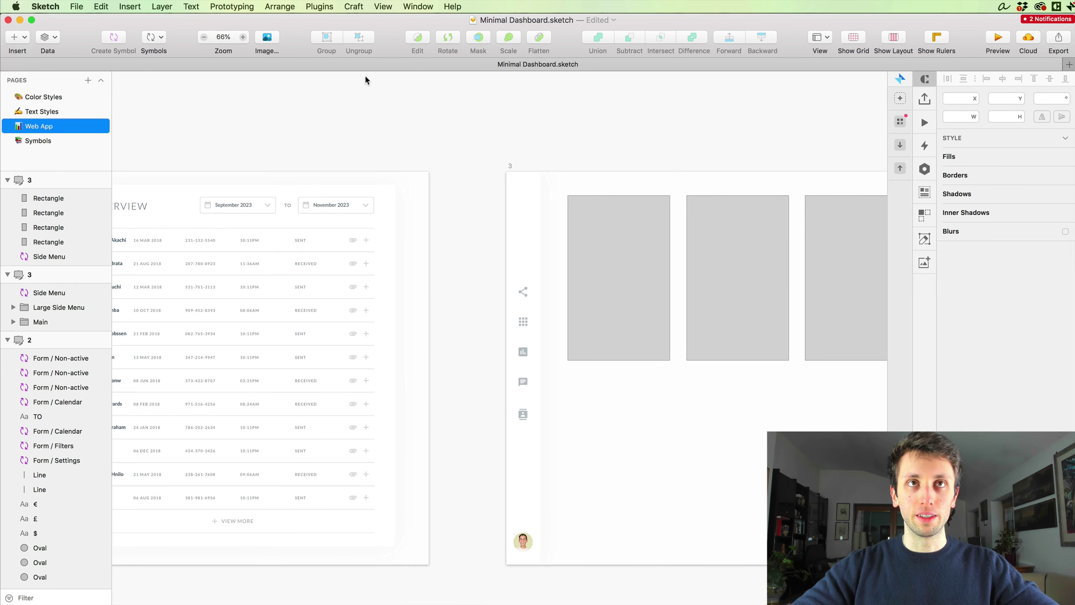
- Turn on rulers and raise the card row to Y 34, nudging it into line
{"action": "left_click", "coordinate": [937, 37]}
{"action": "scroll", "coordinate": [499, 170], "scroll_direction": "right", "scroll_amount": 3}
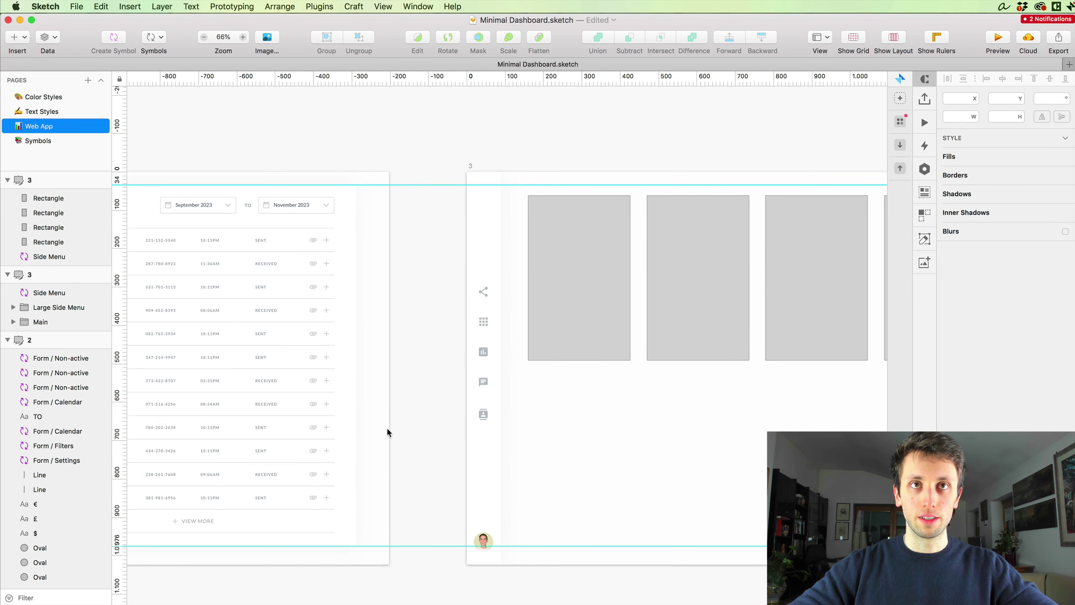
{"action": "scroll", "coordinate": [386, 426], "scroll_direction": "right", "scroll_amount": 10}
{"action": "scroll", "coordinate": [435, 381], "scroll_direction": "up", "scroll_amount": 2}
{"action": "left_click_drag", "start_coordinate": [227, 237], "coordinate": [696, 310]}
{"action": "key", "text": "Right"}
{"action": "key", "text": "Right"}
{"action": "key", "text": "Right"}
{"action": "key", "text": "Right"}
{"action": "key", "text": "Right"}
{"action": "key", "text": "Right"}
{"action": "key", "text": "Right"}
{"action": "key", "text": "Right"}
{"action": "key", "text": "Right"}
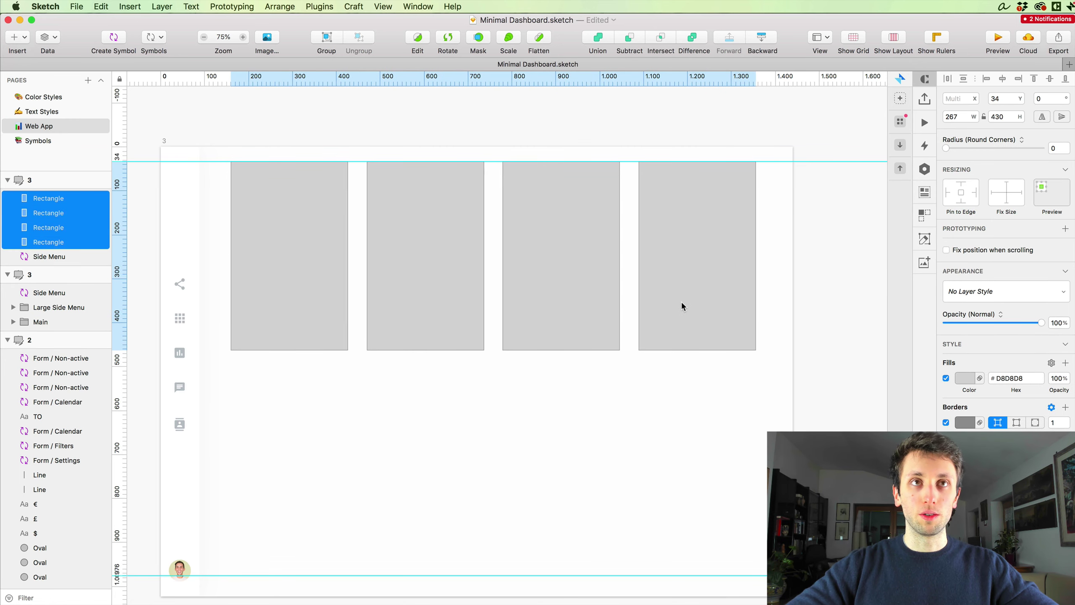
{"action": "key", "text": "Right"}
{"action": "key", "text": "Right"}
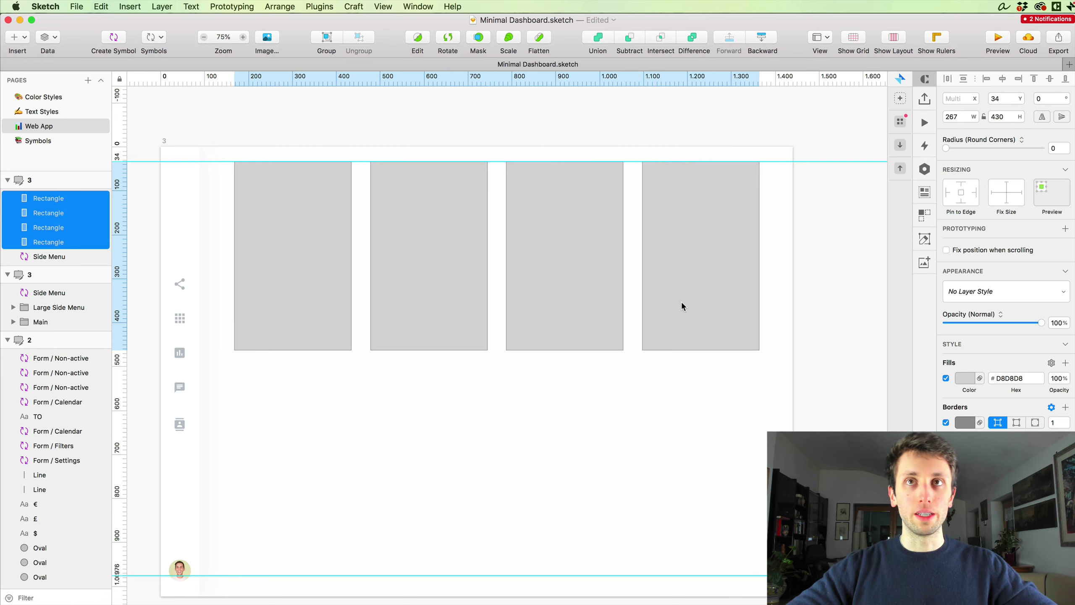
{"action": "key", "text": "Left"}
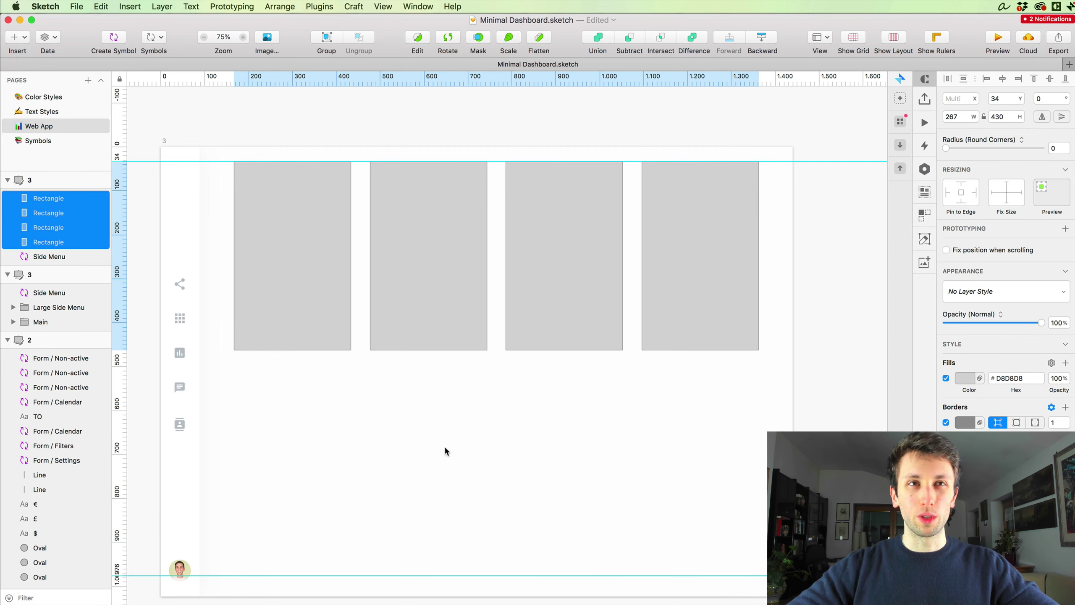
- Select all eight grey rectangles and widen them evenly
{"action": "left_click", "coordinate": [444, 451]}
{"action": "left_click_drag", "start_coordinate": [217, 228], "coordinate": [702, 414]}
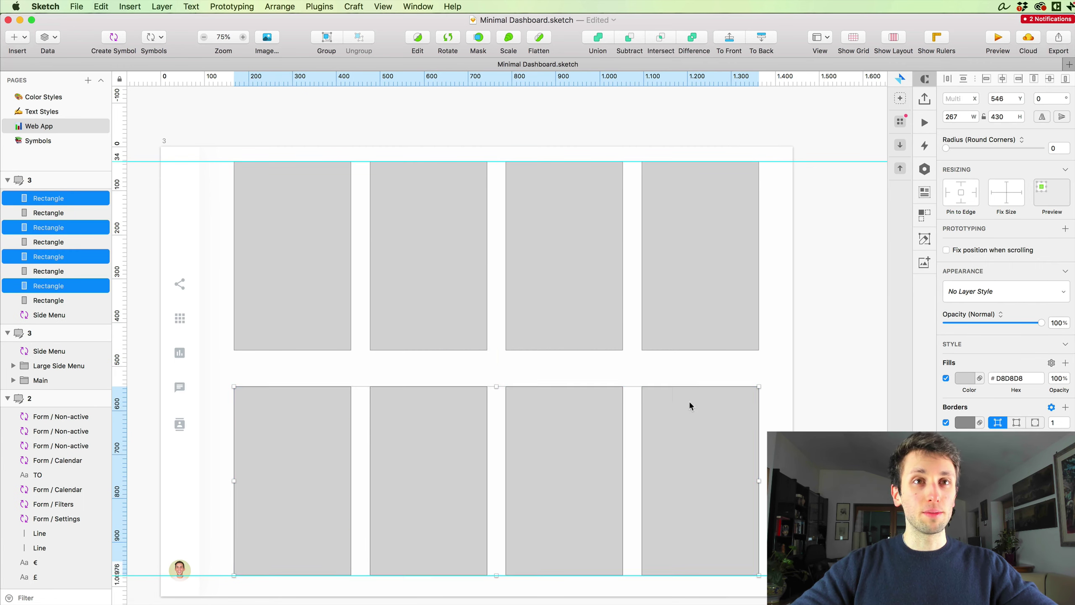
{"action": "left_click", "coordinate": [588, 356]}
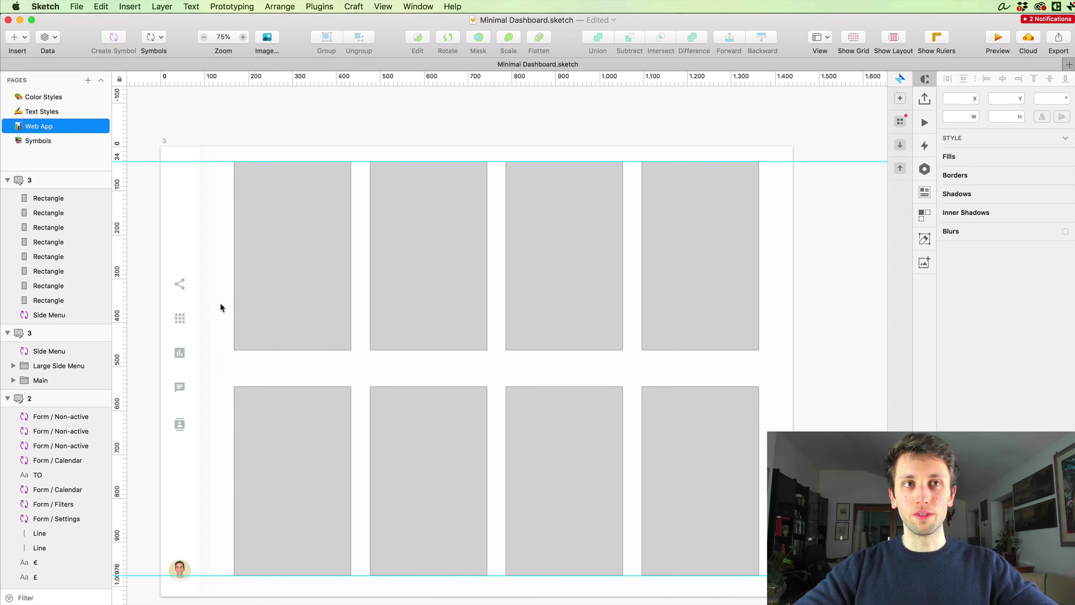
{"action": "left_click_drag", "start_coordinate": [220, 302], "coordinate": [754, 465]}
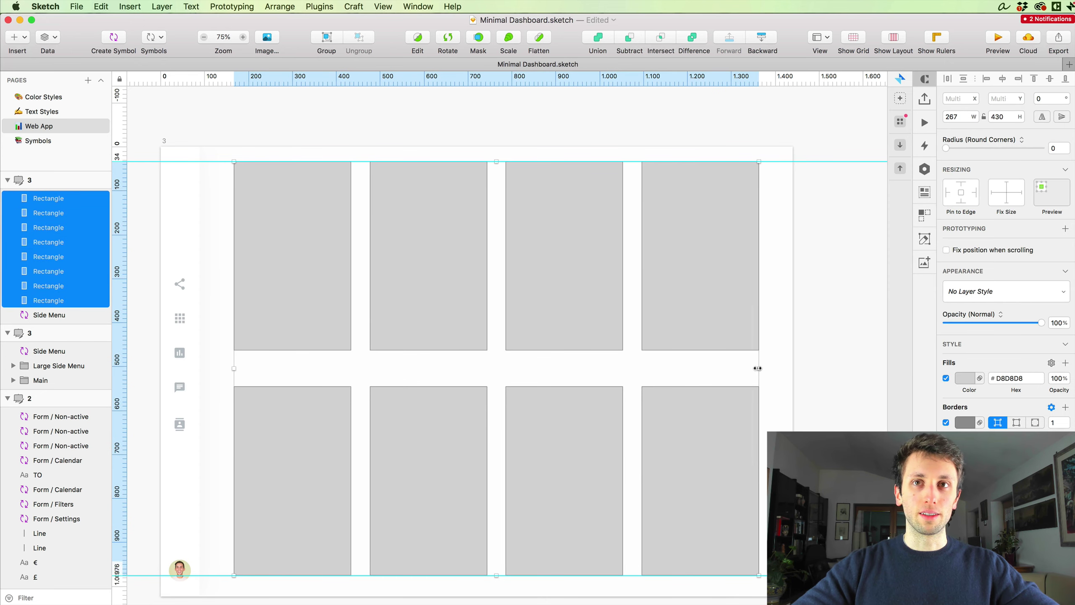
{"action": "left_click_drag", "start_coordinate": [758, 368], "coordinate": [775, 363]}
{"action": "left_click", "coordinate": [830, 351]}
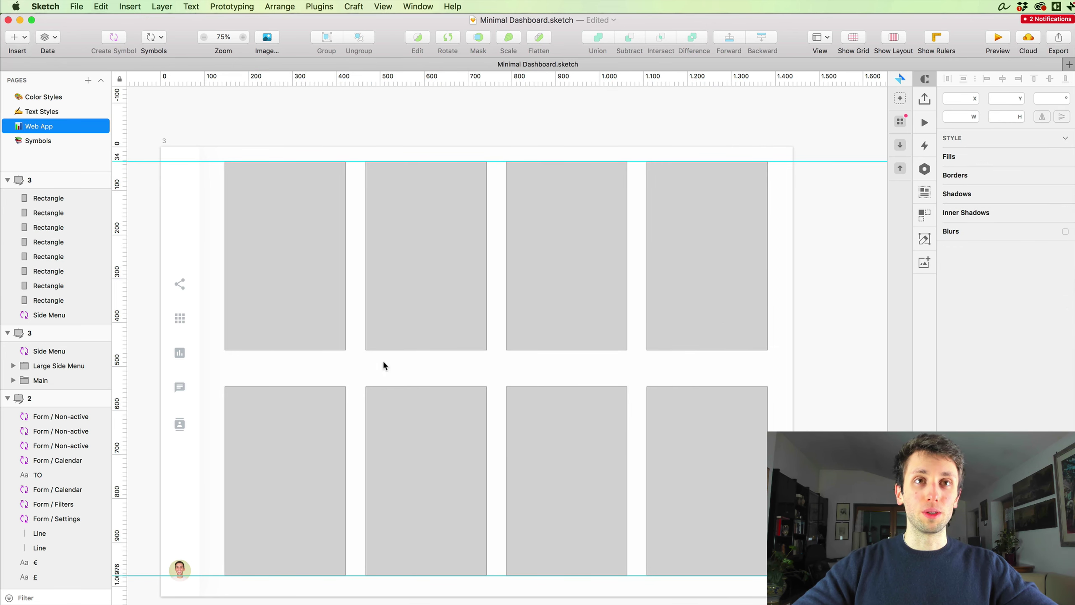
- Move the top row down and stretch all eight cards up to the top guide, at 277 × 447
{"action": "left_click_drag", "start_coordinate": [216, 312], "coordinate": [742, 357]}
{"action": "left_click_drag", "start_coordinate": [733, 295], "coordinate": [732, 312]}
{"action": "left_click_drag", "start_coordinate": [811, 311], "coordinate": [316, 457]}
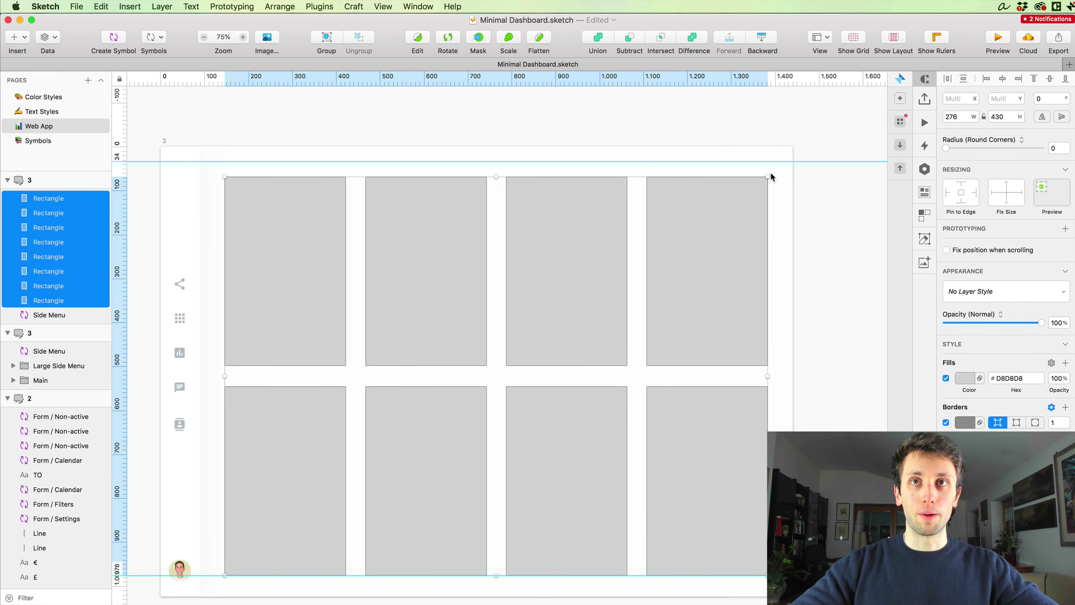
{"action": "left_click_drag", "start_coordinate": [768, 164], "coordinate": [768, 161]}
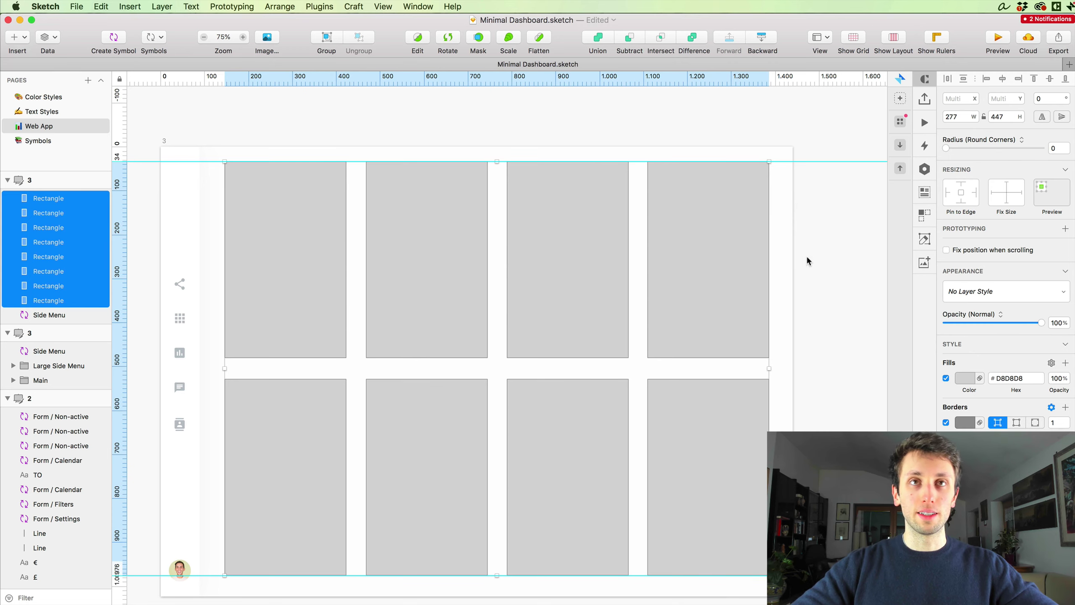
{"action": "scroll", "coordinate": [807, 254], "scroll_direction": "down", "scroll_amount": 5}
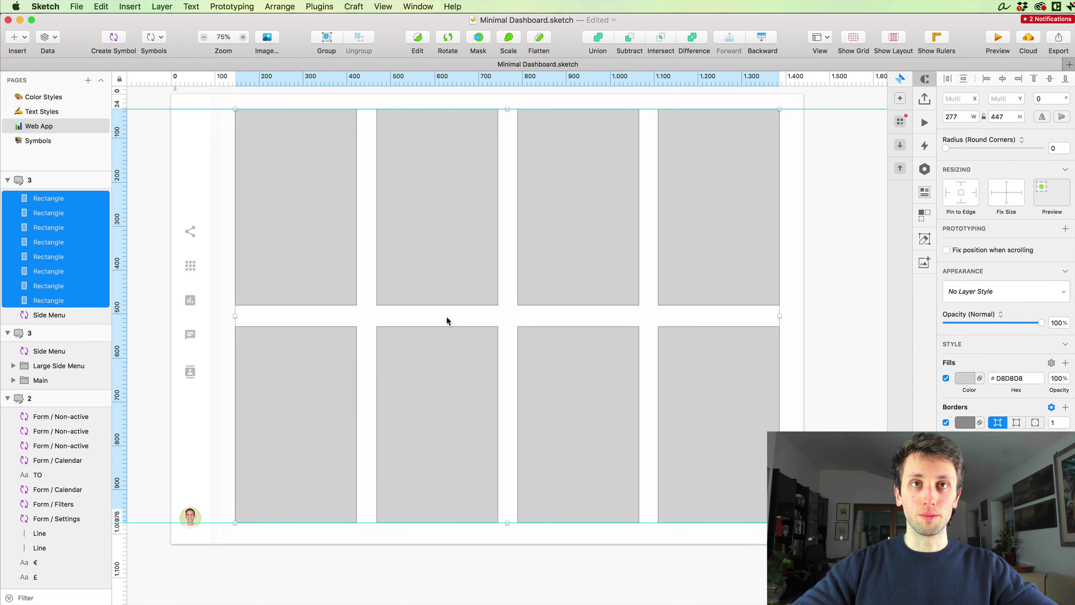
{"action": "left_click", "coordinate": [469, 314]}
{"action": "scroll", "coordinate": [467, 314], "scroll_direction": "up", "scroll_amount": 2}
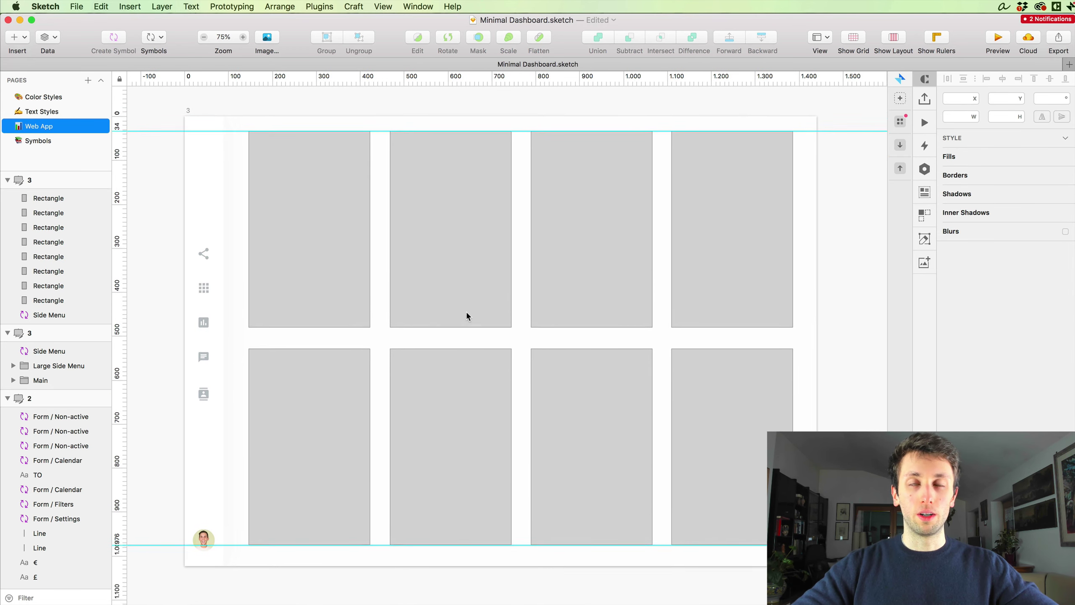
{"action": "scroll", "coordinate": [466, 315], "scroll_direction": "up", "scroll_amount": 2}
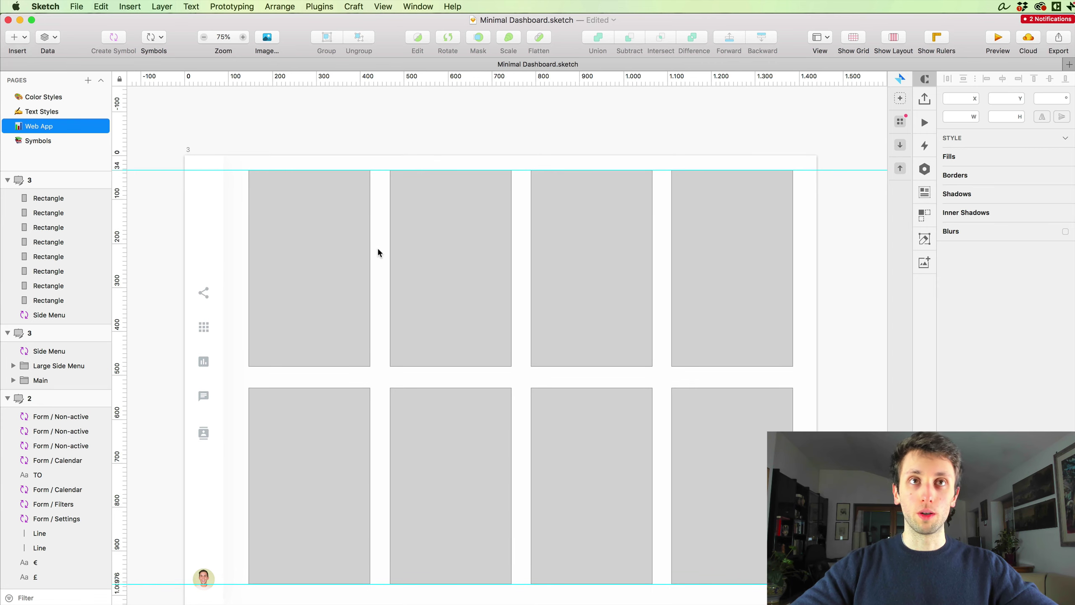
{"action": "scroll", "coordinate": [377, 249], "scroll_direction": "down", "scroll_amount": 2}
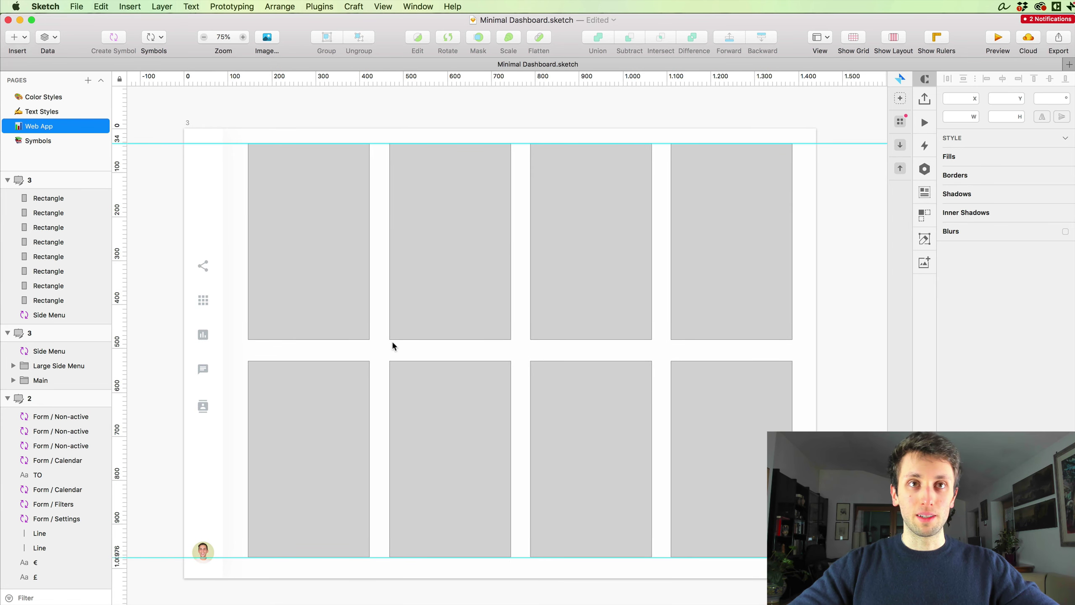
- Remove borders from all eight cards and set their fill to light grey #ECECEC
{"action": "left_click_drag", "start_coordinate": [230, 303], "coordinate": [769, 410]}
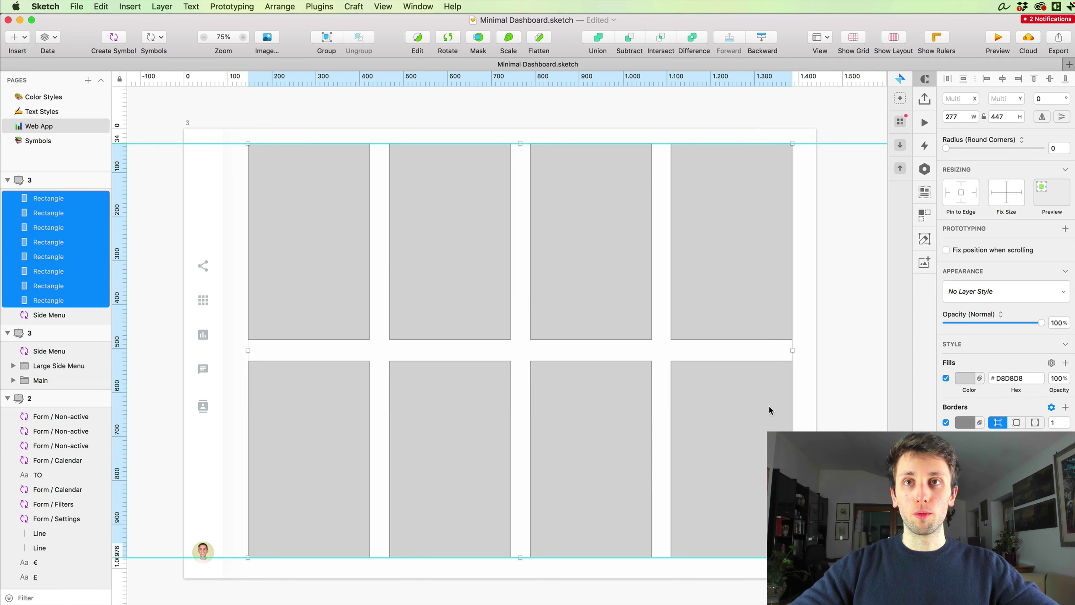
{"action": "left_click", "coordinate": [946, 423]}
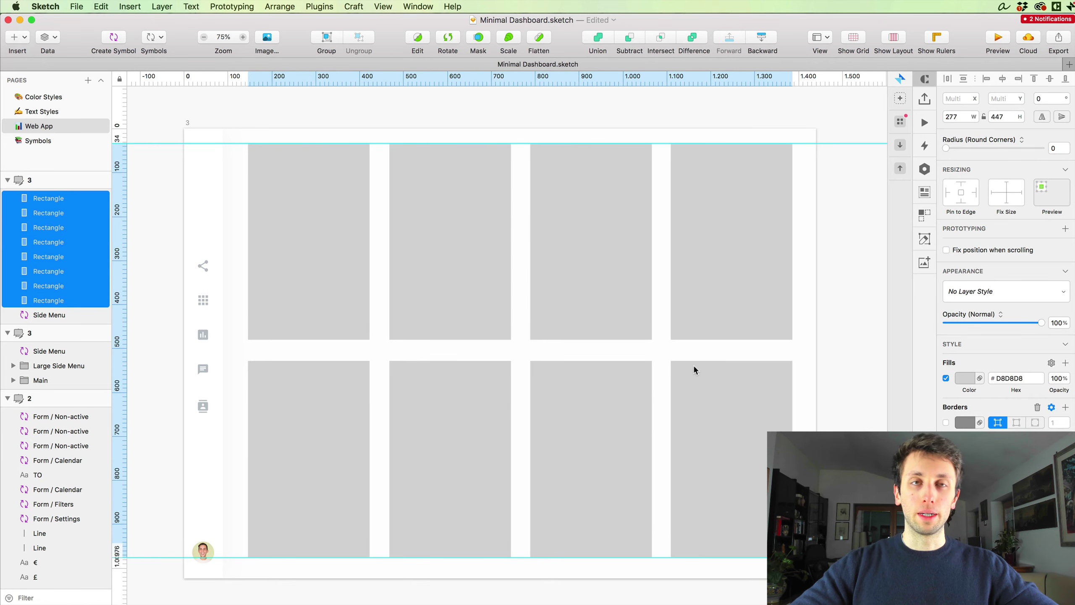
{"action": "left_click", "coordinate": [959, 381]}
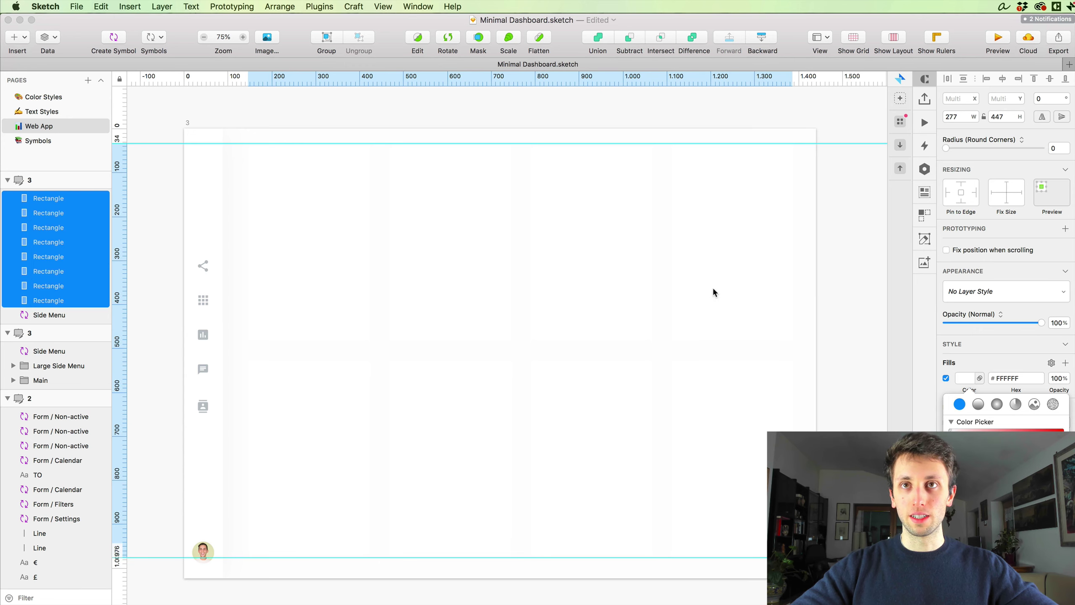
{"action": "type", "text": "F3F3F3"}
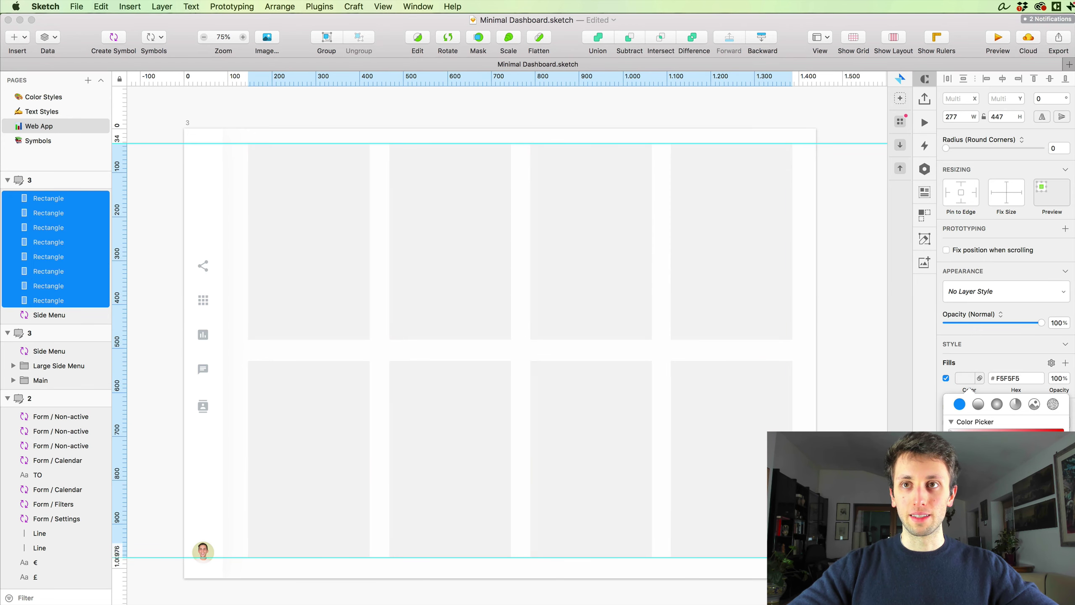
{"action": "left_click", "coordinate": [852, 348]}
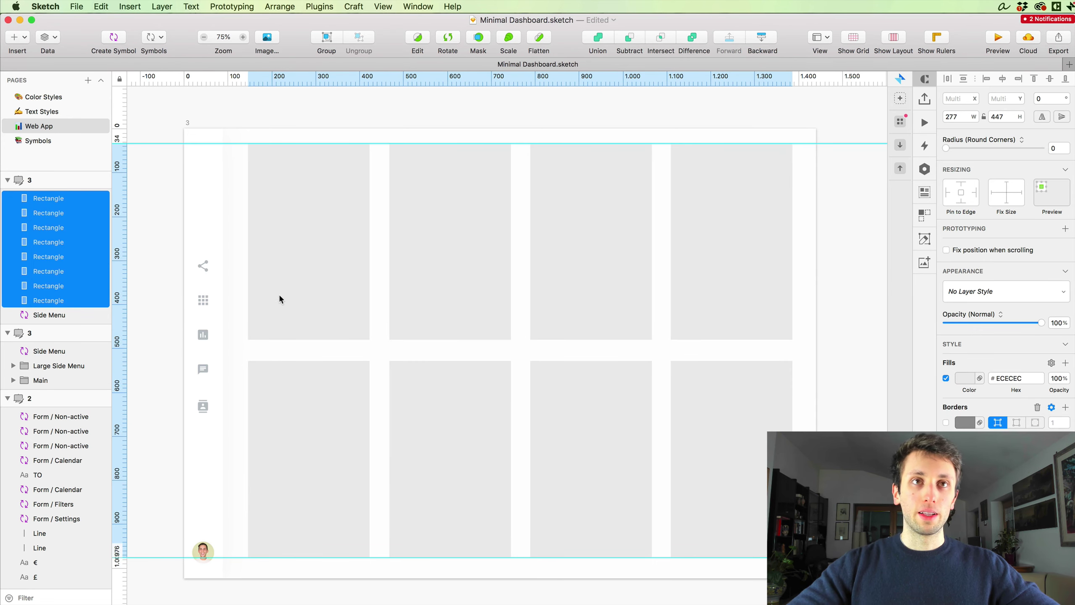
{"action": "left_click", "coordinate": [231, 256]}
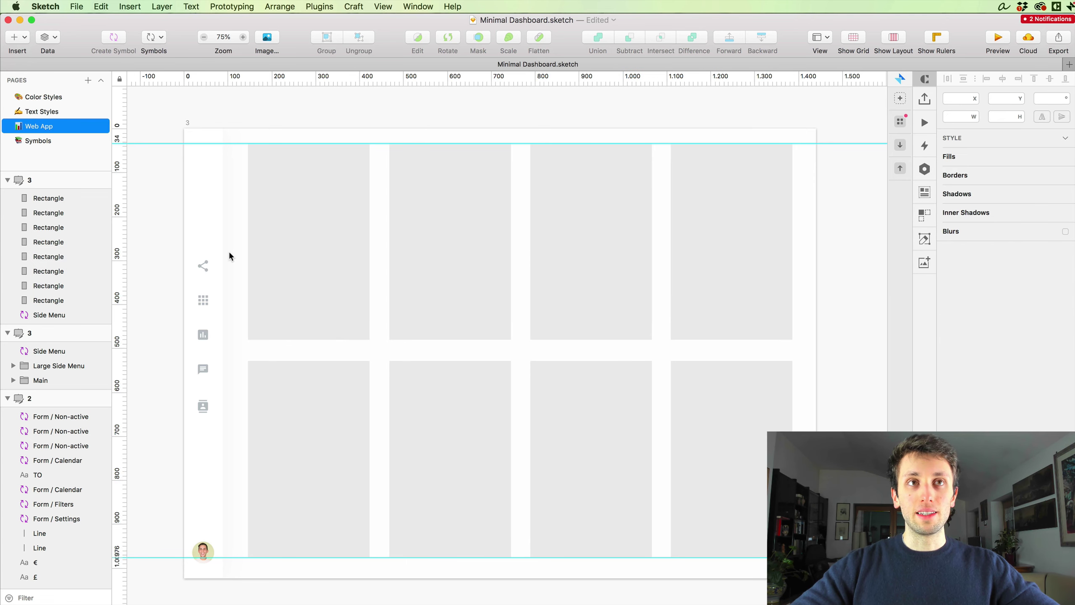
{"action": "left_click", "coordinate": [346, 310]}
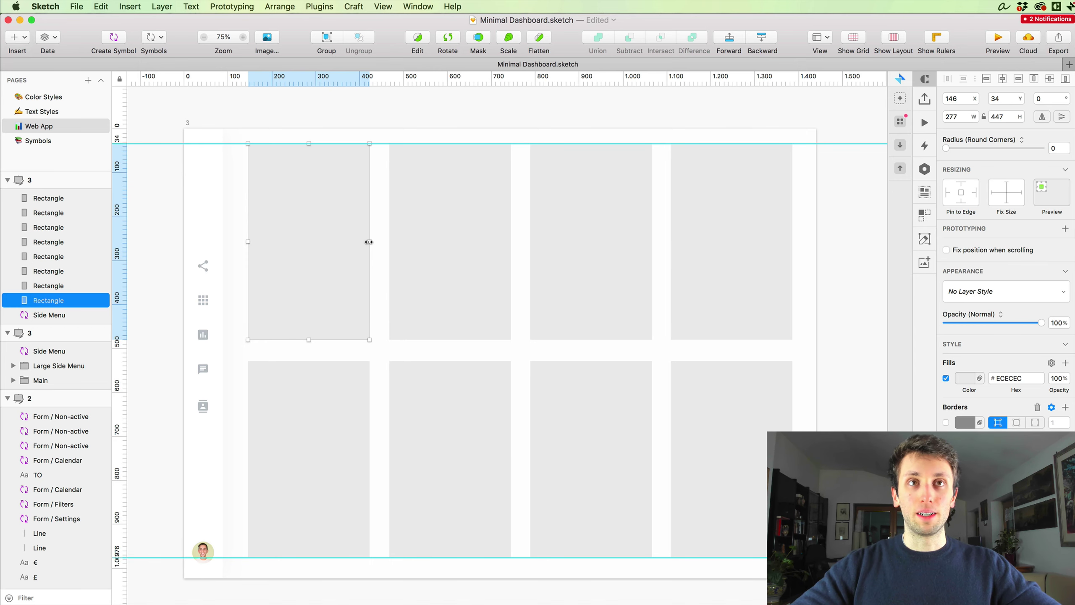
- Select the Background layer inside the Overview artboard's Main group to copy its style
{"action": "scroll", "coordinate": [746, 368], "scroll_direction": "down", "scroll_amount": 3}
{"action": "left_click", "coordinate": [803, 319]}
{"action": "scroll", "coordinate": [719, 326], "scroll_direction": "right", "scroll_amount": 2}
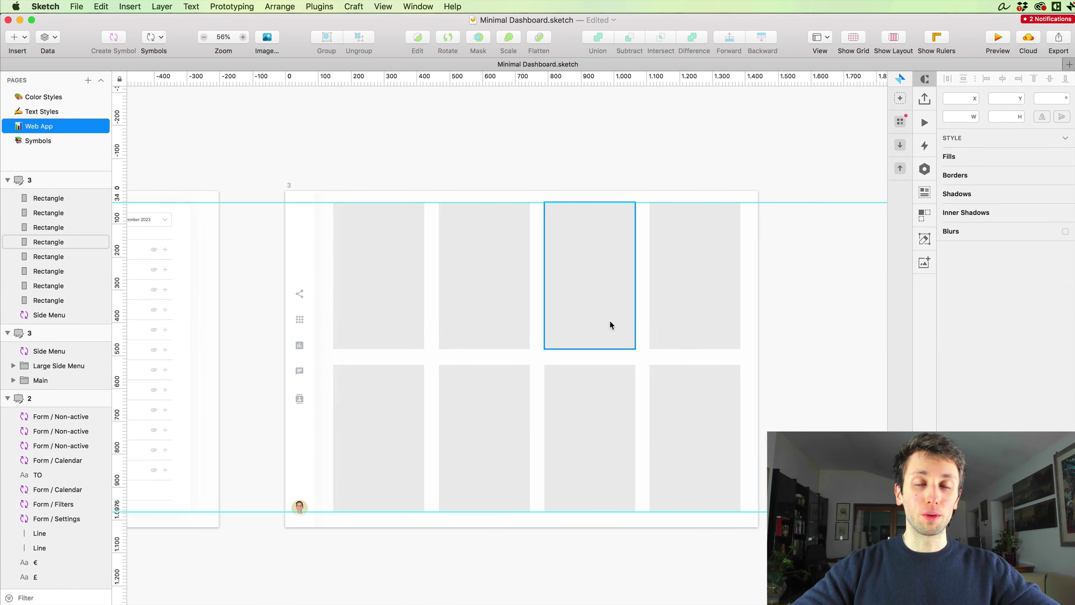
{"action": "left_click_drag", "start_coordinate": [321, 294], "coordinate": [426, 361]}
{"action": "left_click_drag", "start_coordinate": [725, 427], "coordinate": [746, 360]}
{"action": "left_click", "coordinate": [768, 354]}
{"action": "scroll", "coordinate": [537, 343], "scroll_direction": "left", "scroll_amount": 3}
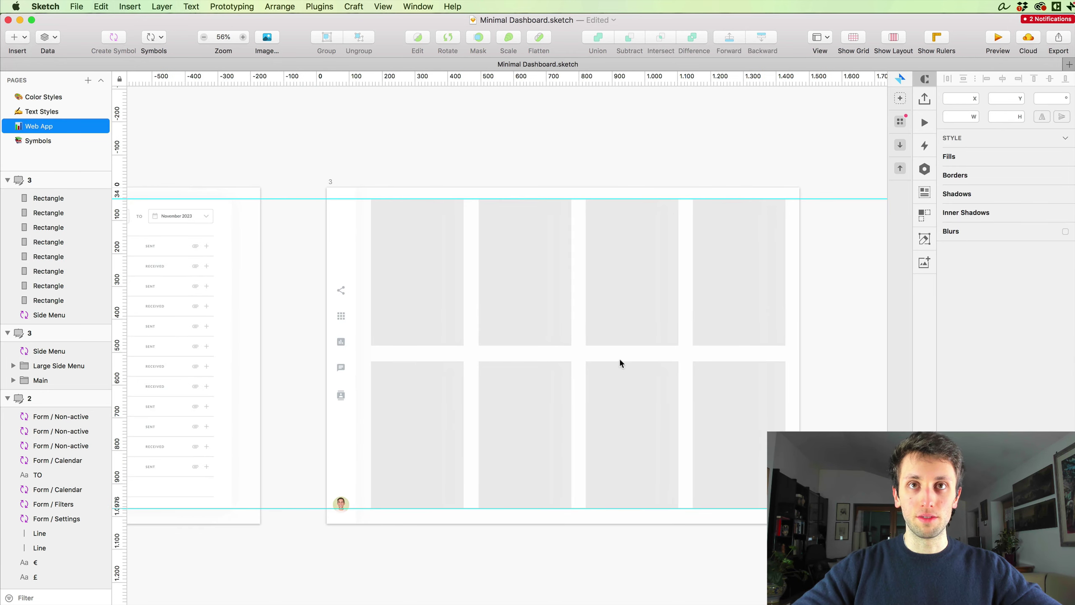
{"action": "scroll", "coordinate": [444, 252], "scroll_direction": "up", "scroll_amount": 5}
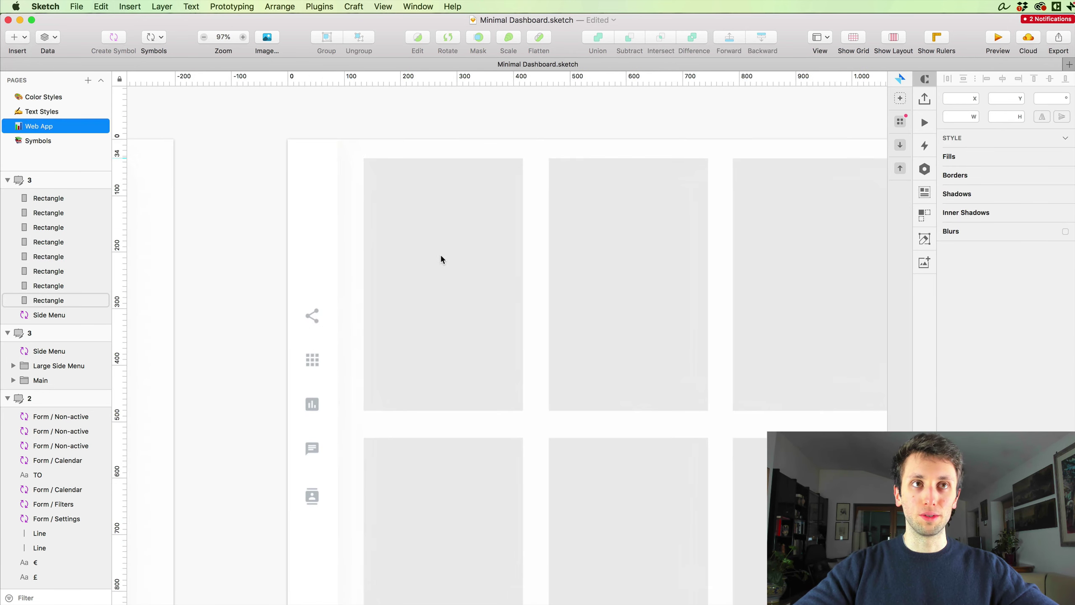
{"action": "scroll", "coordinate": [215, 272], "scroll_direction": "left", "scroll_amount": 3}
{"action": "left_click", "coordinate": [197, 268]}
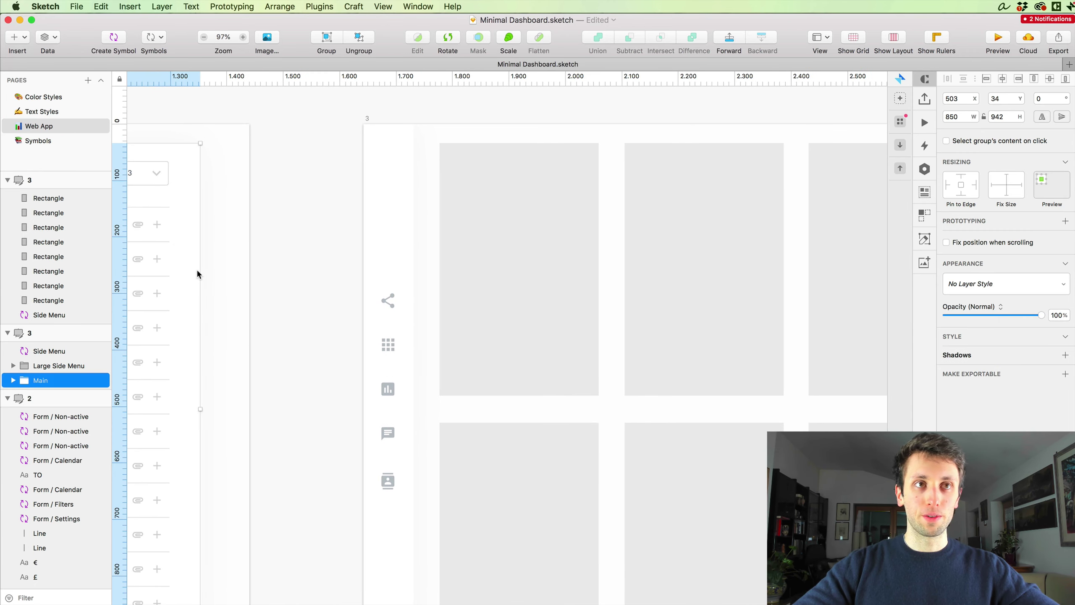
{"action": "double_click", "coordinate": [197, 271]}
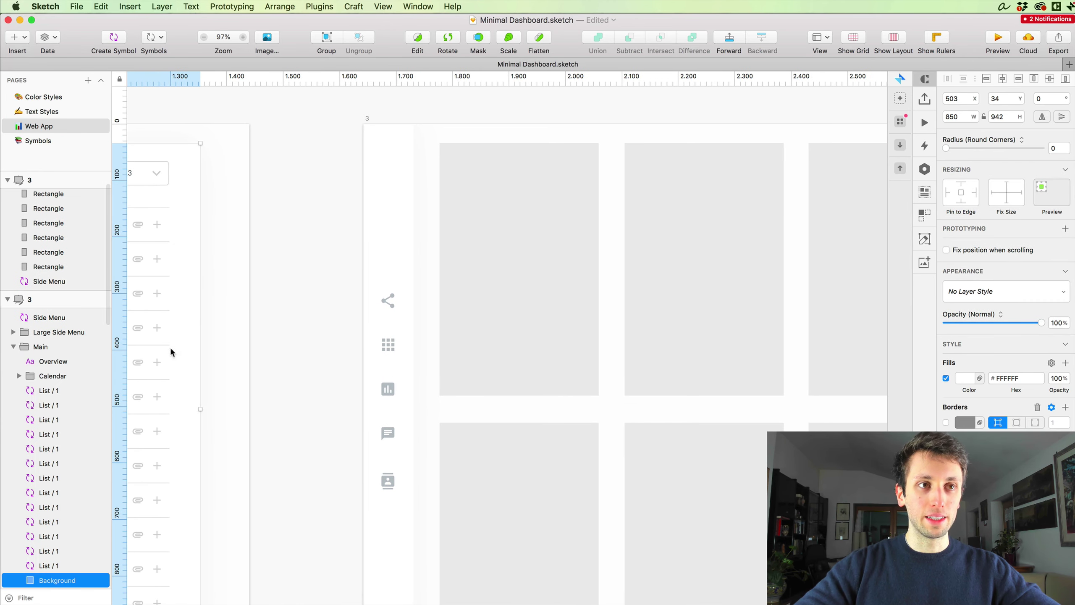
{"action": "scroll", "coordinate": [252, 334], "scroll_direction": "left", "scroll_amount": 10}
{"action": "scroll", "coordinate": [542, 212], "scroll_direction": "right", "scroll_amount": 12}
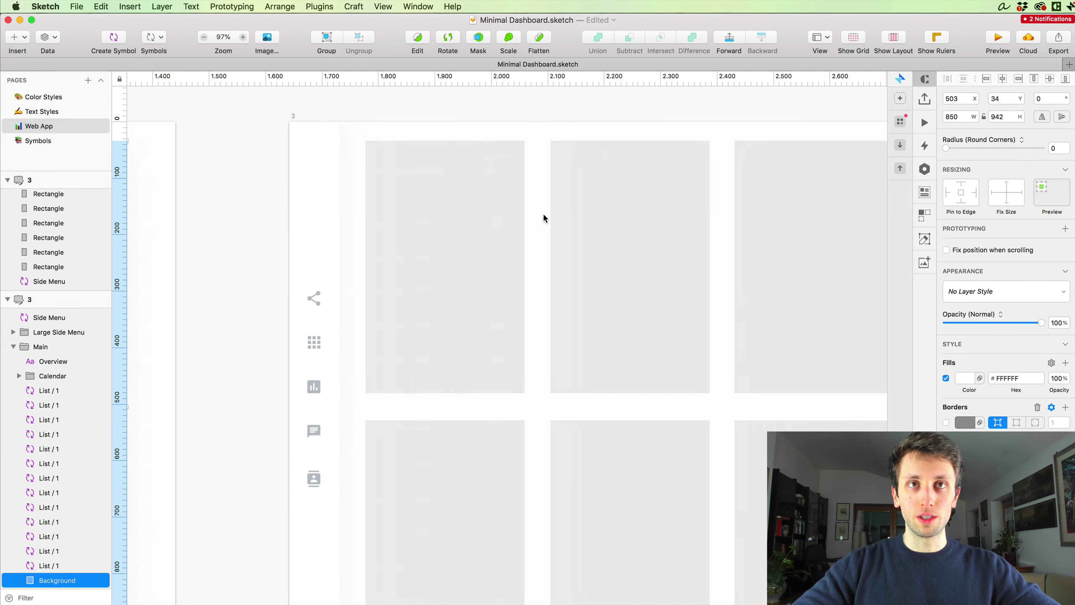
- Paste the Background style onto the first card, giving it a white #FFFFFF fill and shadow
{"action": "left_click", "coordinate": [449, 244]}
{"action": "key", "text": "super+alt+v"}
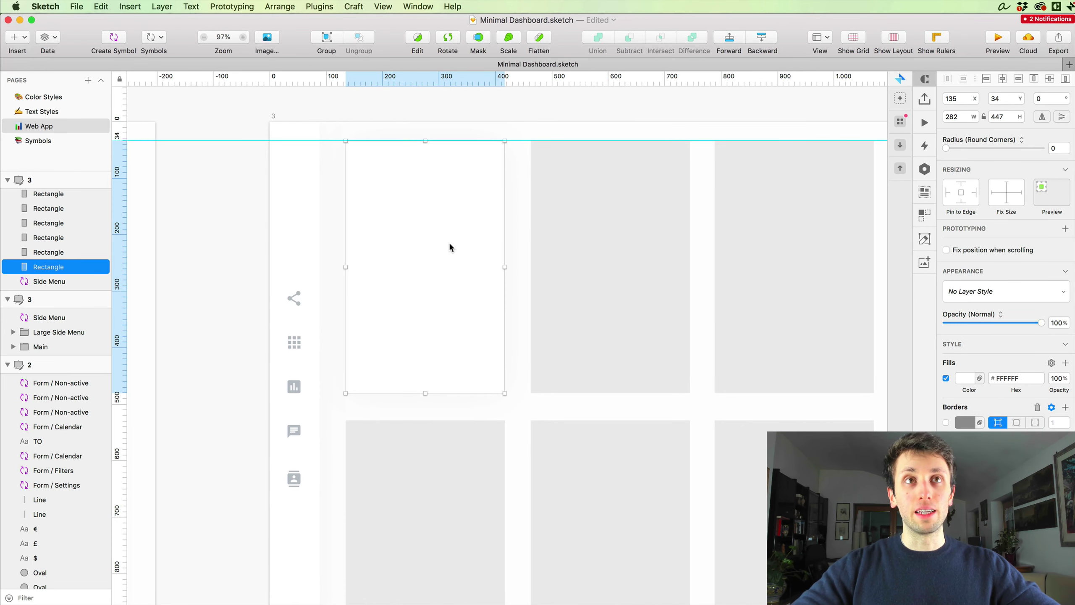
{"action": "left_click", "coordinate": [519, 334]}
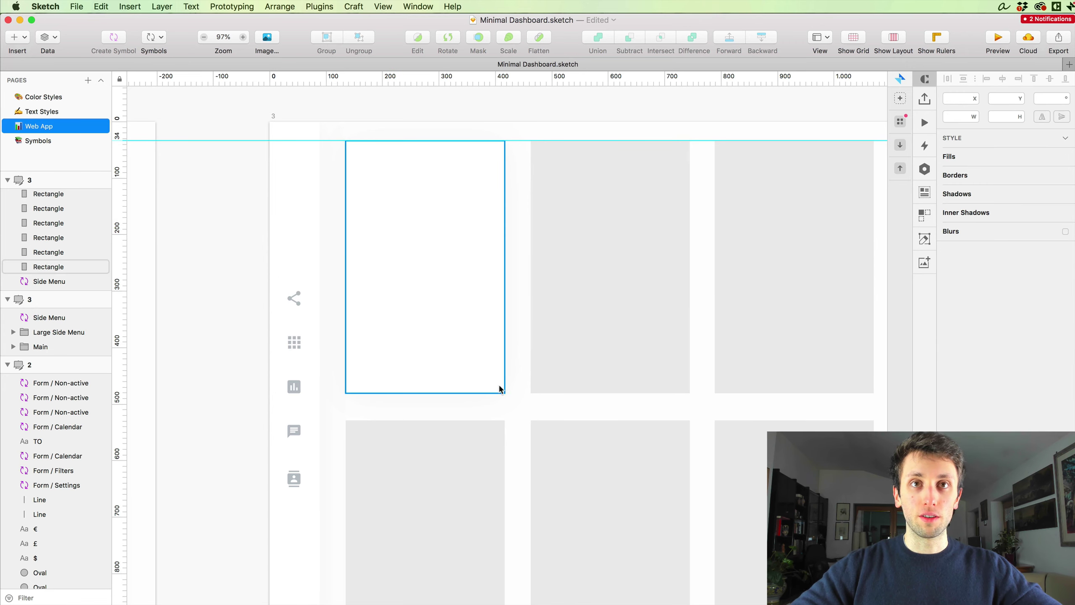
{"action": "scroll", "coordinate": [521, 404], "scroll_direction": "right", "scroll_amount": 3}
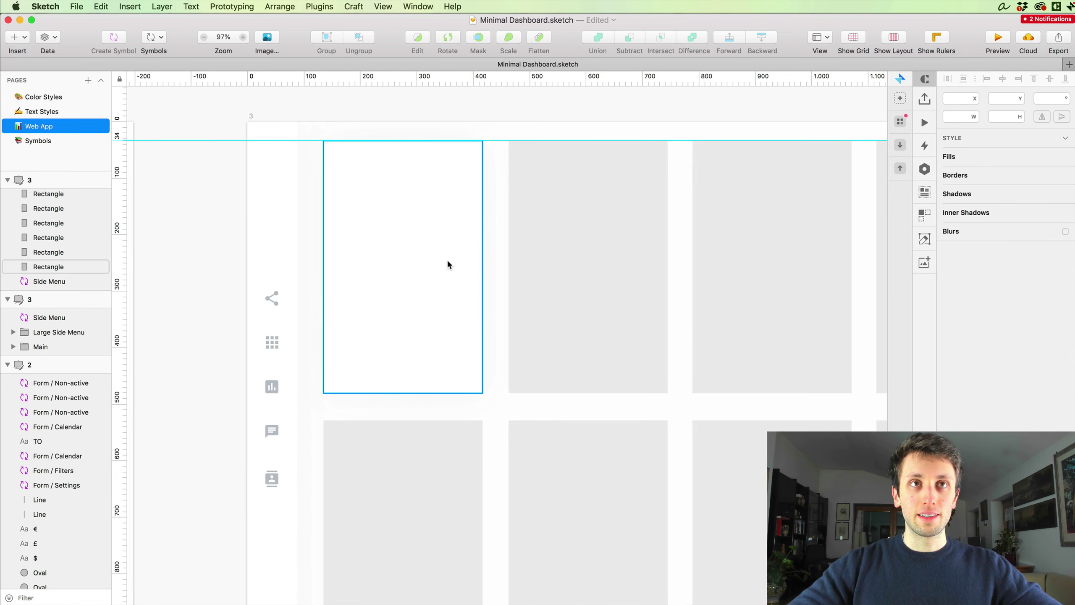
{"action": "scroll", "coordinate": [494, 214], "scroll_direction": "right", "scroll_amount": 1}
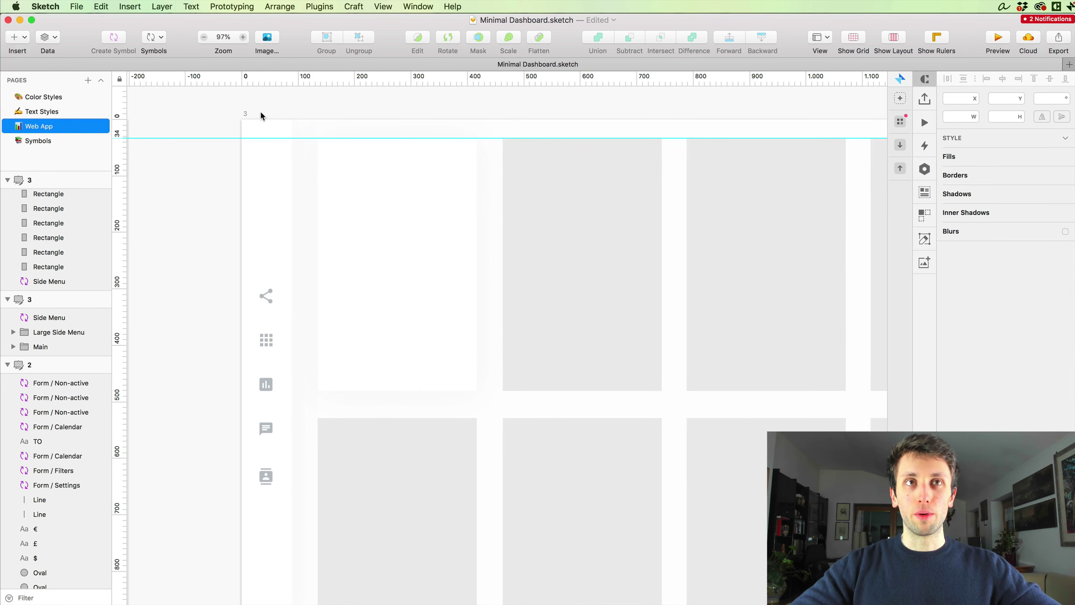
{"action": "scroll", "coordinate": [434, 193], "scroll_direction": "right", "scroll_amount": 4}
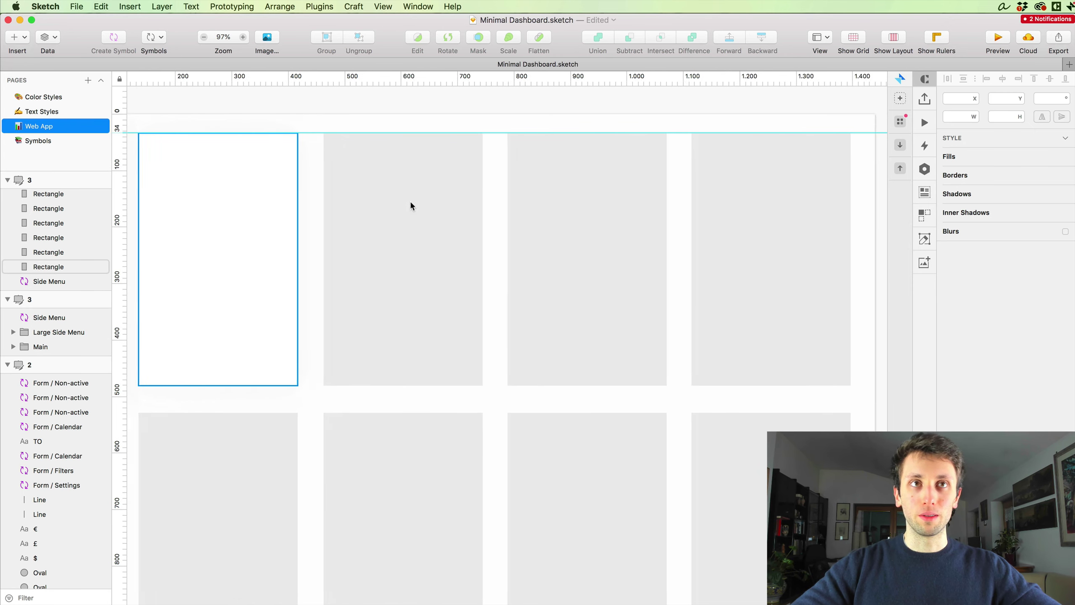
{"action": "scroll", "coordinate": [409, 200], "scroll_direction": "left", "scroll_amount": 8}
{"action": "left_click", "coordinate": [556, 221]}
{"action": "scroll", "coordinate": [593, 224], "scroll_direction": "down", "scroll_amount": 3}
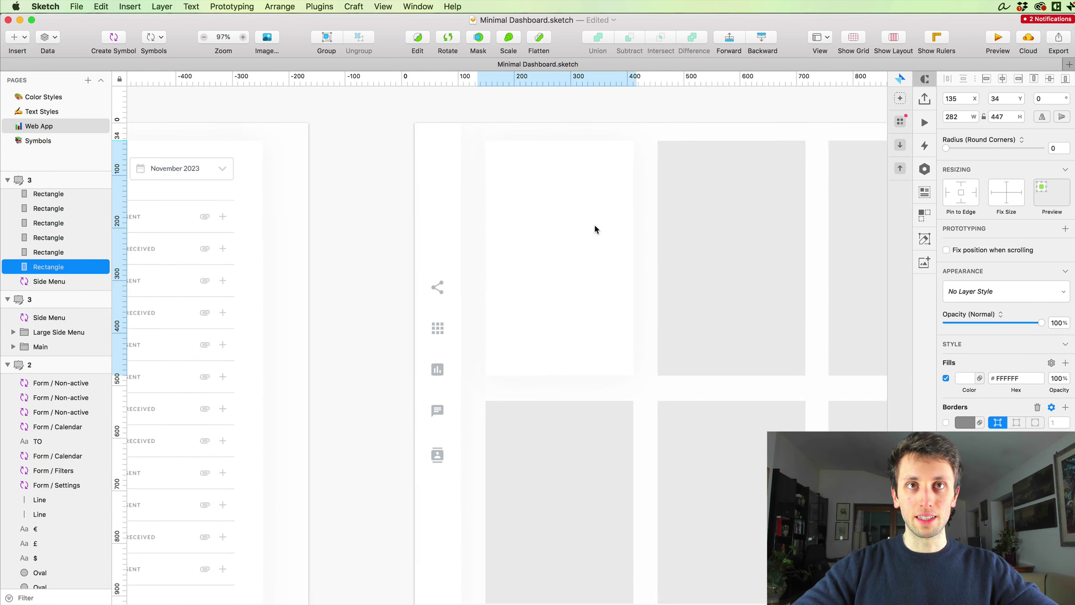
{"action": "scroll", "coordinate": [595, 229], "scroll_direction": "left", "scroll_amount": 10}
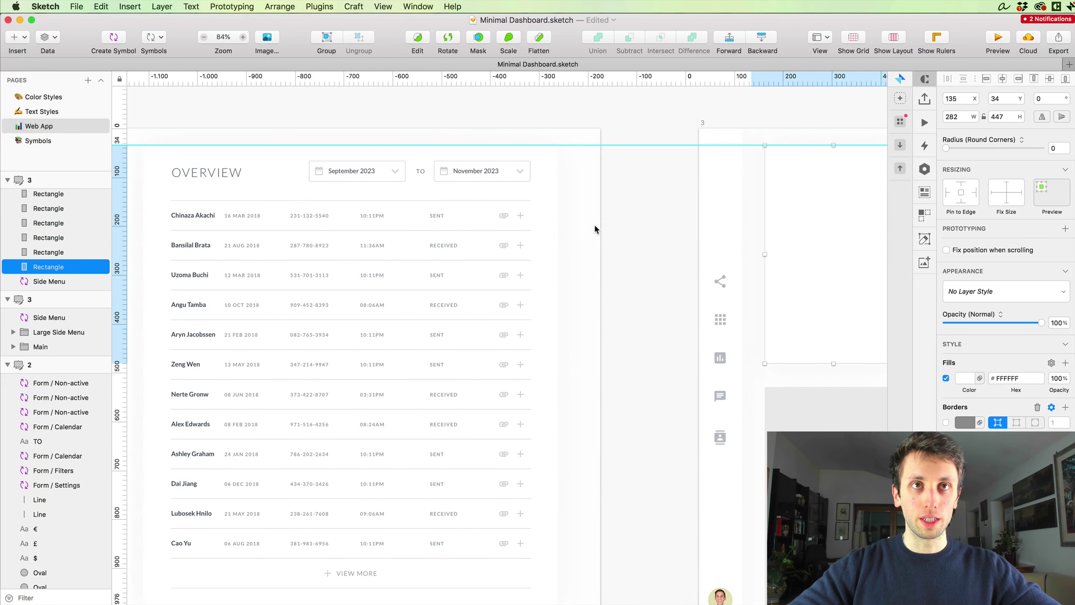
{"action": "double_click", "coordinate": [279, 242]}
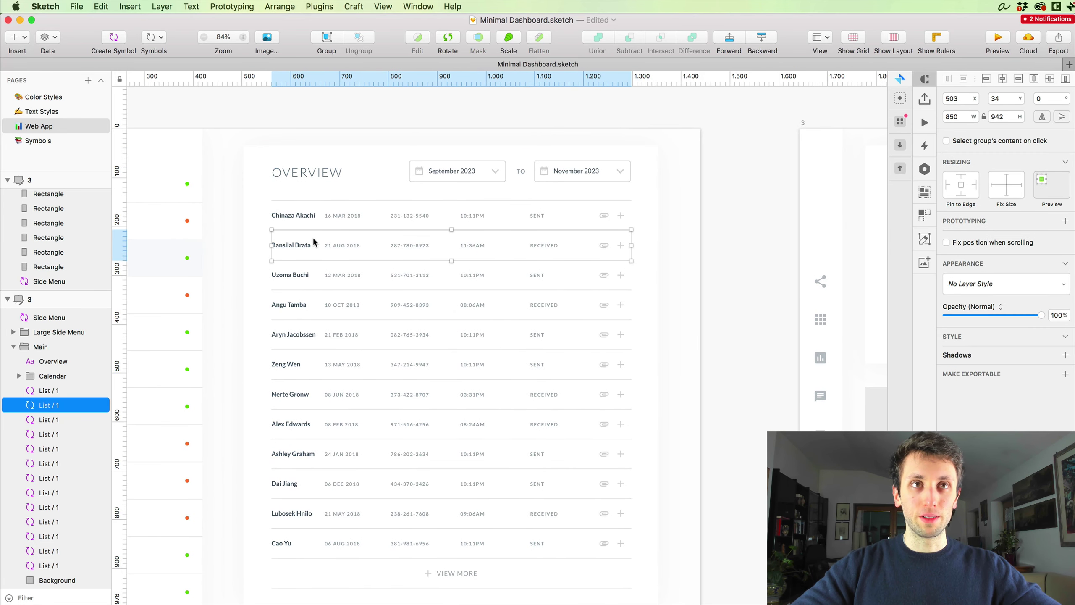
{"action": "double_click", "coordinate": [299, 244]}
{"action": "scroll", "coordinate": [301, 231], "scroll_direction": "up", "scroll_amount": 10}
{"action": "left_click", "coordinate": [292, 275]}
{"action": "left_click", "coordinate": [417, 271], "text": "shift"}
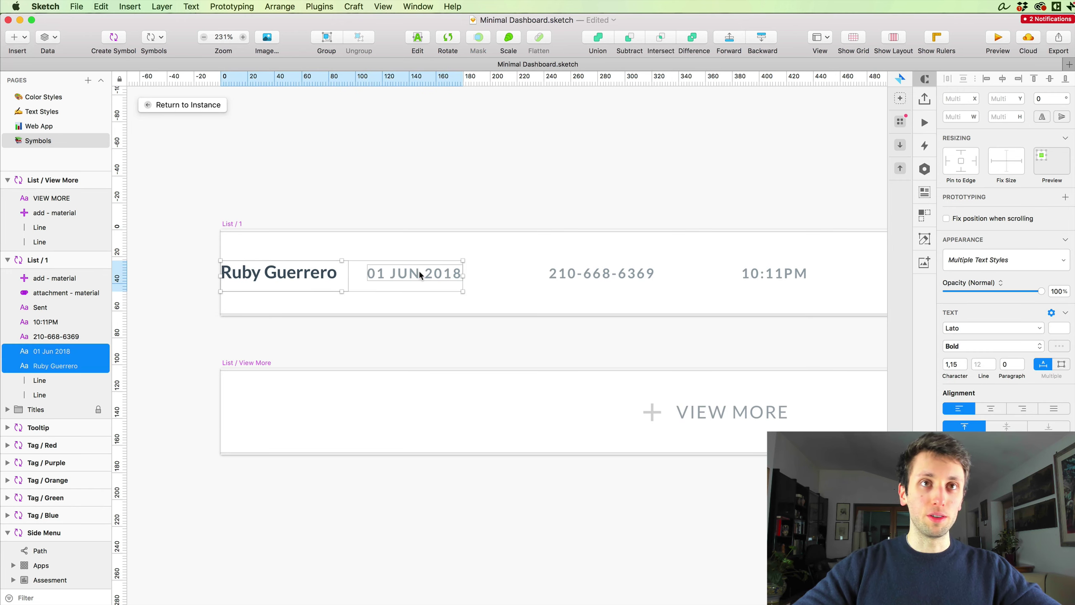
{"action": "left_click", "coordinate": [360, 250]}
{"action": "left_click", "coordinate": [341, 273]}
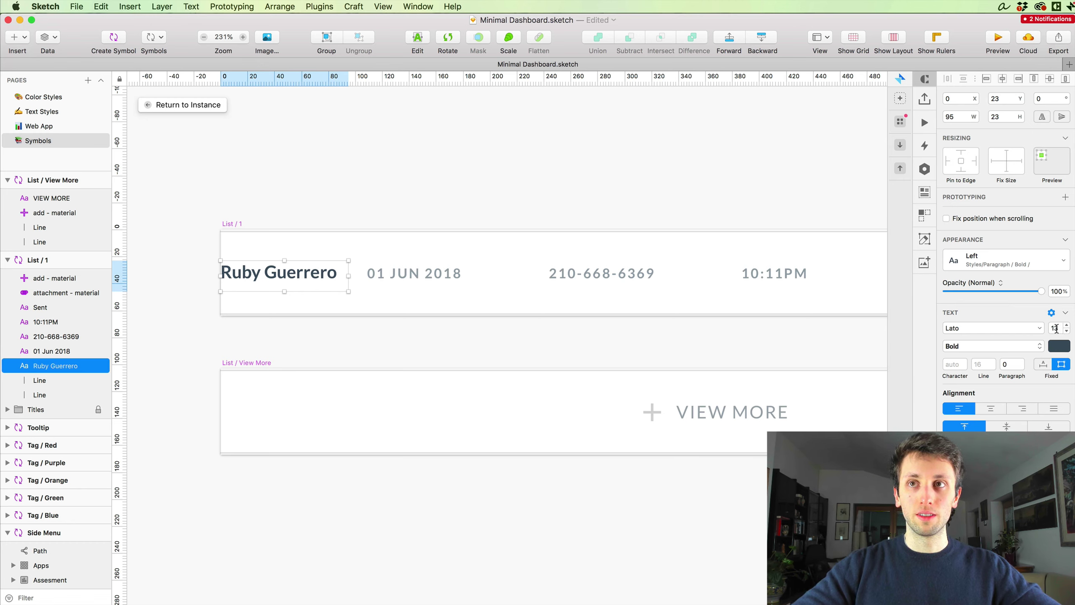
{"action": "left_click", "coordinate": [424, 274]}
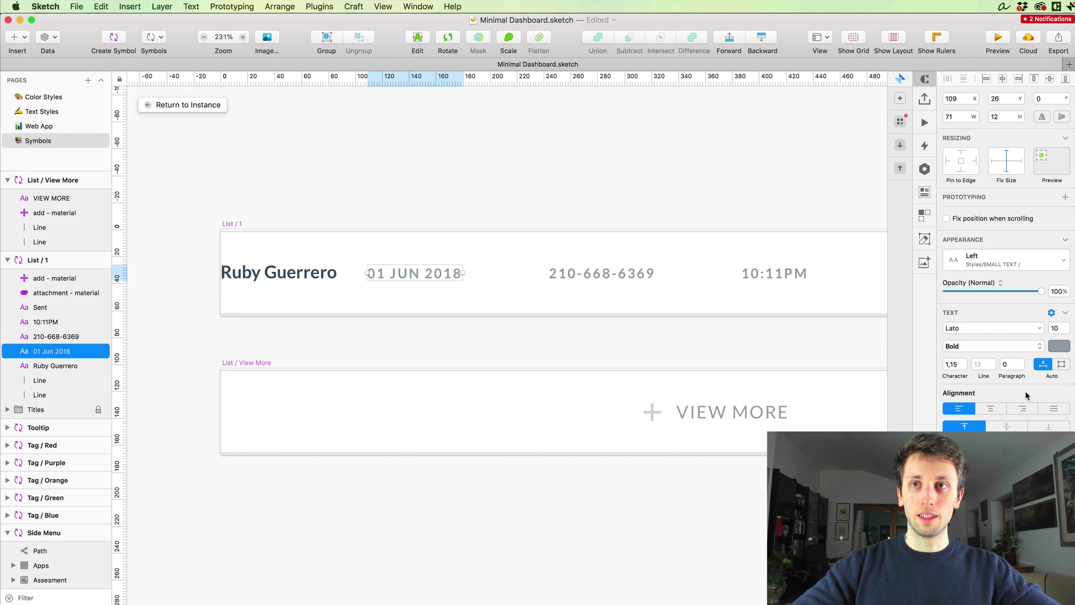
{"action": "left_click", "coordinate": [337, 276], "text": "shift"}
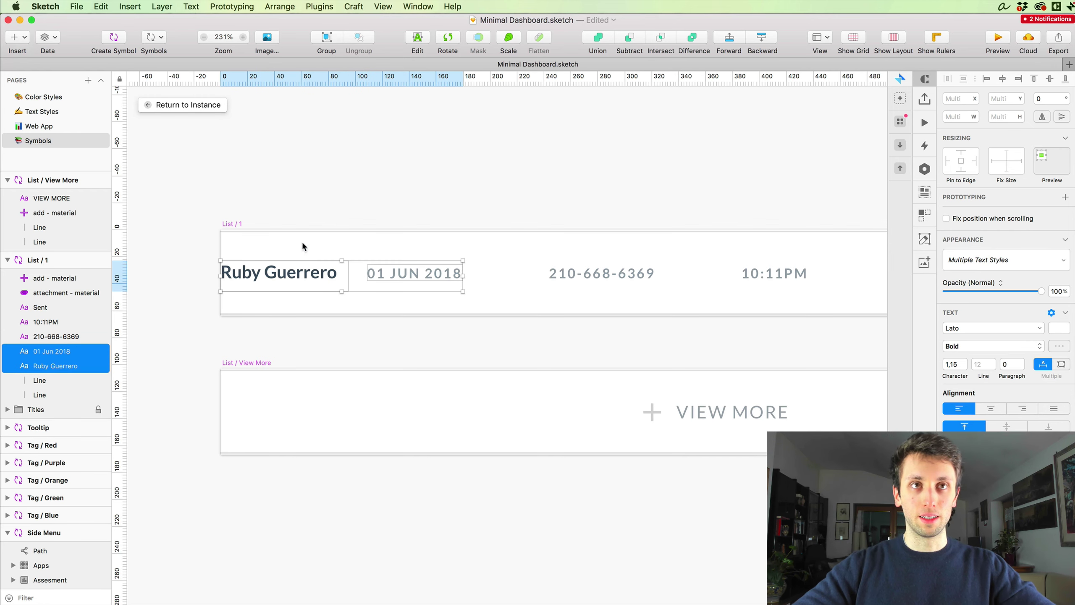
- Return to the Web App dashboard and select the empty white card
{"action": "left_click", "coordinate": [188, 105]}
{"action": "scroll", "coordinate": [536, 358], "scroll_direction": "right", "scroll_amount": 10}
{"action": "left_click", "coordinate": [483, 262]}
- Paste the name and date into the white card and duplicate the name text
{"action": "key", "text": "cmd+2"}
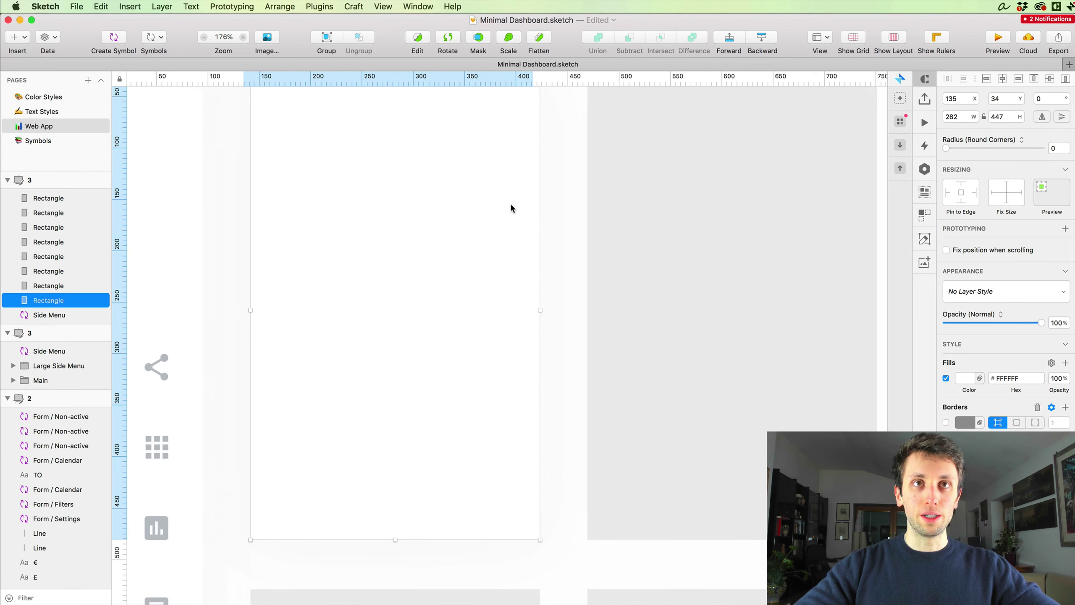
{"action": "key", "text": "super+v"}
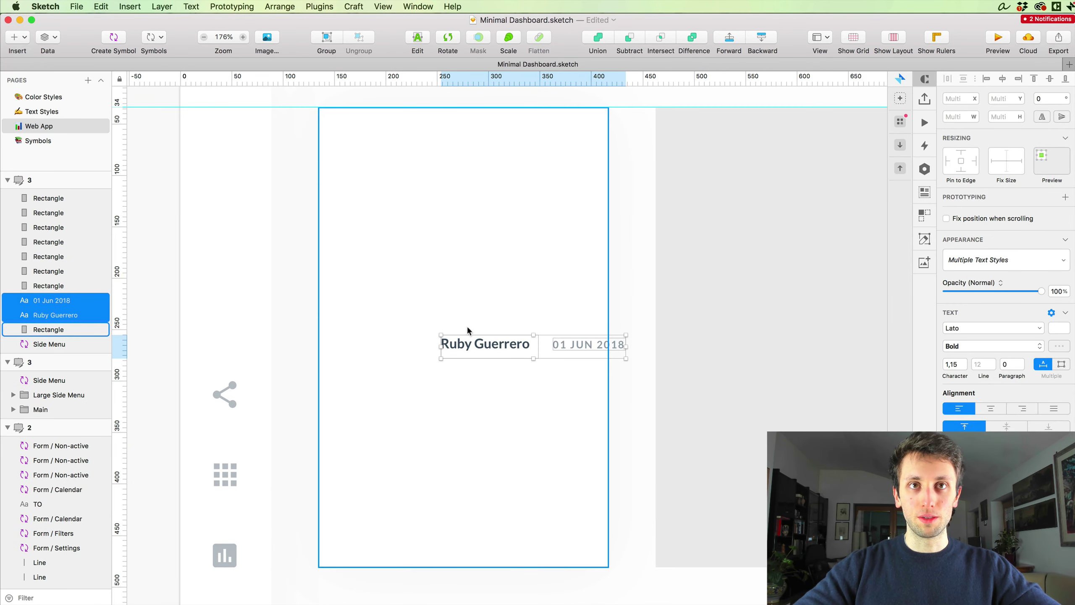
{"action": "left_click_drag", "start_coordinate": [478, 339], "coordinate": [412, 365]}
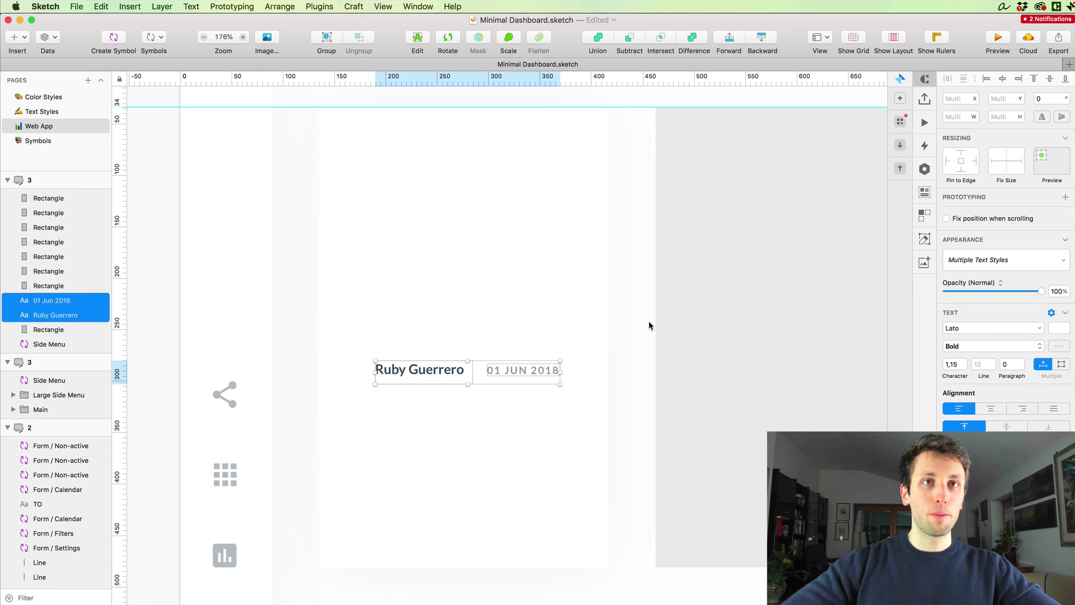
{"action": "left_click", "coordinate": [628, 322]}
{"action": "left_click", "coordinate": [401, 367]}
{"action": "mouse_move", "coordinate": [401, 368]}
{"action": "left_mouse_down"}
{"action": "mouse_move", "coordinate": [381, 346]}
{"action": "mouse_move", "coordinate": [419, 363]}
{"action": "mouse_move", "coordinate": [387, 365]}
{"action": "mouse_move", "coordinate": [377, 417]}
{"action": "mouse_move", "coordinate": [395, 398]}
{"action": "mouse_move", "coordinate": [393, 338]}
{"action": "mouse_move", "coordinate": [400, 350]}
{"action": "left_mouse_up"}
{"action": "left_click", "coordinate": [400, 364]}
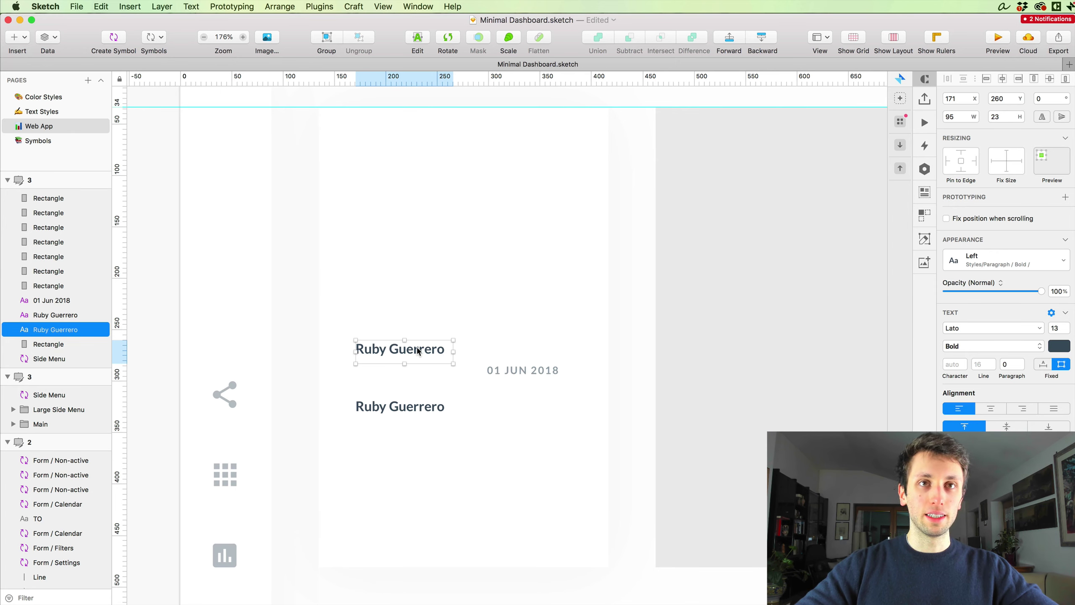
{"action": "left_click_drag", "start_coordinate": [418, 351], "coordinate": [417, 371]}
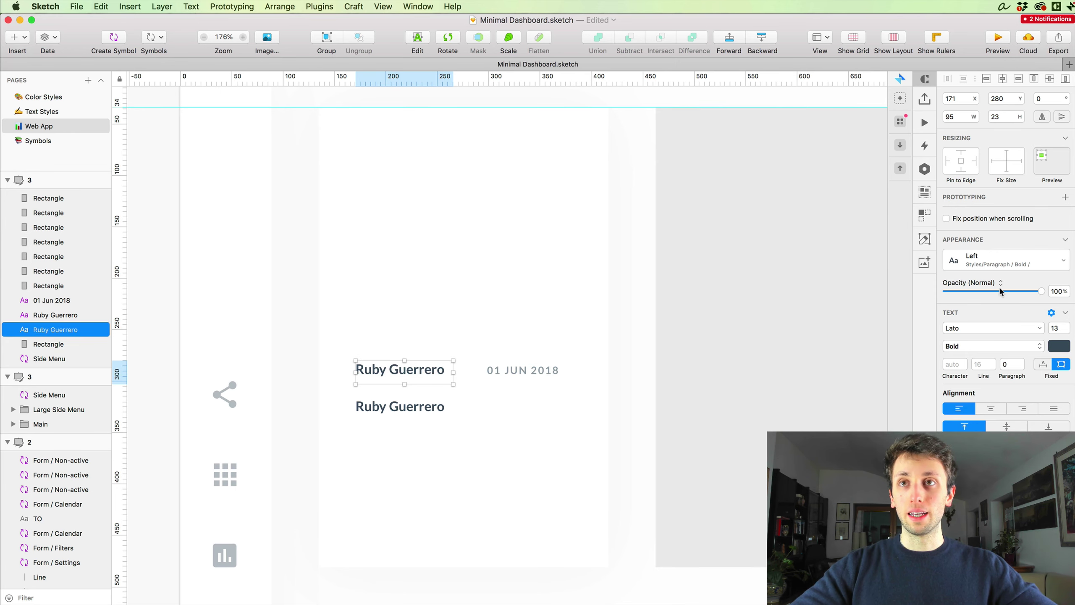
- Give the name copy the Heading 2 style, then stack the date, heading and bold name vertically
{"action": "left_click", "coordinate": [982, 265]}
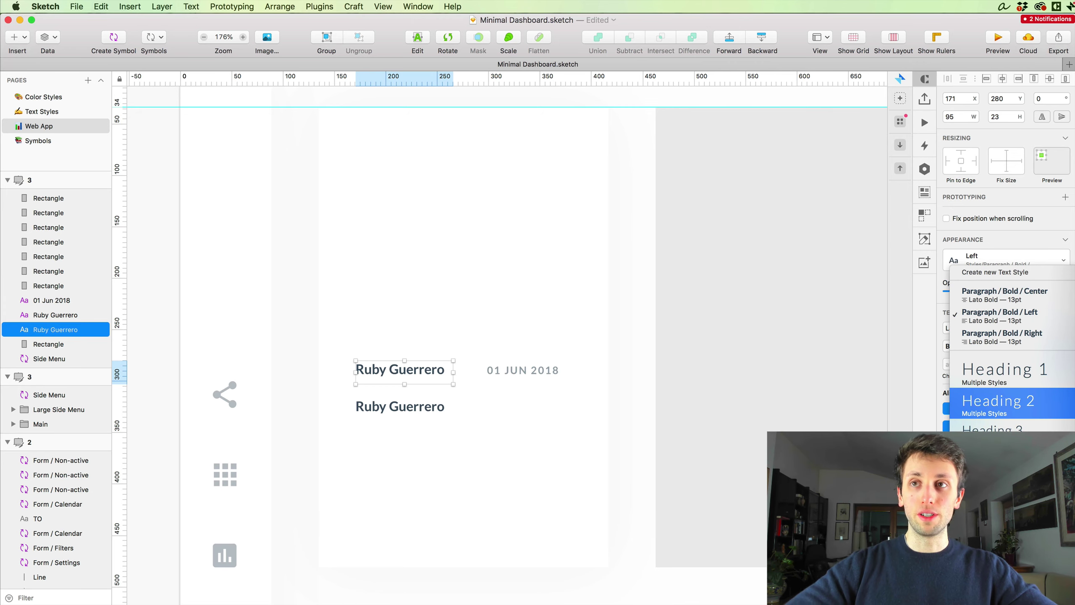
{"action": "left_click", "coordinate": [998, 402]}
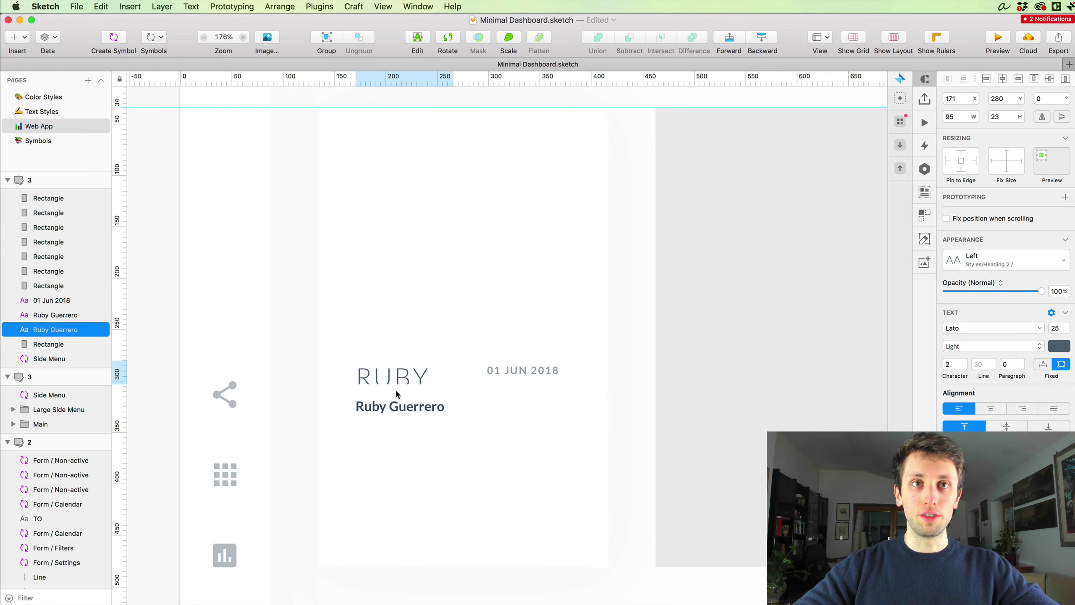
{"action": "left_click_drag", "start_coordinate": [453, 372], "coordinate": [449, 394]}
{"action": "left_click_drag", "start_coordinate": [534, 371], "coordinate": [404, 342]}
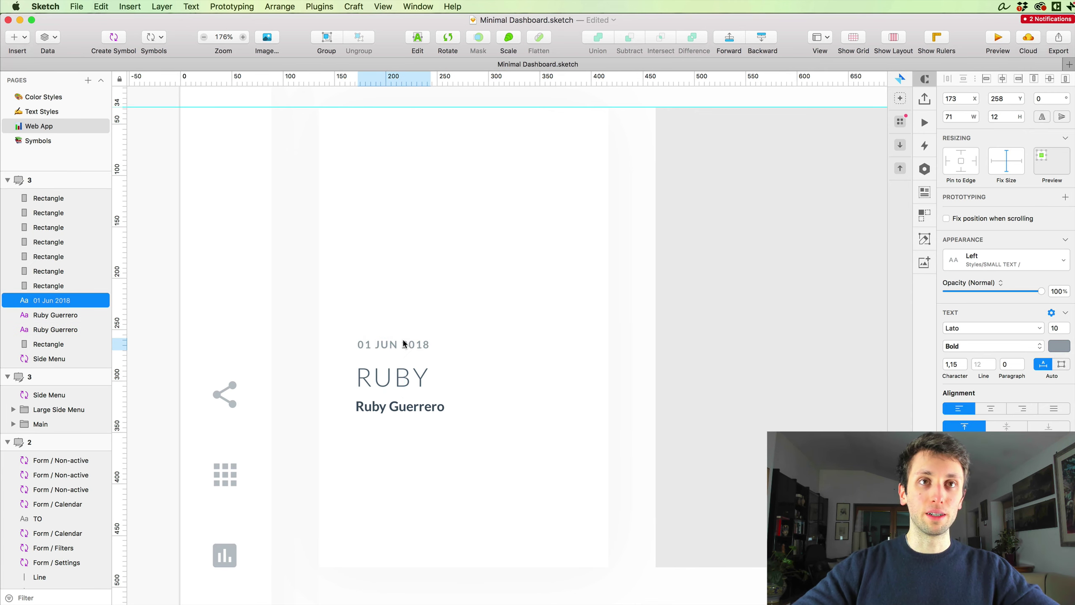
{"action": "left_click_drag", "start_coordinate": [393, 406], "coordinate": [395, 402]}
{"action": "left_click", "coordinate": [389, 387], "text": "shift"}
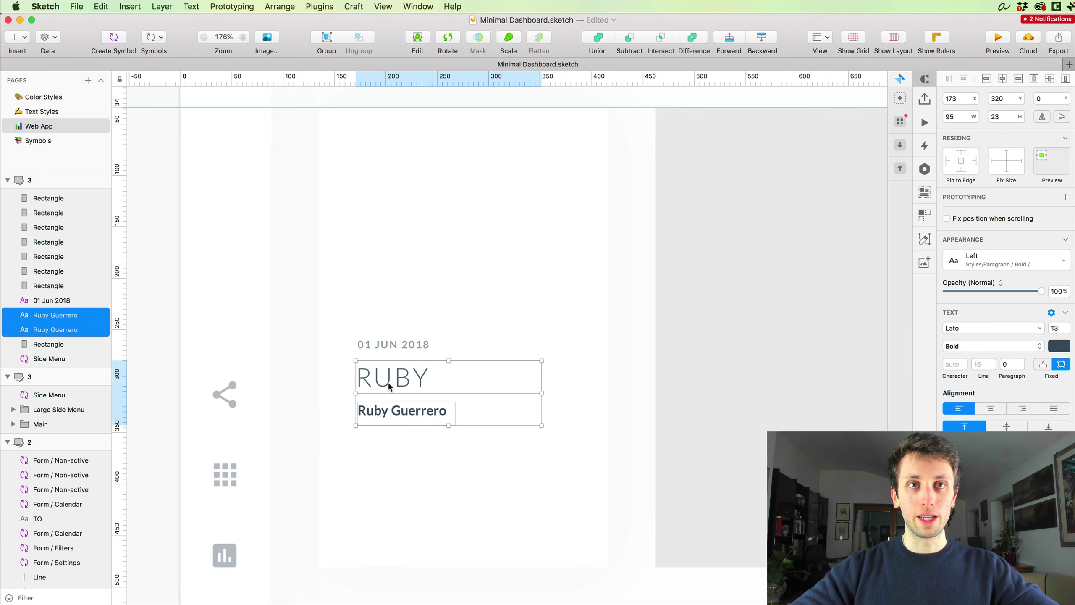
{"action": "key", "text": "Down"}
{"action": "key", "text": "Down"}
{"action": "key", "text": "Down"}
{"action": "key", "text": "Down"}
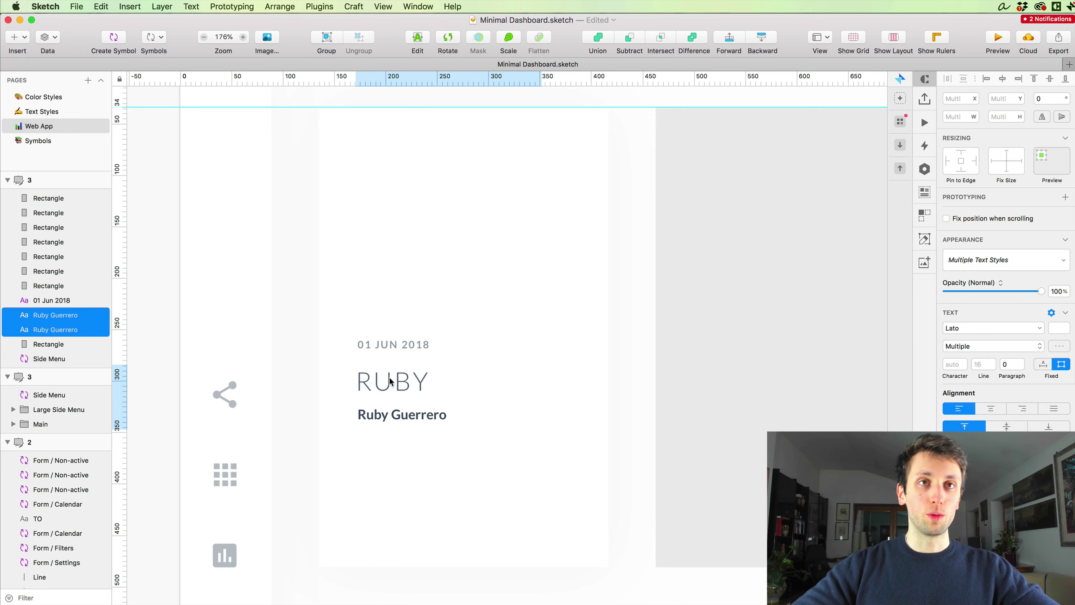
{"action": "left_click", "coordinate": [648, 353]}
{"action": "scroll", "coordinate": [649, 352], "scroll_direction": "down", "scroll_amount": 2}
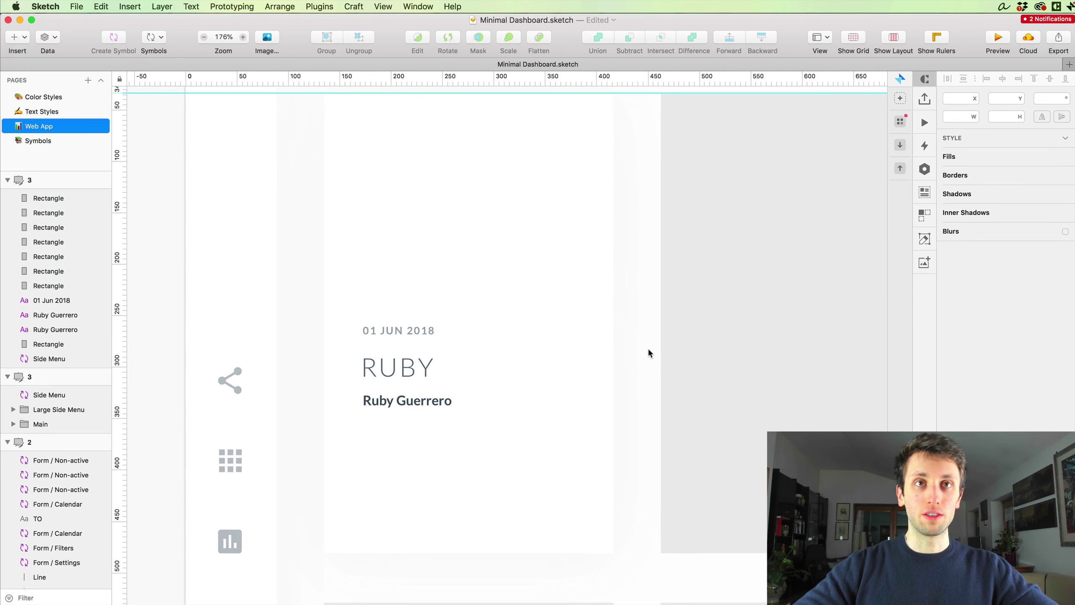
{"action": "scroll", "coordinate": [649, 352], "scroll_direction": "up", "scroll_amount": 1}
{"action": "left_click", "coordinate": [421, 339]}
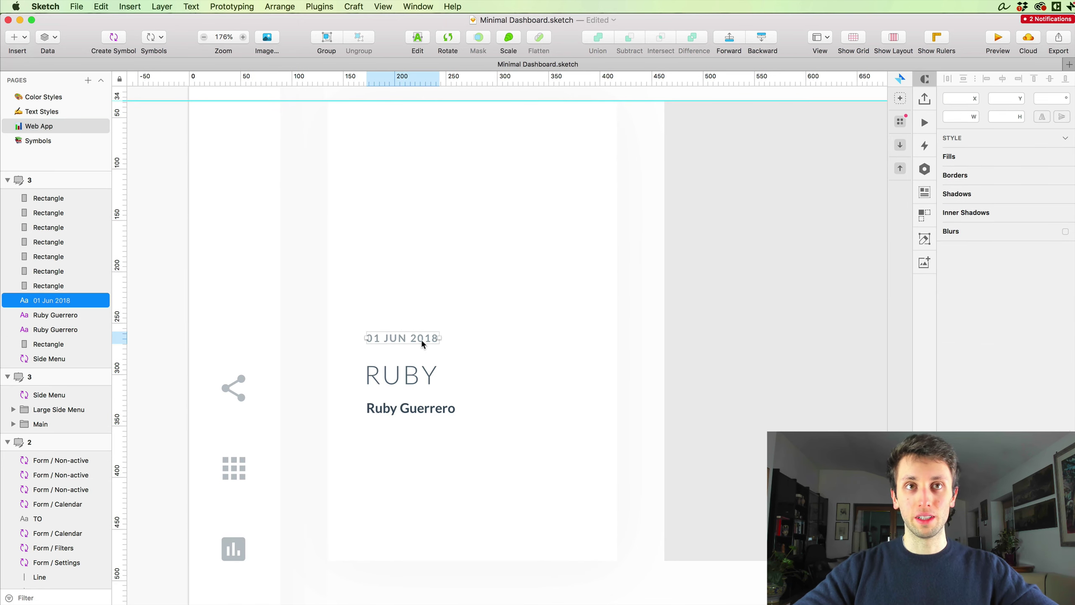
{"action": "left_click", "coordinate": [397, 378]}
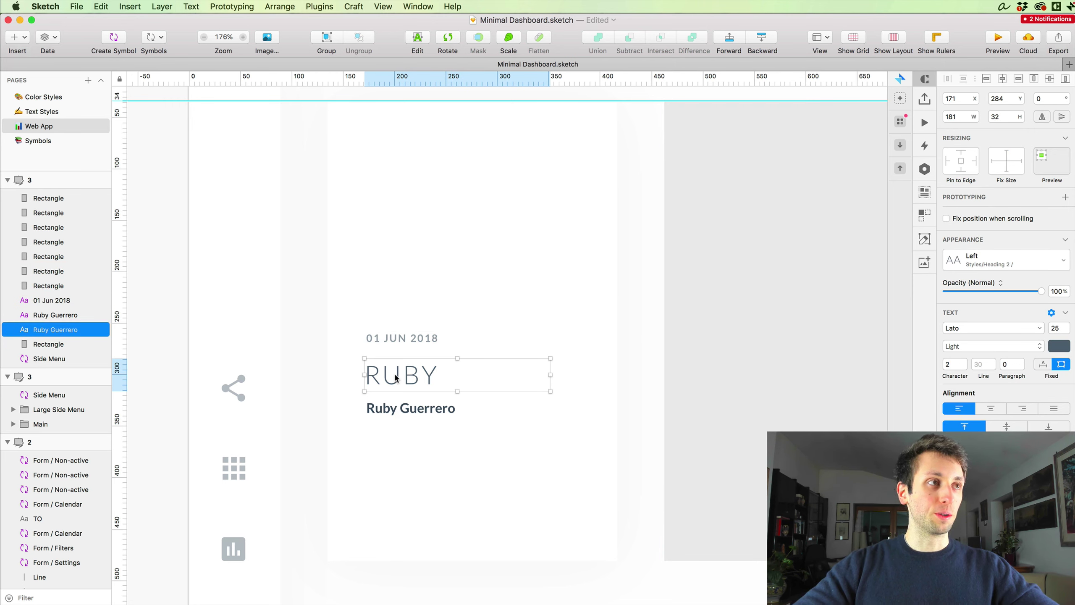
{"action": "double_click", "coordinate": [395, 376]}
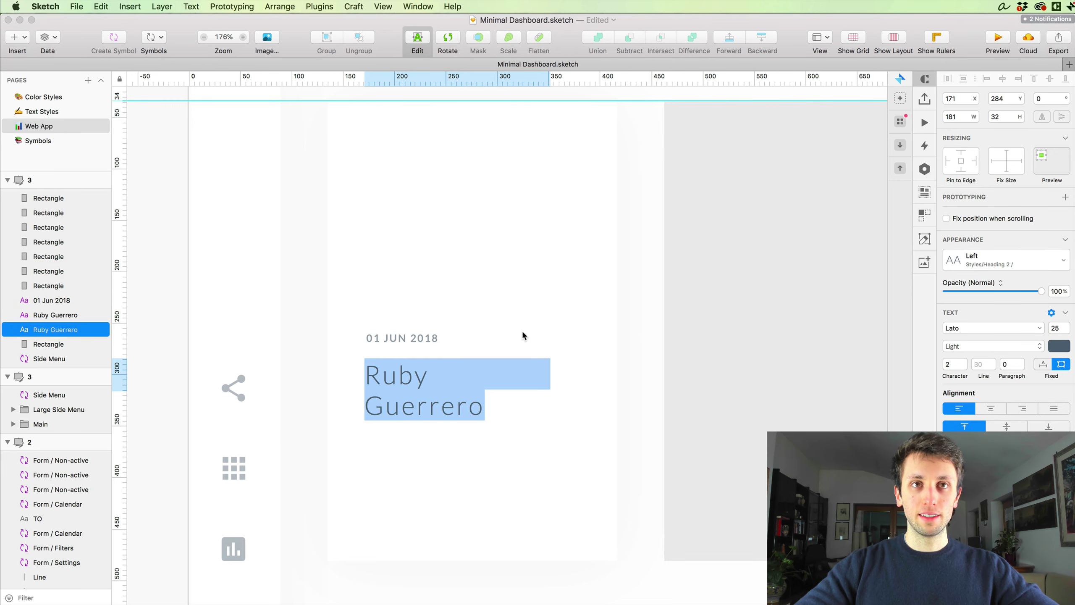
{"action": "key", "text": "Escape"}
{"action": "left_click_drag", "start_coordinate": [550, 375], "coordinate": [605, 375]}
{"action": "left_click", "coordinate": [622, 376]}
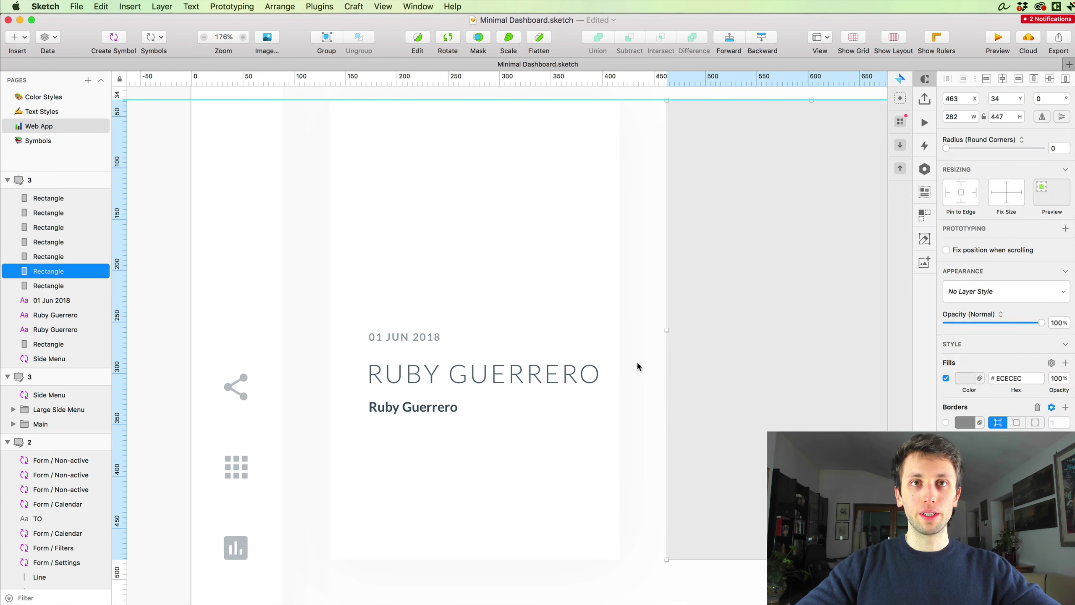
{"action": "key", "text": "Escape"}
{"action": "scroll", "coordinate": [635, 367], "scroll_direction": "right", "scroll_amount": 3}
{"action": "left_click", "coordinate": [411, 369]}
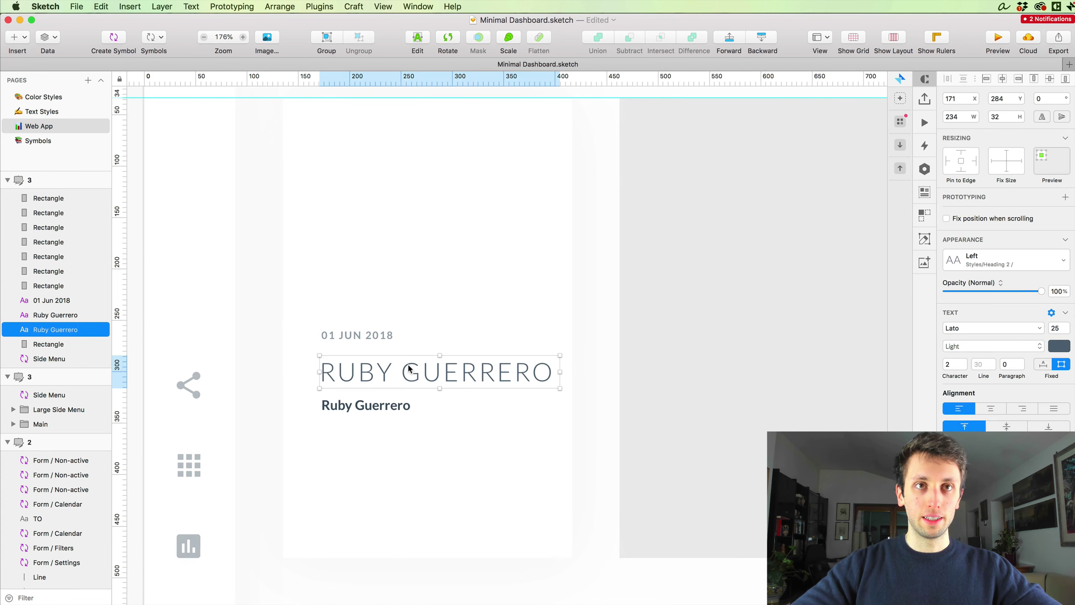
- Retitle the heading 'THE 10 REASONS WHY YOU ARE..', make it two lines tall, and move the name below
{"action": "double_click", "coordinate": [411, 370]}
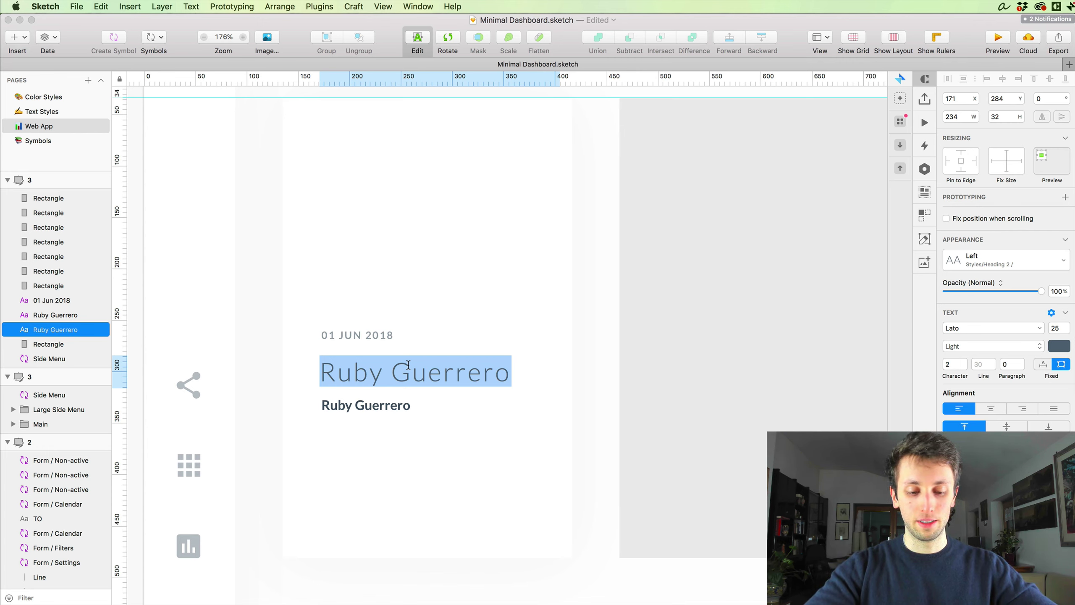
{"action": "type", "text": "The m"}
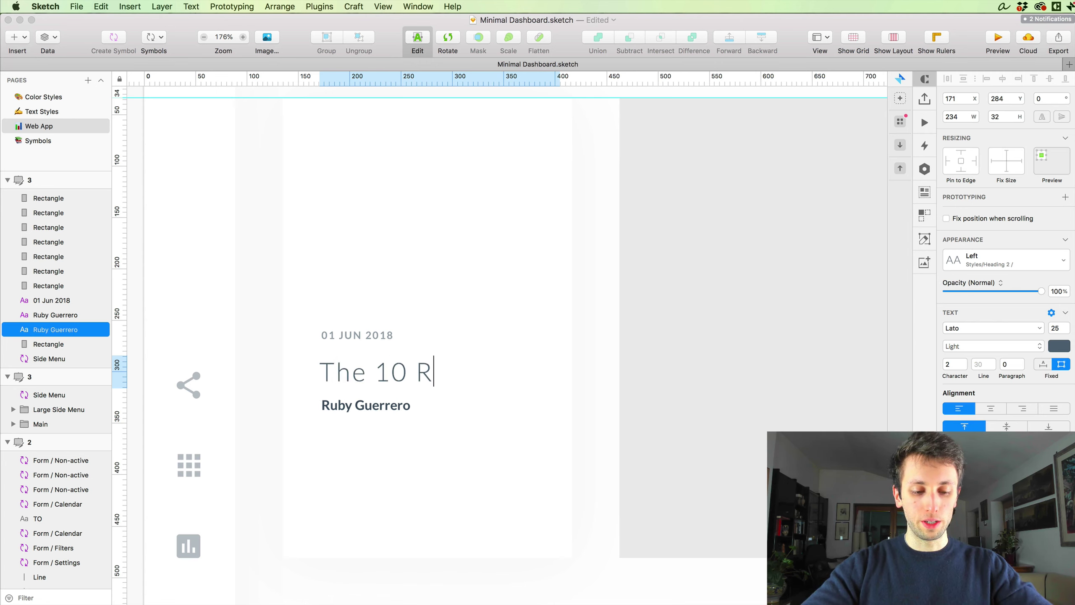
{"action": "type", "text": "Wh"}
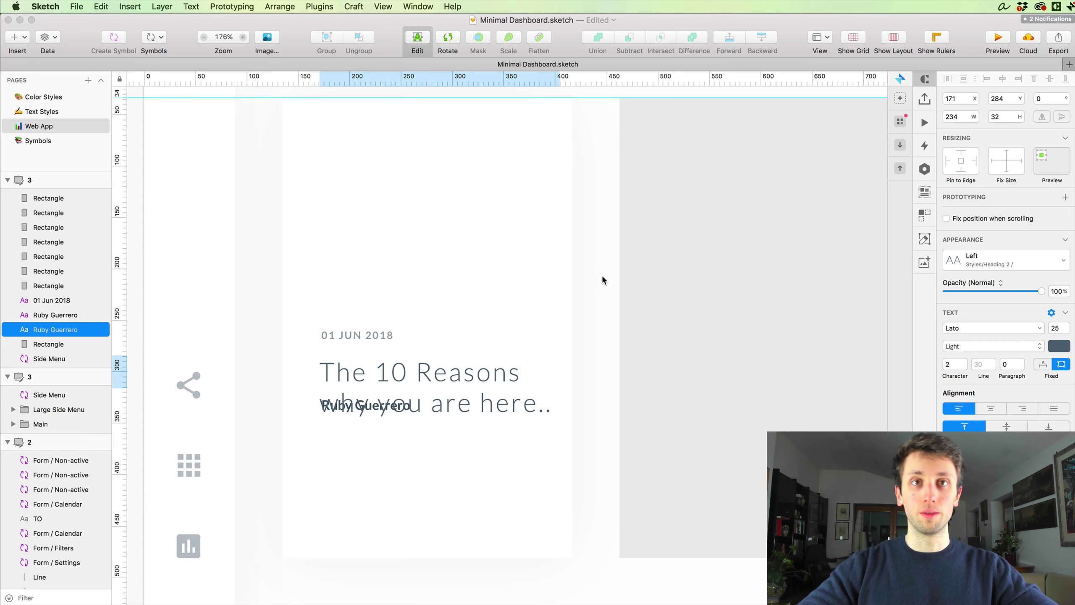
{"action": "key", "text": "Escape"}
{"action": "left_click_drag", "start_coordinate": [440, 388], "coordinate": [430, 499]}
{"action": "left_click", "coordinate": [337, 407]}
{"action": "key", "text": "shift+Down"}
{"action": "key", "text": "shift+Down"}
{"action": "key", "text": "shift+Down"}
{"action": "key", "text": "shift+Down"}
{"action": "key", "text": "shift+Down"}
{"action": "key", "text": "shift+Down"}
{"action": "key", "text": "shift+Down"}
{"action": "key", "text": "shift+Down"}
{"action": "key", "text": "shift+Down"}
{"action": "key", "text": "shift+Down"}
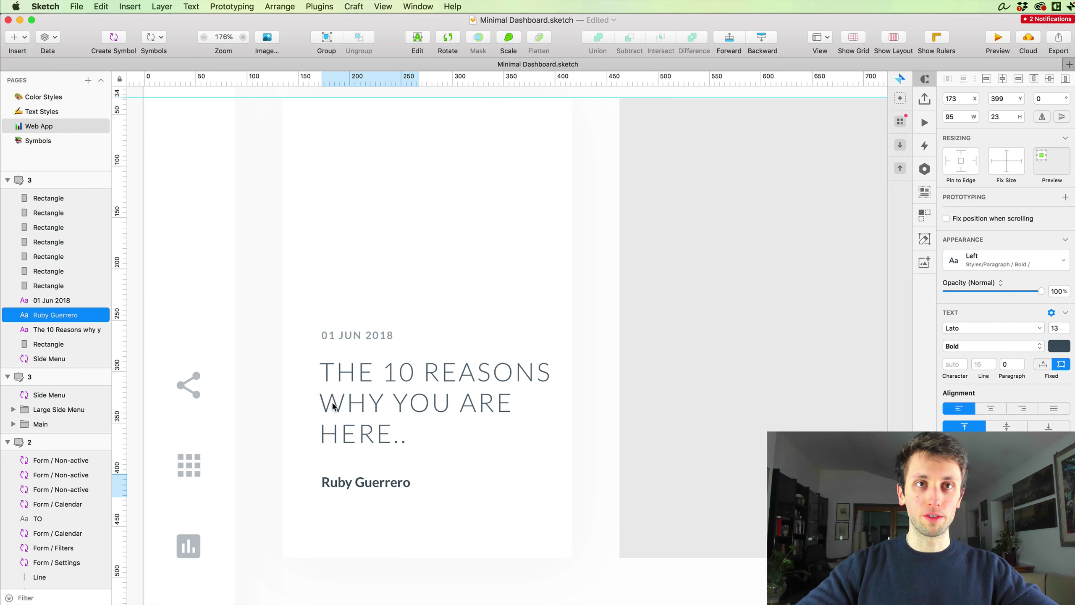
- Delete the word 'here' from the title's second line
{"action": "left_click", "coordinate": [383, 383]}
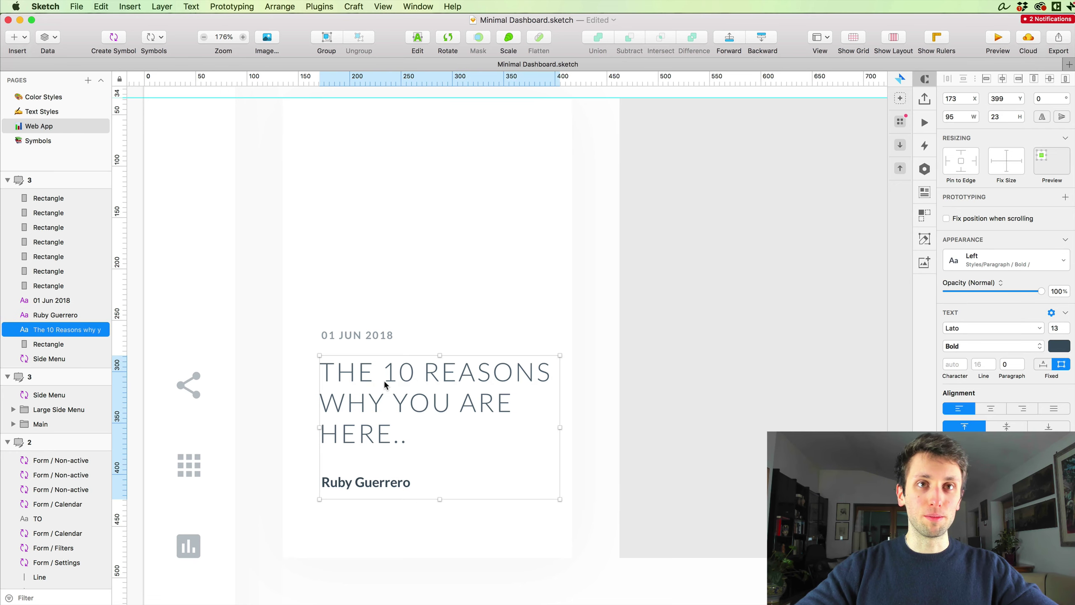
{"action": "double_click", "coordinate": [386, 380]}
{"action": "left_click", "coordinate": [520, 401]}
{"action": "left_click_drag", "start_coordinate": [473, 403], "coordinate": [536, 414]}
{"action": "key", "text": "BackSpace"}
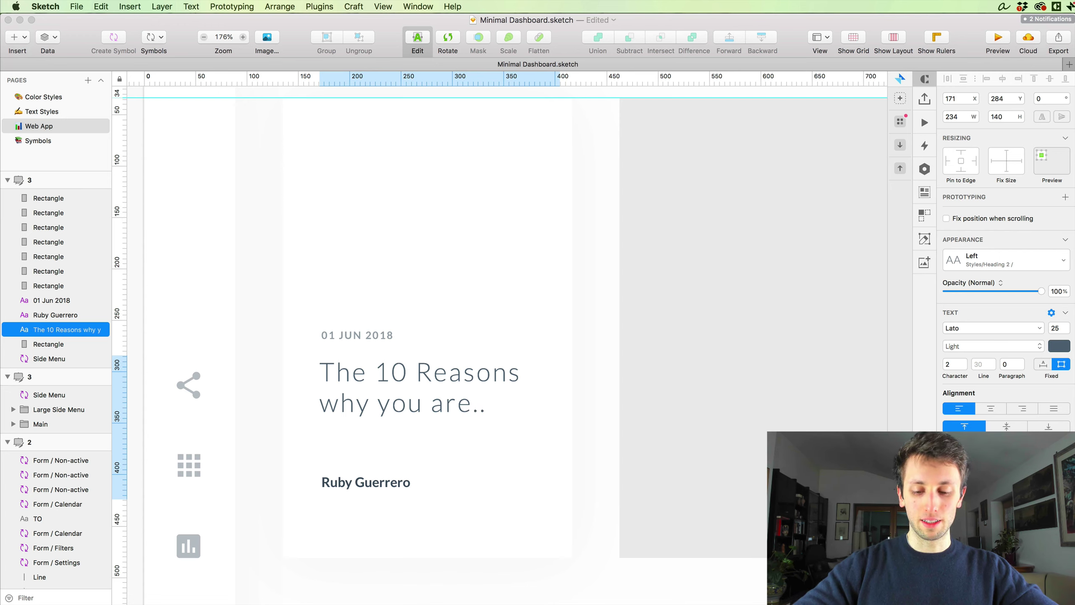
{"action": "key", "text": "Escape"}
{"action": "key", "text": "Escape"}
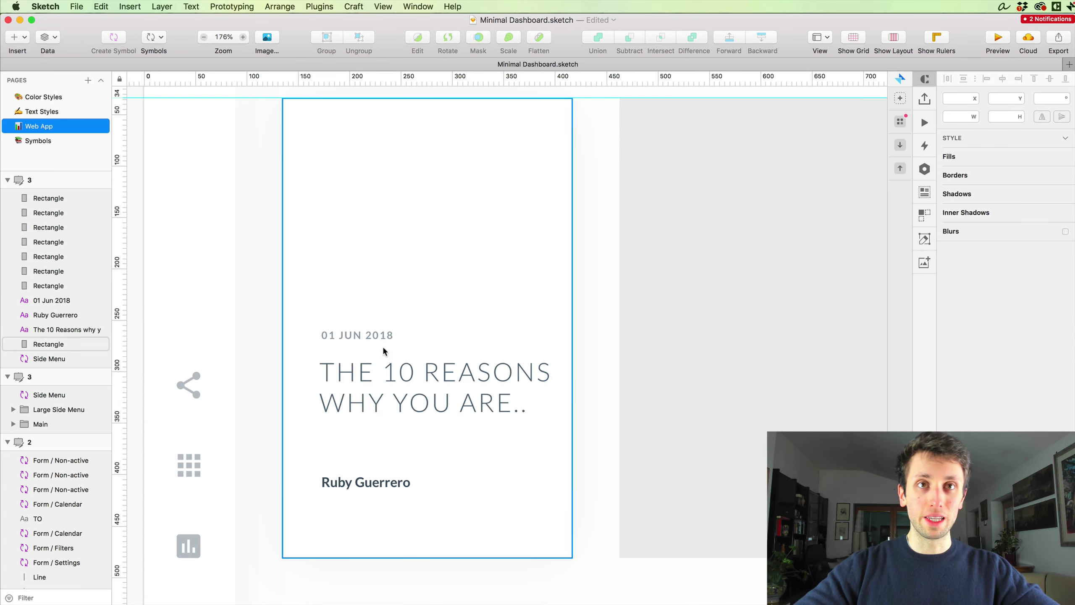
- Select the 'THE 10 REASONS WHY YOU ARE..' title alone and step its line height up to 37
{"action": "scroll", "coordinate": [601, 322], "scroll_direction": "down", "scroll_amount": 3}
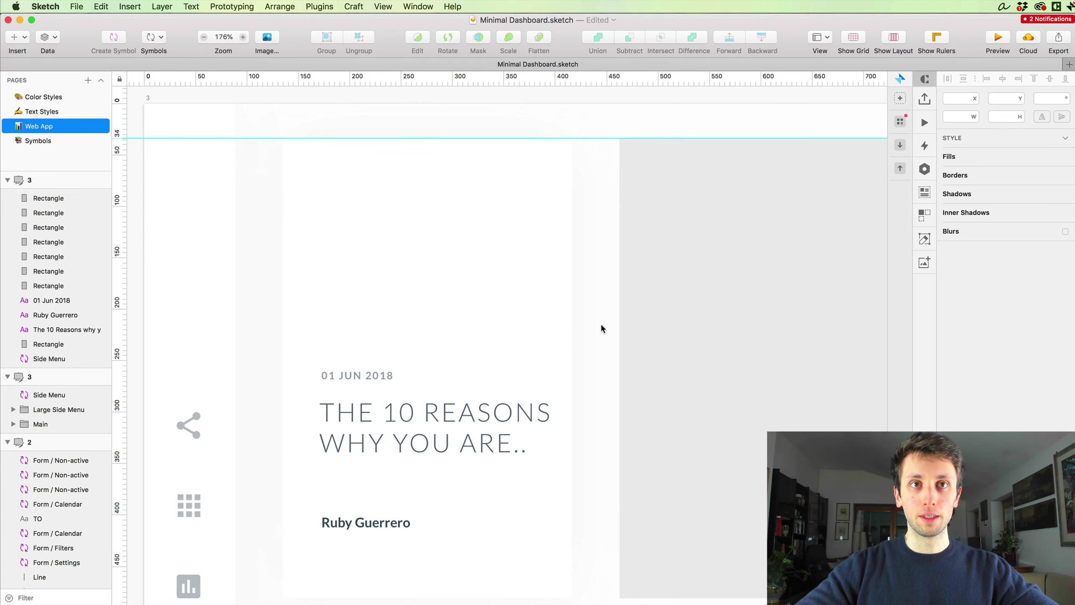
{"action": "left_click", "coordinate": [495, 381]}
{"action": "left_click", "coordinate": [442, 358], "text": "shift"}
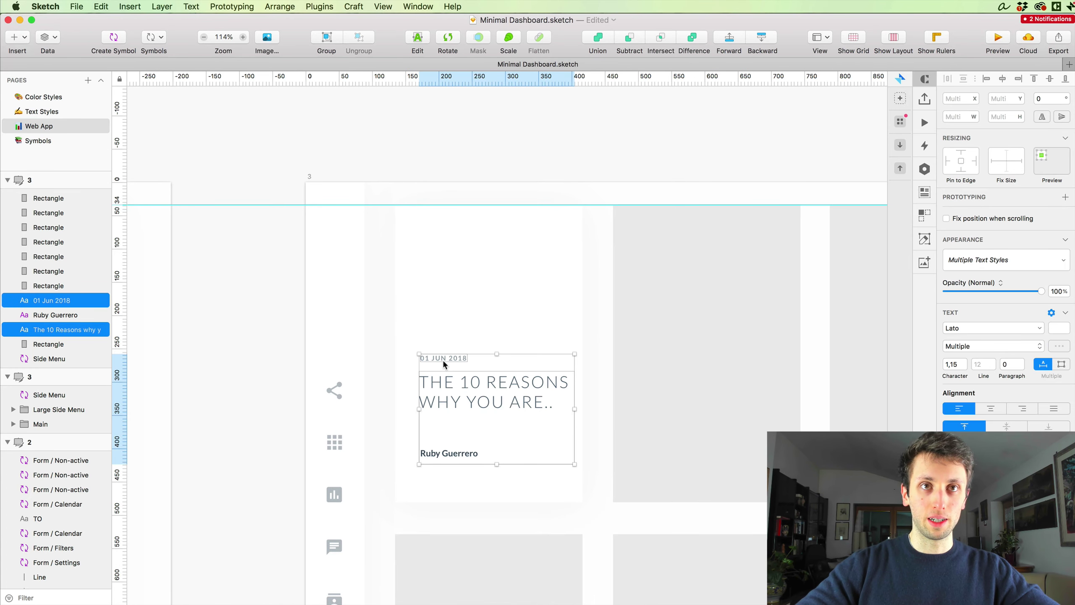
{"action": "left_click", "coordinate": [436, 452], "text": "shift"}
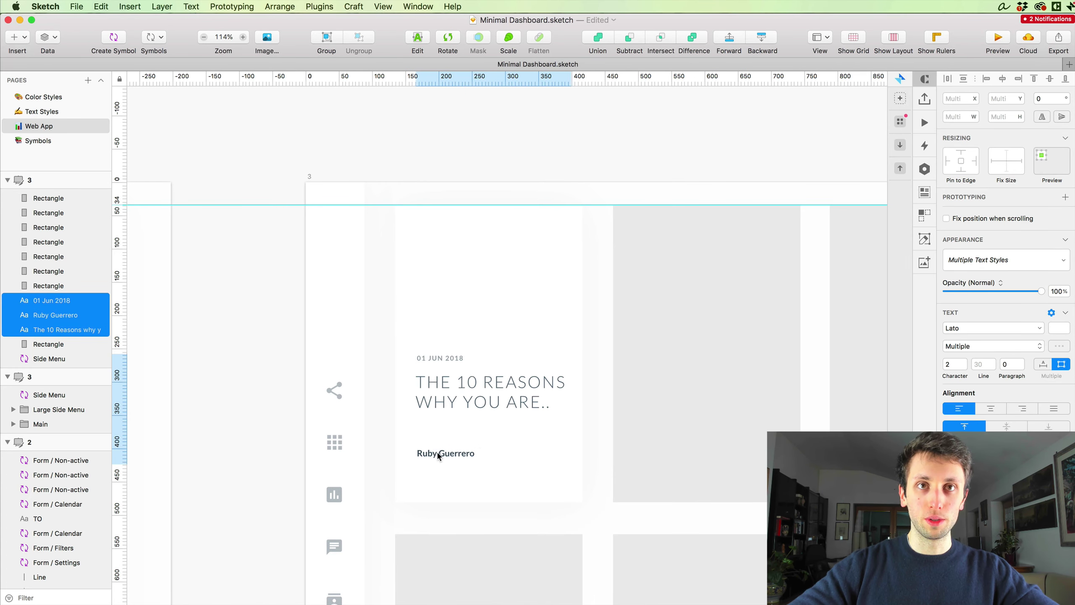
{"action": "left_click", "coordinate": [595, 394]}
{"action": "scroll", "coordinate": [595, 394], "scroll_direction": "up", "scroll_amount": 3}
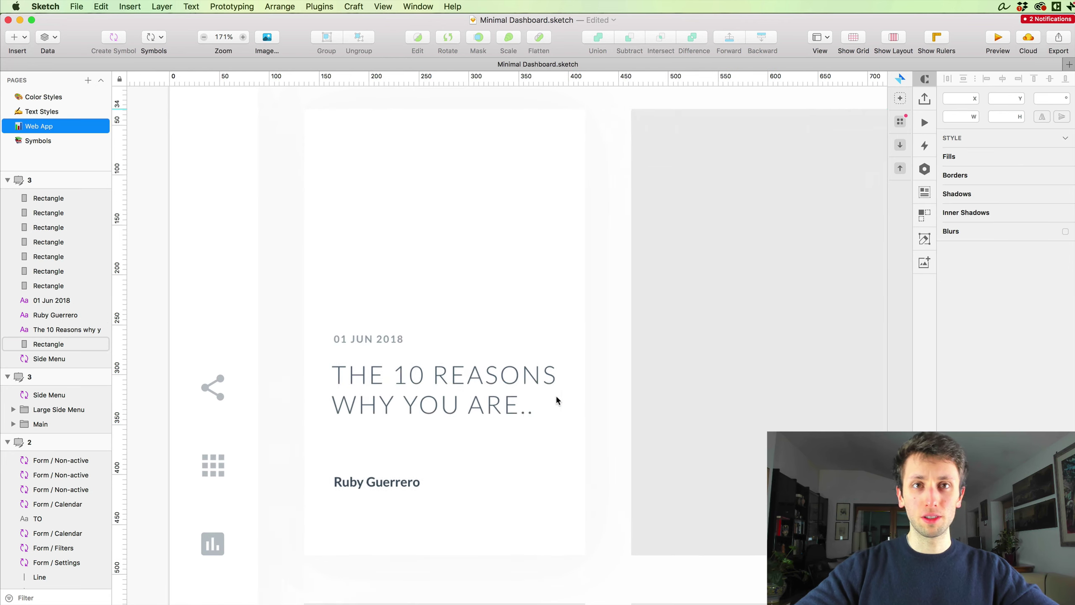
{"action": "left_click", "coordinate": [408, 390]}
{"action": "scroll", "coordinate": [431, 367], "scroll_direction": "down", "scroll_amount": 1}
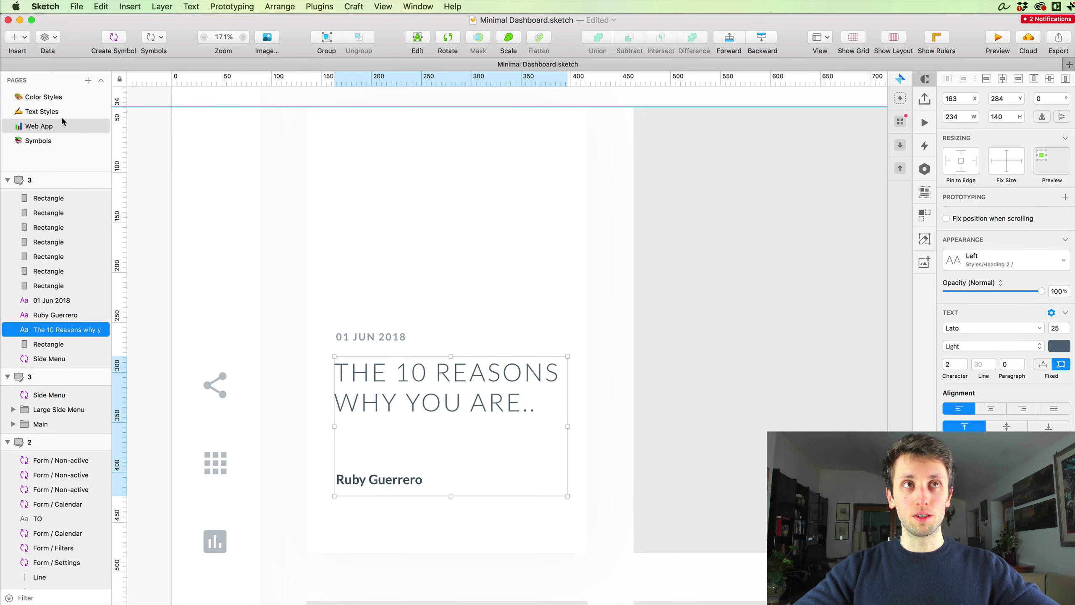
{"action": "left_click", "coordinate": [992, 361]}
{"action": "left_click", "coordinate": [992, 362]}
{"action": "left_click", "coordinate": [436, 395]}
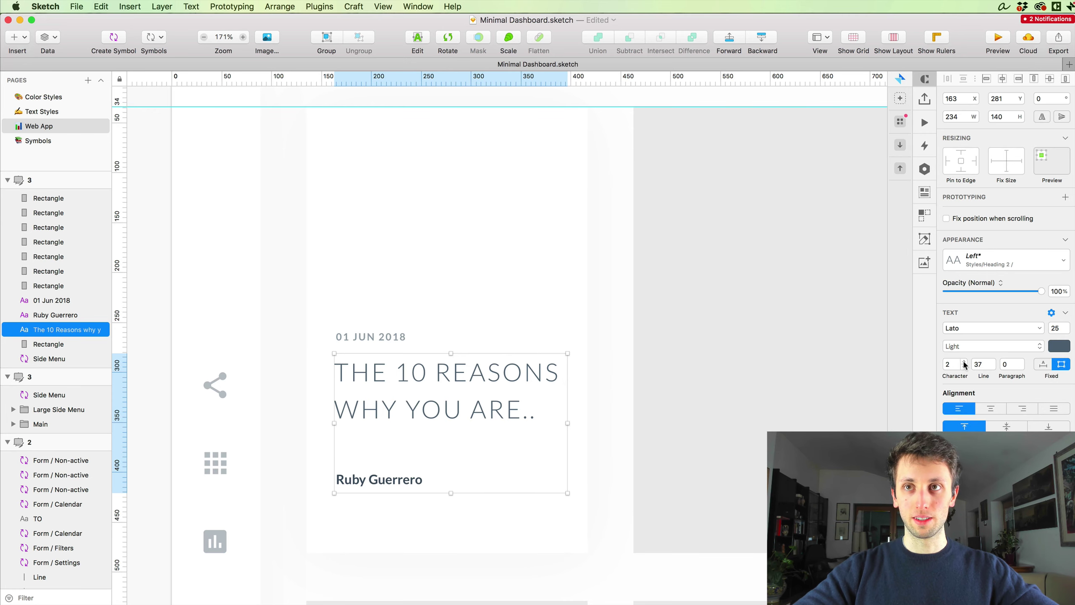
- On the Text Styles page, give the Heading 2 texts a 37 line height and update their shared styles
{"action": "left_click", "coordinate": [52, 112]}
{"action": "left_click", "coordinate": [52, 112]}
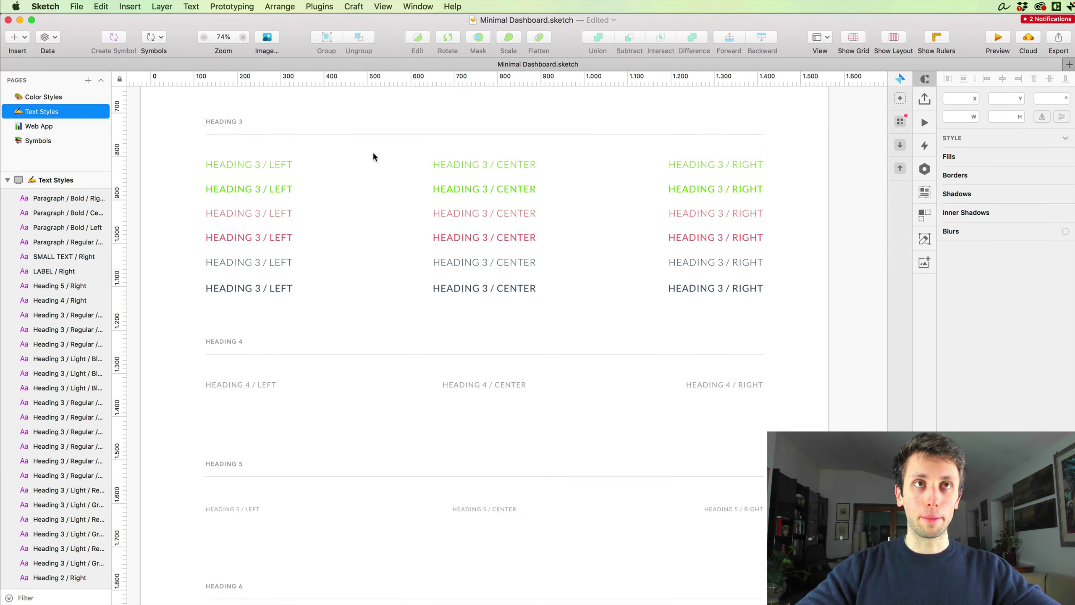
{"action": "scroll", "coordinate": [368, 191], "scroll_direction": "up", "scroll_amount": 3}
{"action": "left_click_drag", "start_coordinate": [204, 257], "coordinate": [707, 295]}
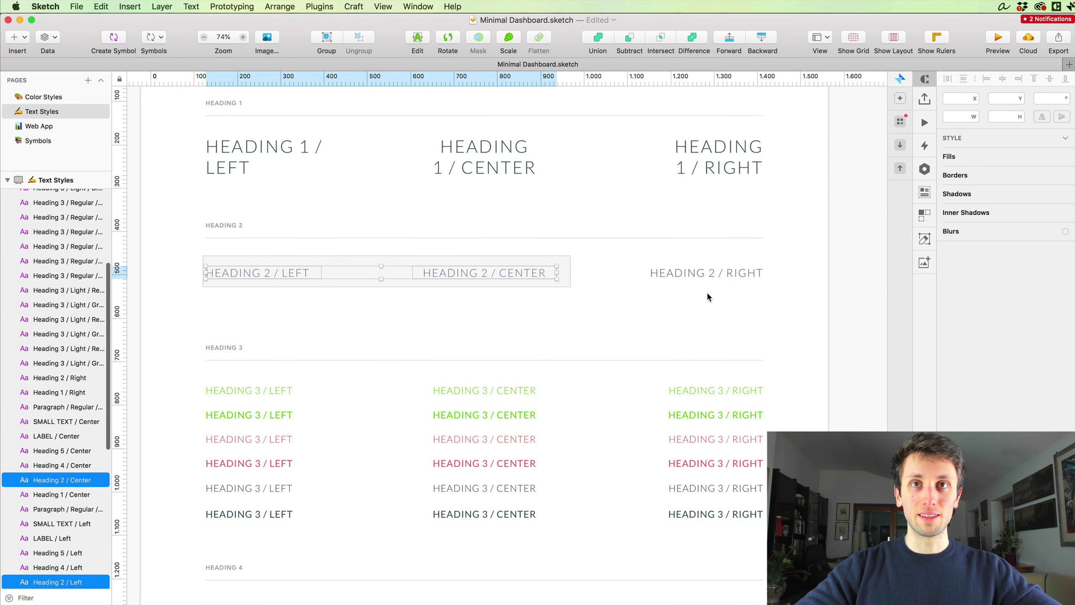
{"action": "scroll", "coordinate": [514, 289], "scroll_direction": "up", "scroll_amount": 5}
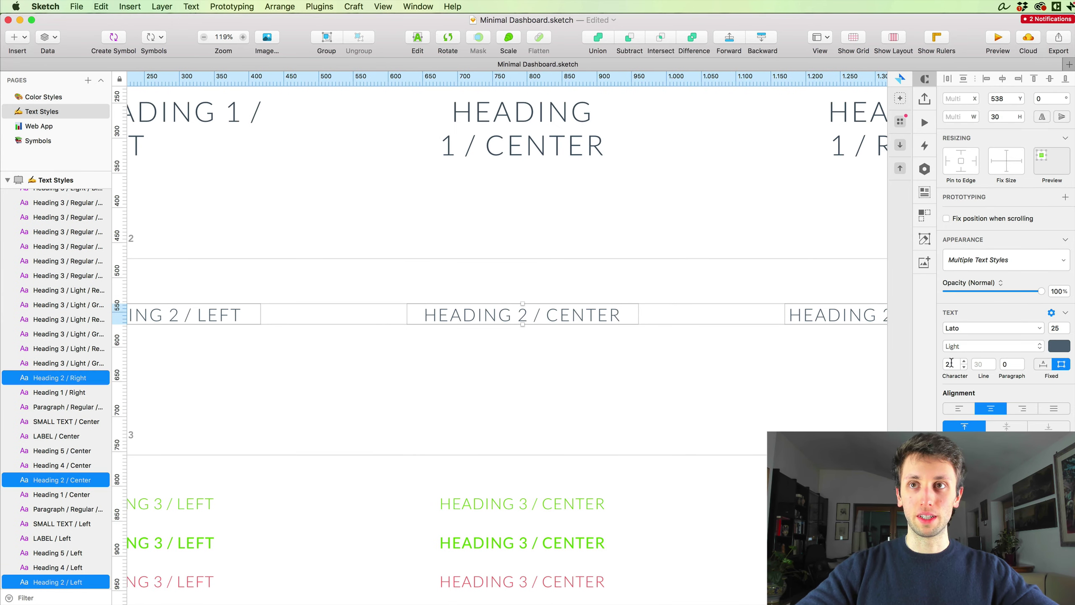
{"action": "scroll", "coordinate": [467, 343], "scroll_direction": "left", "scroll_amount": 5}
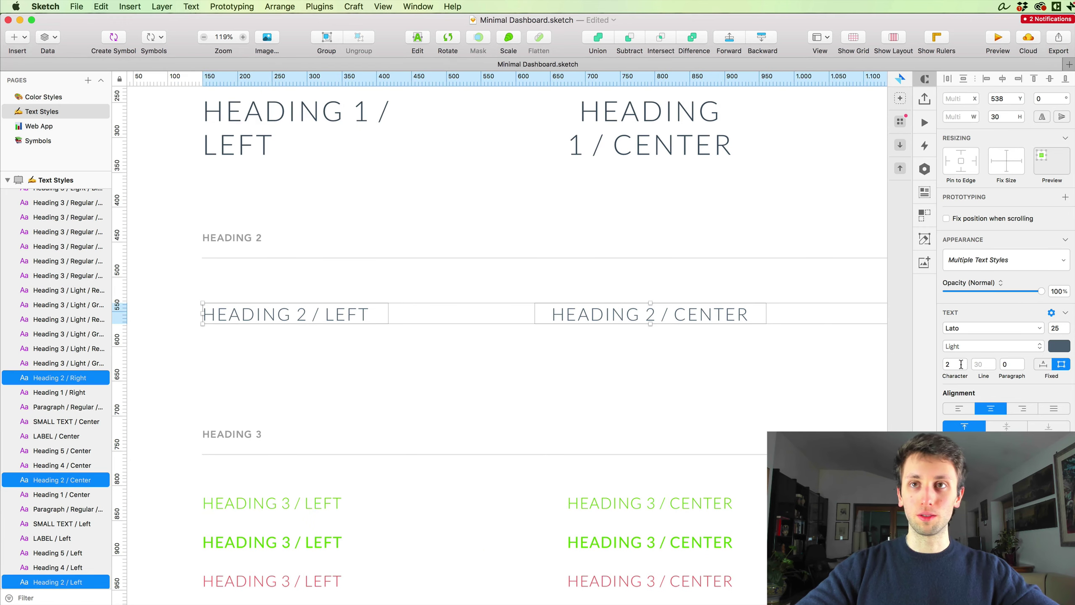
{"action": "left_click", "coordinate": [980, 363]}
{"action": "type", "text": "37"}
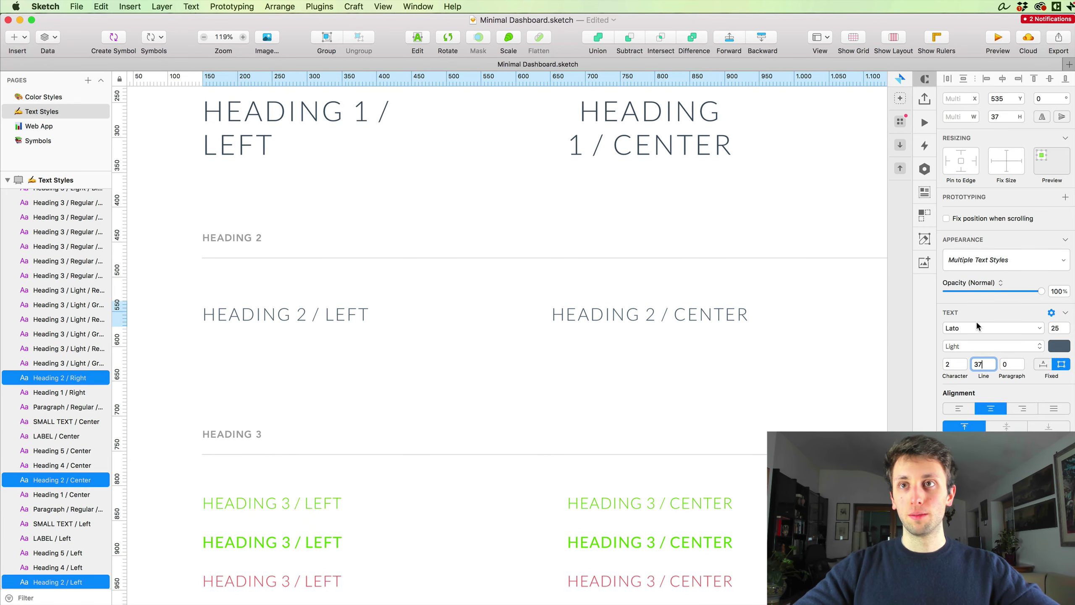
{"action": "left_click", "coordinate": [1017, 262]}
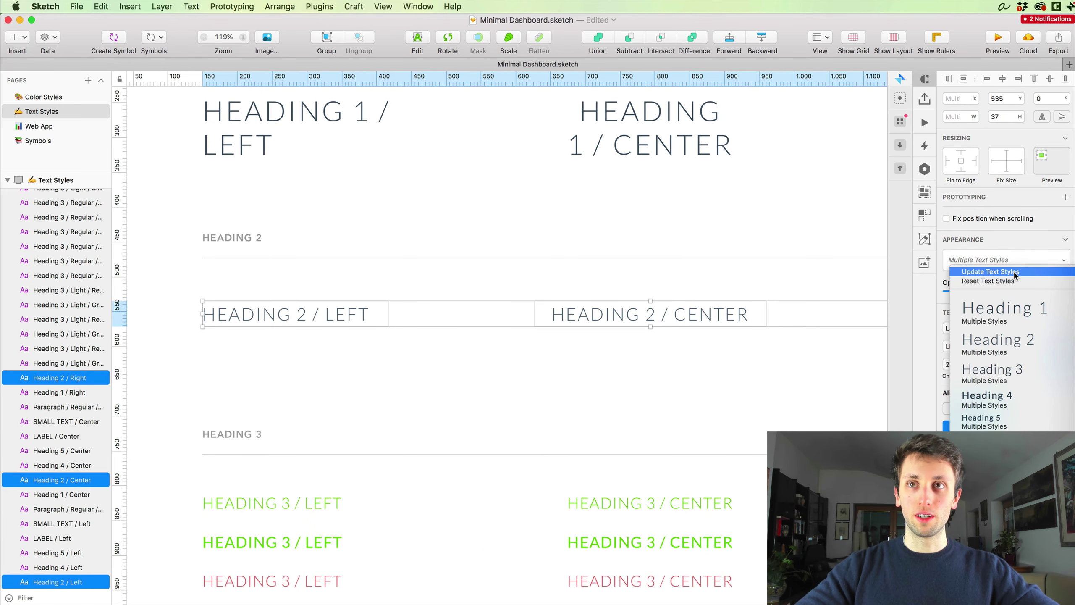
{"action": "left_click", "coordinate": [1014, 272]}
- Back on Web App, shrink the title box to its two lines and move the author name lower
{"action": "key", "text": "Page_Down"}
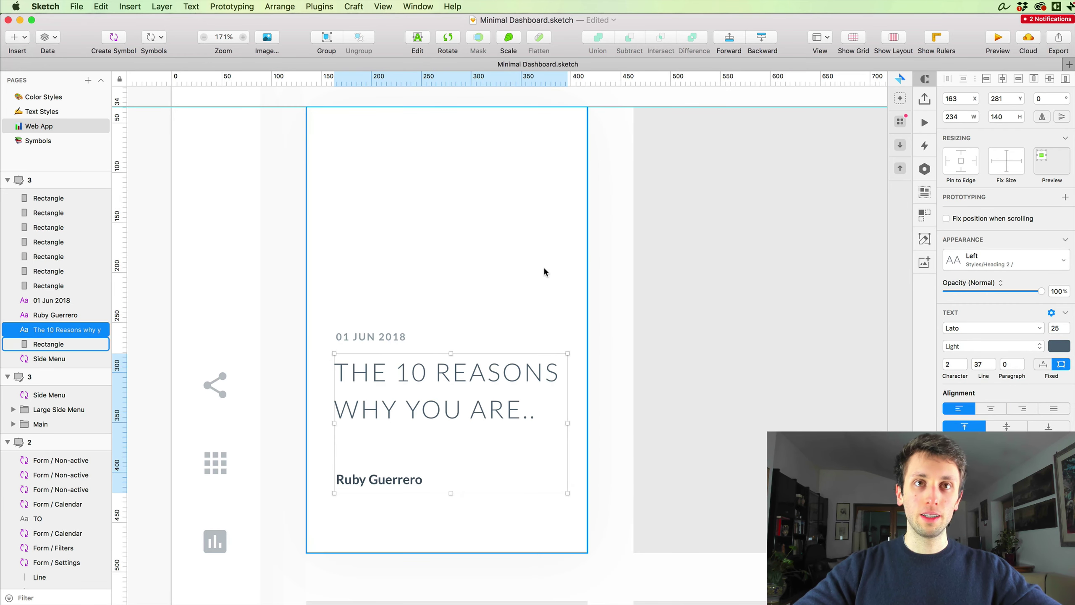
{"action": "left_click", "coordinate": [542, 271]}
{"action": "left_click", "coordinate": [475, 370]}
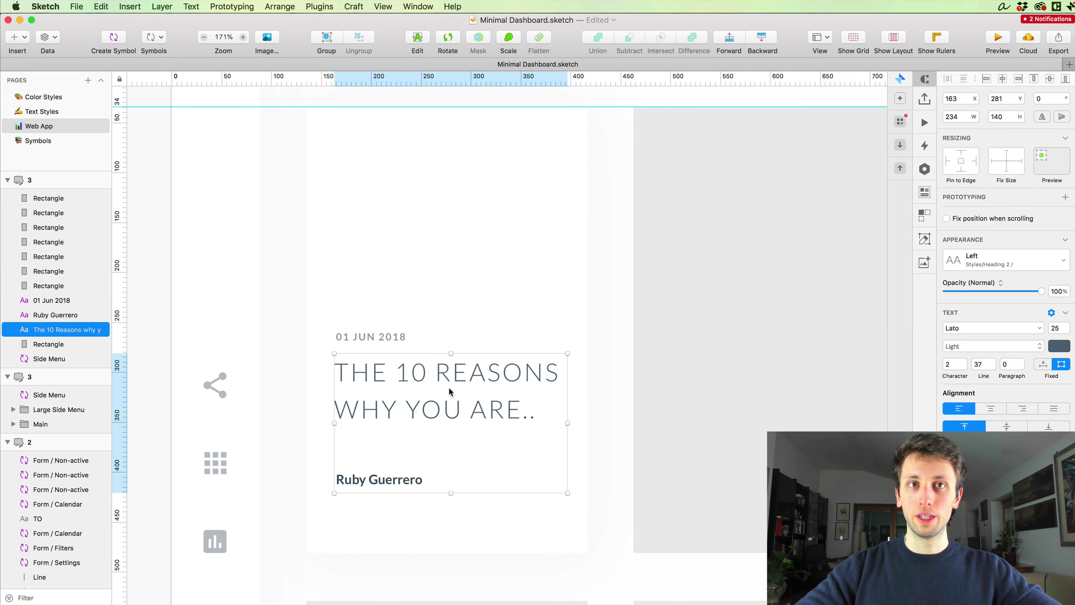
{"action": "left_click_drag", "start_coordinate": [450, 493], "coordinate": [438, 430]}
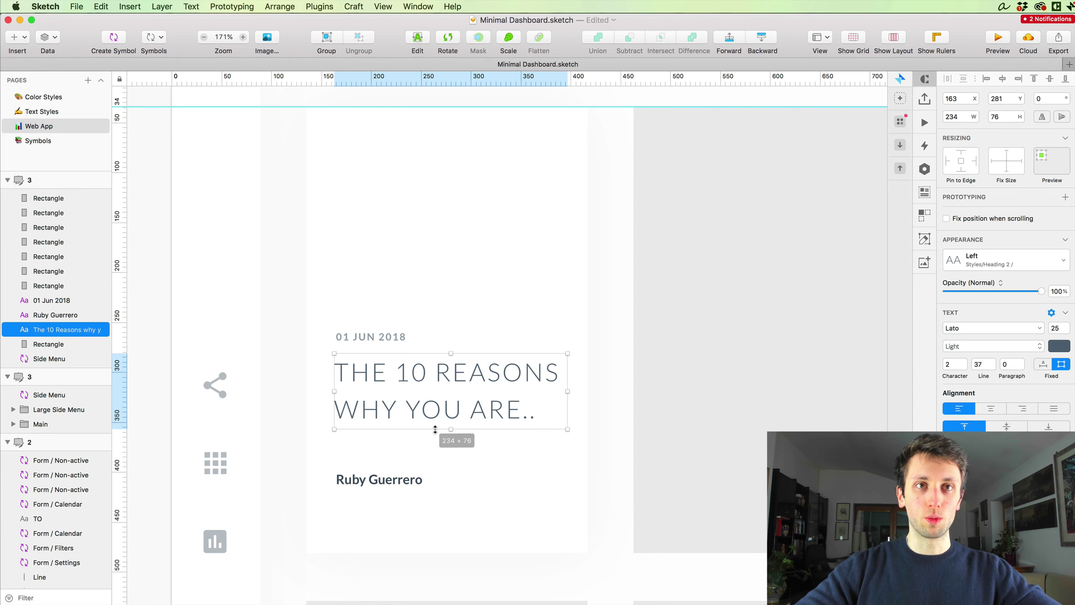
{"action": "left_click_drag", "start_coordinate": [387, 482], "coordinate": [386, 516]}
- Duplicate the 01 JUN 2018 date just below the card title
{"action": "left_click", "coordinate": [405, 418]}
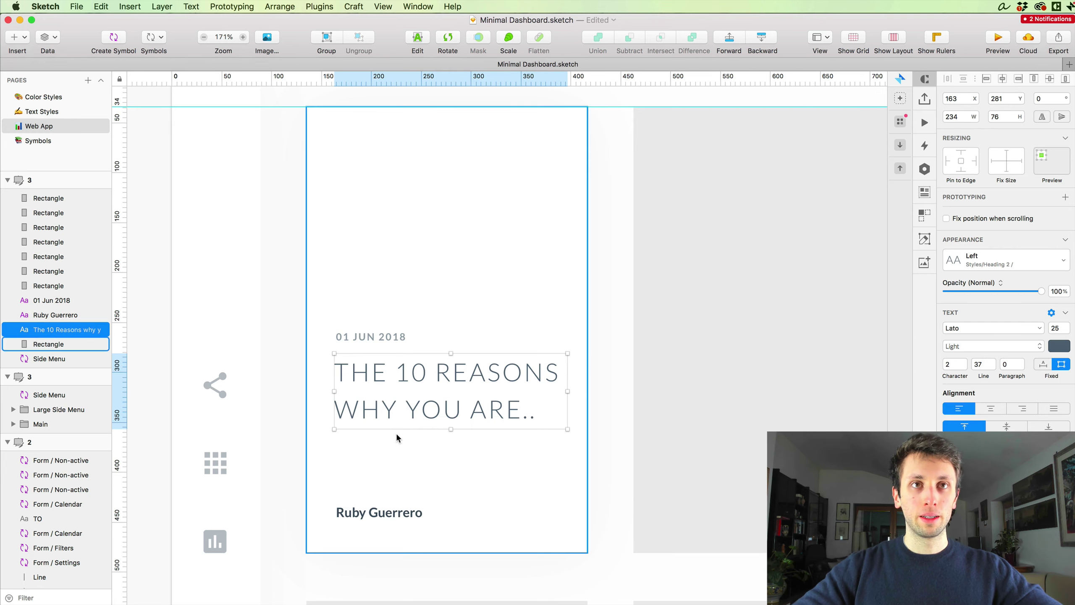
{"action": "left_click", "coordinate": [382, 337]}
{"action": "left_click_drag", "start_coordinate": [384, 363], "coordinate": [379, 451]}
- Apply the Paragraph / Regular / Left text style to the copied date, making it Lato Regular 13
{"action": "left_click", "coordinate": [990, 261]}
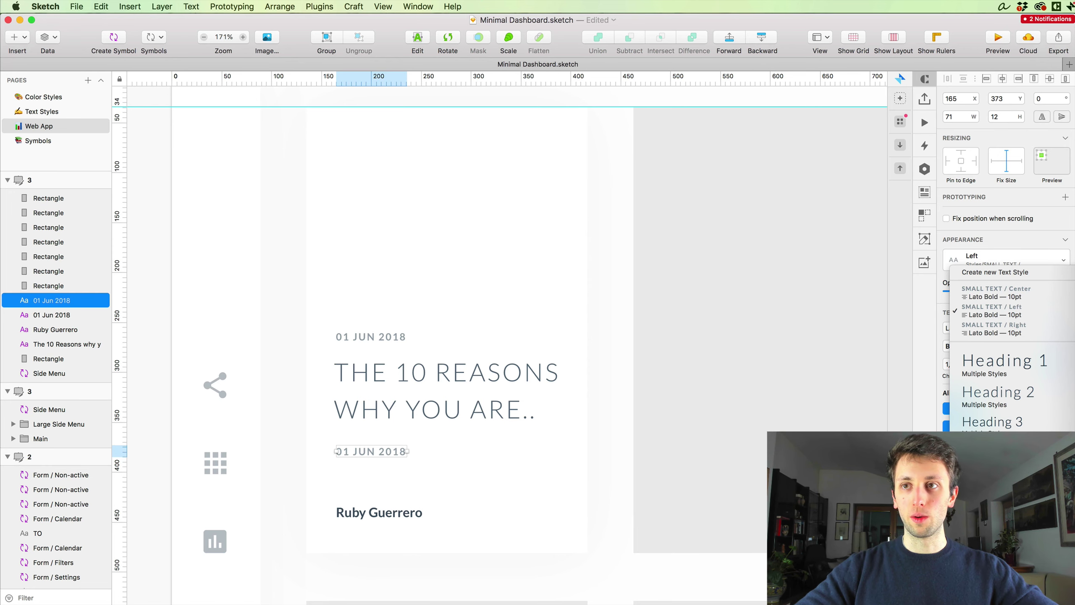
{"action": "left_click", "coordinate": [990, 465]}
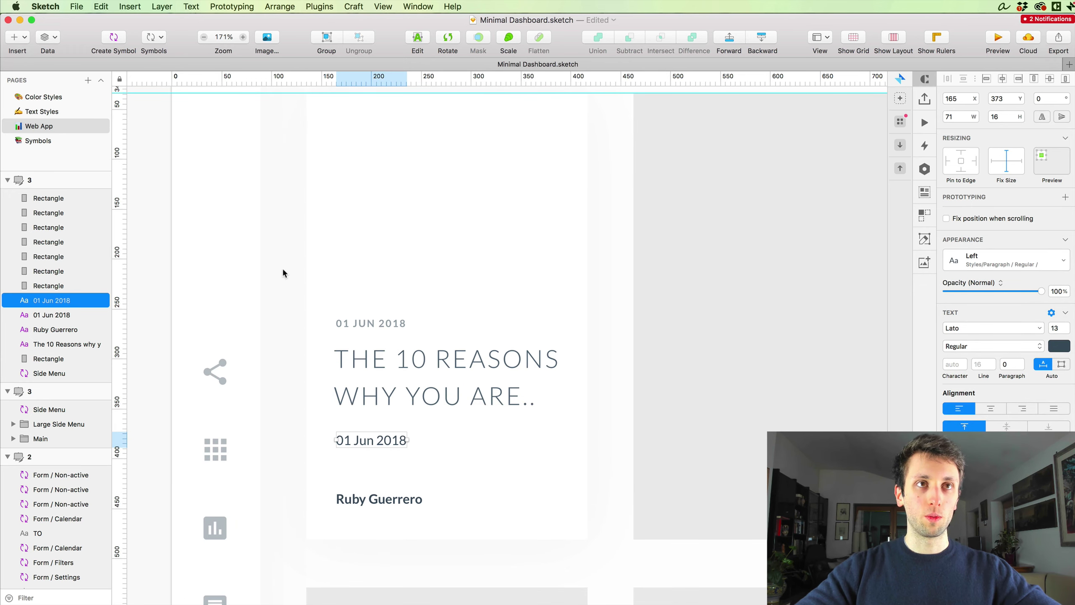
{"action": "scroll", "coordinate": [282, 267], "scroll_direction": "down", "scroll_amount": 2}
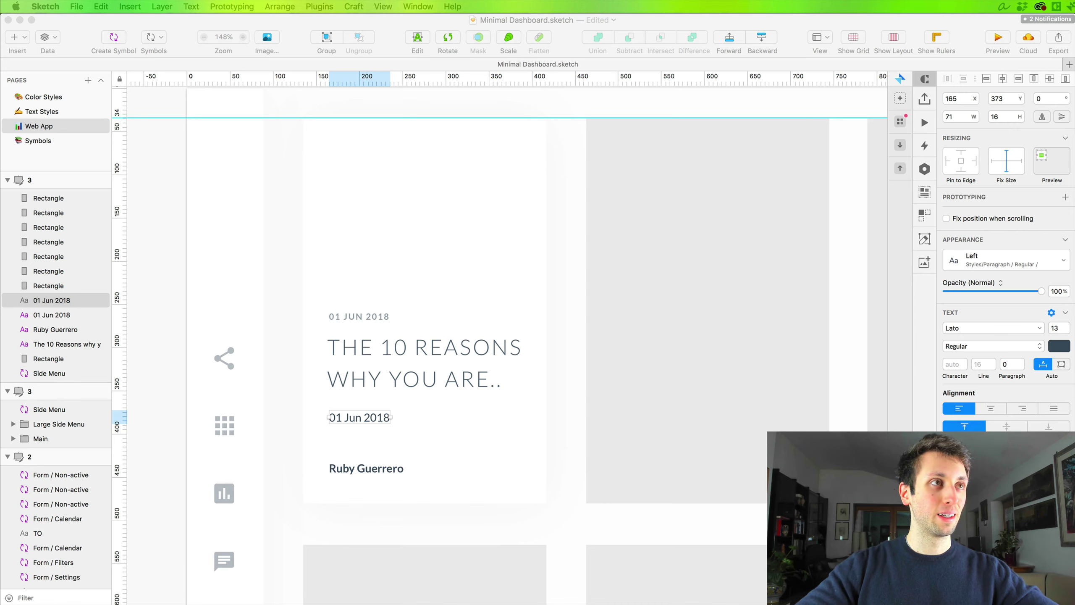
- Replace the copied date's text with pasted Lorem ipsum and resize its box to fit the card
{"action": "left_click", "coordinate": [376, 418]}
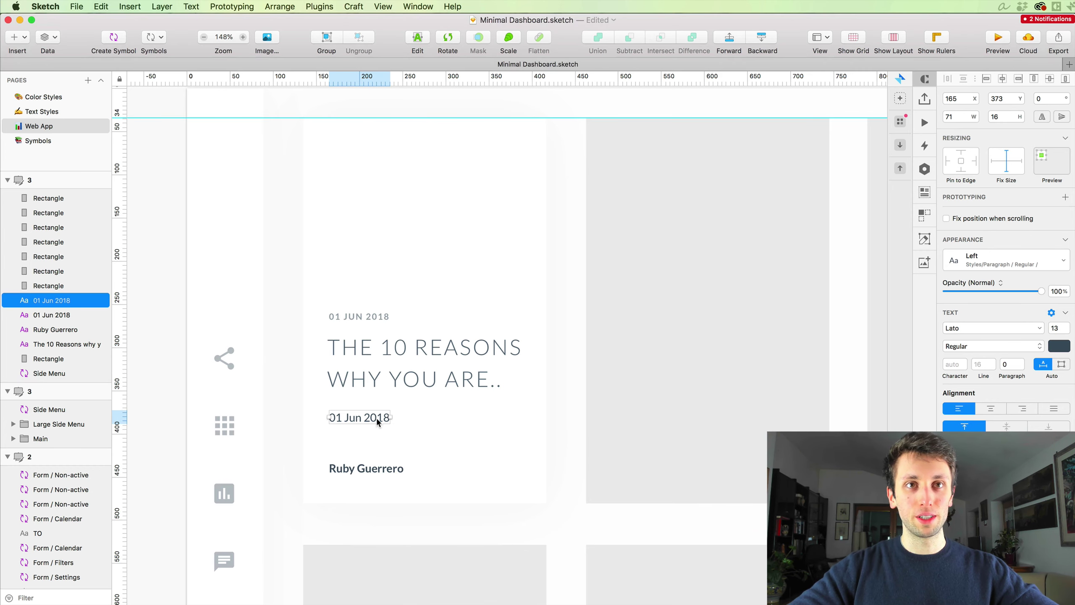
{"action": "double_click", "coordinate": [377, 416]}
{"action": "key", "text": "super+v"}
{"action": "scroll", "coordinate": [507, 352], "scroll_direction": "down", "scroll_amount": 3}
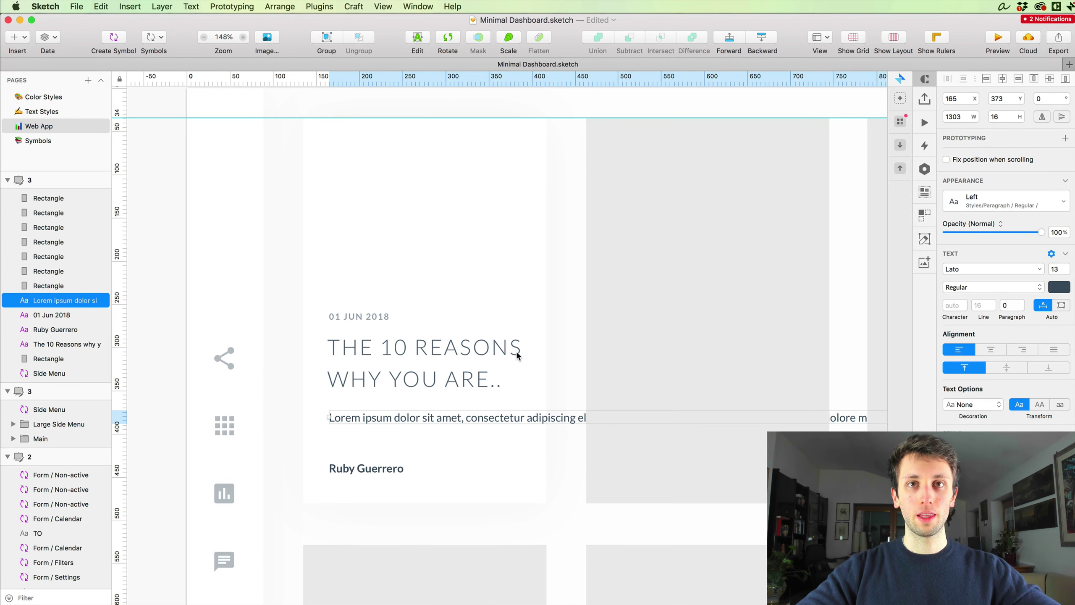
{"action": "scroll", "coordinate": [516, 350], "scroll_direction": "down", "scroll_amount": 1}
{"action": "scroll", "coordinate": [655, 384], "scroll_direction": "right", "scroll_amount": 5}
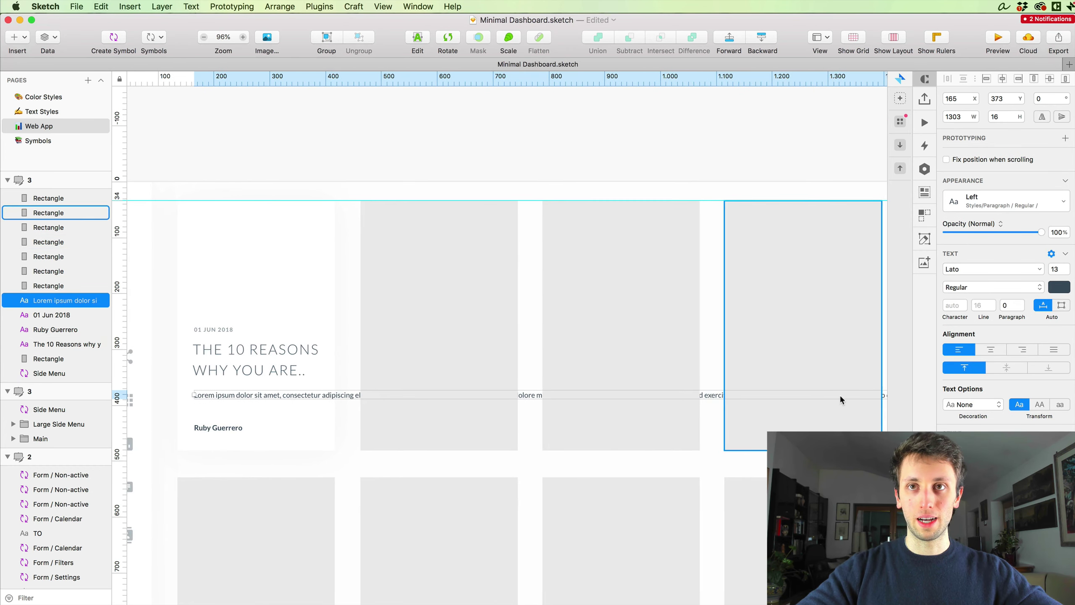
{"action": "scroll", "coordinate": [870, 396], "scroll_direction": "right", "scroll_amount": 5}
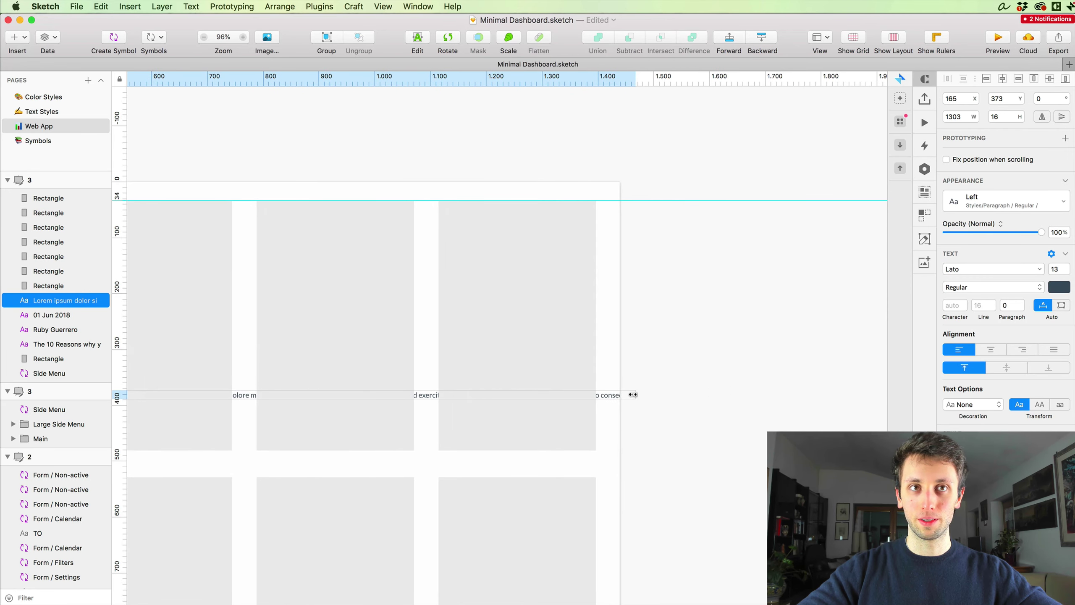
{"action": "left_click_drag", "start_coordinate": [634, 395], "coordinate": [112, 390]}
{"action": "scroll", "coordinate": [251, 389], "scroll_direction": "left", "scroll_amount": 10}
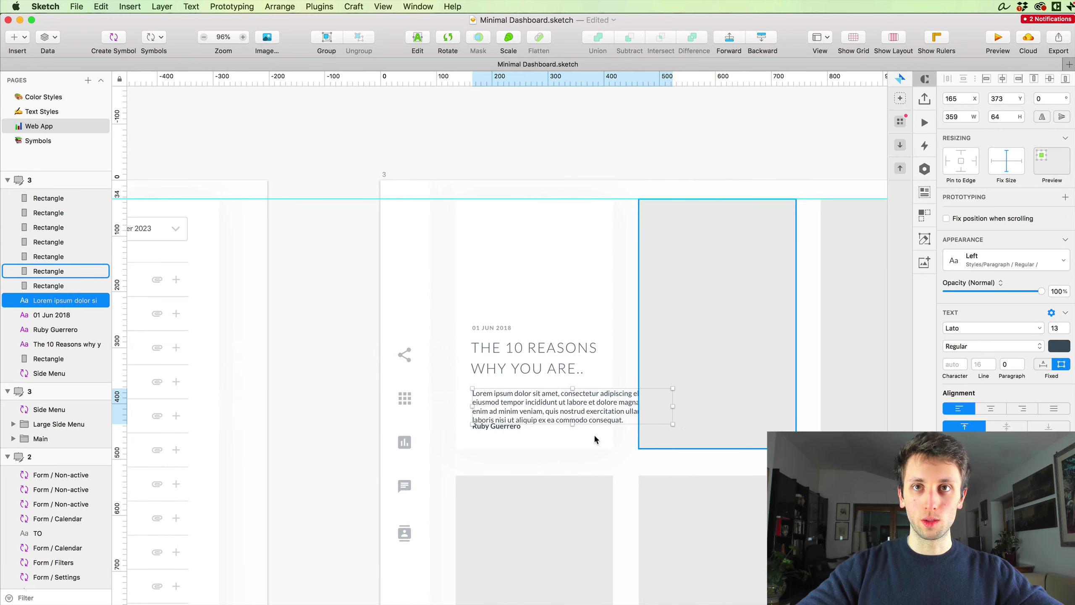
{"action": "left_click_drag", "start_coordinate": [648, 404], "coordinate": [588, 401]}
{"action": "scroll", "coordinate": [571, 403], "scroll_direction": "up", "scroll_amount": 5}
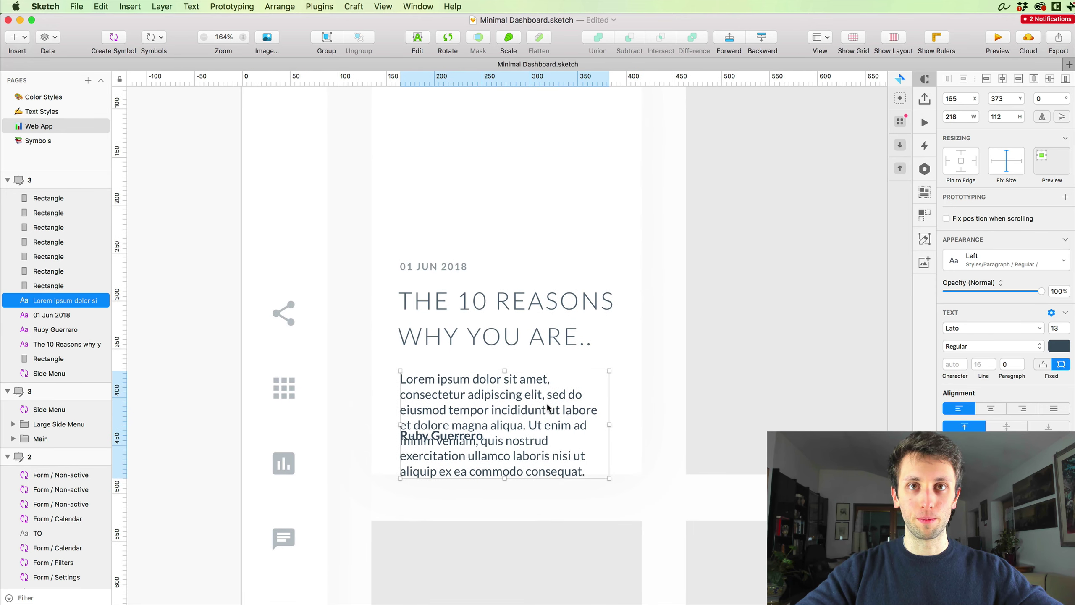
- Delete the Lorem ipsum sentences after 'aliqua.' so the paragraph is shorter
{"action": "double_click", "coordinate": [548, 410]}
{"action": "left_click", "coordinate": [618, 499], "text": "shift"}
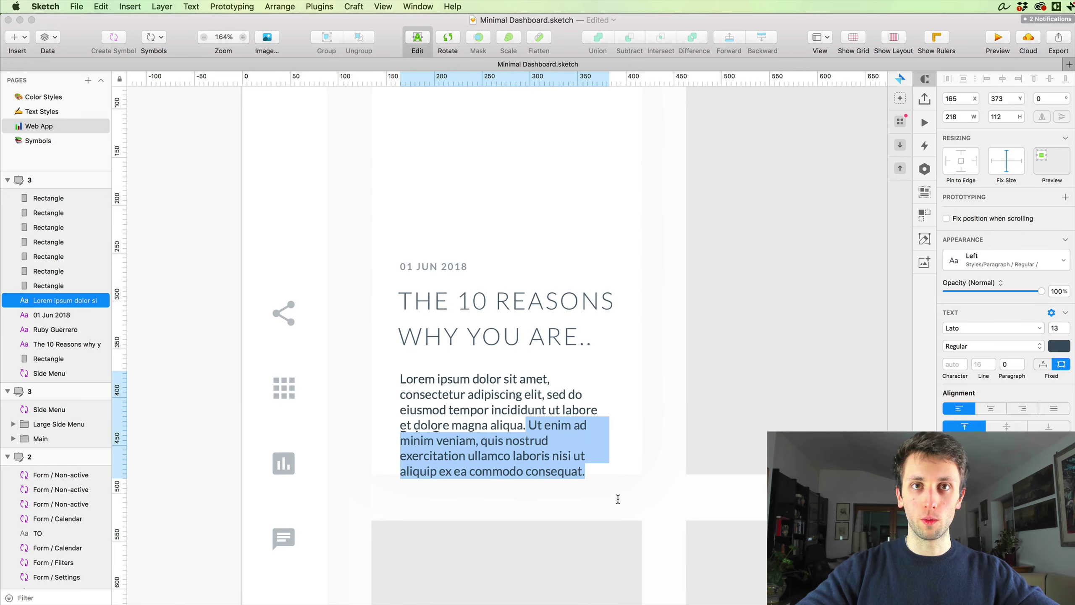
{"action": "key", "text": "BackSpace"}
{"action": "key", "text": "Escape"}
{"action": "left_click", "coordinate": [453, 438], "text": "shift"}
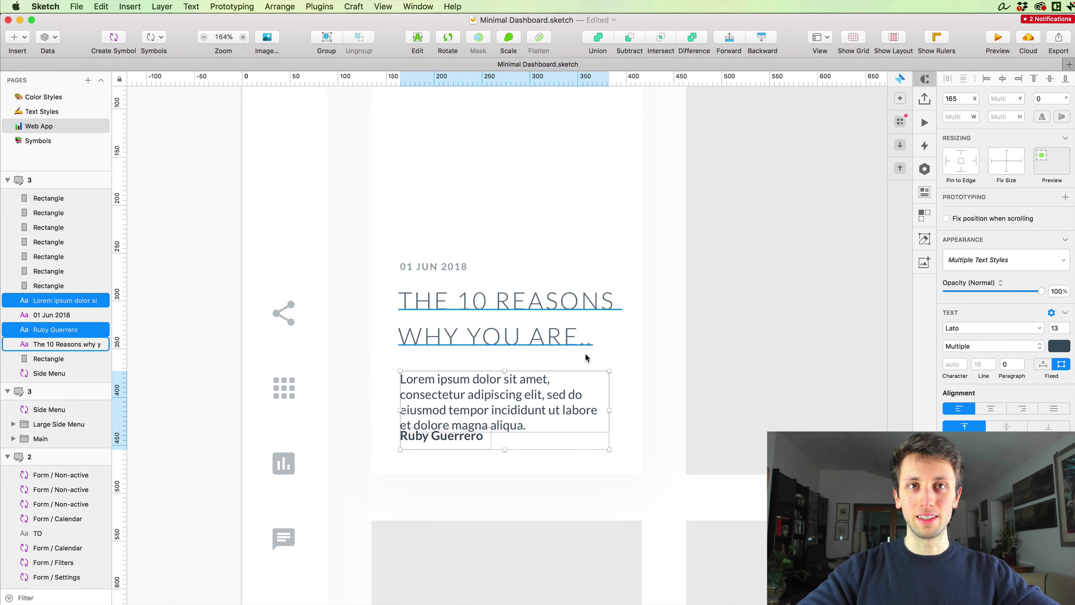
{"action": "key", "text": "Escape"}
- Nudge the date, title and Lorem ipsum paragraph upward together
{"action": "left_click", "coordinate": [572, 407]}
{"action": "left_click", "coordinate": [427, 337], "text": "shift"}
{"action": "left_click", "coordinate": [423, 267], "text": "shift"}
{"action": "key", "text": "shift+Up"}
{"action": "key", "text": "shift+Up"}
{"action": "key", "text": "shift+Up"}
{"action": "key", "text": "shift+Up"}
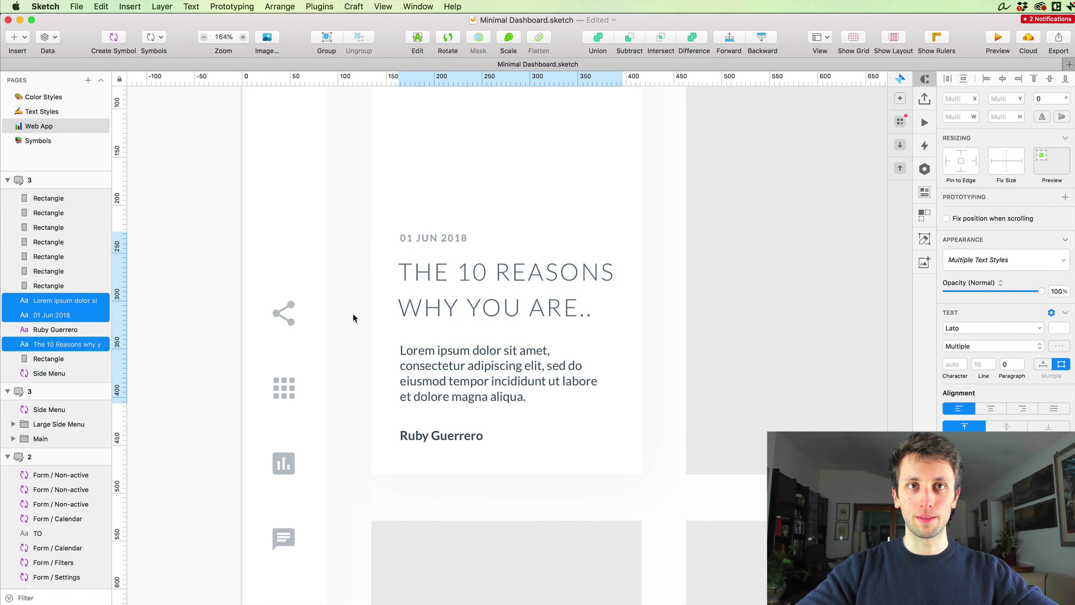
- Raise the Lorem ipsum paragraph's line height to 22 and move it up 2 pt to Y 338
{"action": "left_click", "coordinate": [473, 369]}
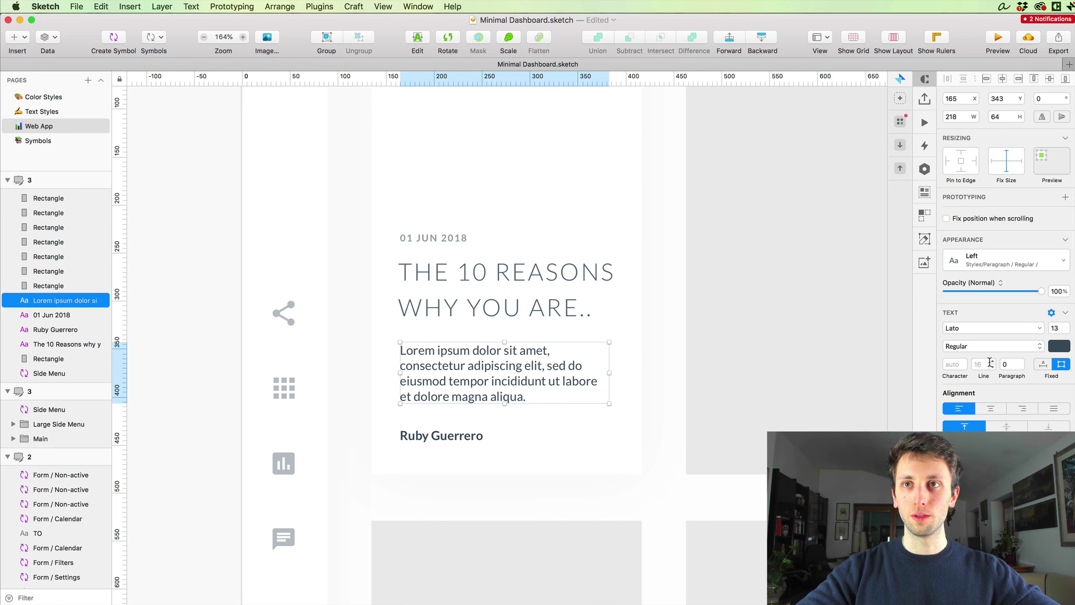
{"action": "left_click", "coordinate": [992, 361]}
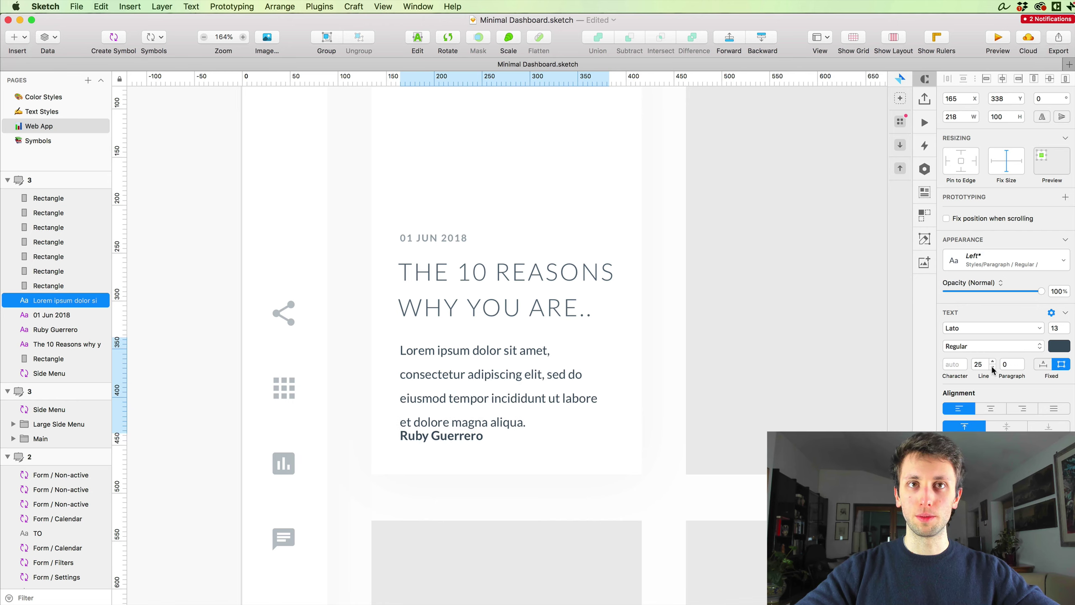
{"action": "left_click", "coordinate": [992, 362]}
{"action": "left_click", "coordinate": [992, 361]}
{"action": "left_click", "coordinate": [992, 361]}
{"action": "left_click", "coordinate": [992, 361]}
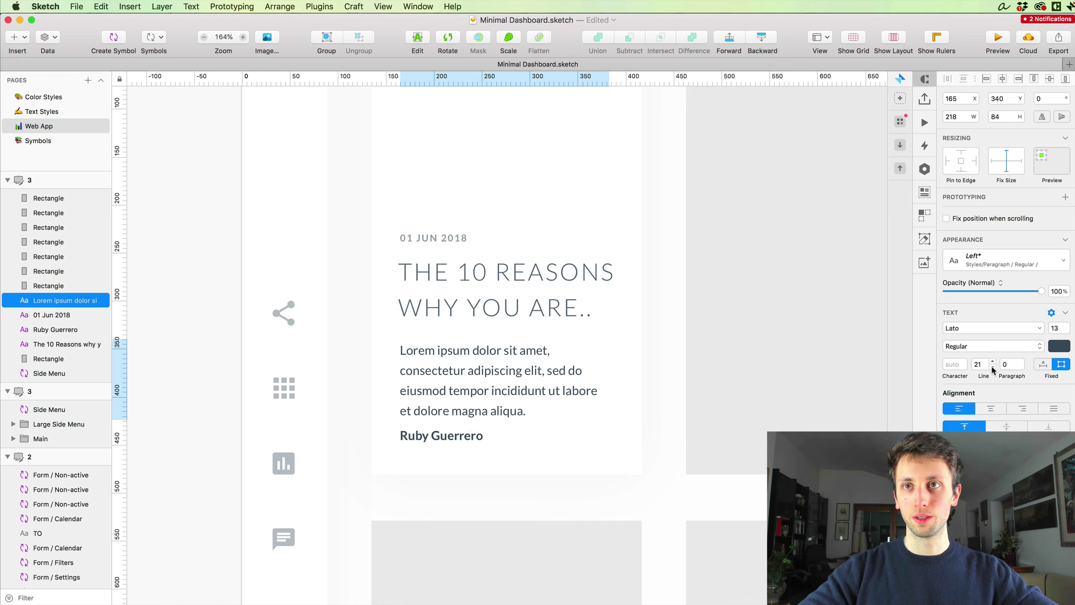
{"action": "left_click", "coordinate": [992, 362]}
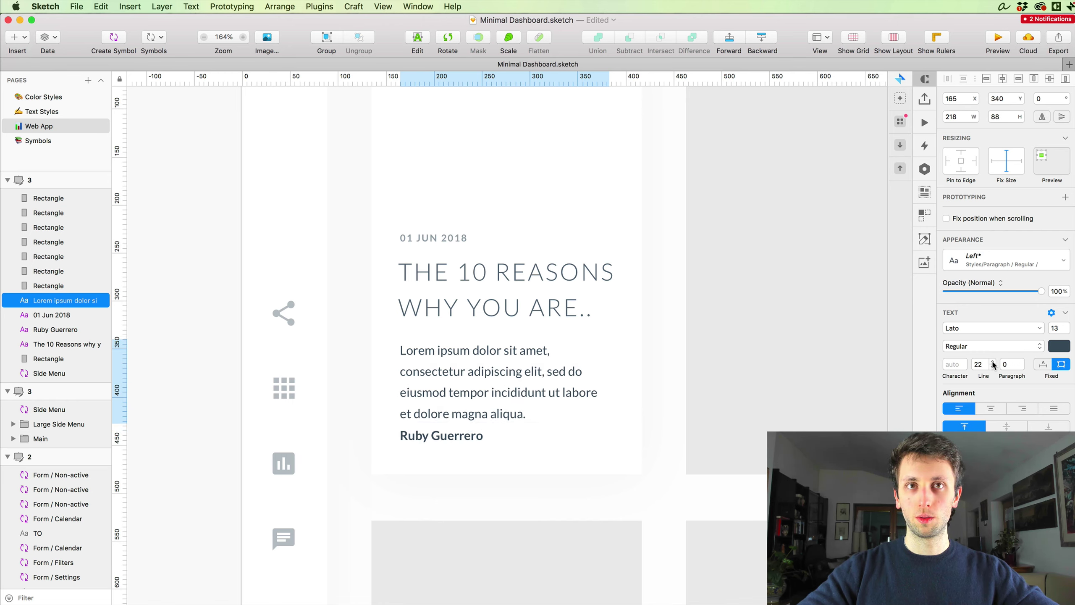
{"action": "left_click", "coordinate": [417, 394]}
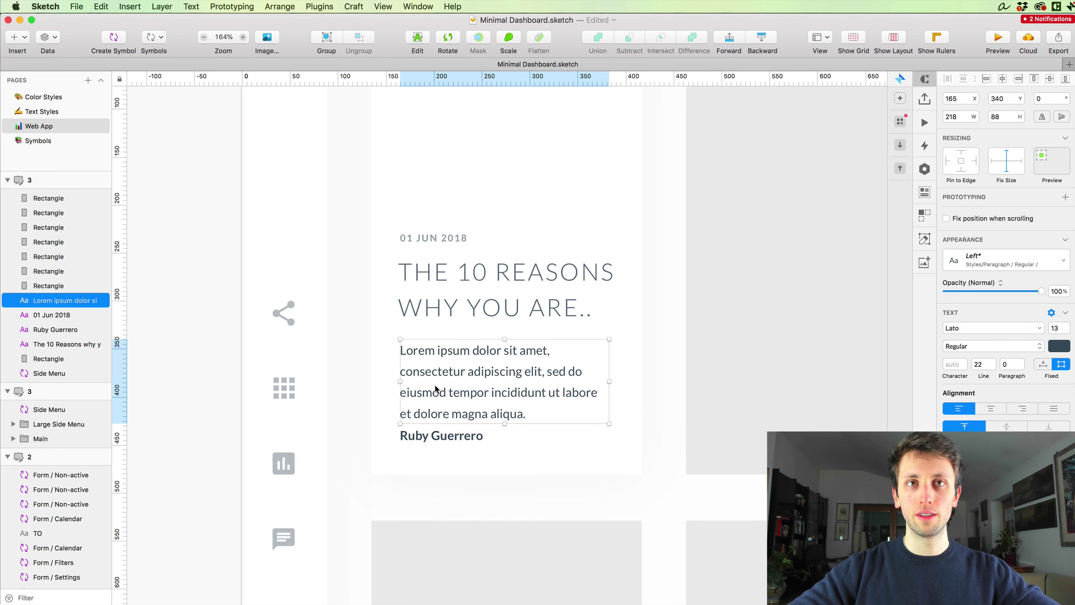
{"action": "left_click_drag", "start_coordinate": [435, 388], "coordinate": [436, 387]}
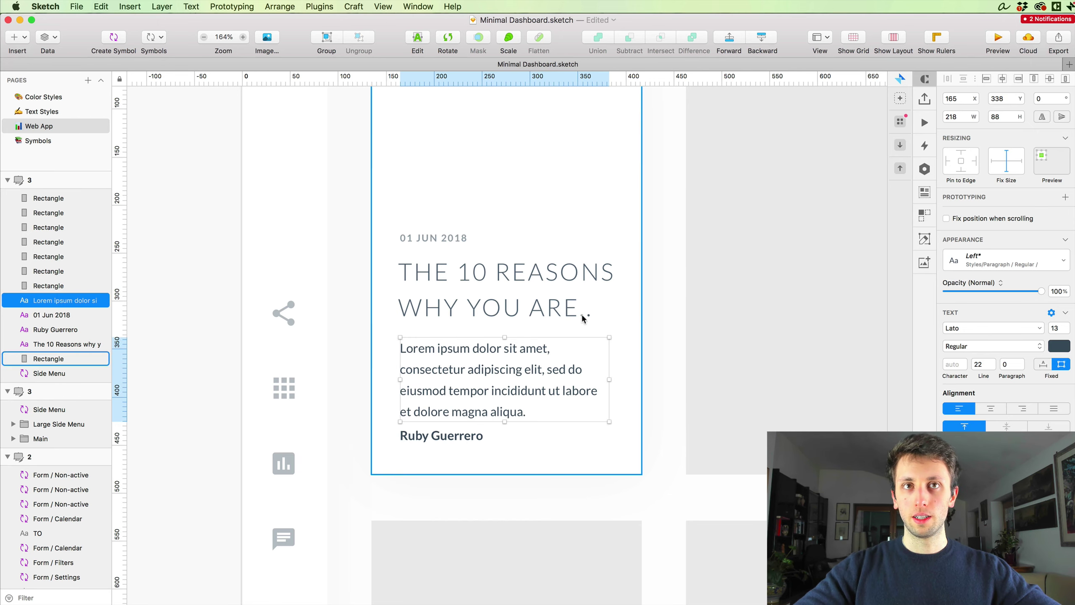
- Set all Paragraph text styles to a 22 line height on the Text Styles page, then return to Web App
{"action": "left_click", "coordinate": [49, 114]}
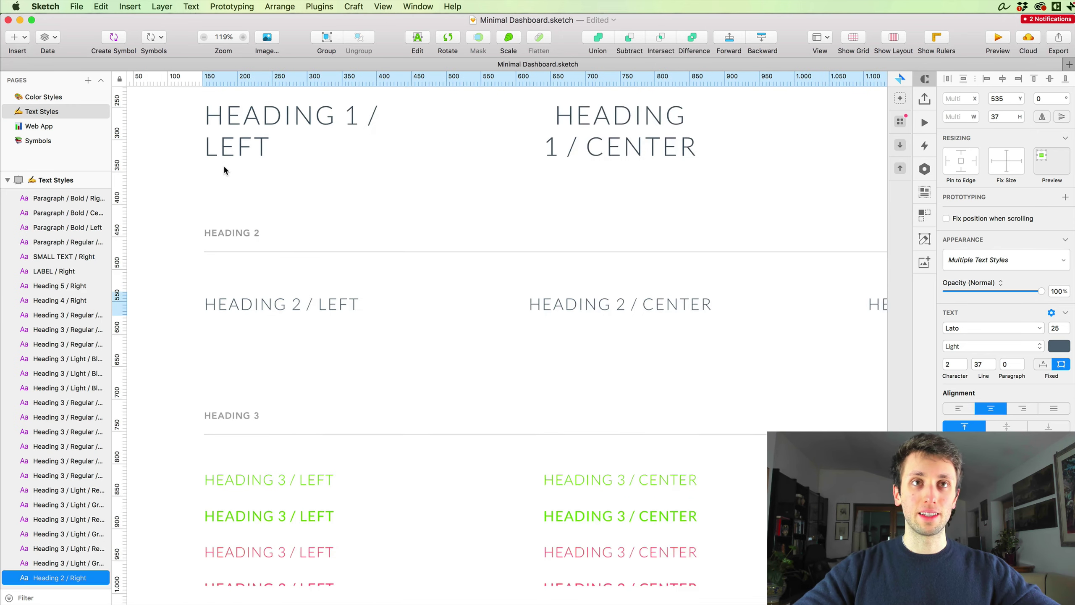
{"action": "scroll", "coordinate": [223, 165], "scroll_direction": "down", "scroll_amount": 5}
{"action": "left_click", "coordinate": [348, 304]}
{"action": "scroll", "coordinate": [349, 304], "scroll_direction": "down", "scroll_amount": 15}
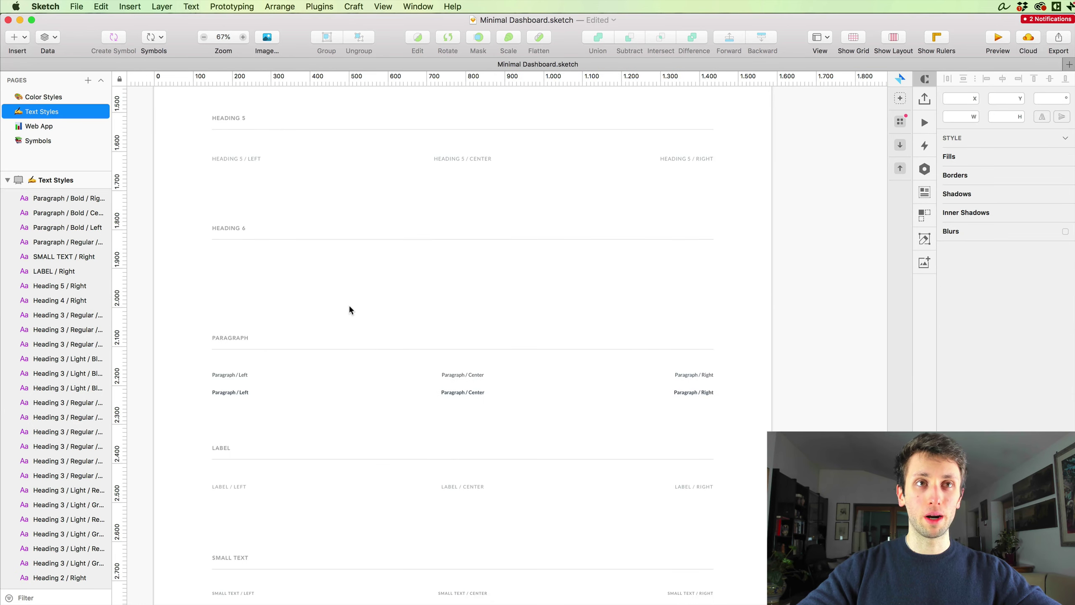
{"action": "left_click_drag", "start_coordinate": [193, 361], "coordinate": [813, 442]}
{"action": "type", "text": "22"}
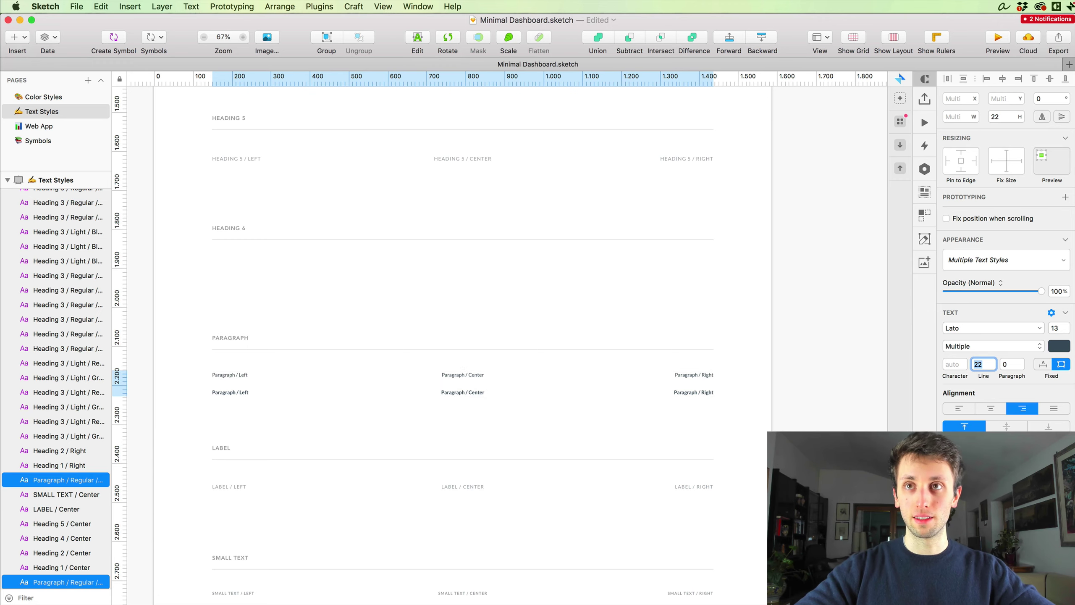
{"action": "scroll", "coordinate": [1008, 254], "scroll_direction": "down", "scroll_amount": 1}
{"action": "left_click", "coordinate": [986, 253]}
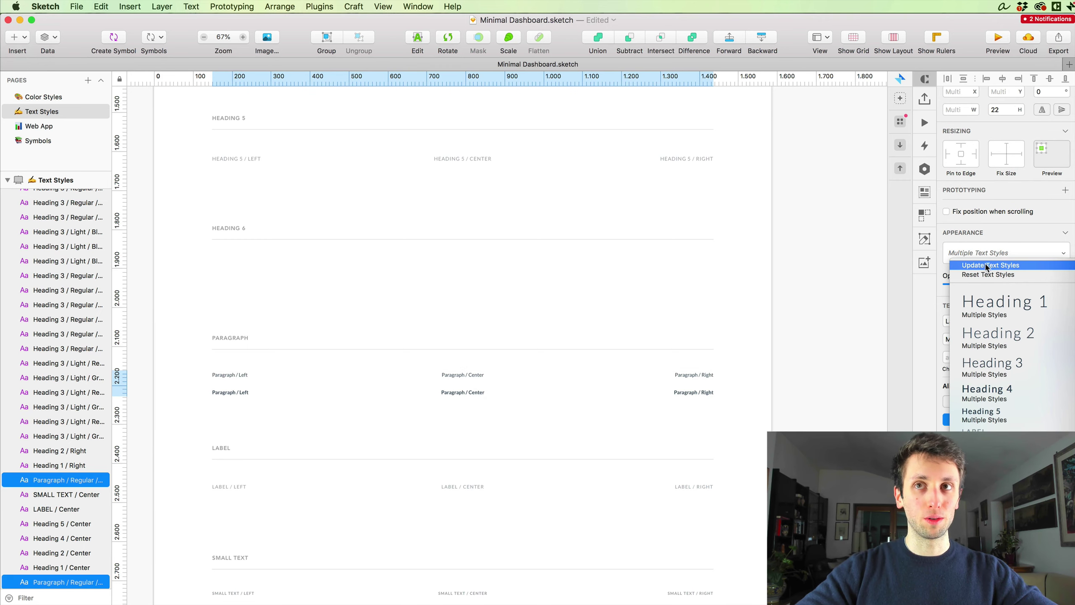
{"action": "left_click", "coordinate": [986, 265]}
{"action": "key", "text": "Page_Down"}
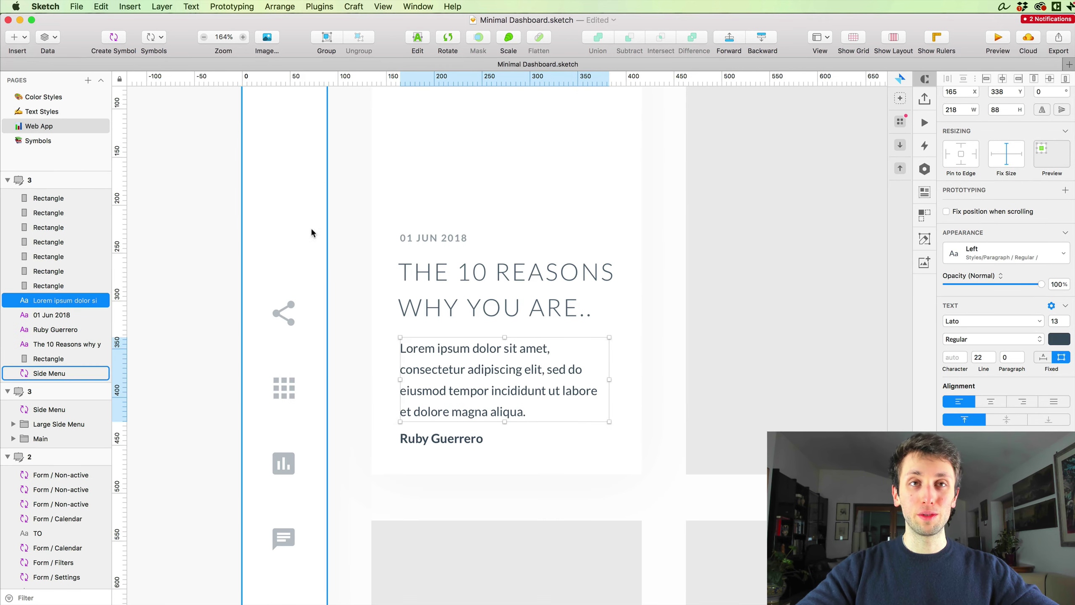
- Nudge the Lorem ipsum paragraph up 4 pt, then move date, title and paragraph up together
{"action": "left_click", "coordinate": [365, 281]}
{"action": "scroll", "coordinate": [364, 281], "scroll_direction": "up", "scroll_amount": 1}
{"action": "scroll", "coordinate": [364, 281], "scroll_direction": "up", "scroll_amount": 5}
{"action": "scroll", "coordinate": [423, 382], "scroll_direction": "down", "scroll_amount": 2}
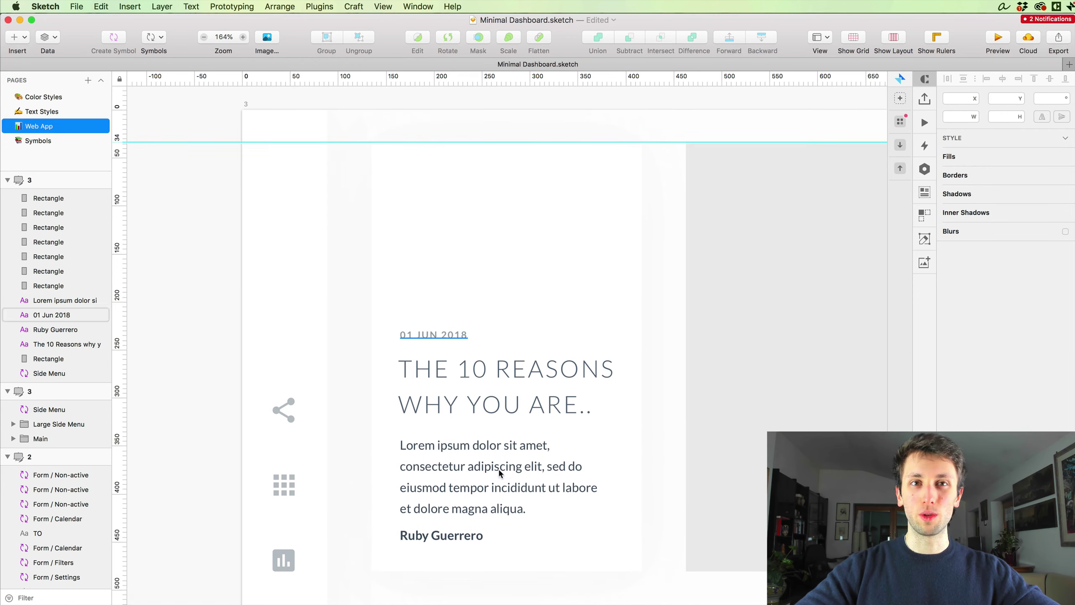
{"action": "left_click", "coordinate": [499, 474]}
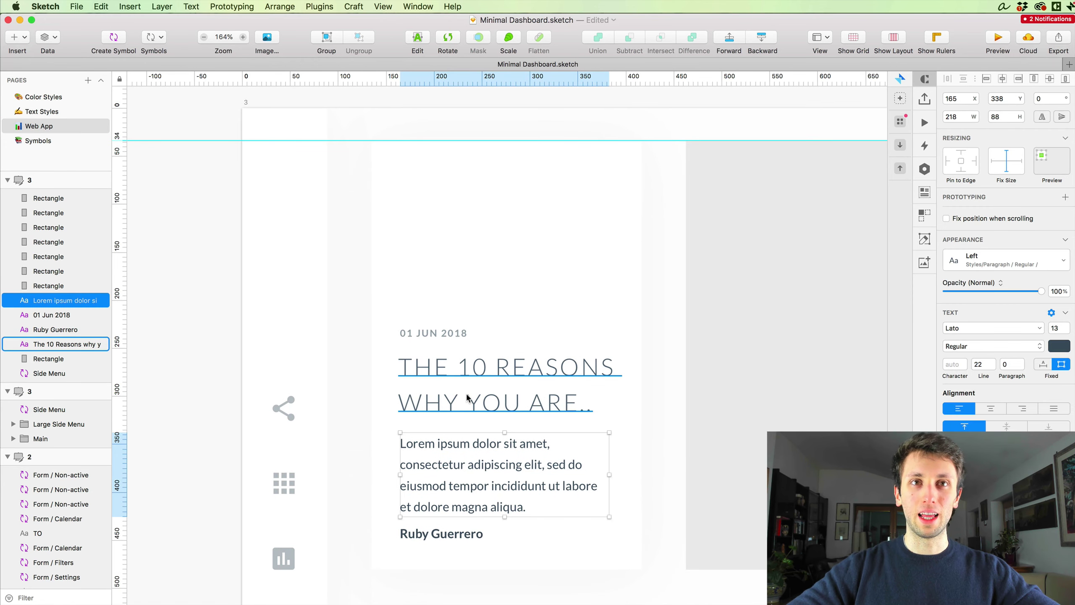
{"action": "key", "text": "Up"}
{"action": "key", "text": "Up"}
{"action": "key", "text": "Up"}
{"action": "key", "text": "Up"}
{"action": "left_click", "coordinate": [467, 398], "text": "shift"}
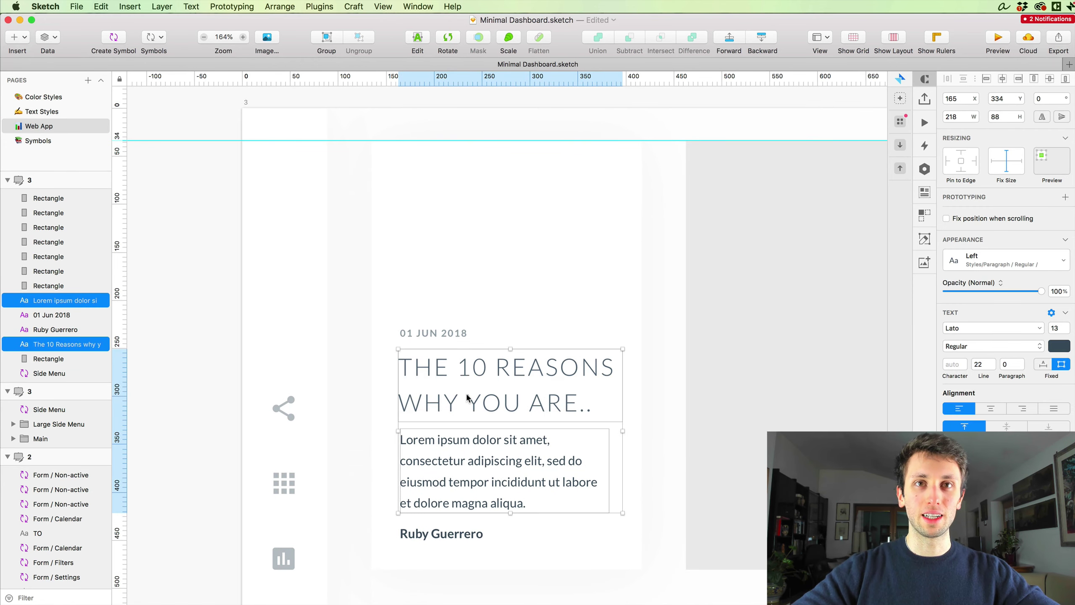
{"action": "left_click", "coordinate": [440, 338], "text": "shift"}
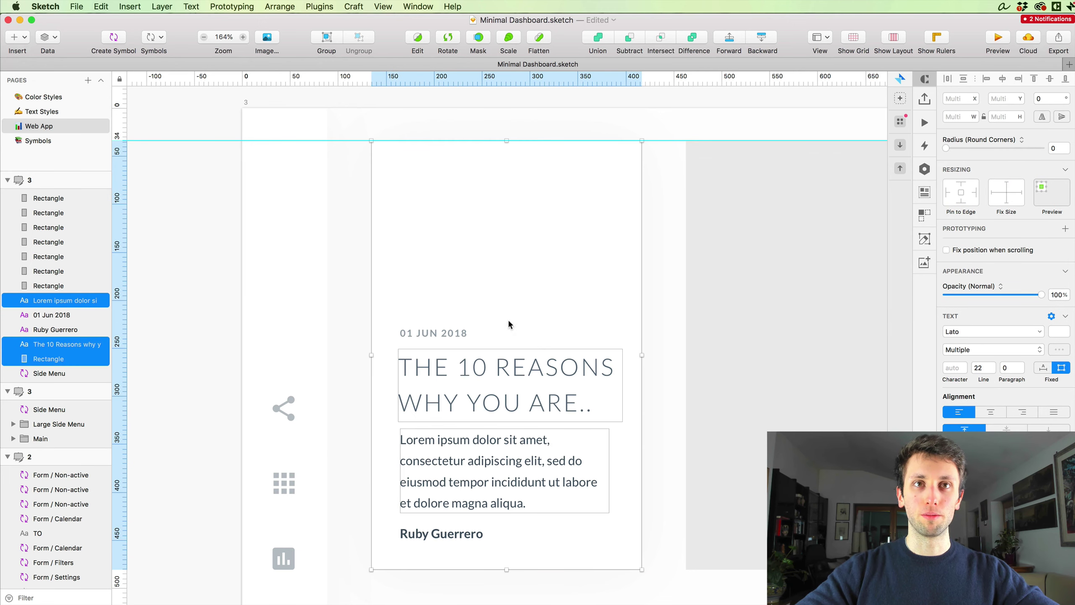
{"action": "left_click", "coordinate": [438, 335], "text": "shift"}
{"action": "left_click", "coordinate": [425, 334], "text": "shift"}
{"action": "key", "text": "Up"}
{"action": "key", "text": "Up"}
{"action": "key", "text": "Up"}
{"action": "key", "text": "Up"}
{"action": "key", "text": "Up"}
{"action": "key", "text": "Up"}
{"action": "key", "text": "Up"}
{"action": "key", "text": "Up"}
{"action": "key", "text": "Up"}
{"action": "key", "text": "Up"}
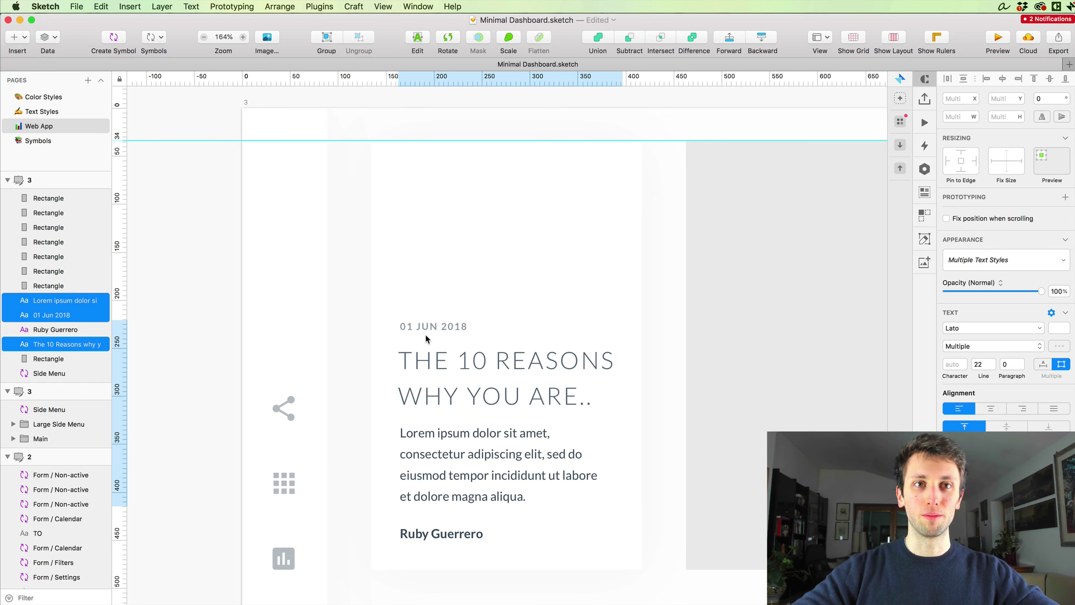
- Inspect the author name's placement beneath the raised text block
{"action": "scroll", "coordinate": [362, 369], "scroll_direction": "down", "scroll_amount": 1}
{"action": "left_click", "coordinate": [359, 371]}
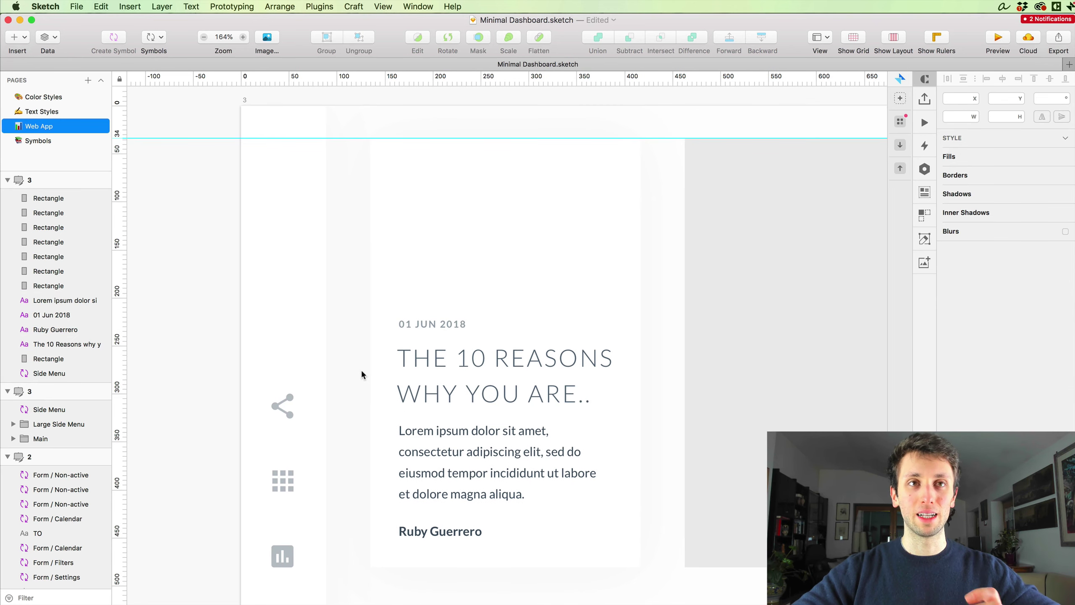
{"action": "scroll", "coordinate": [361, 369], "scroll_direction": "down", "scroll_amount": 2}
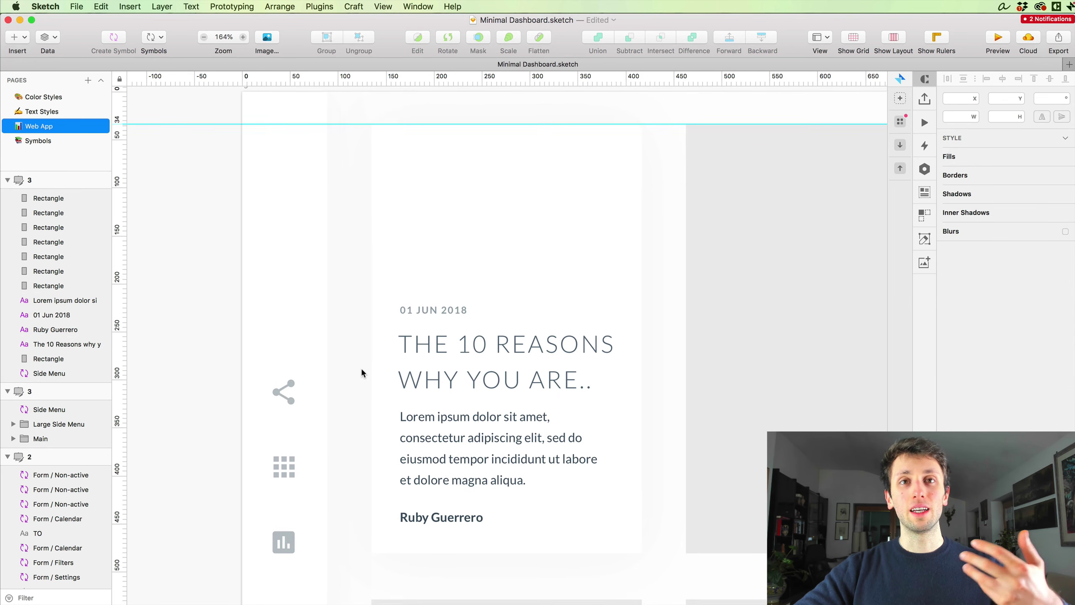
{"action": "scroll", "coordinate": [362, 370], "scroll_direction": "down", "scroll_amount": 3}
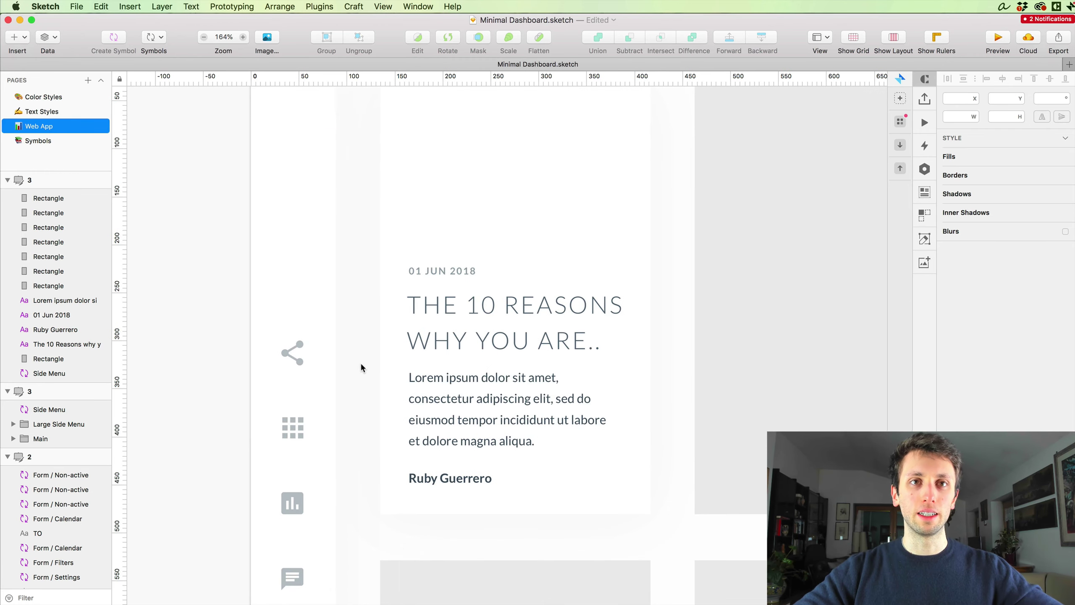
{"action": "left_click", "coordinate": [449, 481]}
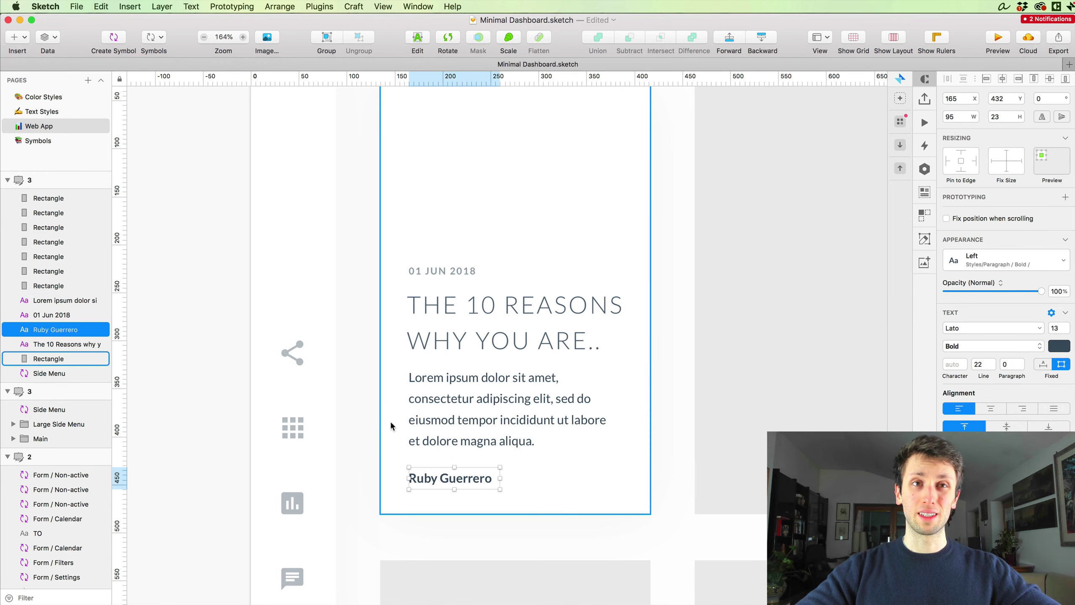
{"action": "left_click", "coordinate": [350, 401]}
- Shift the date, title and Lorem ipsum paragraph up together by about 5 px
{"action": "scroll", "coordinate": [351, 401], "scroll_direction": "up", "scroll_amount": 3}
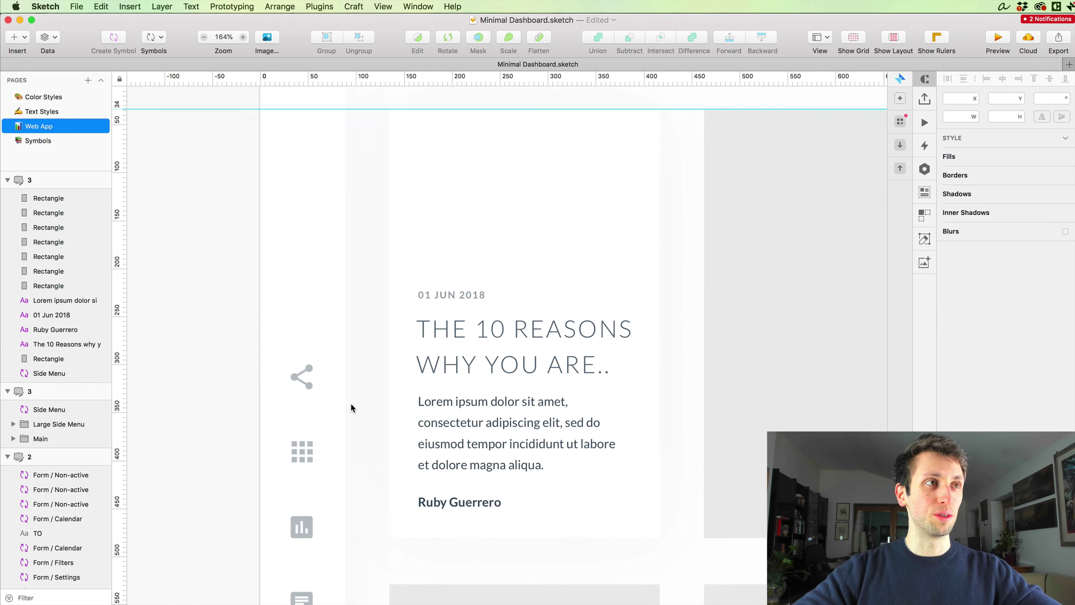
{"action": "scroll", "coordinate": [350, 407], "scroll_direction": "right", "scroll_amount": 3}
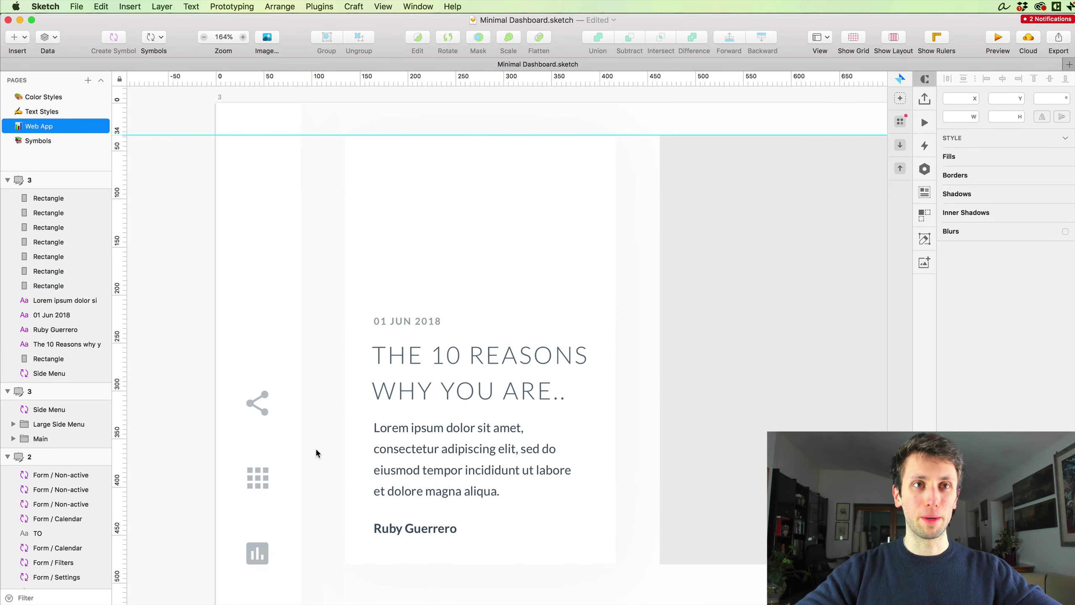
{"action": "scroll", "coordinate": [320, 449], "scroll_direction": "down", "scroll_amount": 3}
{"action": "scroll", "coordinate": [320, 449], "scroll_direction": "right", "scroll_amount": 1}
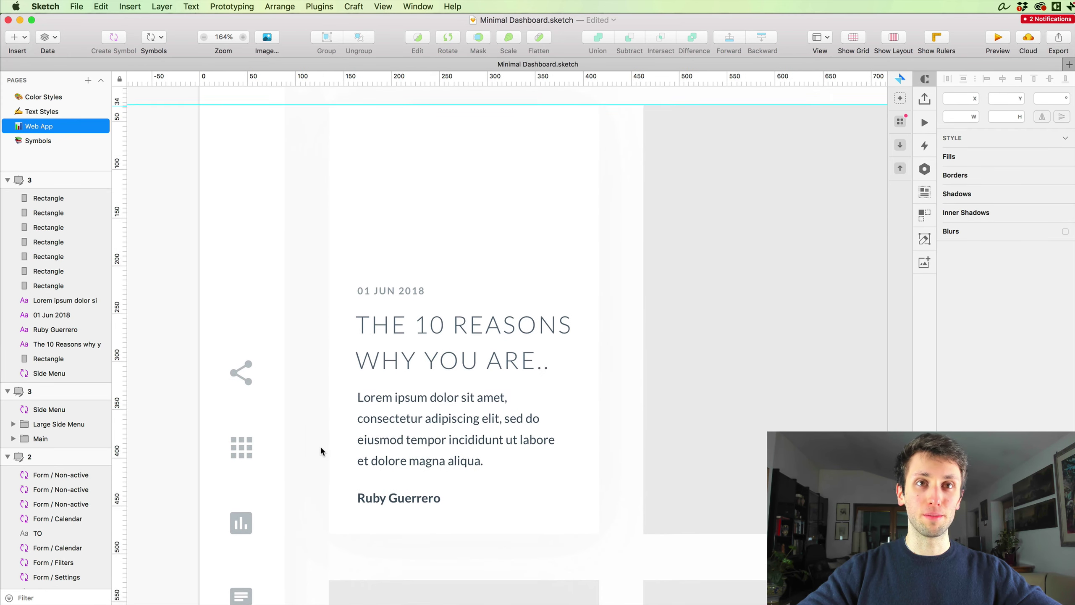
{"action": "left_click", "coordinate": [412, 381]}
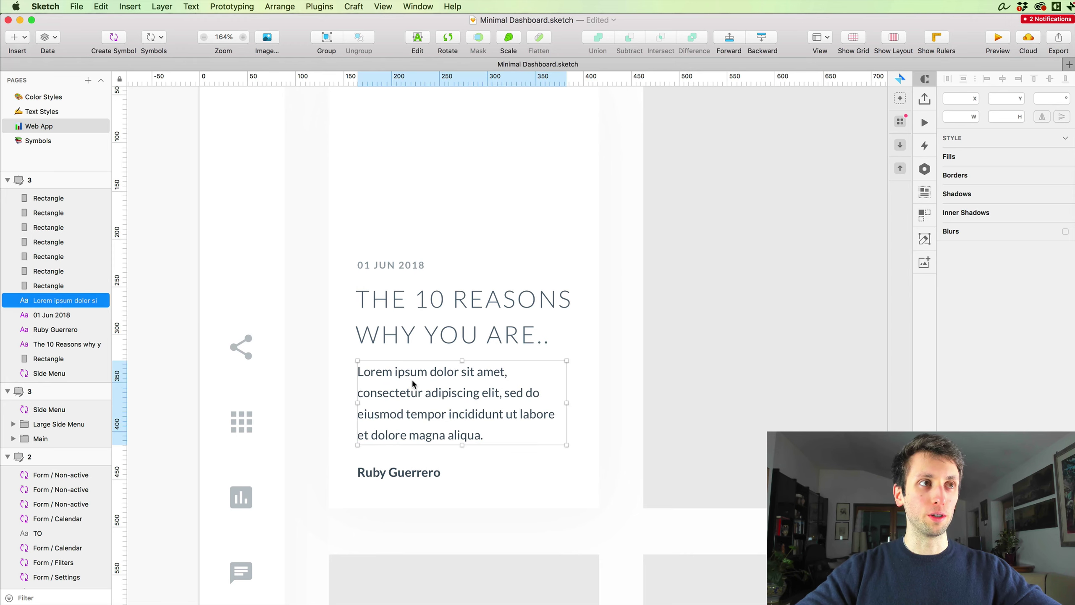
{"action": "scroll", "coordinate": [298, 367], "scroll_direction": "up", "scroll_amount": 1}
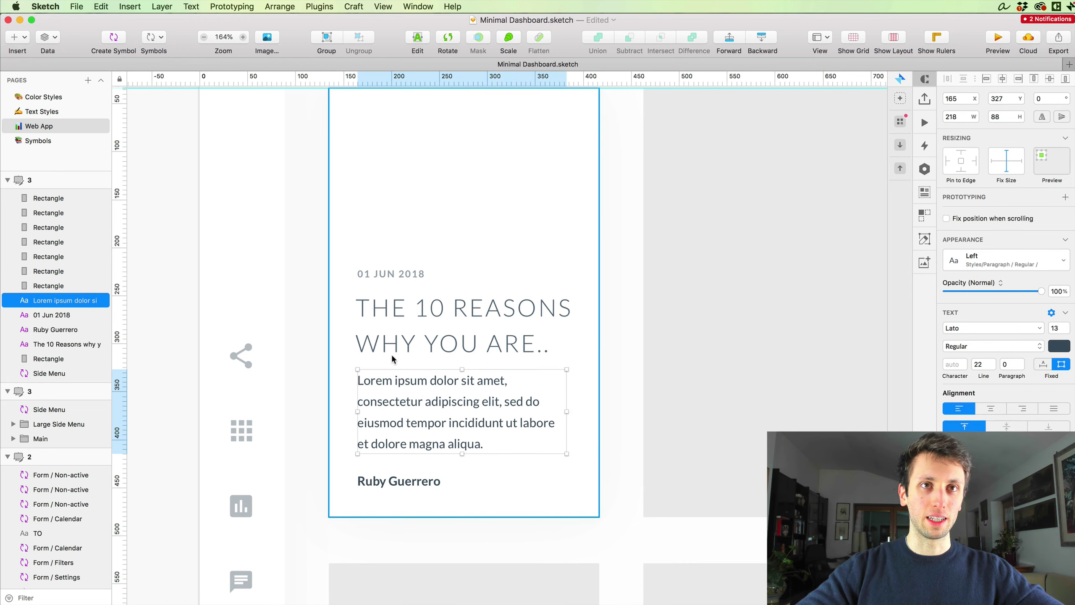
{"action": "left_click", "coordinate": [400, 325], "text": "shift"}
{"action": "left_click", "coordinate": [391, 275], "text": "shift"}
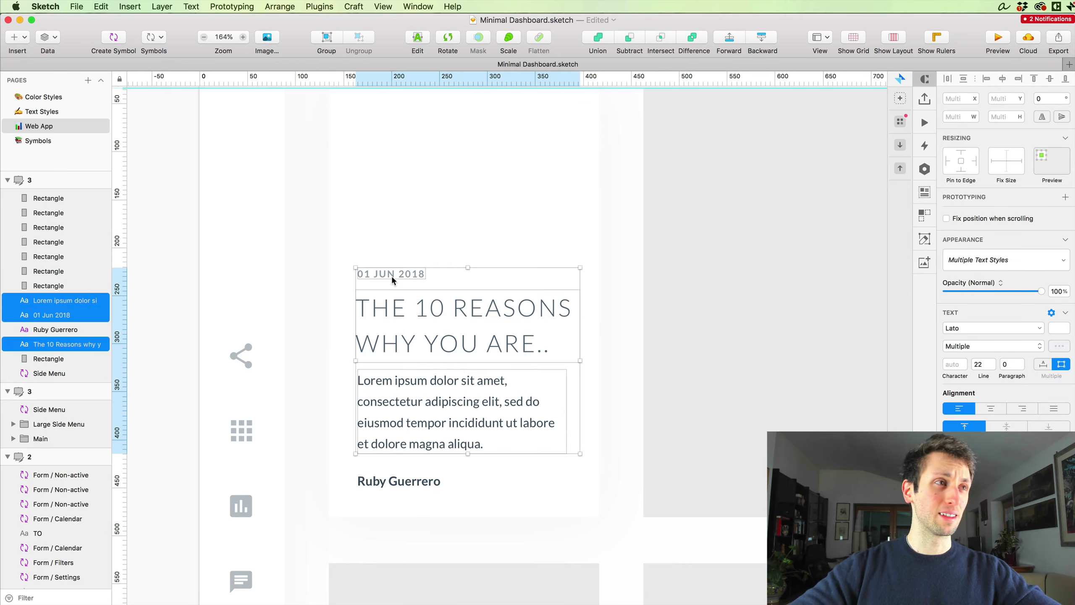
{"action": "left_click_drag", "start_coordinate": [391, 275], "coordinate": [392, 281]}
{"action": "left_click", "coordinate": [294, 348]}
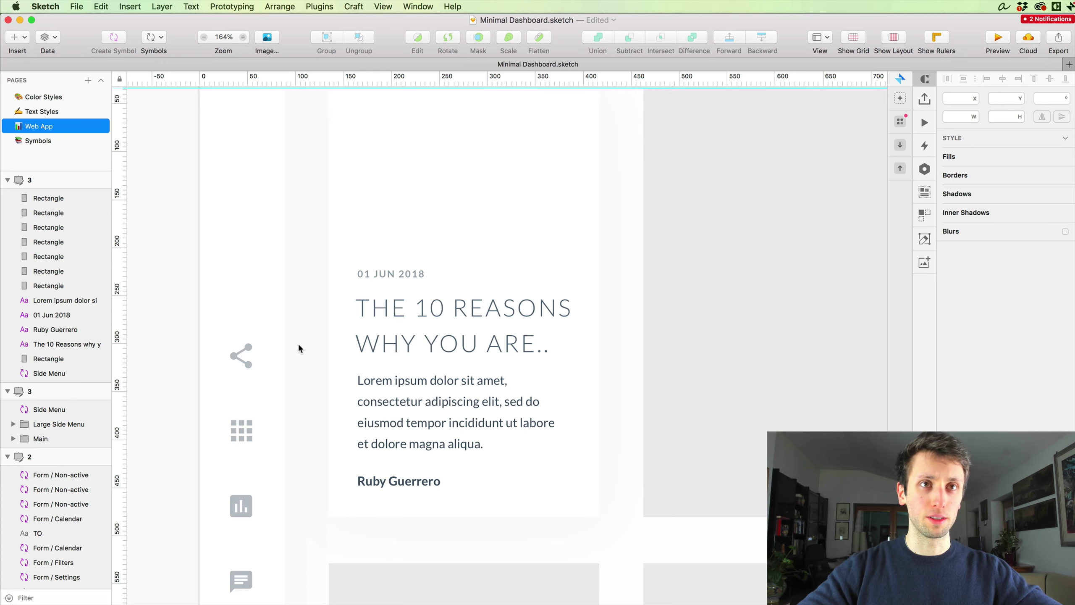
- Check the title, then confirm the author name uses the Paragraph / Bold / Left text style
{"action": "scroll", "coordinate": [306, 348], "scroll_direction": "up", "scroll_amount": 2}
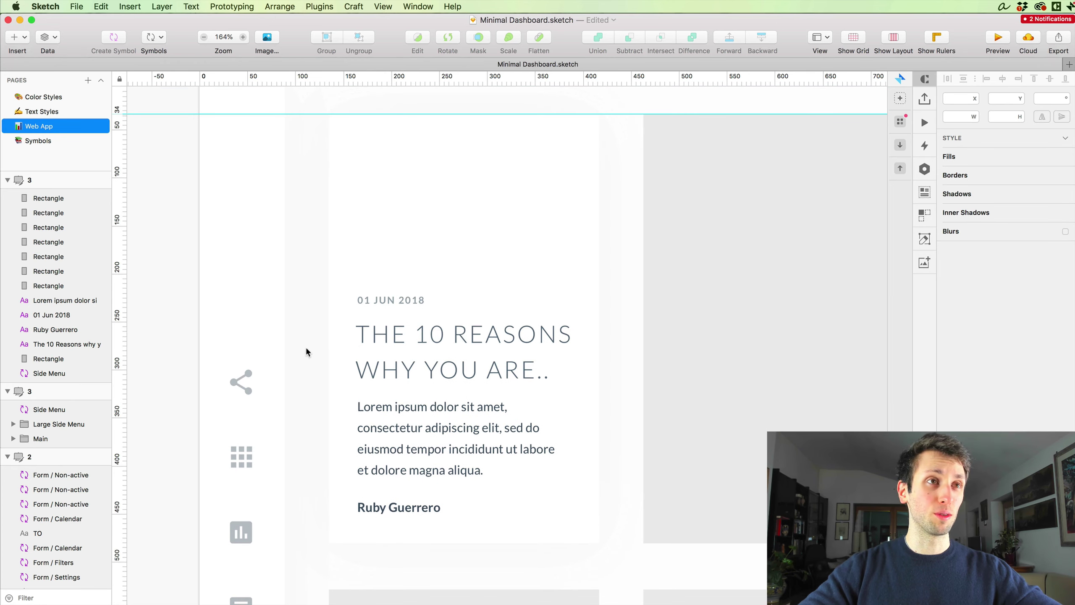
{"action": "scroll", "coordinate": [307, 349], "scroll_direction": "right", "scroll_amount": 5}
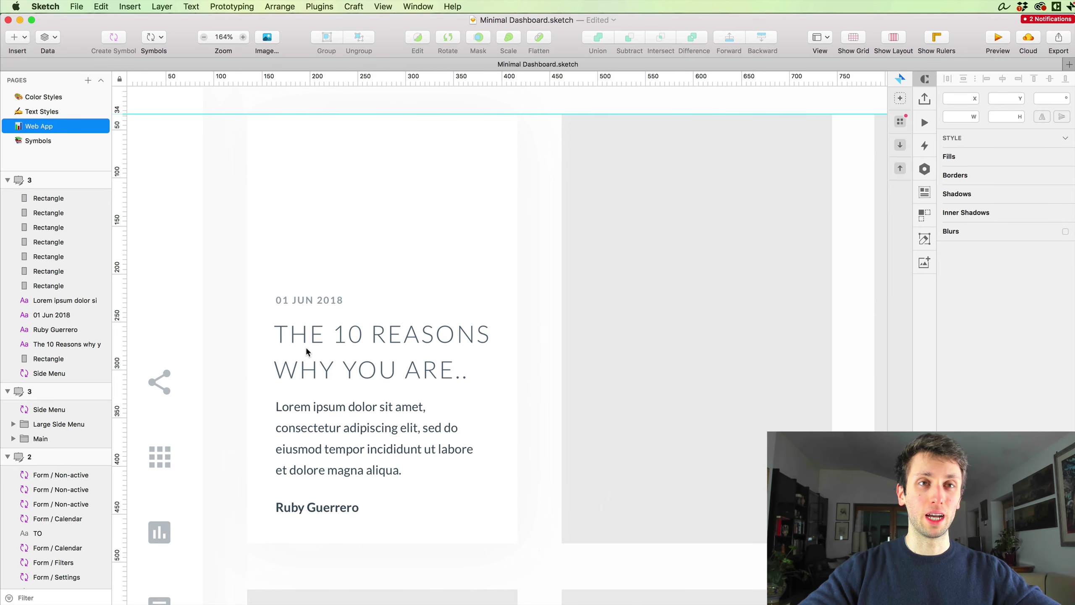
{"action": "left_click", "coordinate": [311, 346]}
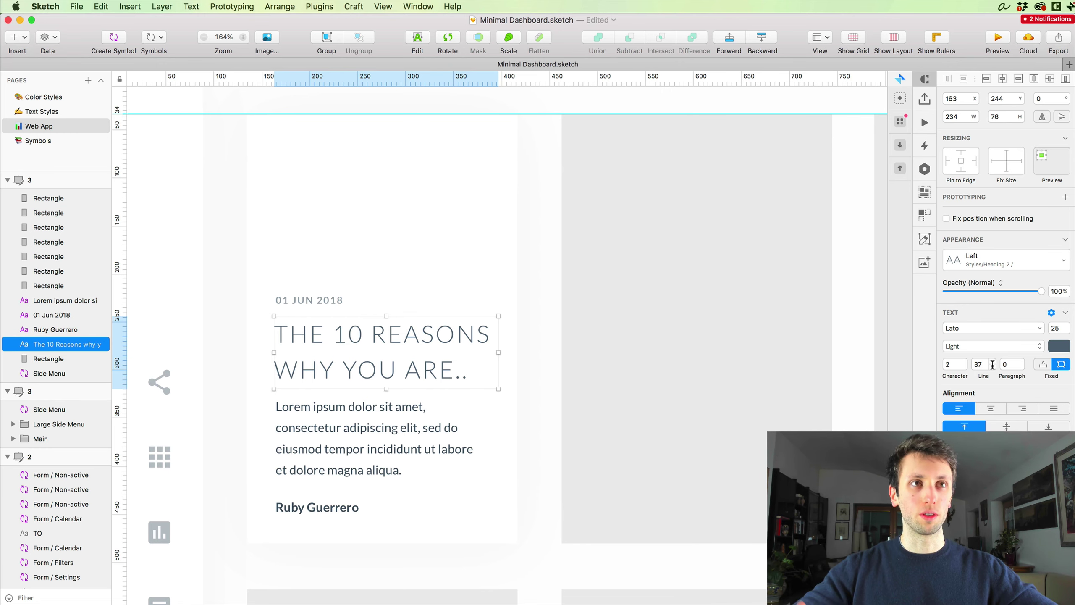
{"action": "left_click", "coordinate": [528, 391]}
{"action": "scroll", "coordinate": [528, 391], "scroll_direction": "down", "scroll_amount": 2}
{"action": "scroll", "coordinate": [546, 380], "scroll_direction": "up", "scroll_amount": 3}
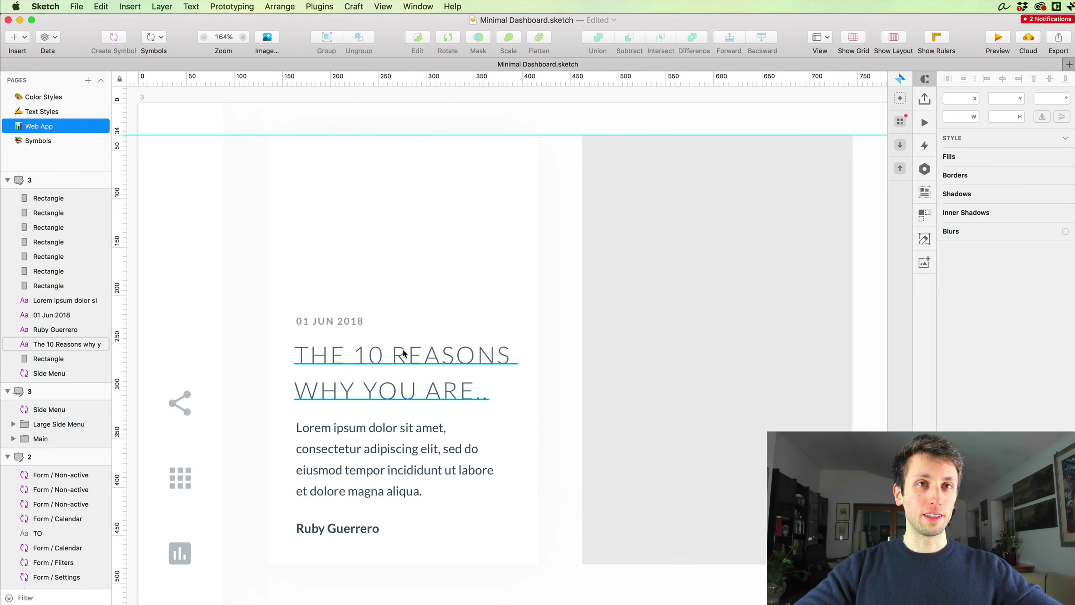
{"action": "left_click", "coordinate": [338, 528]}
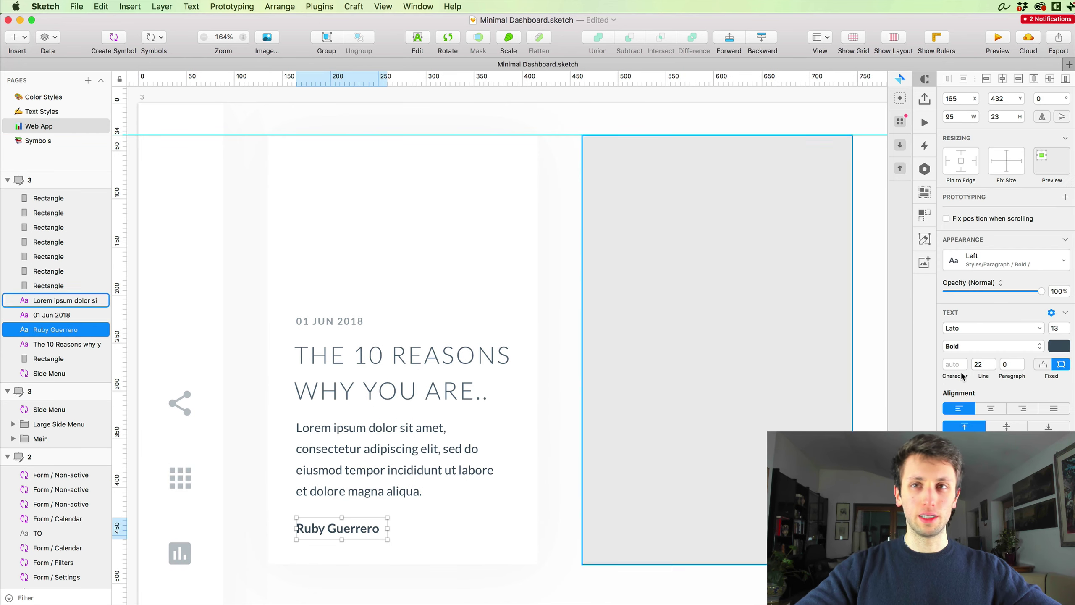
{"action": "left_click", "coordinate": [975, 266]}
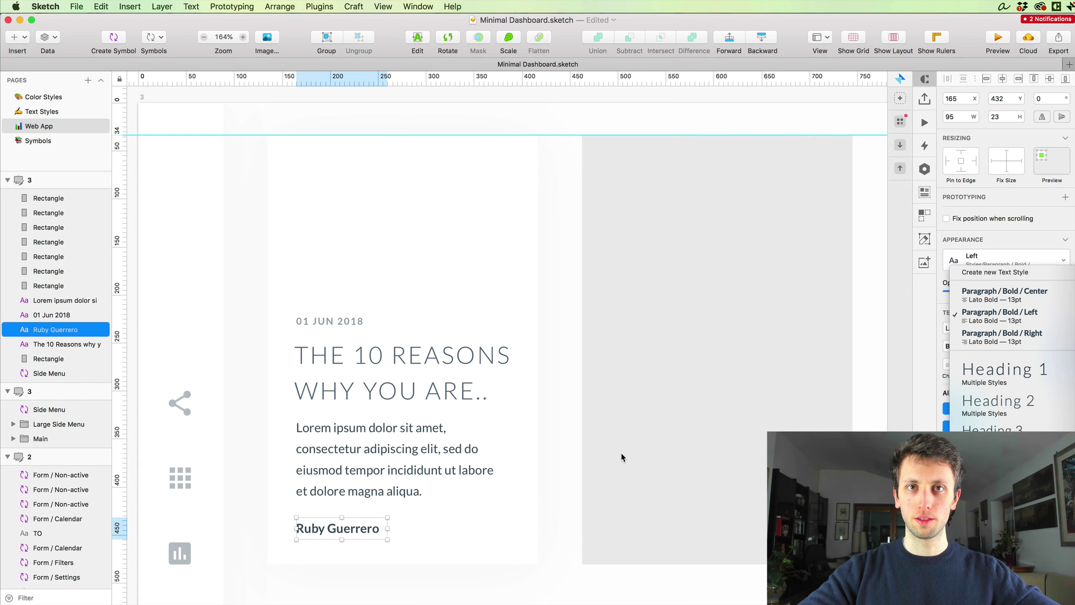
{"action": "left_click", "coordinate": [555, 432]}
{"action": "left_click", "coordinate": [557, 429]}
{"action": "scroll", "coordinate": [557, 430], "scroll_direction": "down", "scroll_amount": 1}
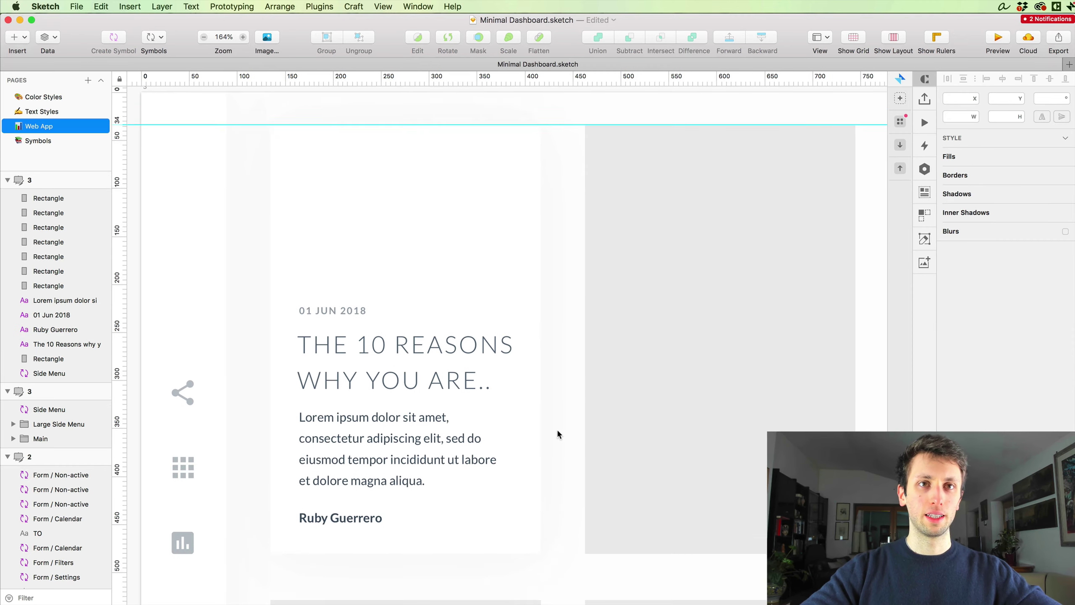
{"action": "scroll", "coordinate": [557, 434], "scroll_direction": "down", "scroll_amount": 5}
{"action": "scroll", "coordinate": [557, 434], "scroll_direction": "down", "scroll_amount": 5}
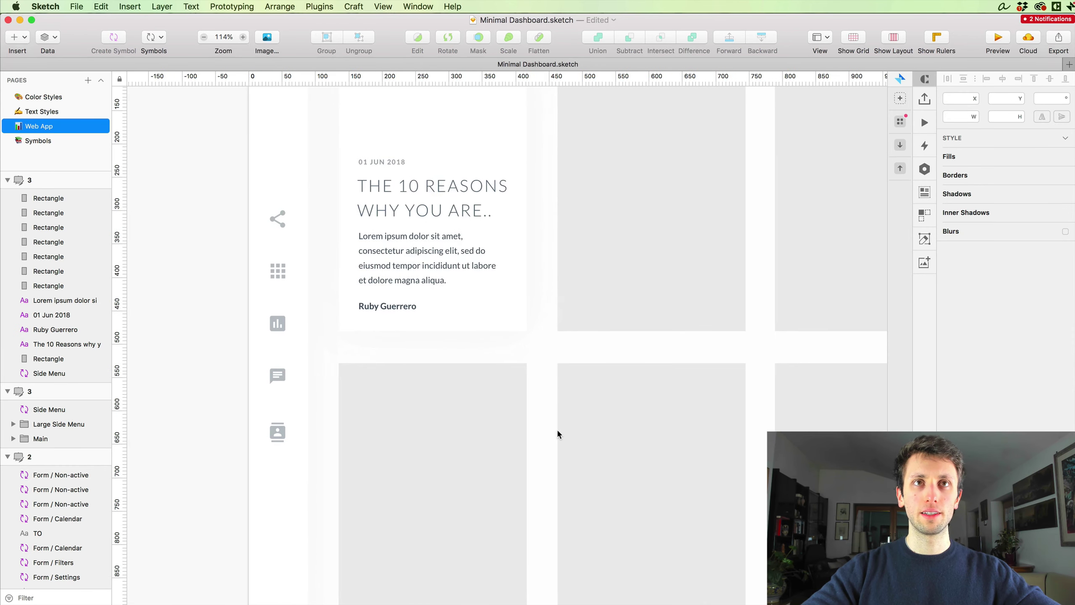
{"action": "scroll", "coordinate": [556, 432], "scroll_direction": "up", "scroll_amount": 5}
{"action": "scroll", "coordinate": [538, 335], "scroll_direction": "right", "scroll_amount": 3}
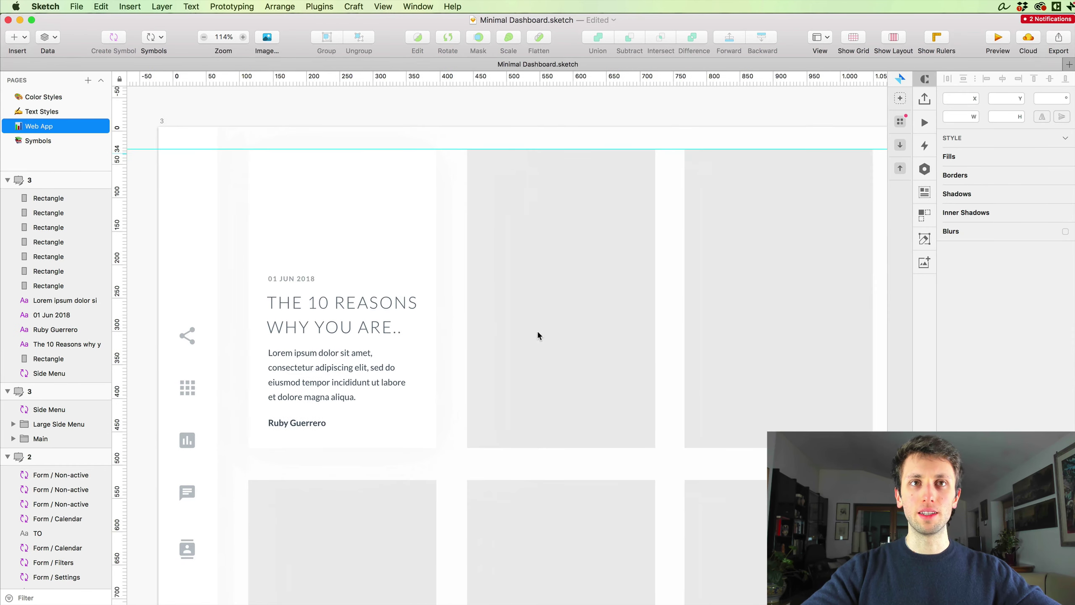
{"action": "scroll", "coordinate": [538, 334], "scroll_direction": "down", "scroll_amount": 3}
{"action": "scroll", "coordinate": [537, 334], "scroll_direction": "down", "scroll_amount": 5}
{"action": "scroll", "coordinate": [538, 334], "scroll_direction": "up", "scroll_amount": 2}
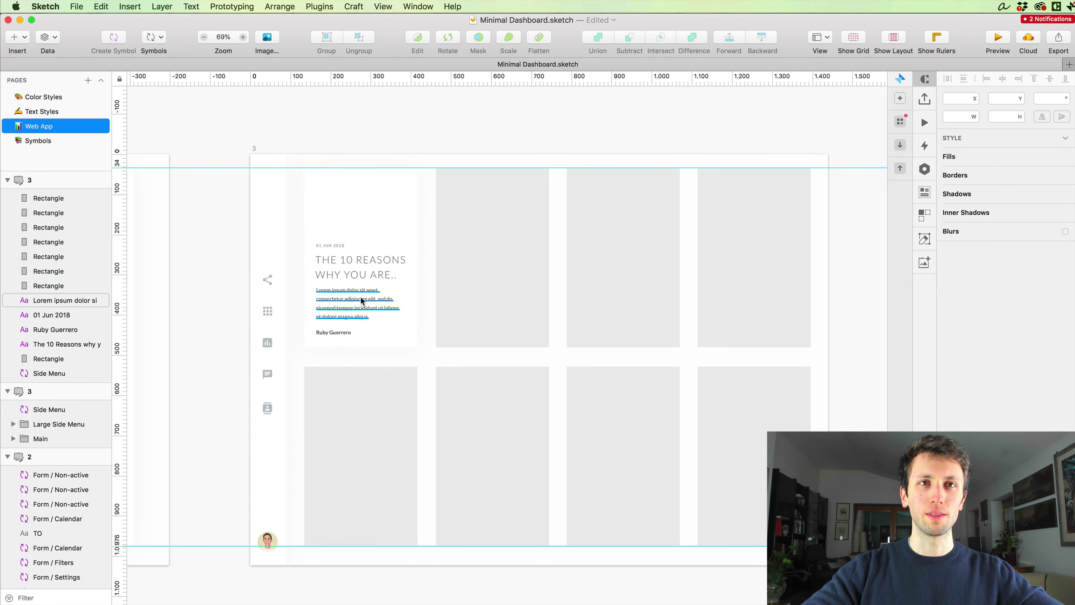
{"action": "scroll", "coordinate": [362, 299], "scroll_direction": "up", "scroll_amount": 10}
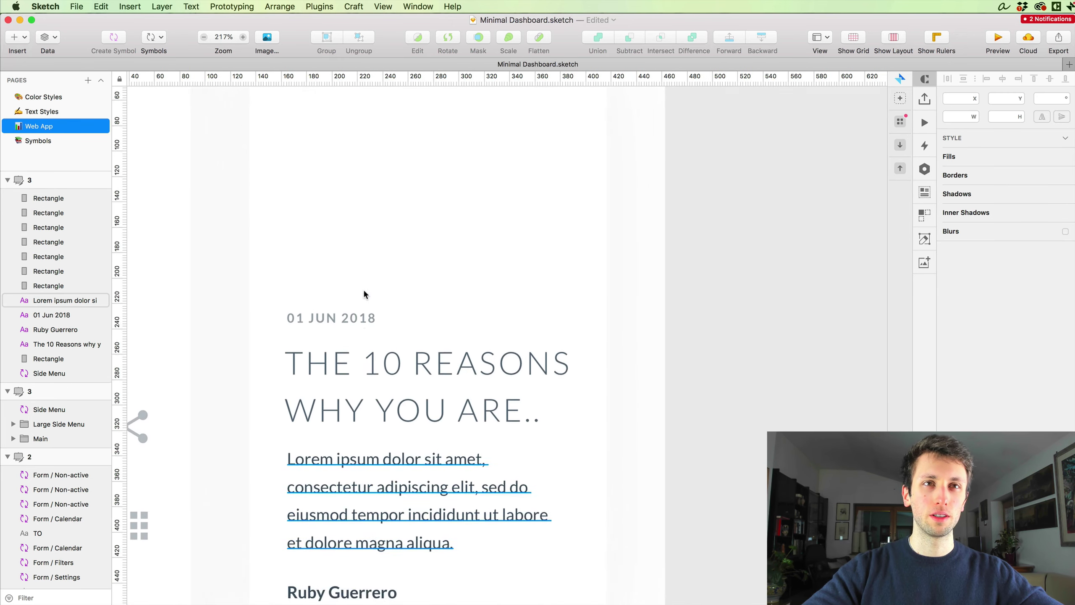
- Duplicate the card rectangle and shrink the copy to a 158 px high band across the card's top
{"action": "scroll", "coordinate": [374, 283], "scroll_direction": "up", "scroll_amount": 3}
{"action": "left_click", "coordinate": [418, 220]}
{"action": "key", "text": "super+c"}
{"action": "key", "text": "super+v"}
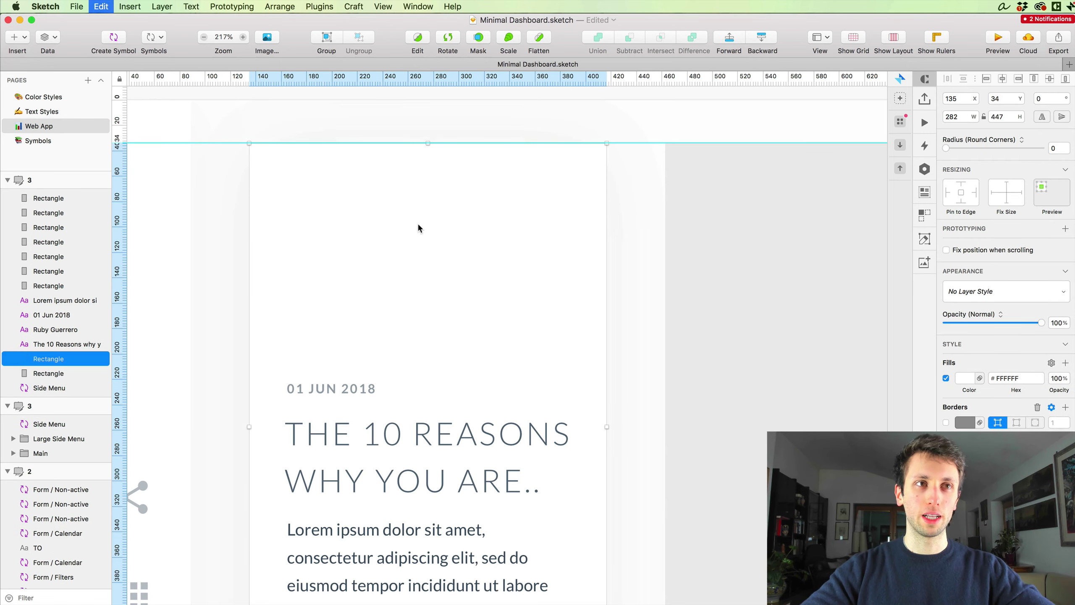
{"action": "scroll", "coordinate": [423, 382], "scroll_direction": "down", "scroll_amount": 5}
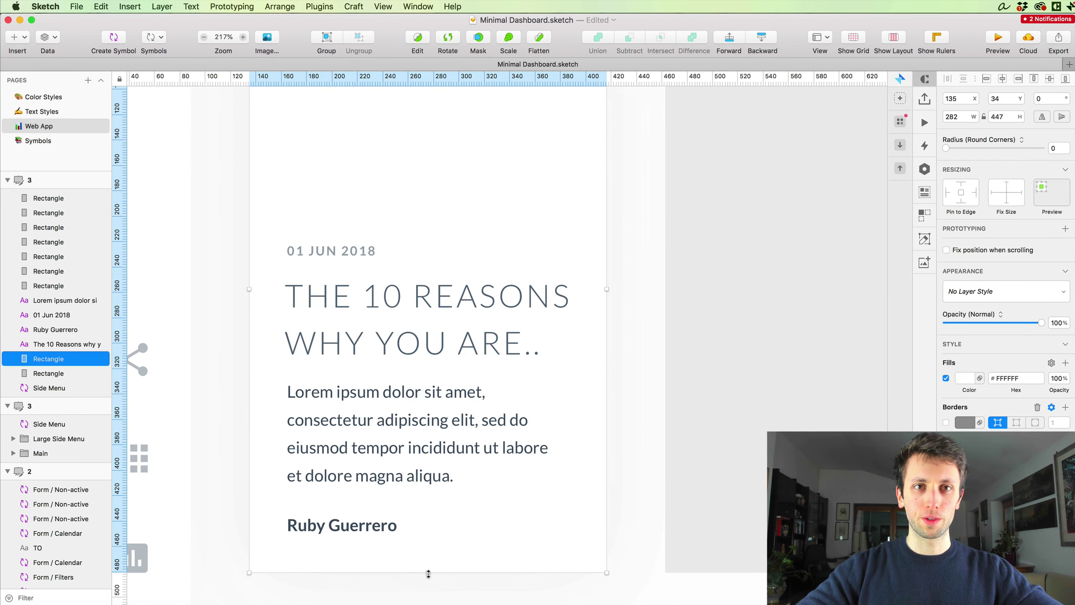
{"action": "left_click_drag", "start_coordinate": [428, 570], "coordinate": [410, 205]}
{"action": "scroll", "coordinate": [411, 206], "scroll_direction": "up", "scroll_amount": 5}
{"action": "scroll", "coordinate": [537, 279], "scroll_direction": "down", "scroll_amount": 5}
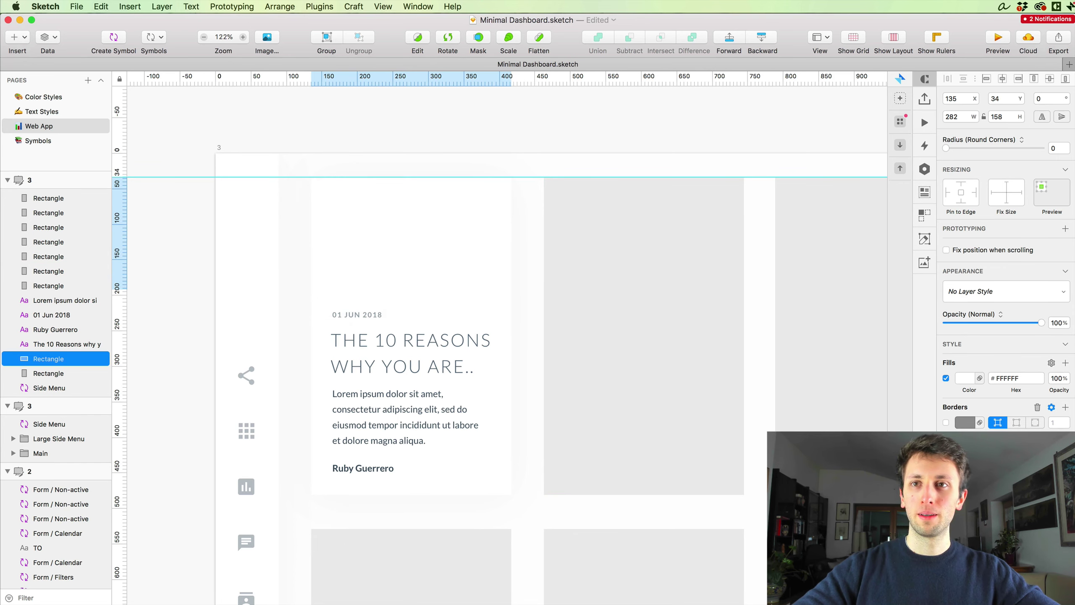
{"action": "scroll", "coordinate": [769, 247], "scroll_direction": "left", "scroll_amount": 1}
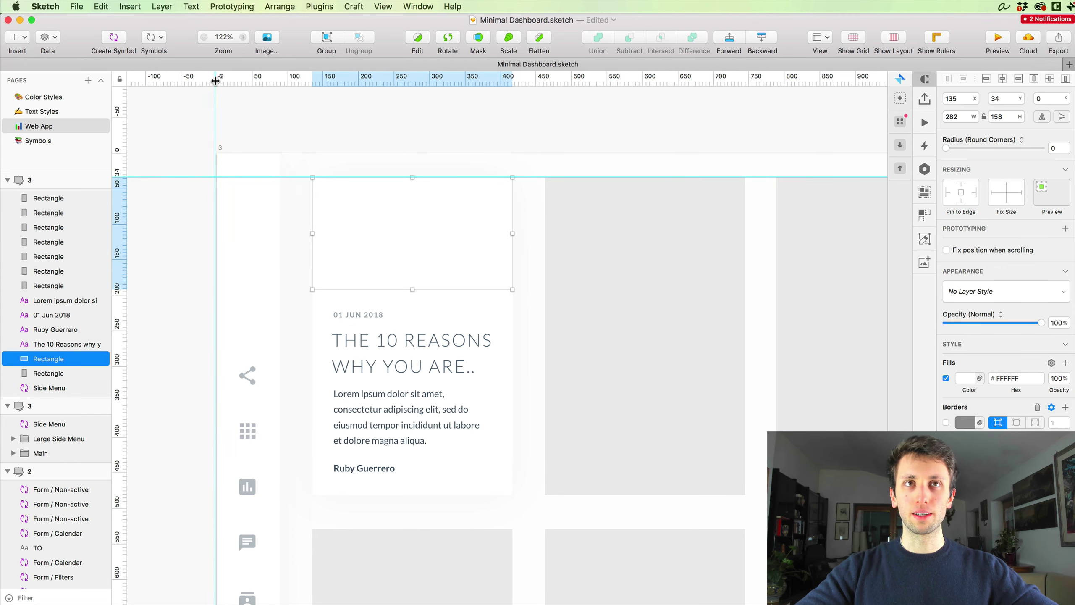
- Fill the band with a random Unsplash photo and review it in the card
{"action": "left_click", "coordinate": [47, 37]}
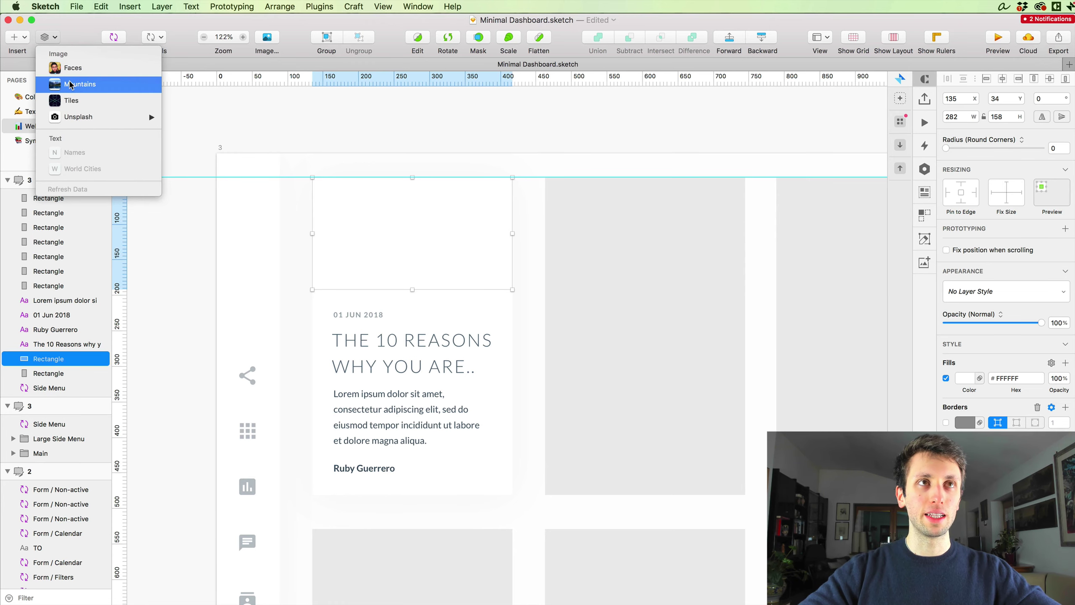
{"action": "mouse_move", "coordinate": [144, 117]}
{"action": "left_click", "coordinate": [186, 114]}
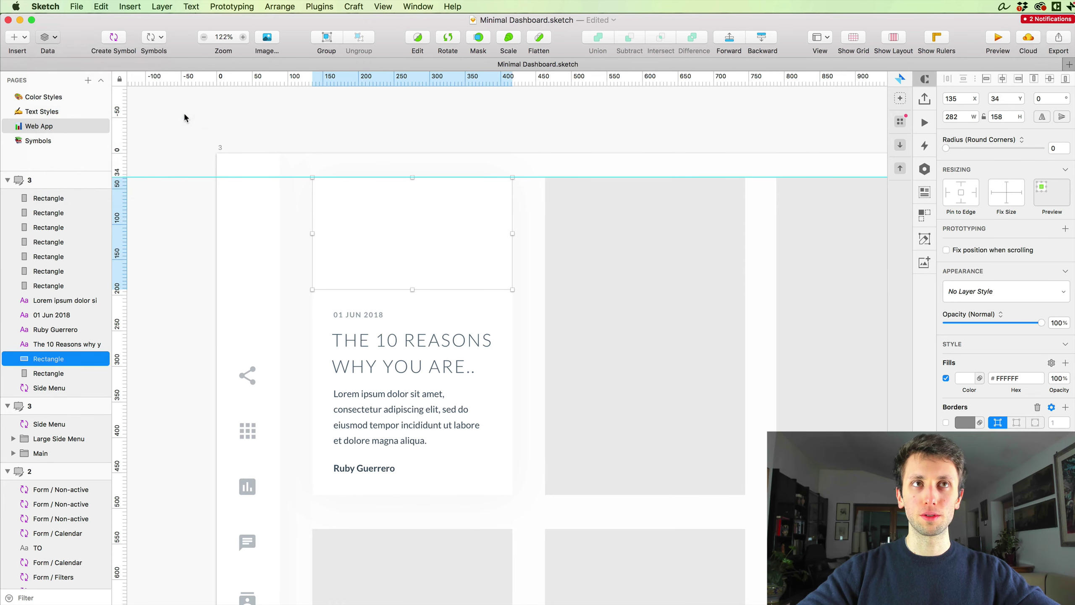
{"action": "scroll", "coordinate": [466, 135], "scroll_direction": "down", "scroll_amount": 1}
{"action": "scroll", "coordinate": [467, 135], "scroll_direction": "right", "scroll_amount": 1}
{"action": "scroll", "coordinate": [467, 138], "scroll_direction": "down", "scroll_amount": 3}
{"action": "scroll", "coordinate": [467, 139], "scroll_direction": "right", "scroll_amount": 3}
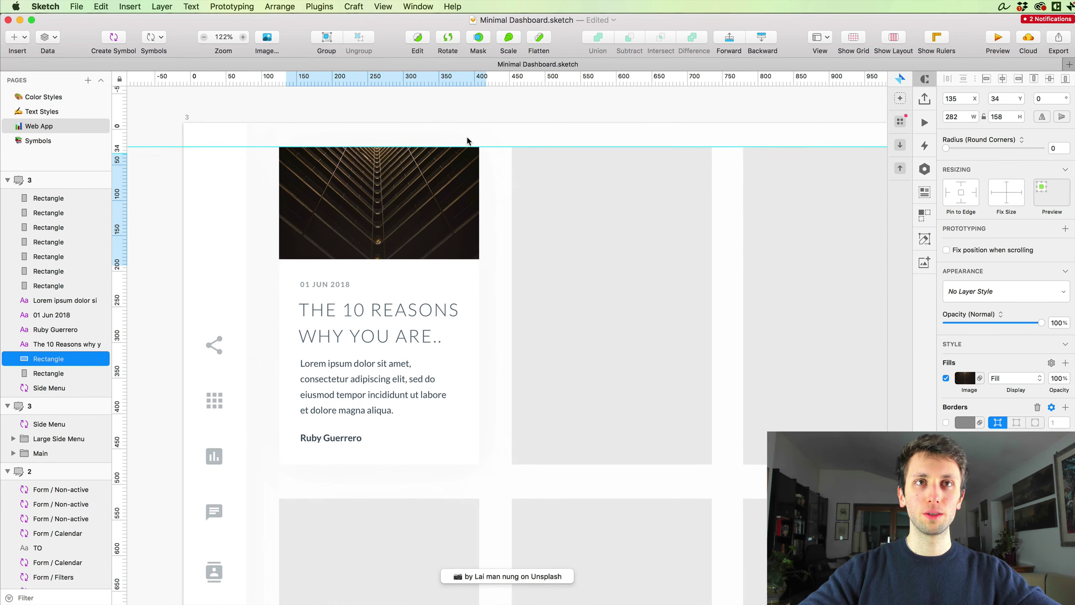
{"action": "left_click", "coordinate": [468, 204]}
{"action": "scroll", "coordinate": [467, 202], "scroll_direction": "down", "scroll_amount": 3}
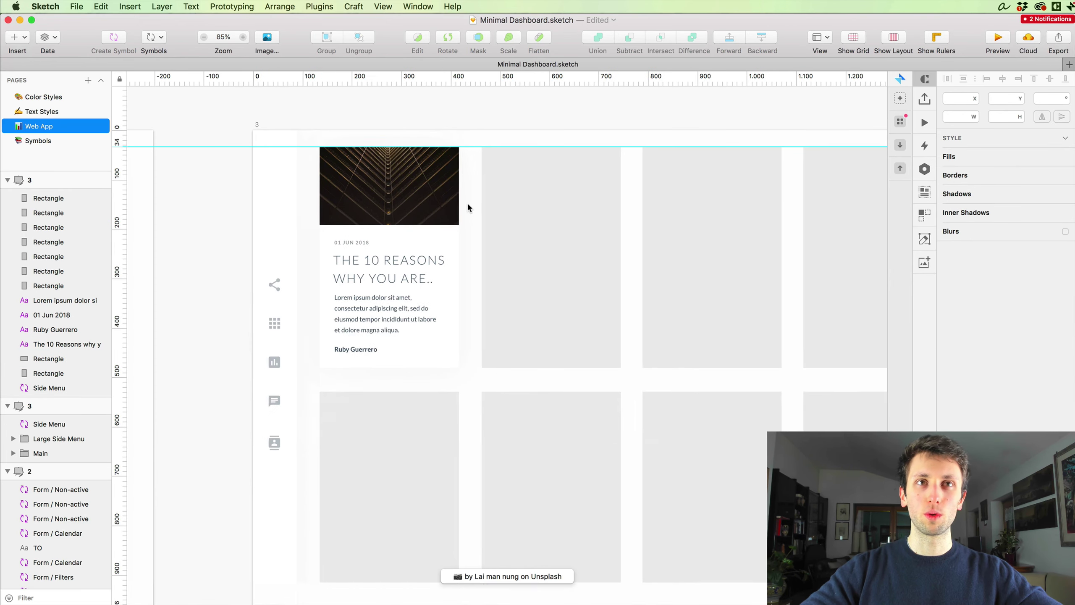
{"action": "scroll", "coordinate": [467, 202], "scroll_direction": "right", "scroll_amount": 3}
{"action": "scroll", "coordinate": [467, 202], "scroll_direction": "down", "scroll_amount": 2}
{"action": "scroll", "coordinate": [466, 202], "scroll_direction": "up", "scroll_amount": 2}
{"action": "scroll", "coordinate": [466, 202], "scroll_direction": "right", "scroll_amount": 1}
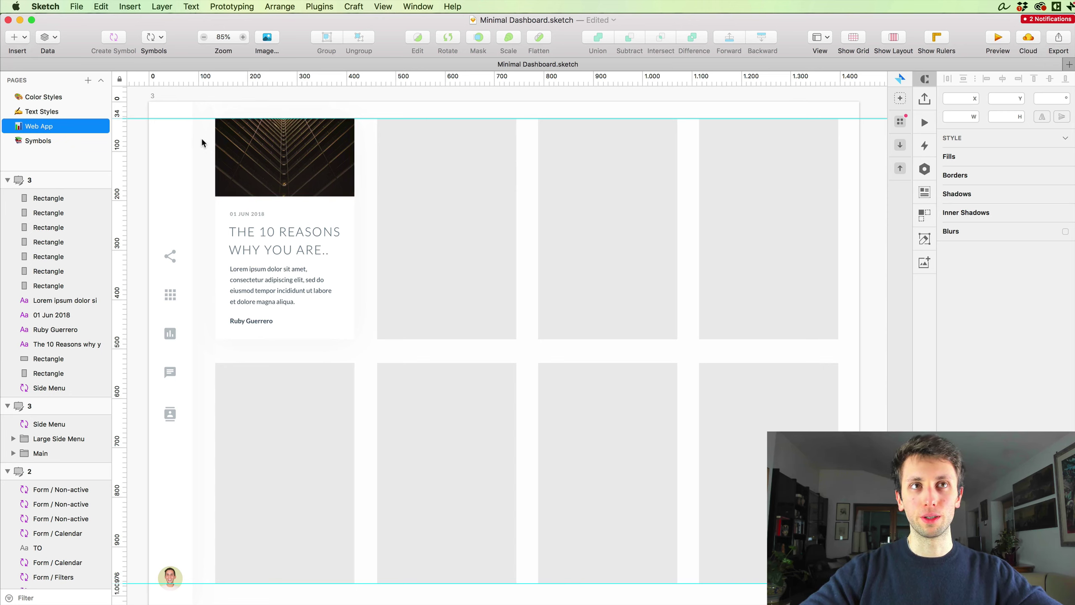
{"action": "left_click", "coordinate": [290, 146]}
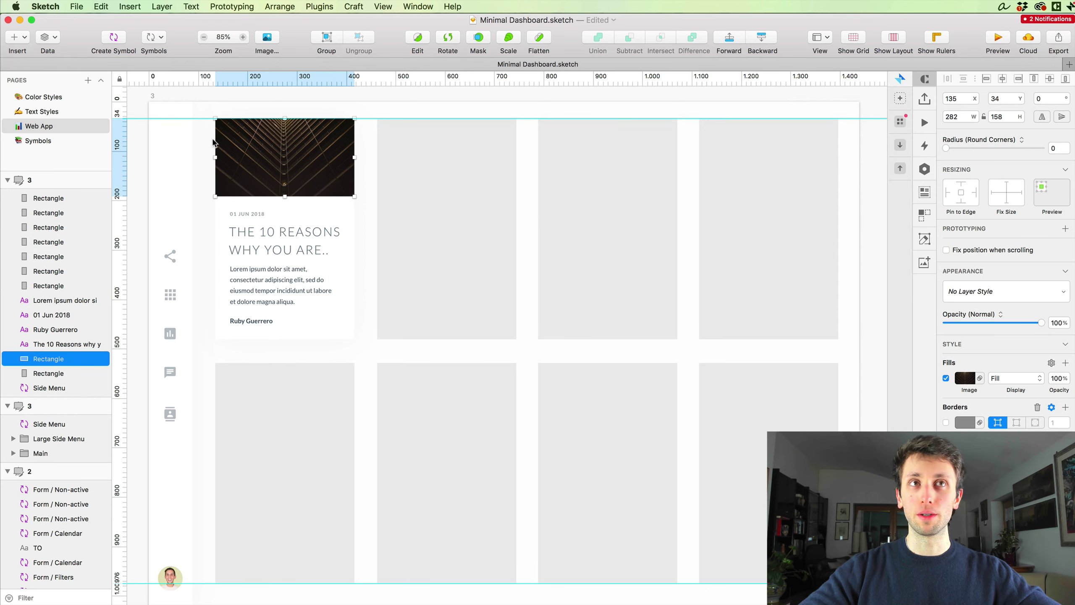
- Select every layer of the first card and make it a symbol named 'Card / Image'
{"action": "left_click_drag", "start_coordinate": [206, 124], "coordinate": [365, 344]}
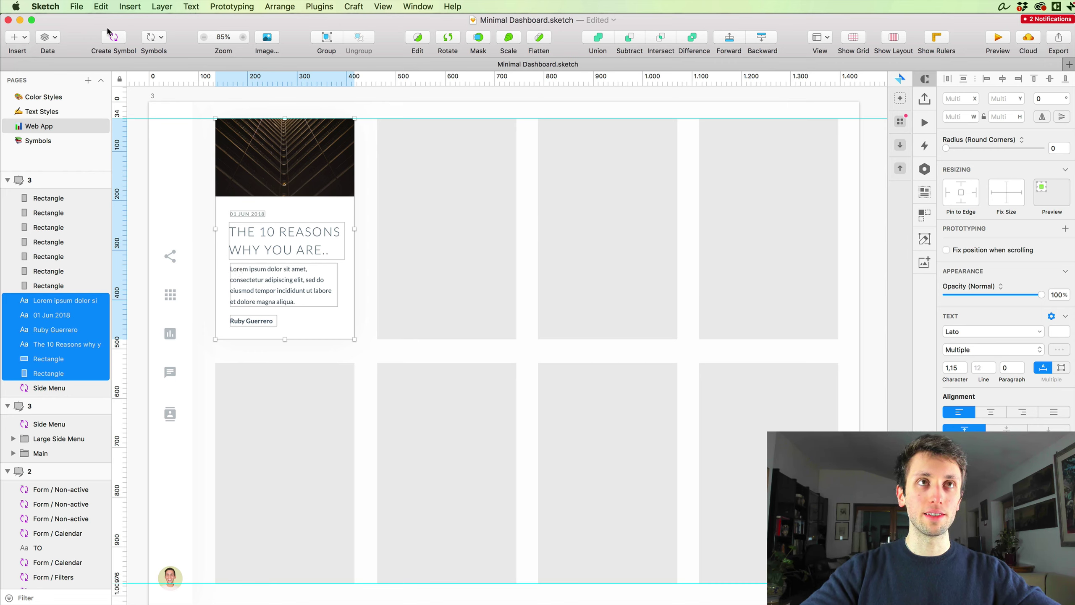
{"action": "left_click", "coordinate": [114, 38]}
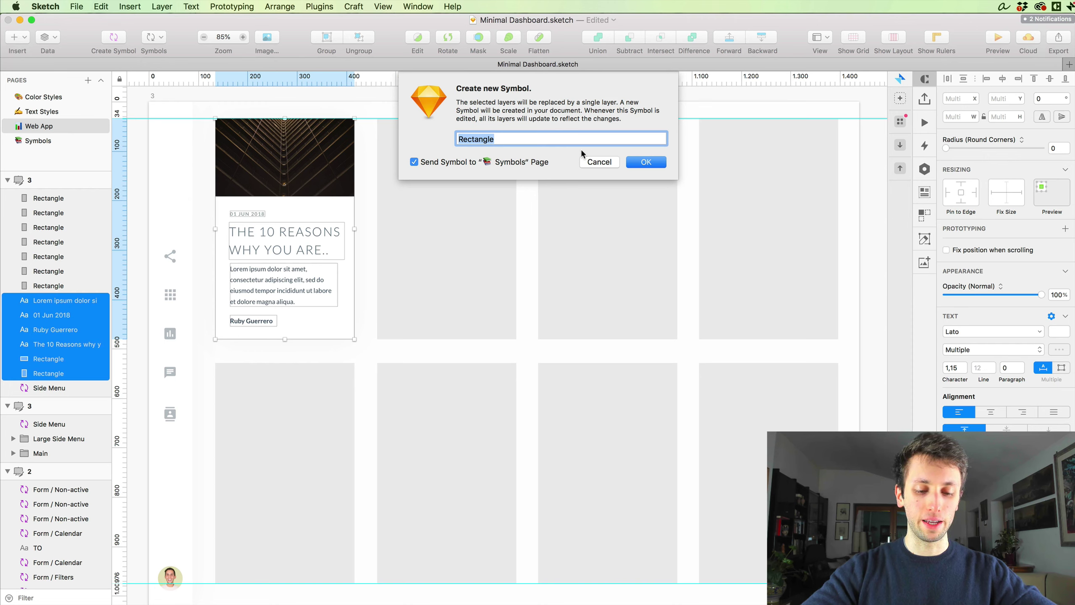
{"action": "type", "text": "Card"}
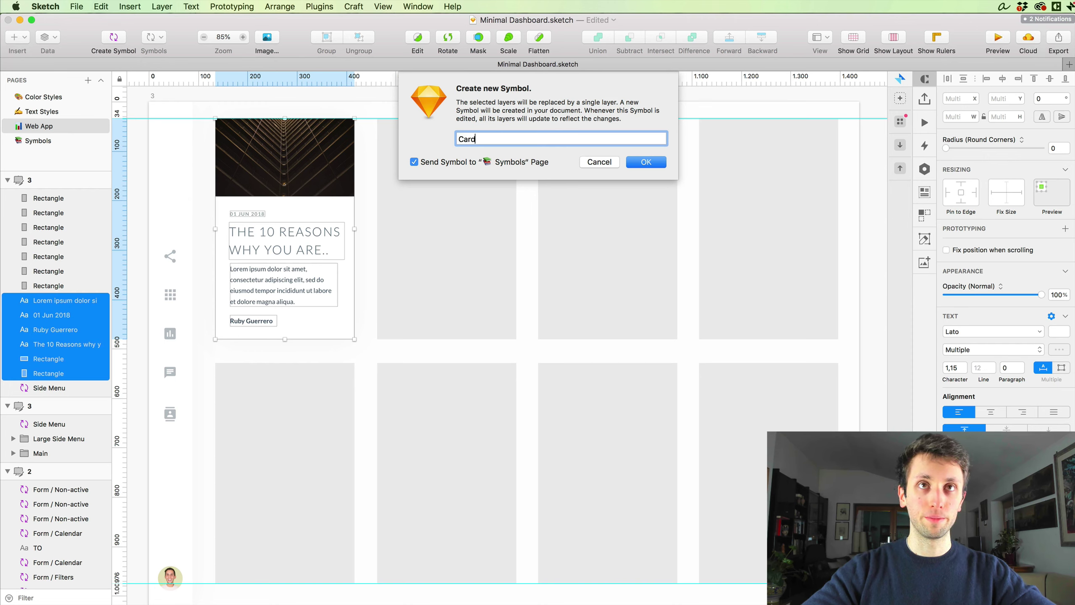
{"action": "type", "text": " /"}
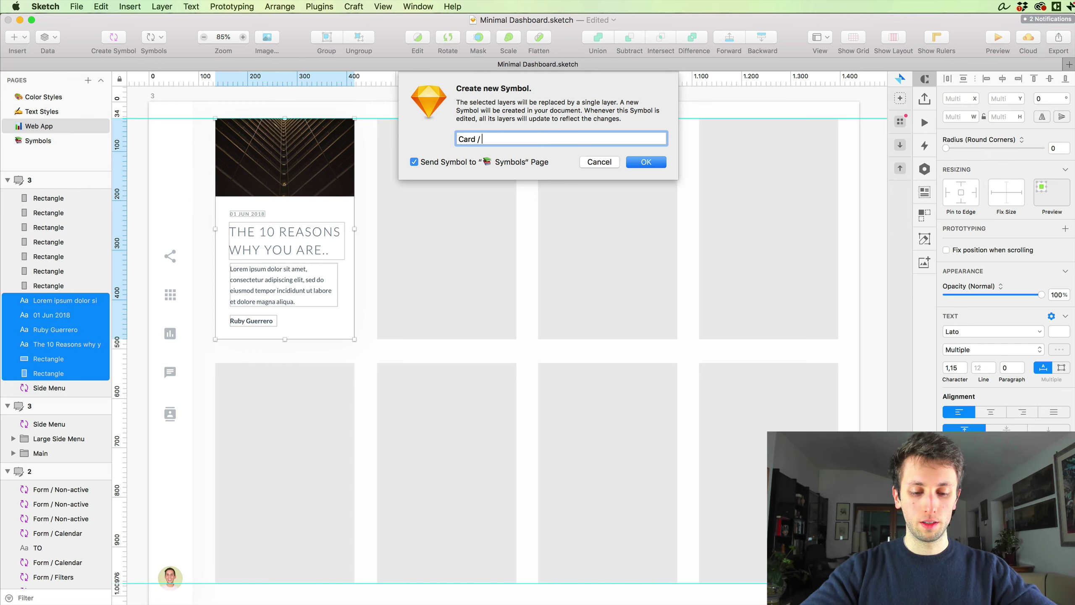
{"action": "type", "text": " Ima"}
{"action": "type", "text": "gge"}
{"action": "key", "text": "Return"}
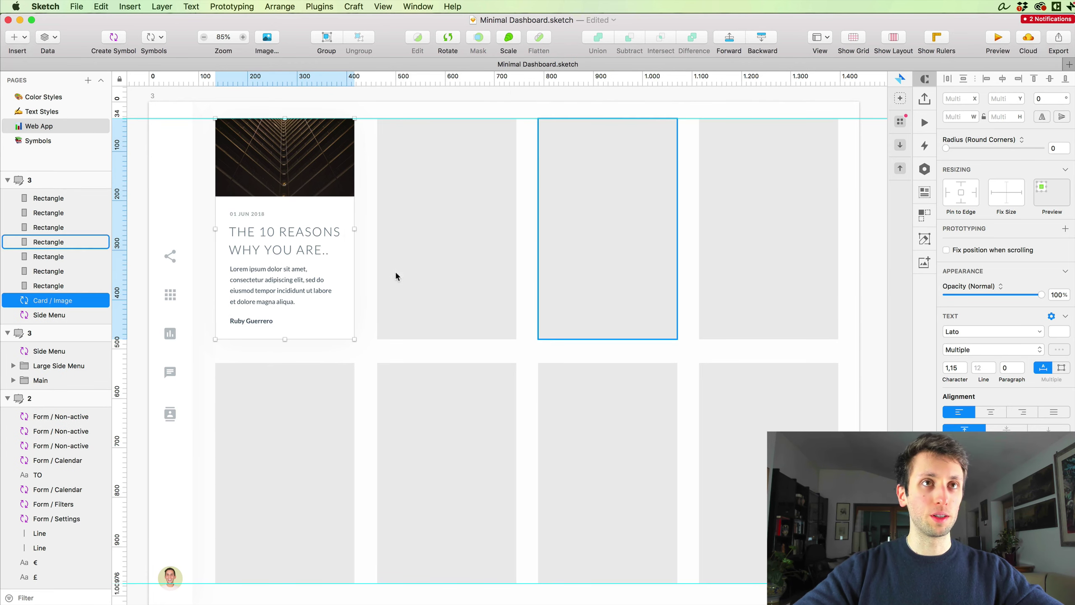
{"action": "left_click", "coordinate": [363, 235]}
{"action": "scroll", "coordinate": [363, 234], "scroll_direction": "down", "scroll_amount": 1}
{"action": "left_click", "coordinate": [360, 229]}
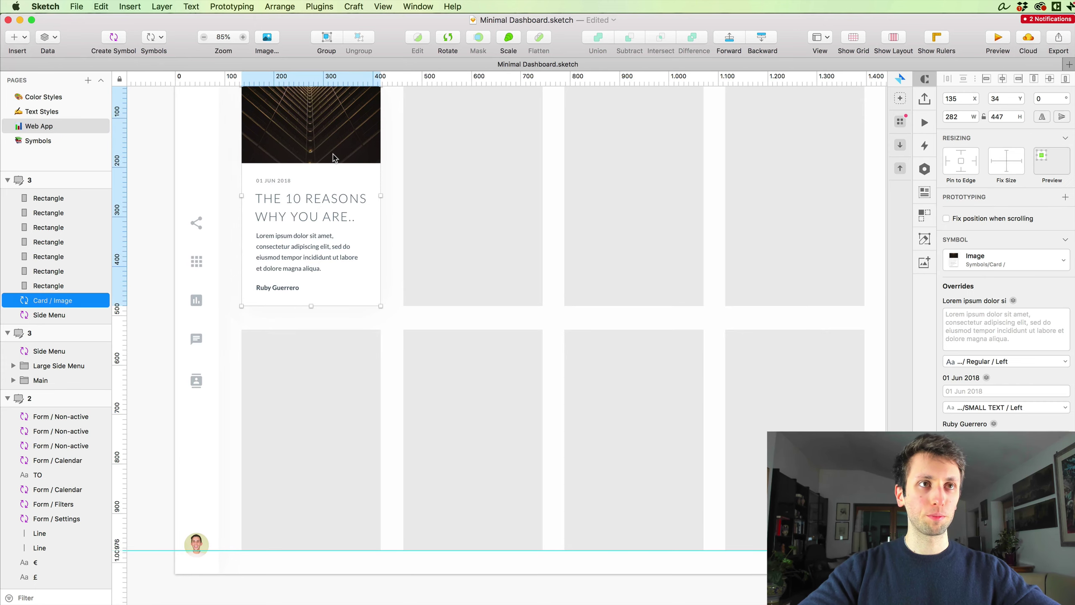
{"action": "scroll", "coordinate": [334, 158], "scroll_direction": "up", "scroll_amount": 4}
{"action": "left_click", "coordinate": [385, 260]}
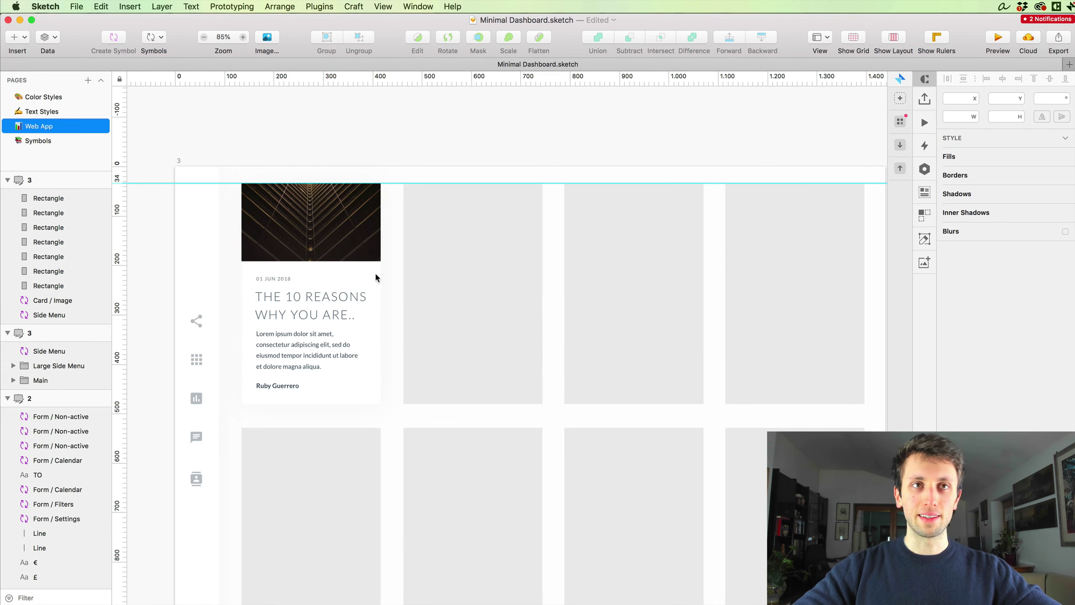
{"action": "double_click", "coordinate": [334, 237]}
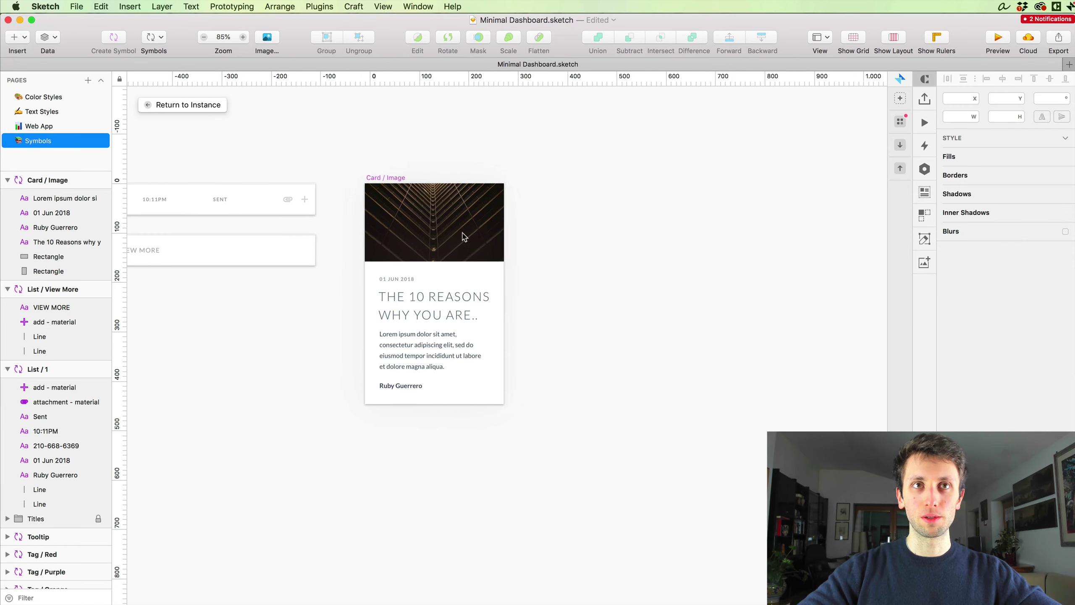
{"action": "scroll", "coordinate": [463, 236], "scroll_direction": "left", "scroll_amount": 5}
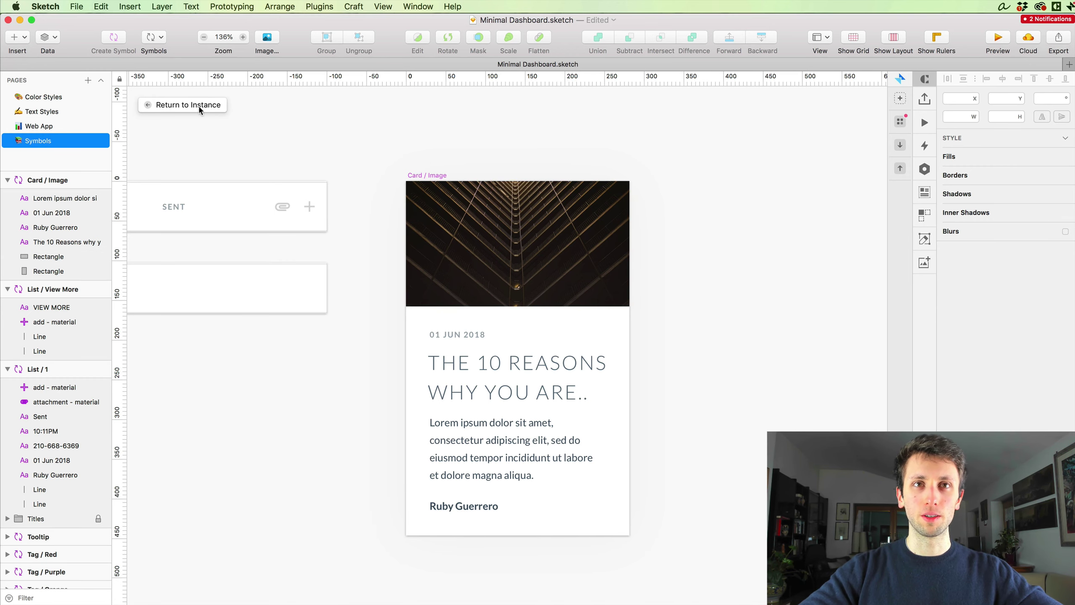
{"action": "left_click", "coordinate": [186, 104]}
{"action": "left_click", "coordinate": [473, 141]}
{"action": "scroll", "coordinate": [466, 146], "scroll_direction": "down", "scroll_amount": 1}
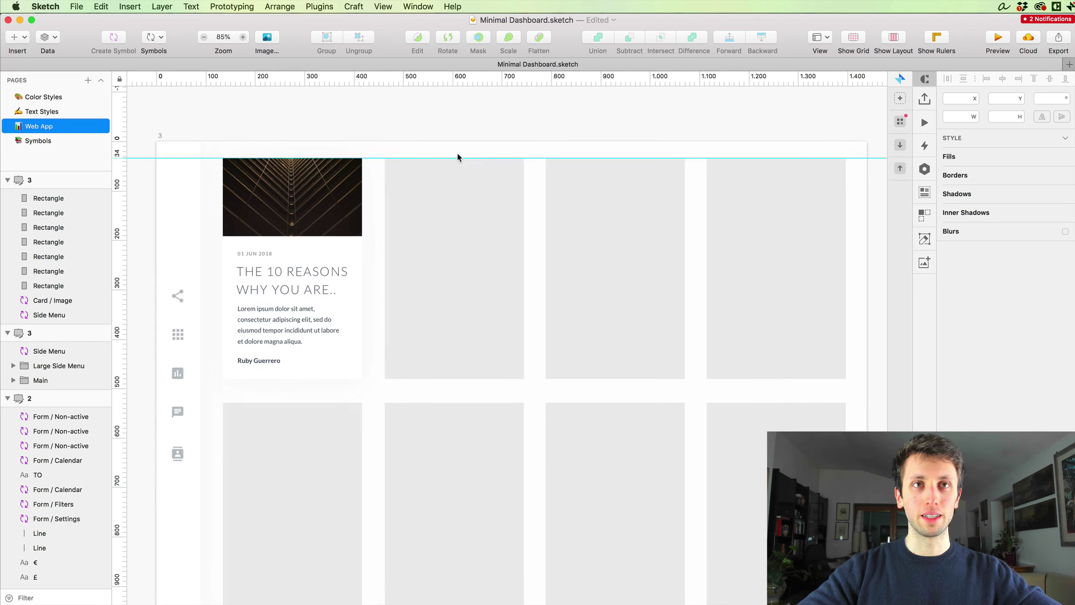
{"action": "left_click", "coordinate": [311, 209]}
- Undo the stray card copy and bring Card / Image above the placeholder rectangles
{"action": "left_click_drag", "start_coordinate": [271, 216], "coordinate": [427, 216]}
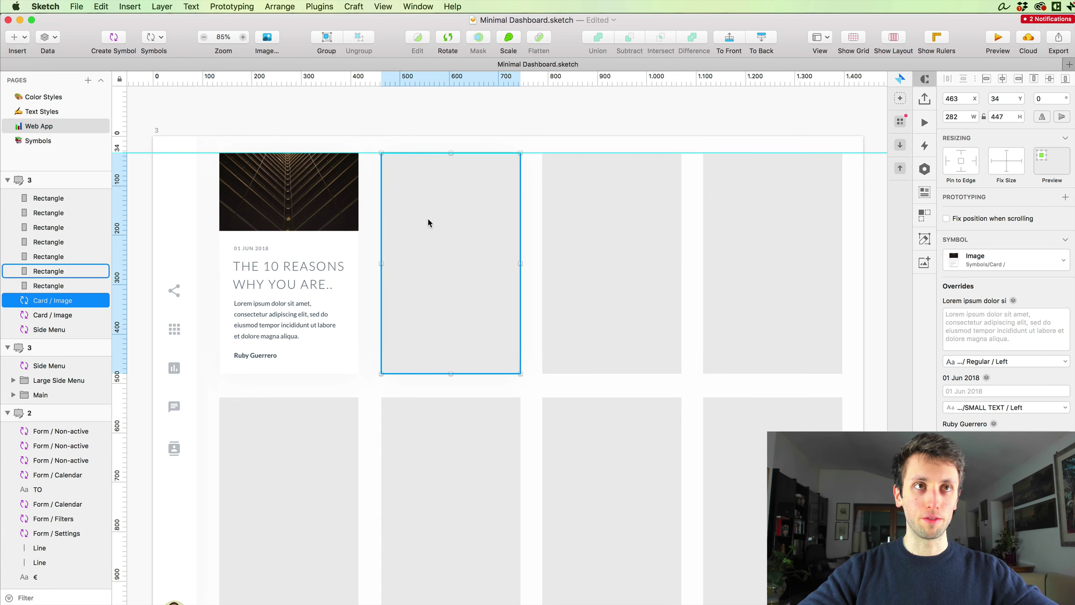
{"action": "key", "text": "super+z"}
{"action": "key", "text": "Escape"}
{"action": "left_click", "coordinate": [58, 302]}
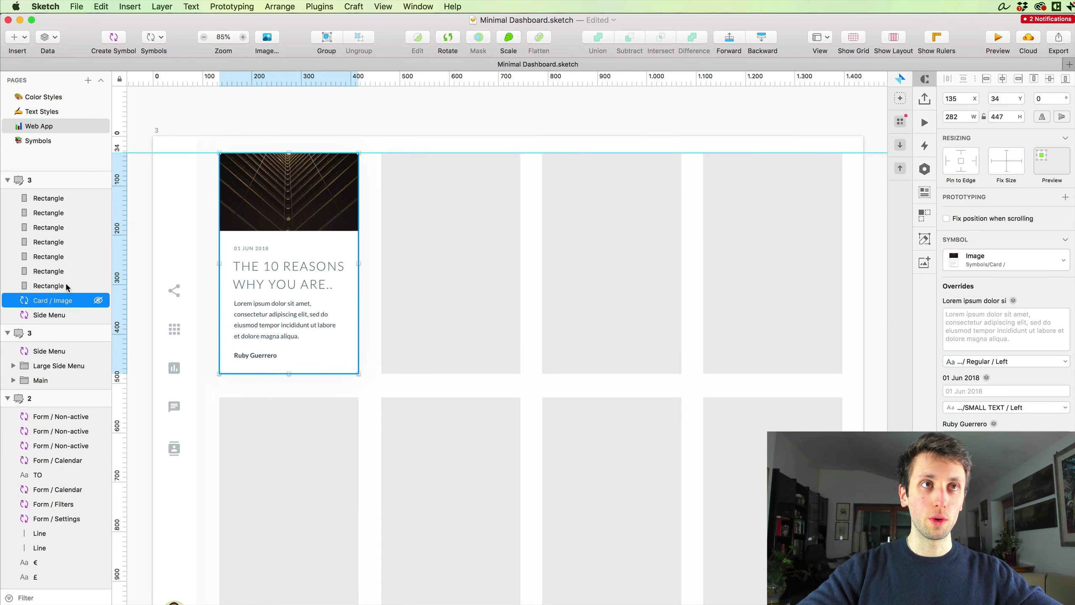
{"action": "key", "text": "ctrl+alt+super+Up"}
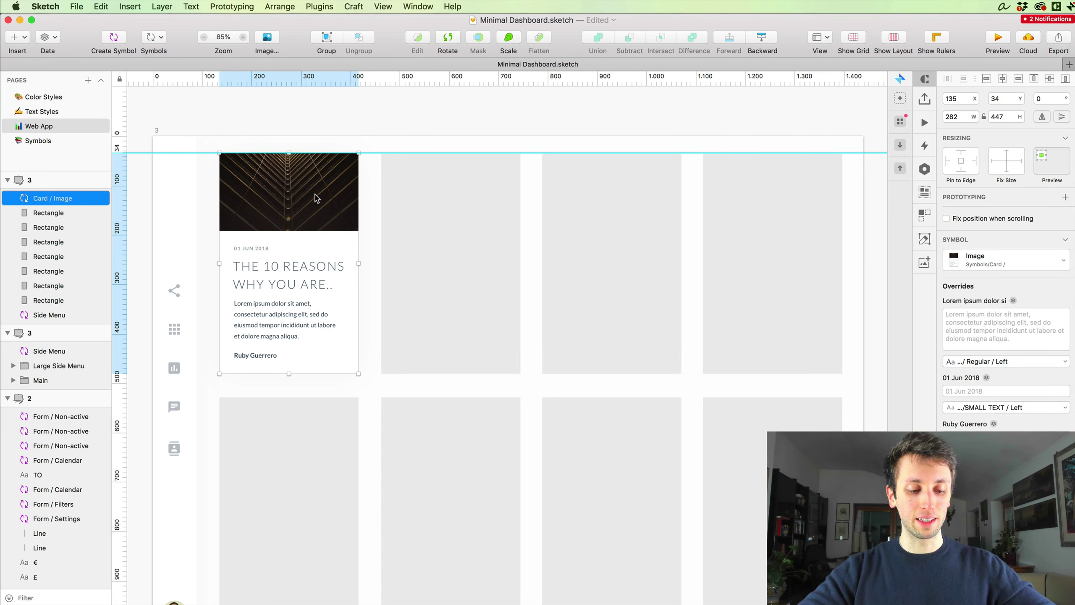
- Copy the card into the second, third and fourth top-row slots, evening the gaps
{"action": "scroll", "coordinate": [317, 200], "scroll_direction": "down", "scroll_amount": 1}
{"action": "left_click_drag", "start_coordinate": [316, 199], "coordinate": [448, 191]}
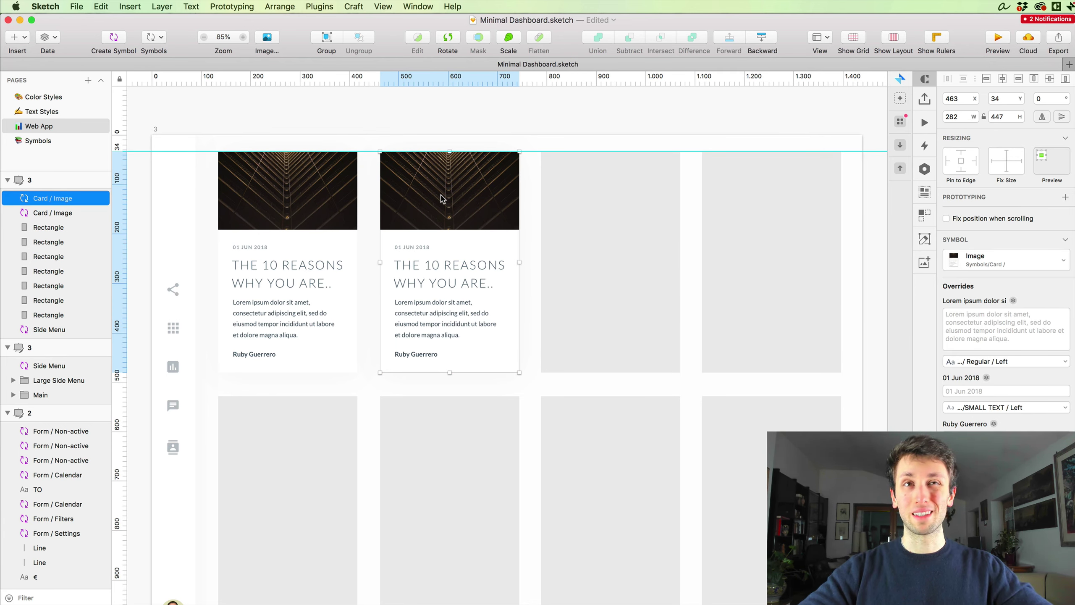
{"action": "key", "text": "super+d"}
{"action": "key", "text": "super+d"}
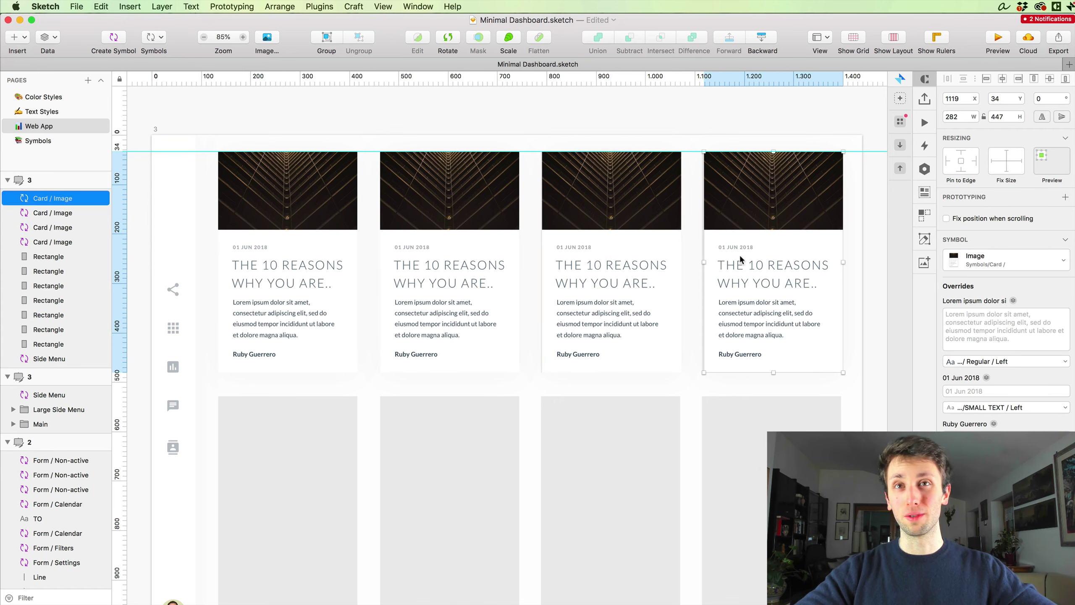
{"action": "left_click_drag", "start_coordinate": [745, 253], "coordinate": [743, 257]}
- Distribute the four top-row cards horizontally, accepting Distribute Unevenly
{"action": "left_click", "coordinate": [592, 243], "text": "shift"}
{"action": "left_click", "coordinate": [436, 244], "text": "shift"}
{"action": "left_click", "coordinate": [280, 243], "text": "shift"}
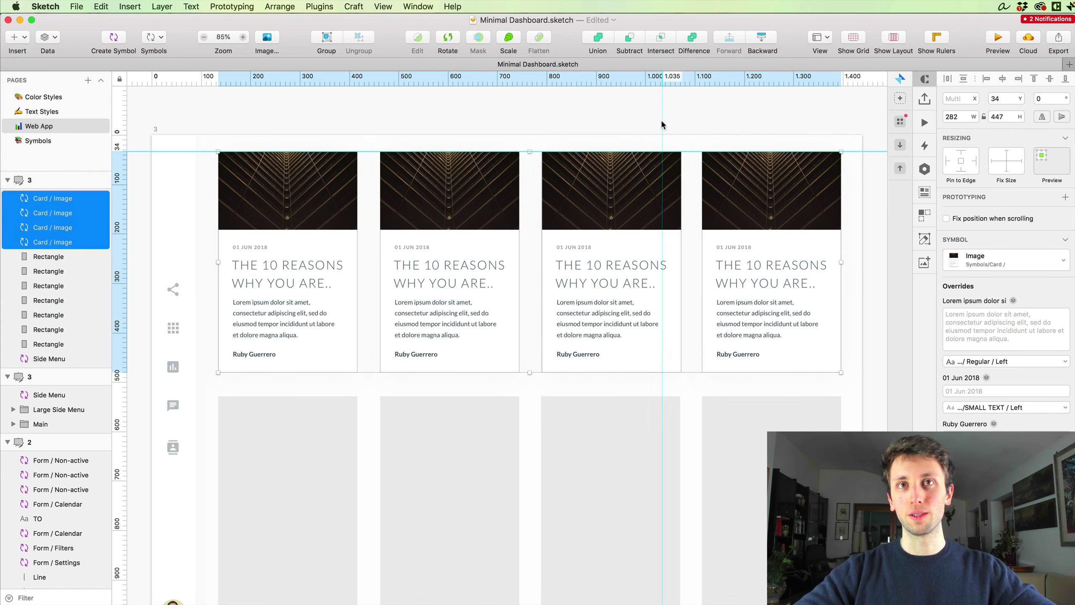
{"action": "left_click", "coordinate": [947, 81]}
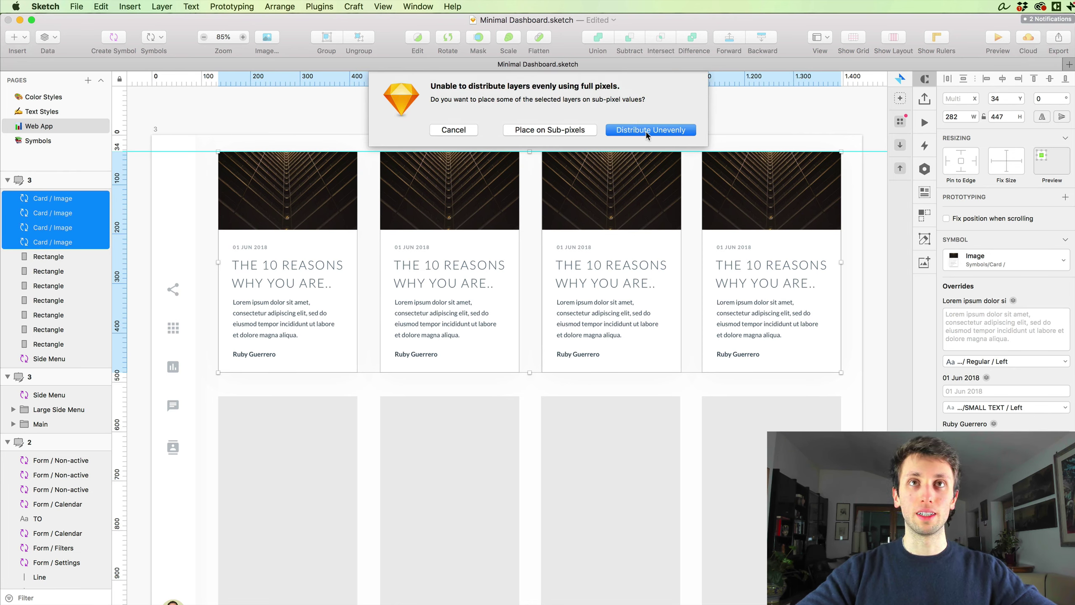
{"action": "left_click", "coordinate": [651, 130]}
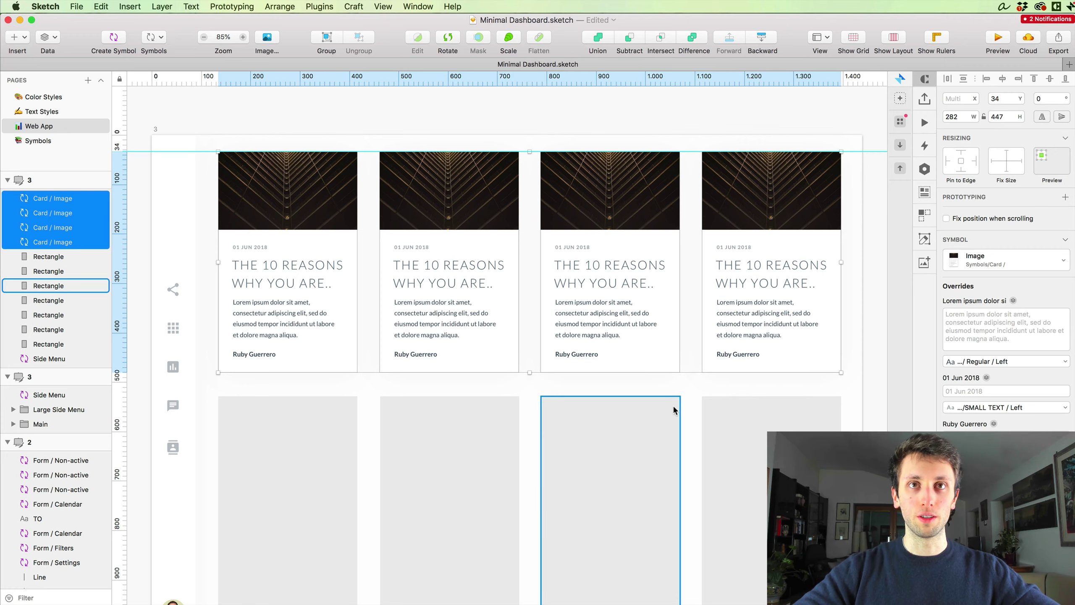
- Duplicate the four cards and move the copies down into a second row at y 529
{"action": "scroll", "coordinate": [674, 409], "scroll_direction": "down", "scroll_amount": 1}
{"action": "left_click_drag", "start_coordinate": [406, 165], "coordinate": [420, 423]}
{"action": "key", "text": "super+z"}
{"action": "scroll", "coordinate": [448, 274], "scroll_direction": "down", "scroll_amount": 5}
{"action": "left_click", "coordinate": [357, 161]}
{"action": "left_click", "coordinate": [467, 149], "text": "shift"}
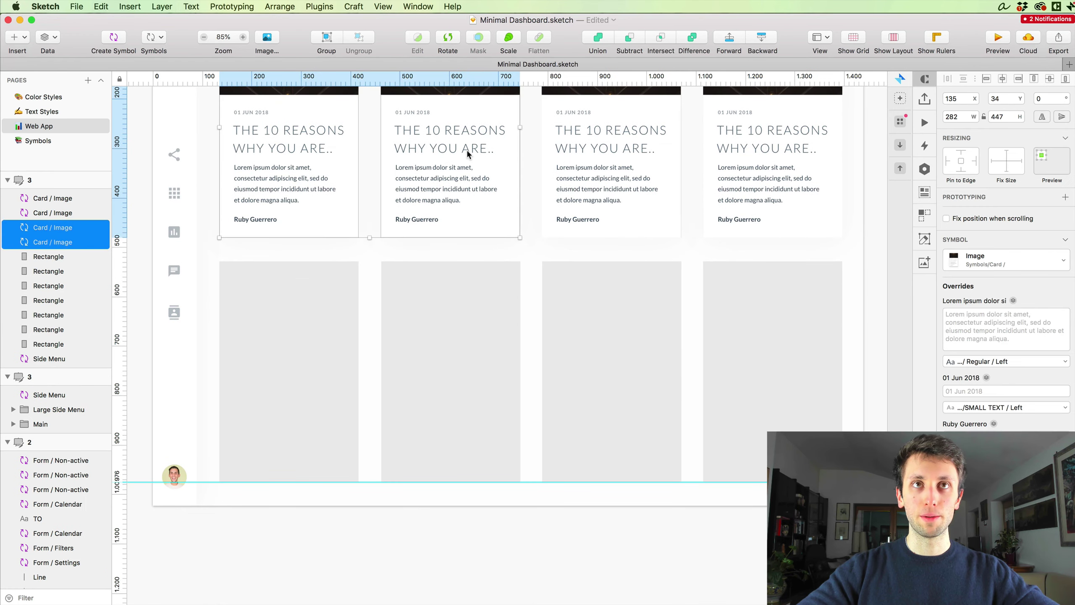
{"action": "left_click", "coordinate": [609, 150], "text": "shift"}
{"action": "left_click", "coordinate": [733, 151], "text": "shift"}
{"action": "key", "text": "super+d"}
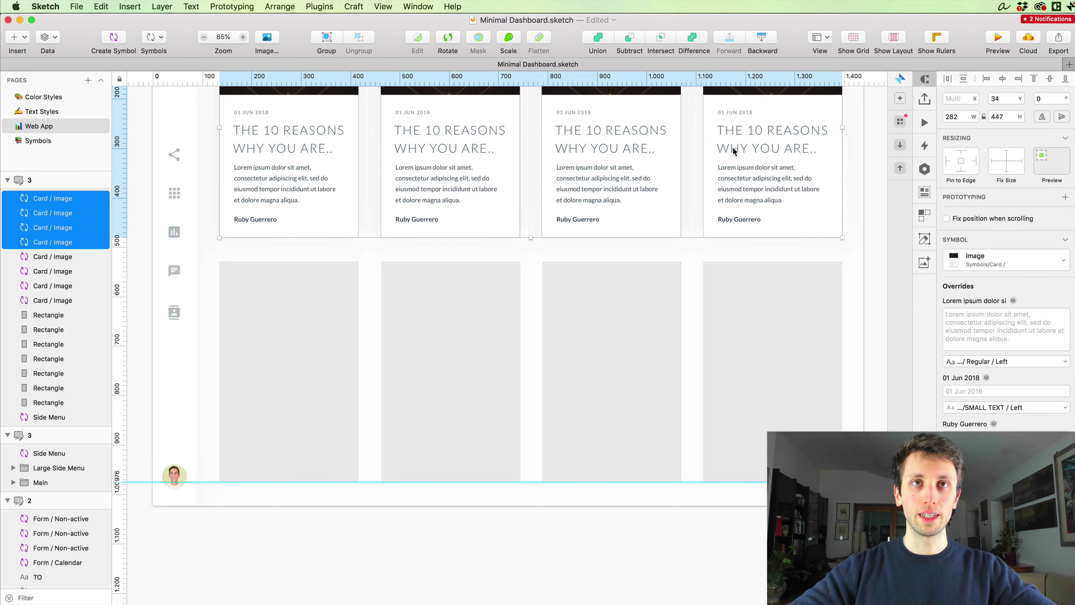
{"action": "key", "text": "shift+Down"}
{"action": "key", "text": "shift+Down"}
{"action": "key", "text": "shift+Down"}
{"action": "key", "text": "shift+Down"}
{"action": "key", "text": "shift+Down"}
{"action": "key", "text": "shift+Down"}
{"action": "key", "text": "shift+Down"}
{"action": "key", "text": "shift+Down"}
{"action": "left_click_drag", "start_coordinate": [733, 202], "coordinate": [732, 362]}
{"action": "scroll", "coordinate": [731, 362], "scroll_direction": "up", "scroll_amount": 5}
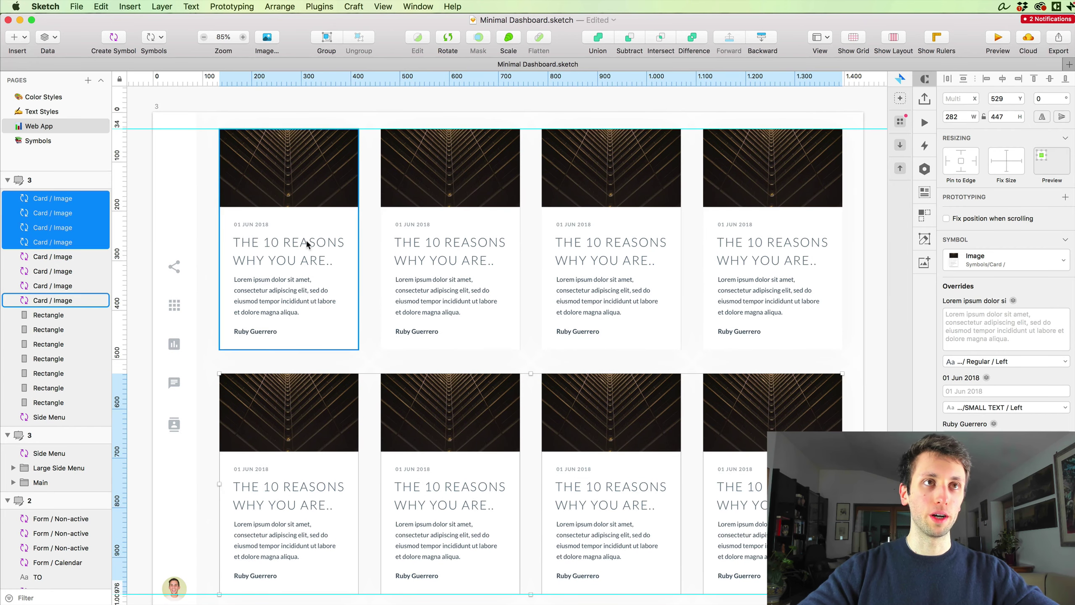
- Select the seven grey Rectangle layers in the Layers list and delete them
{"action": "left_click", "coordinate": [48, 315]}
{"action": "left_click", "coordinate": [58, 406], "text": "shift"}
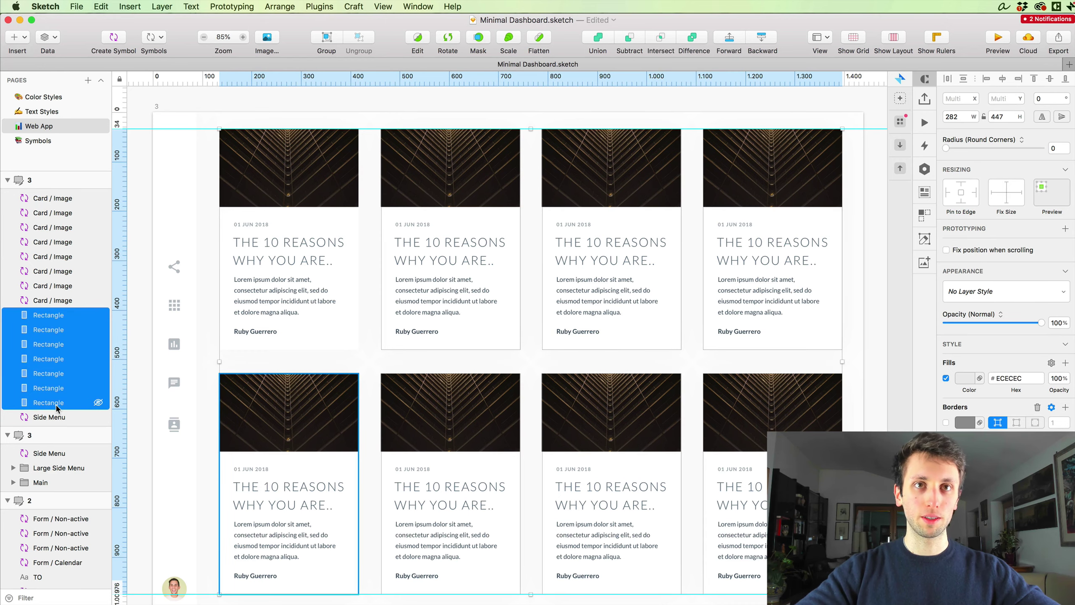
{"action": "key", "text": "Delete"}
{"action": "scroll", "coordinate": [495, 270], "scroll_direction": "up", "scroll_amount": 1}
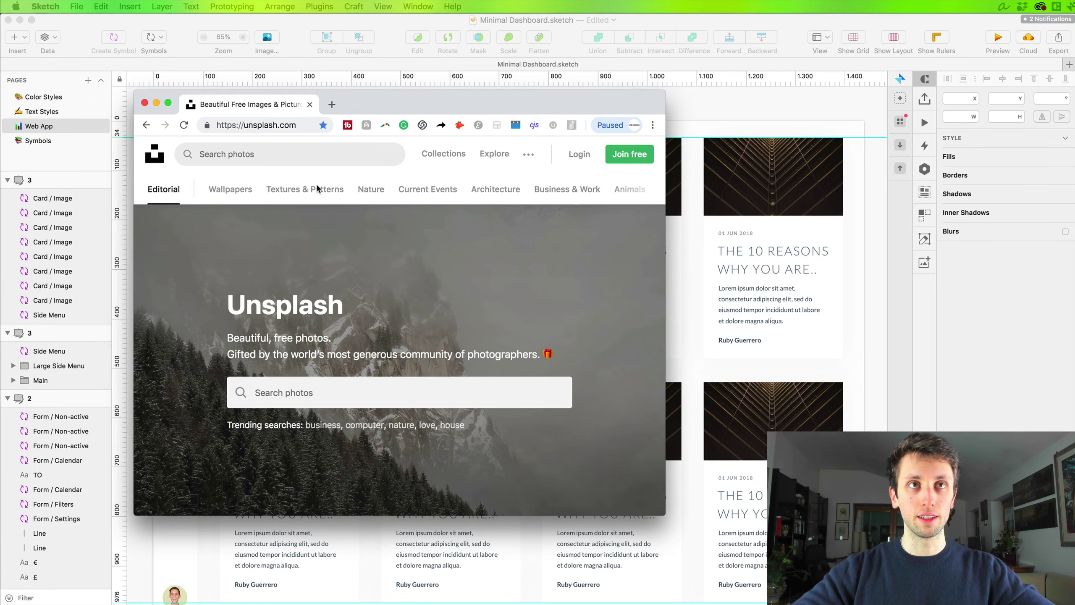
- Search Unsplash for 'minimal' and browse the results
{"action": "left_click", "coordinate": [291, 154]}
{"action": "type", "text": "minimal"}
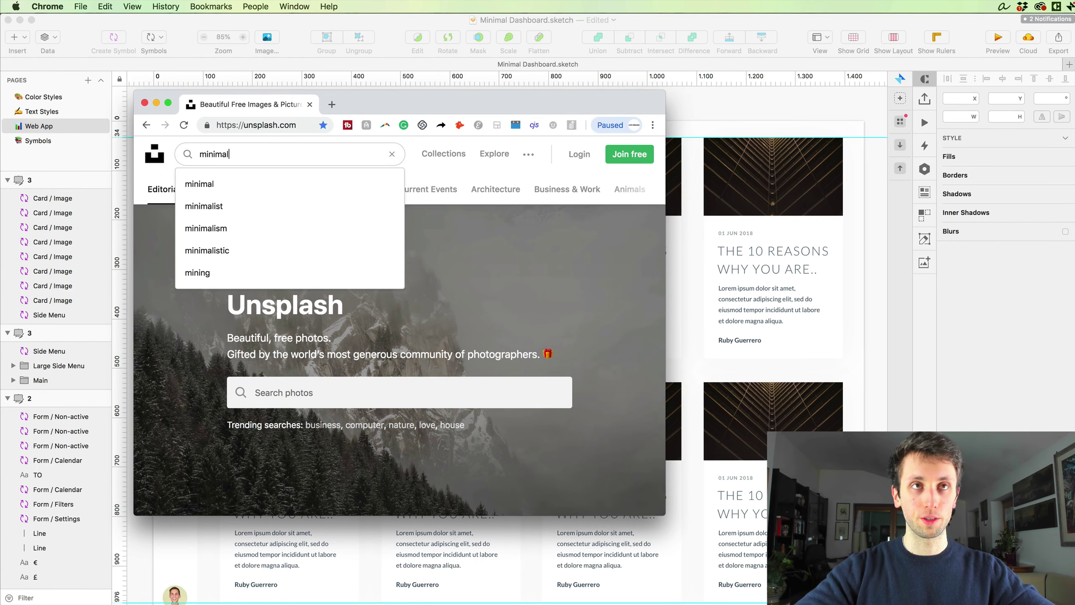
{"action": "key", "text": "Return"}
{"action": "scroll", "coordinate": [476, 266], "scroll_direction": "down", "scroll_amount": 2}
{"action": "scroll", "coordinate": [477, 269], "scroll_direction": "down", "scroll_amount": 10}
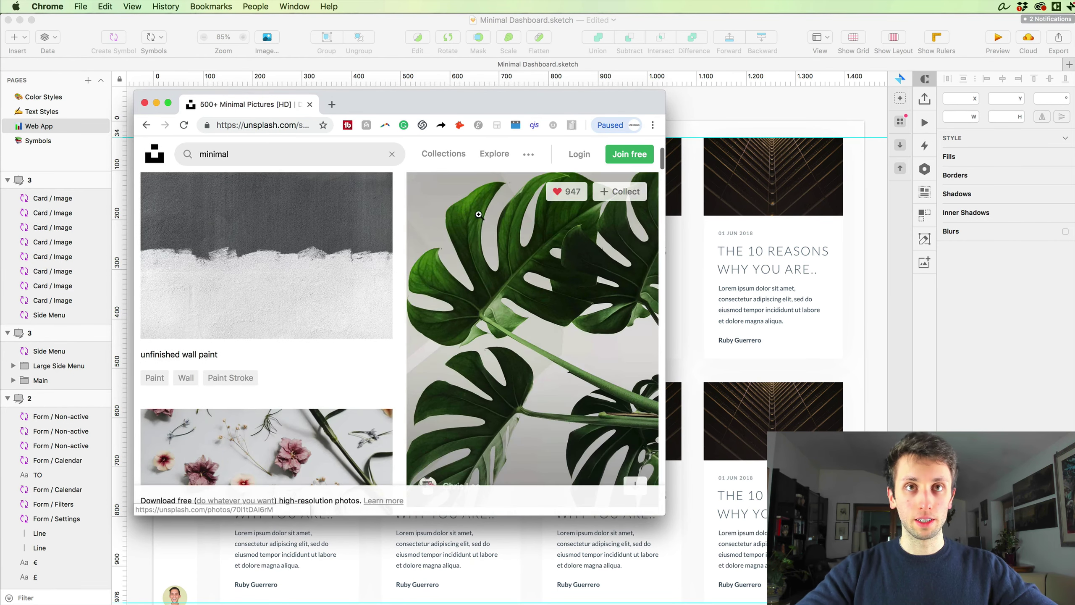
{"action": "scroll", "coordinate": [506, 248], "scroll_direction": "up", "scroll_amount": 11}
{"action": "scroll", "coordinate": [548, 254], "scroll_direction": "down", "scroll_amount": 14}
{"action": "scroll", "coordinate": [488, 350], "scroll_direction": "down", "scroll_amount": 9}
{"action": "scroll", "coordinate": [440, 364], "scroll_direction": "up", "scroll_amount": 2}
{"action": "scroll", "coordinate": [391, 378], "scroll_direction": "down", "scroll_amount": 1}
{"action": "scroll", "coordinate": [391, 377], "scroll_direction": "up", "scroll_amount": 5}
{"action": "scroll", "coordinate": [392, 377], "scroll_direction": "down", "scroll_amount": 6}
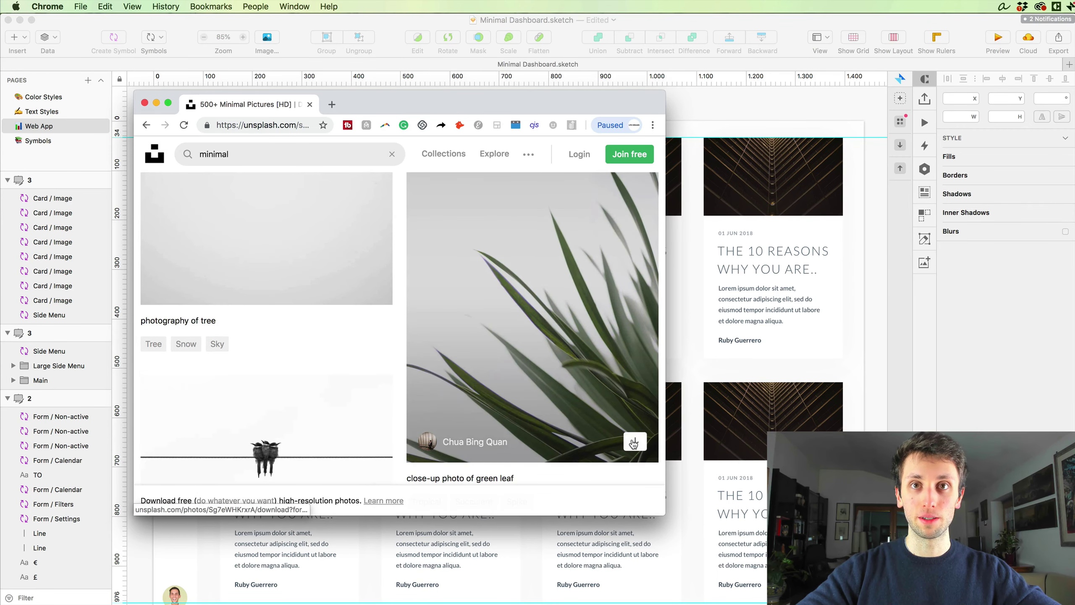
- Download the green leaf, brown ceramic teacup and white building photos, dismissing each credit prompt
{"action": "left_click", "coordinate": [633, 443]}
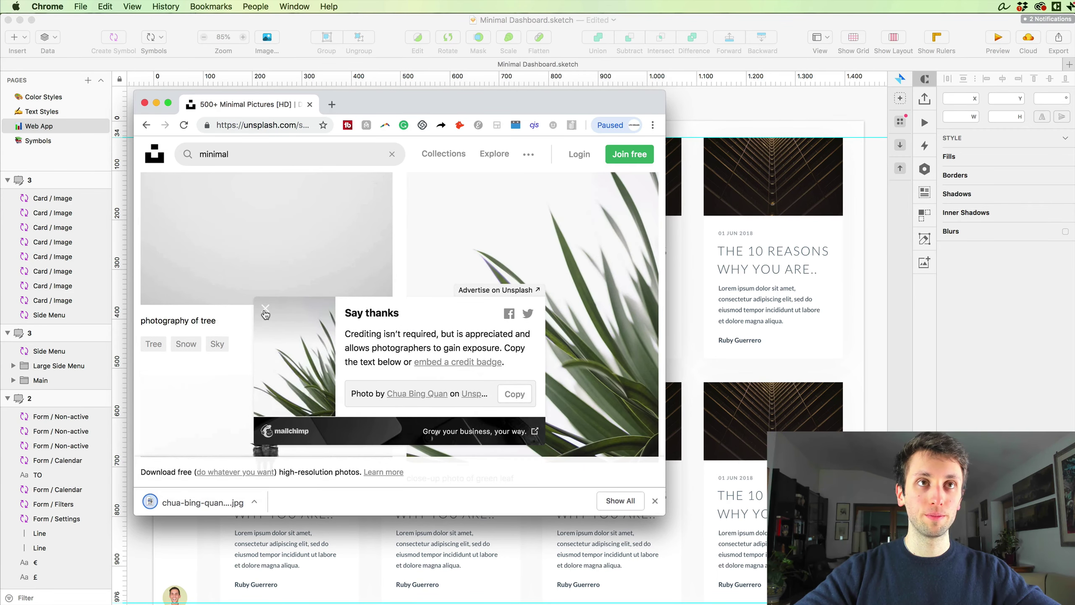
{"action": "left_click", "coordinate": [265, 309]}
{"action": "scroll", "coordinate": [437, 338], "scroll_direction": "down", "scroll_amount": 10}
{"action": "scroll", "coordinate": [436, 338], "scroll_direction": "up", "scroll_amount": 4}
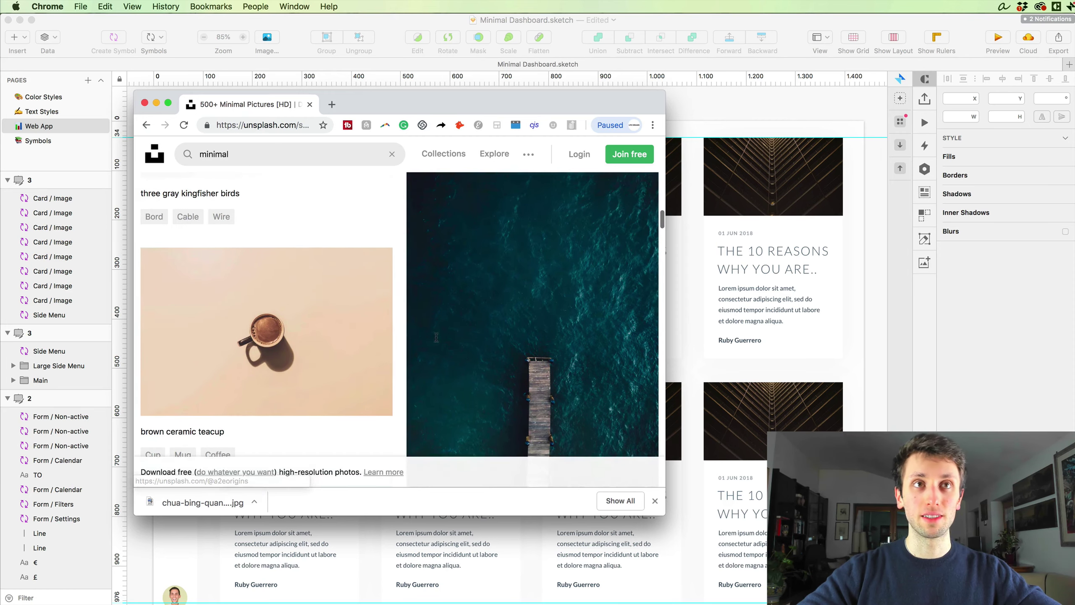
{"action": "left_click", "coordinate": [370, 395]}
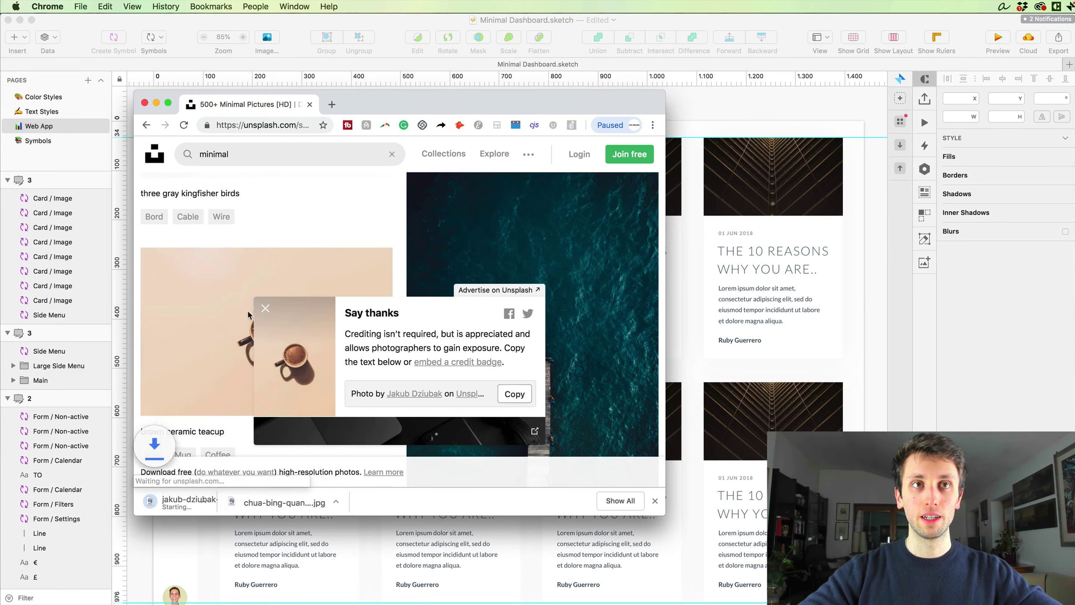
{"action": "left_click", "coordinate": [477, 334]}
{"action": "scroll", "coordinate": [476, 333], "scroll_direction": "down", "scroll_amount": 5}
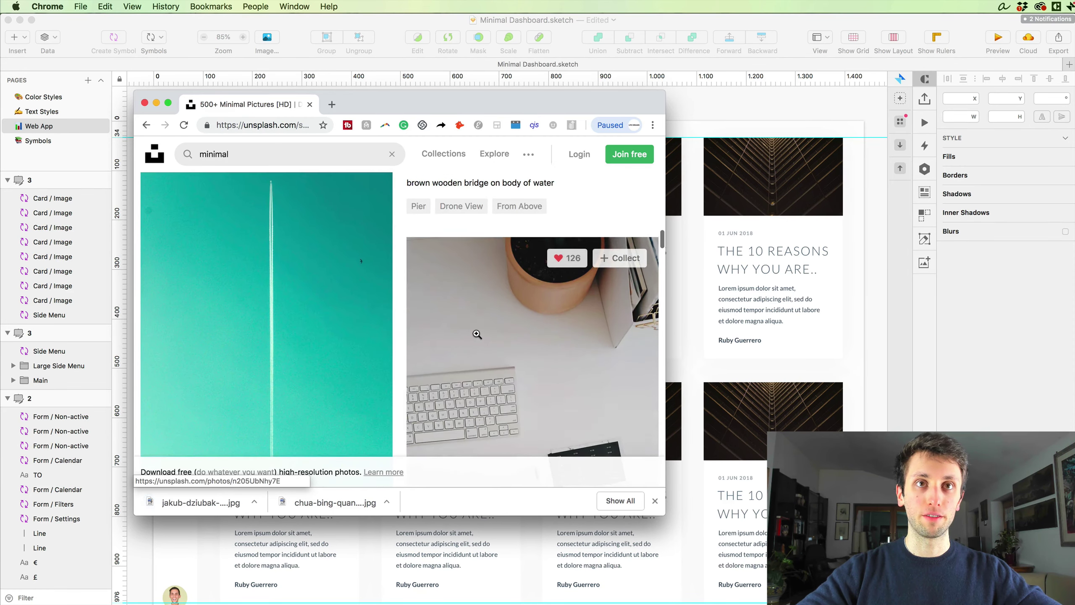
{"action": "scroll", "coordinate": [477, 334], "scroll_direction": "down", "scroll_amount": 3}
{"action": "scroll", "coordinate": [477, 334], "scroll_direction": "up", "scroll_amount": 3}
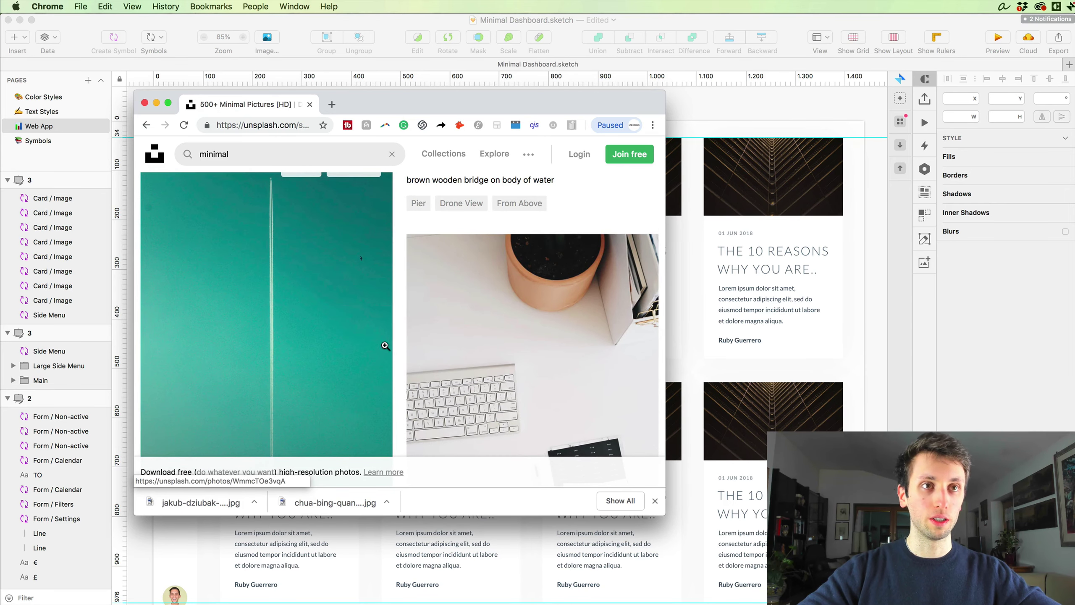
{"action": "scroll", "coordinate": [398, 333], "scroll_direction": "up", "scroll_amount": 3}
{"action": "scroll", "coordinate": [397, 329], "scroll_direction": "down", "scroll_amount": 2}
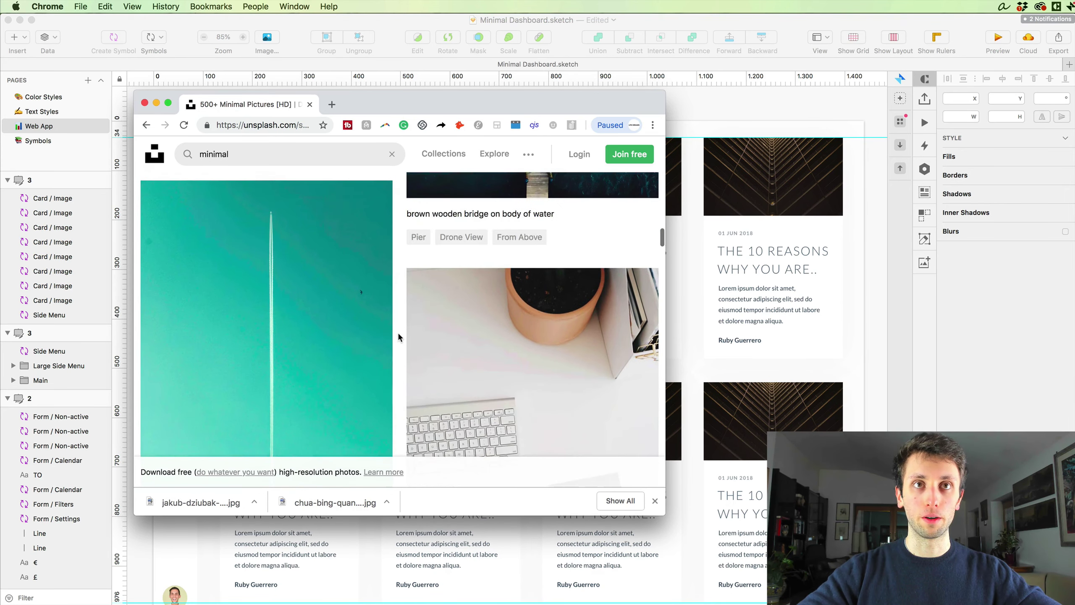
{"action": "scroll", "coordinate": [398, 336], "scroll_direction": "down", "scroll_amount": 10}
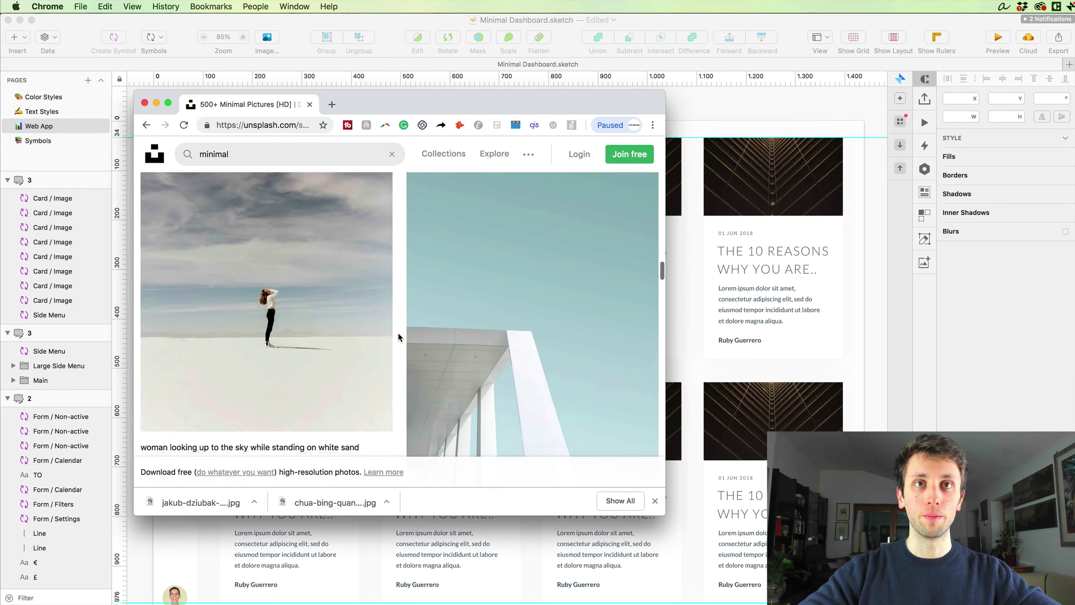
{"action": "scroll", "coordinate": [399, 338], "scroll_direction": "down", "scroll_amount": 4}
{"action": "left_click", "coordinate": [635, 355]}
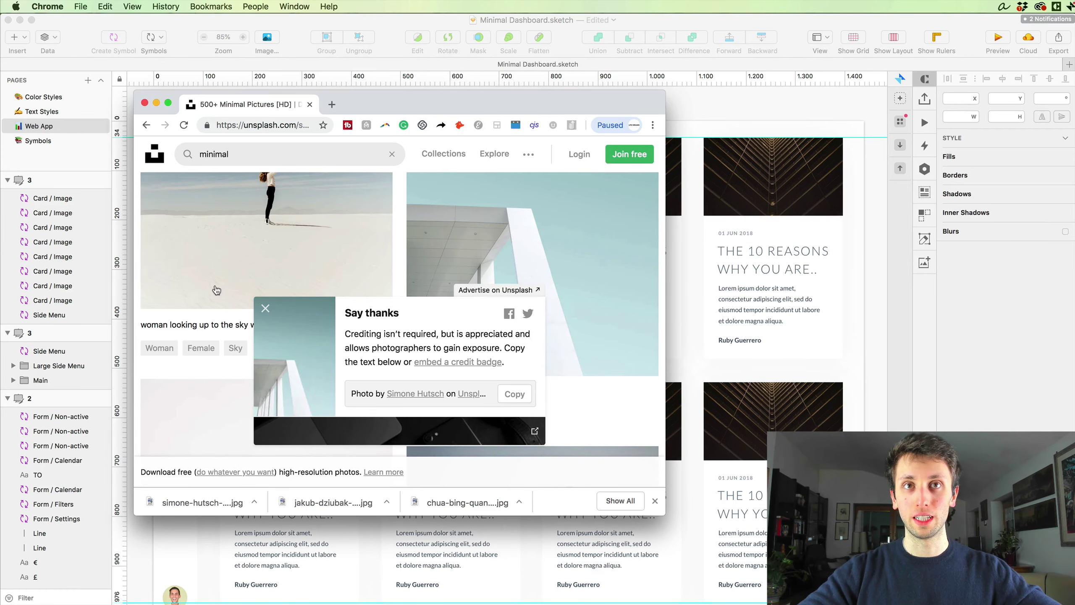
{"action": "left_click", "coordinate": [266, 307]}
{"action": "scroll", "coordinate": [402, 303], "scroll_direction": "down", "scroll_amount": 10}
{"action": "scroll", "coordinate": [385, 322], "scroll_direction": "up", "scroll_amount": 3}
{"action": "scroll", "coordinate": [380, 326], "scroll_direction": "down", "scroll_amount": 2}
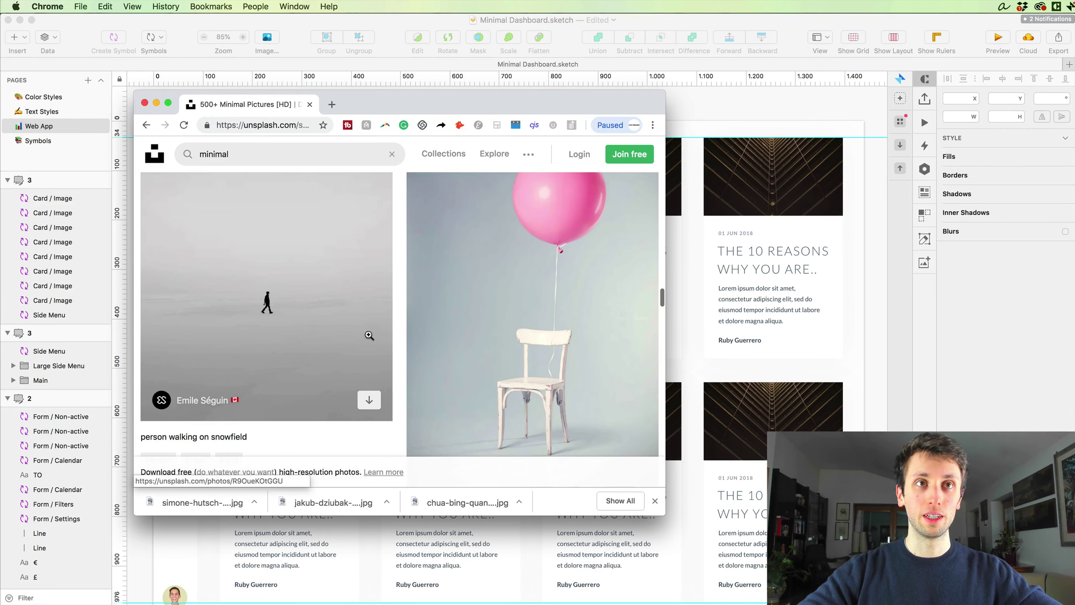
- Download the snowfield walker, green leaf photography and white wooden table photos
{"action": "left_click", "coordinate": [372, 400]}
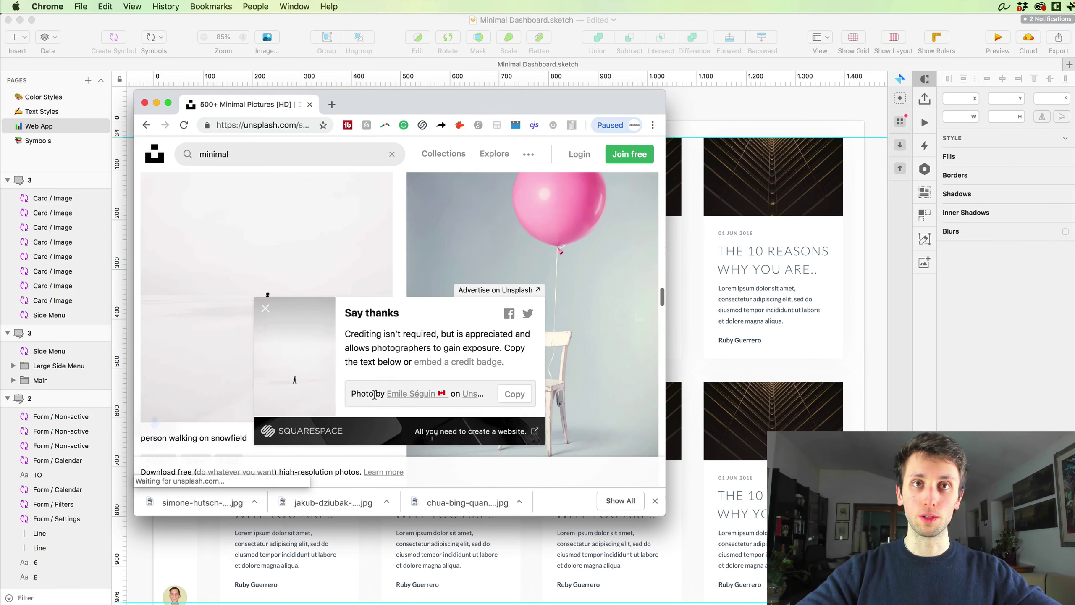
{"action": "left_click", "coordinate": [265, 308]}
{"action": "scroll", "coordinate": [473, 296], "scroll_direction": "down", "scroll_amount": 10}
{"action": "scroll", "coordinate": [473, 293], "scroll_direction": "up", "scroll_amount": 3}
{"action": "scroll", "coordinate": [365, 332], "scroll_direction": "down", "scroll_amount": 7}
{"action": "scroll", "coordinate": [363, 331], "scroll_direction": "down", "scroll_amount": 6}
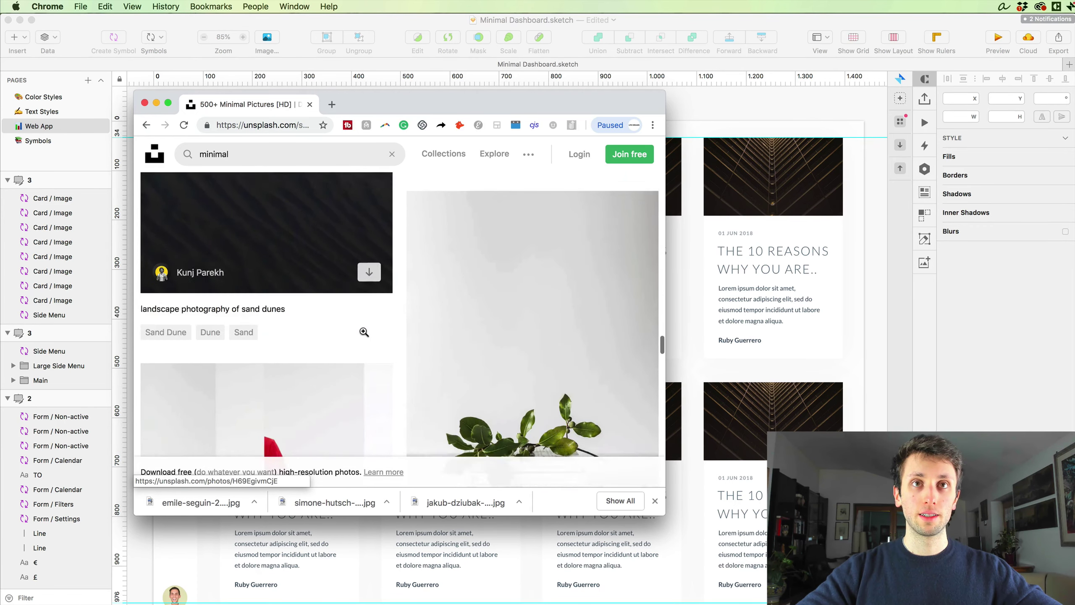
{"action": "scroll", "coordinate": [364, 332], "scroll_direction": "down", "scroll_amount": 6}
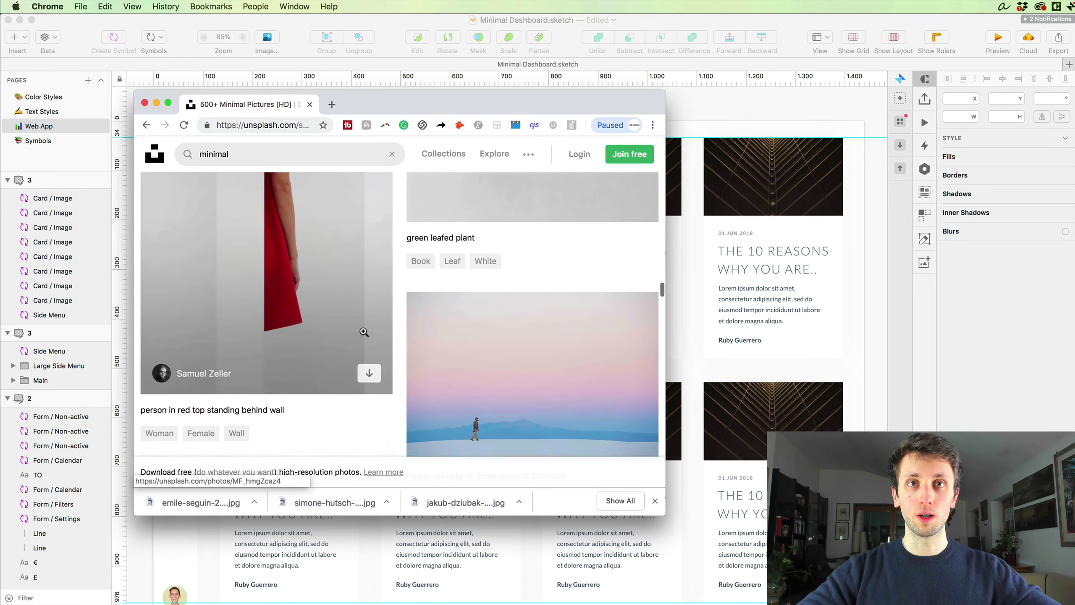
{"action": "scroll", "coordinate": [498, 310], "scroll_direction": "down", "scroll_amount": 5}
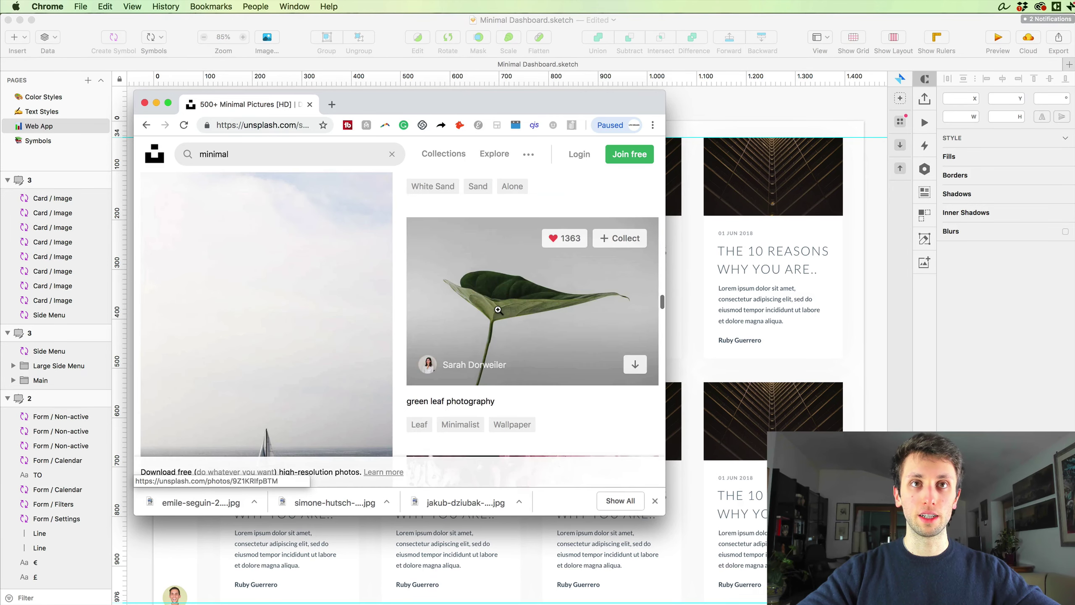
{"action": "left_click", "coordinate": [636, 360]}
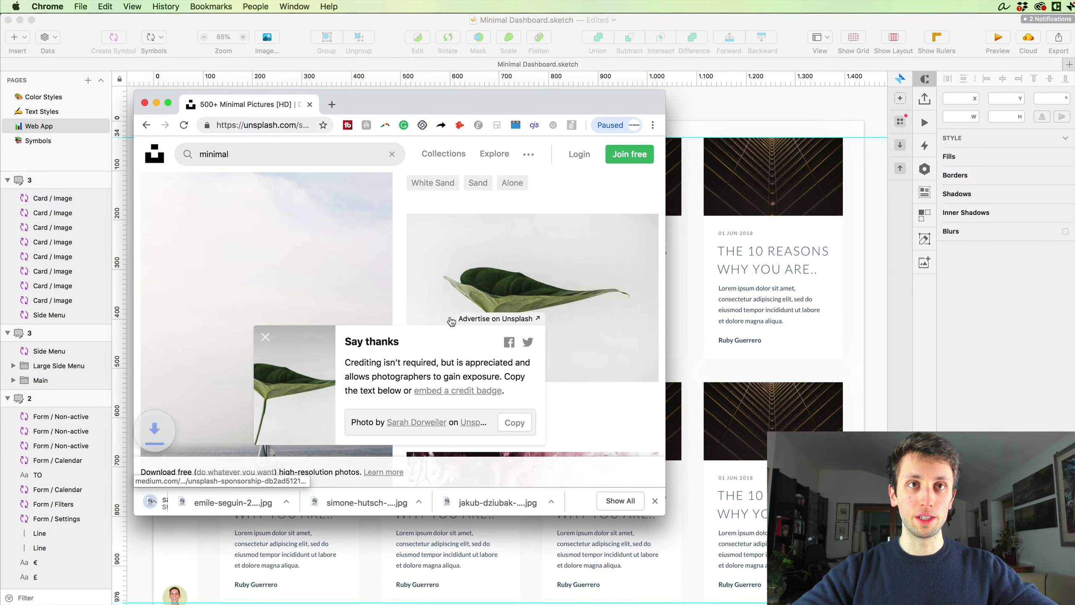
{"action": "scroll", "coordinate": [306, 287], "scroll_direction": "down", "scroll_amount": 8}
{"action": "scroll", "coordinate": [413, 264], "scroll_direction": "up", "scroll_amount": 5}
{"action": "scroll", "coordinate": [413, 264], "scroll_direction": "down", "scroll_amount": 10}
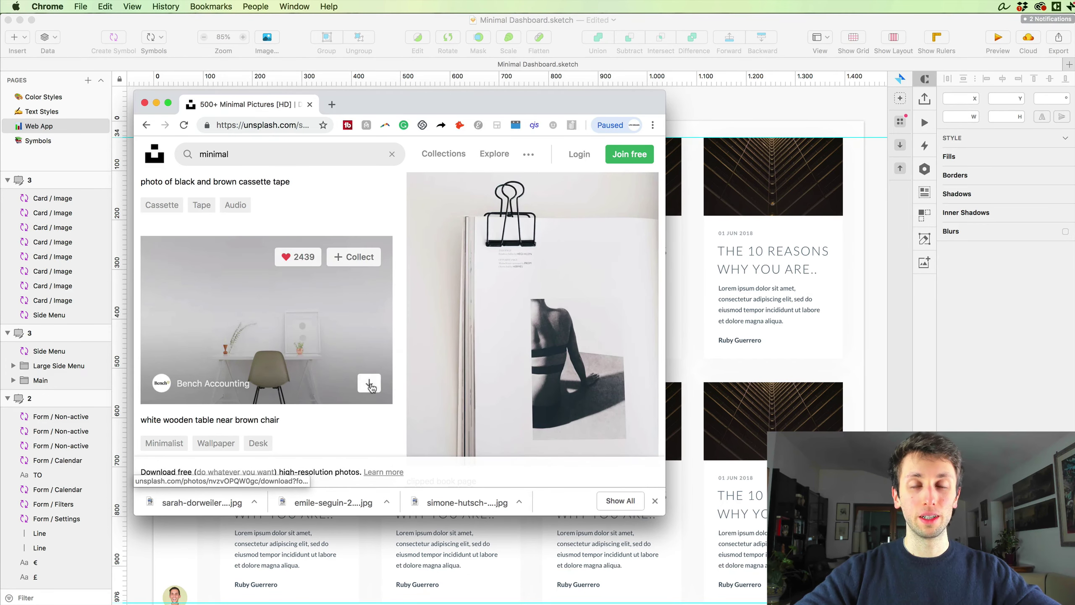
{"action": "left_click", "coordinate": [370, 387]}
{"action": "scroll", "coordinate": [506, 302], "scroll_direction": "down", "scroll_amount": 3}
- Download the gold Apple Watch flat lay, green leaf plant and white ceramic mug photos
{"action": "scroll", "coordinate": [506, 301], "scroll_direction": "down", "scroll_amount": 10}
{"action": "scroll", "coordinate": [506, 301], "scroll_direction": "up", "scroll_amount": 4}
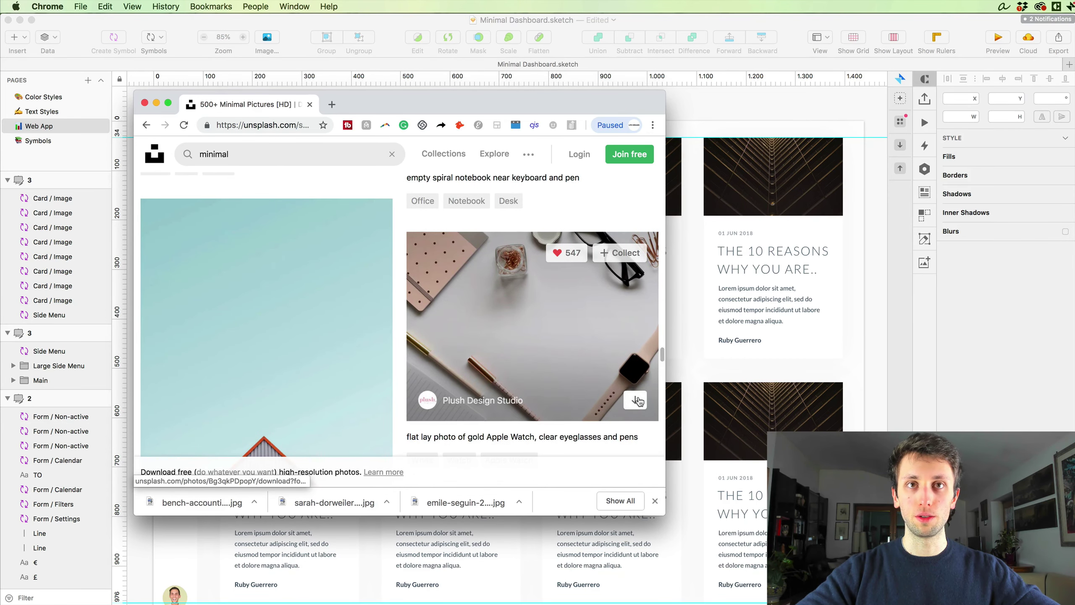
{"action": "left_click", "coordinate": [638, 401]}
{"action": "scroll", "coordinate": [425, 333], "scroll_direction": "down", "scroll_amount": 1}
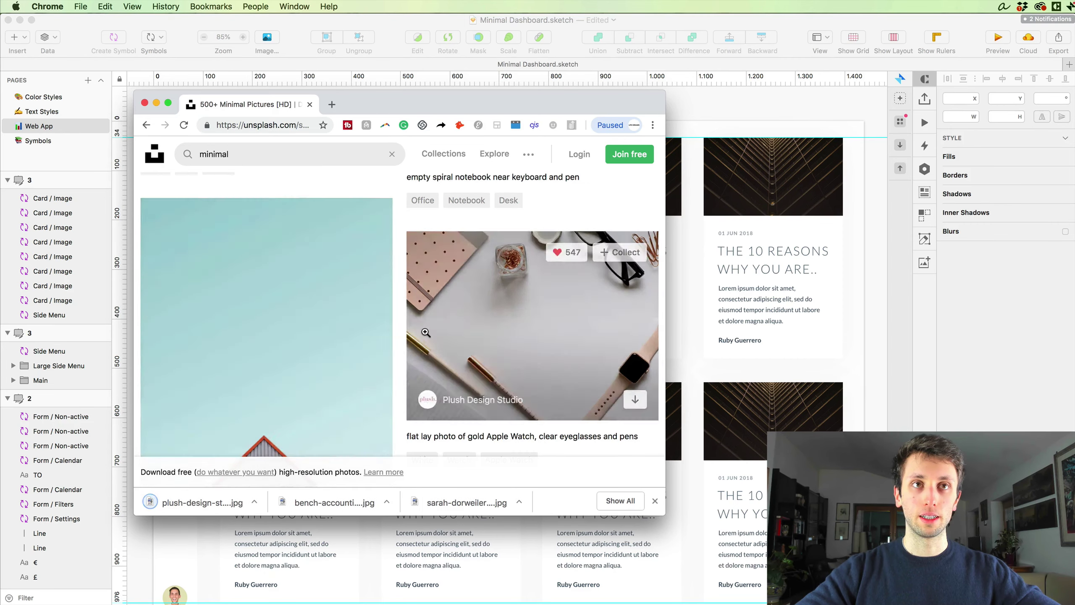
{"action": "scroll", "coordinate": [425, 333], "scroll_direction": "down", "scroll_amount": 6}
{"action": "scroll", "coordinate": [426, 332], "scroll_direction": "up", "scroll_amount": 3}
{"action": "scroll", "coordinate": [425, 332], "scroll_direction": "down", "scroll_amount": 2}
{"action": "scroll", "coordinate": [425, 333], "scroll_direction": "down", "scroll_amount": 10}
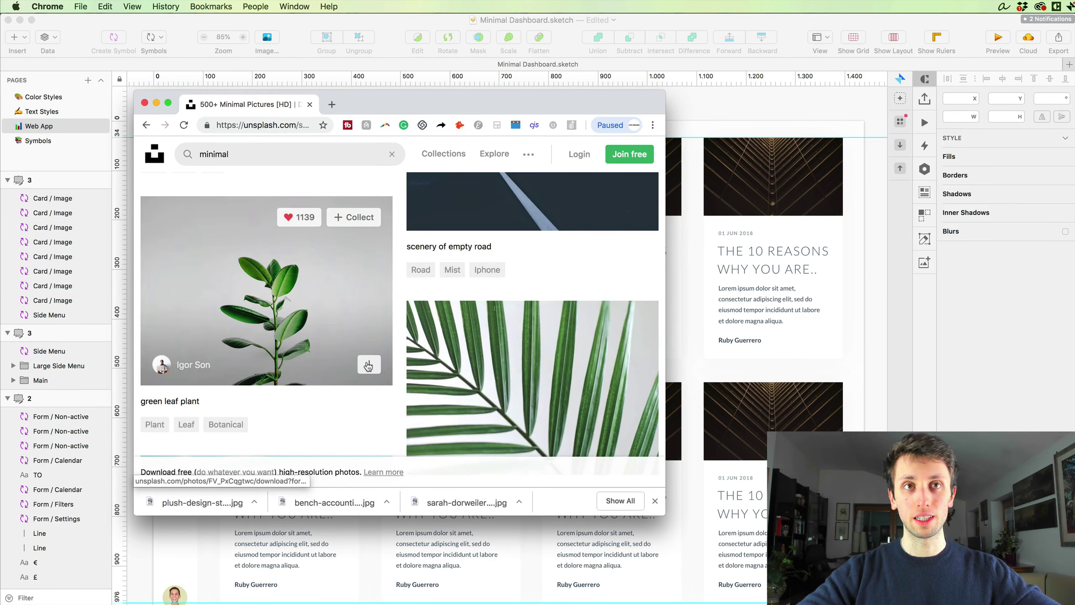
{"action": "left_click", "coordinate": [369, 365]}
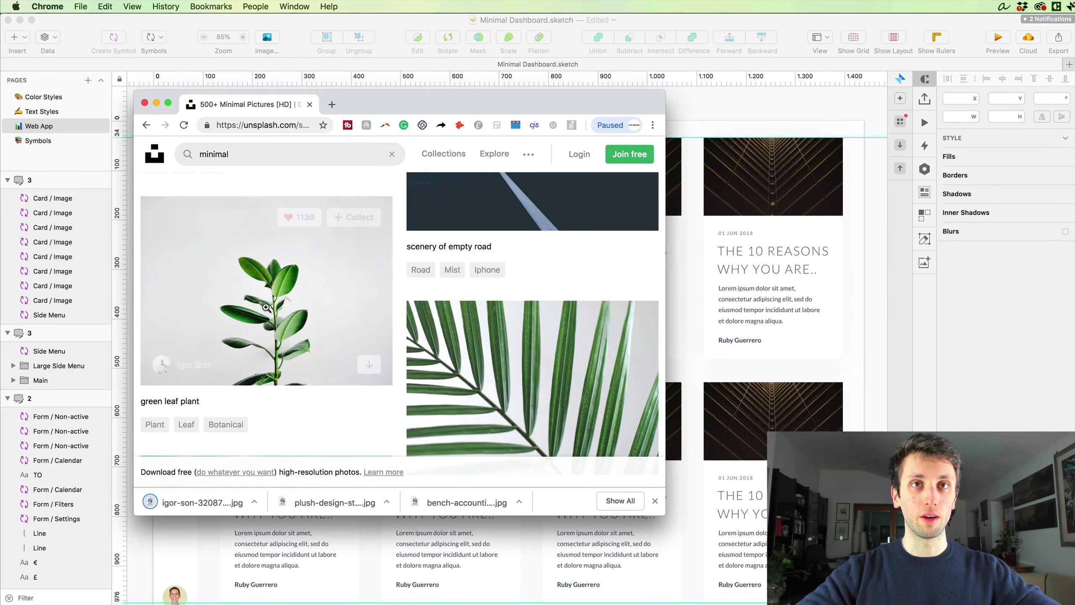
{"action": "scroll", "coordinate": [334, 315], "scroll_direction": "down", "scroll_amount": 10}
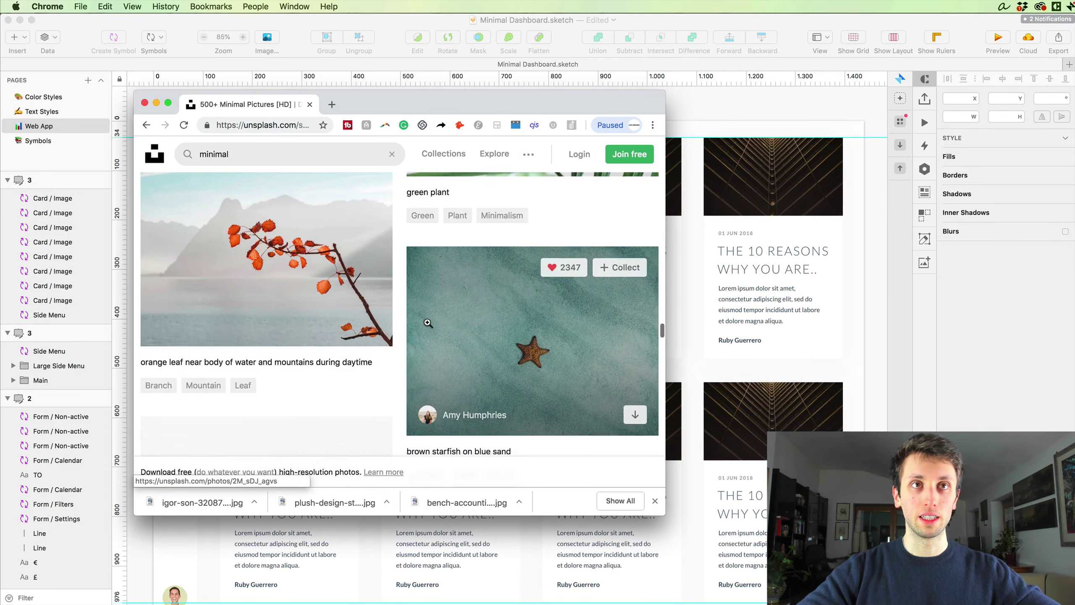
{"action": "scroll", "coordinate": [428, 323], "scroll_direction": "down", "scroll_amount": 10}
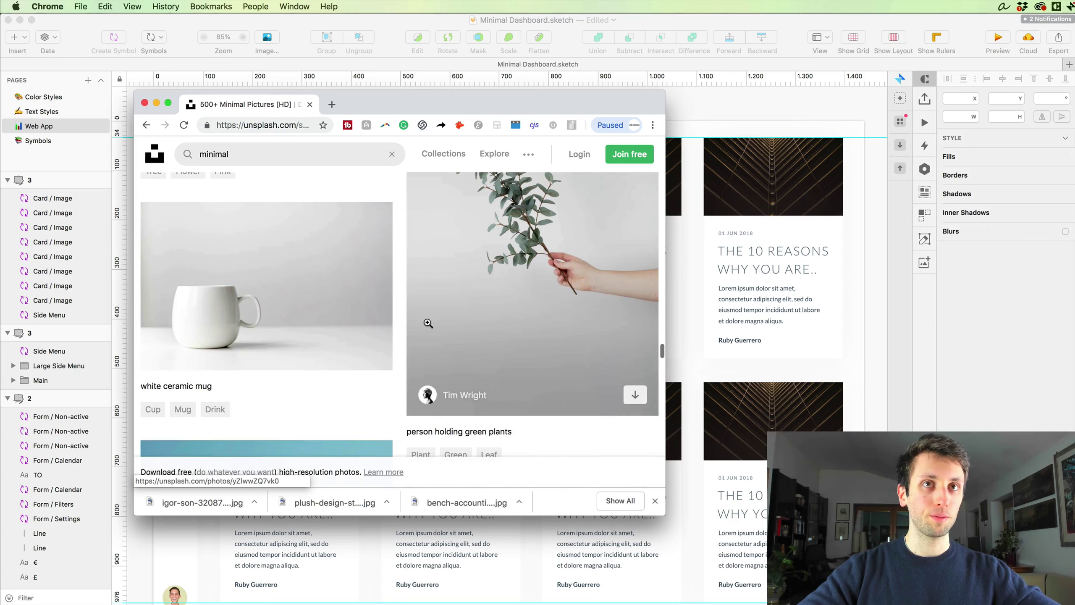
{"action": "scroll", "coordinate": [428, 323], "scroll_direction": "up", "scroll_amount": 1}
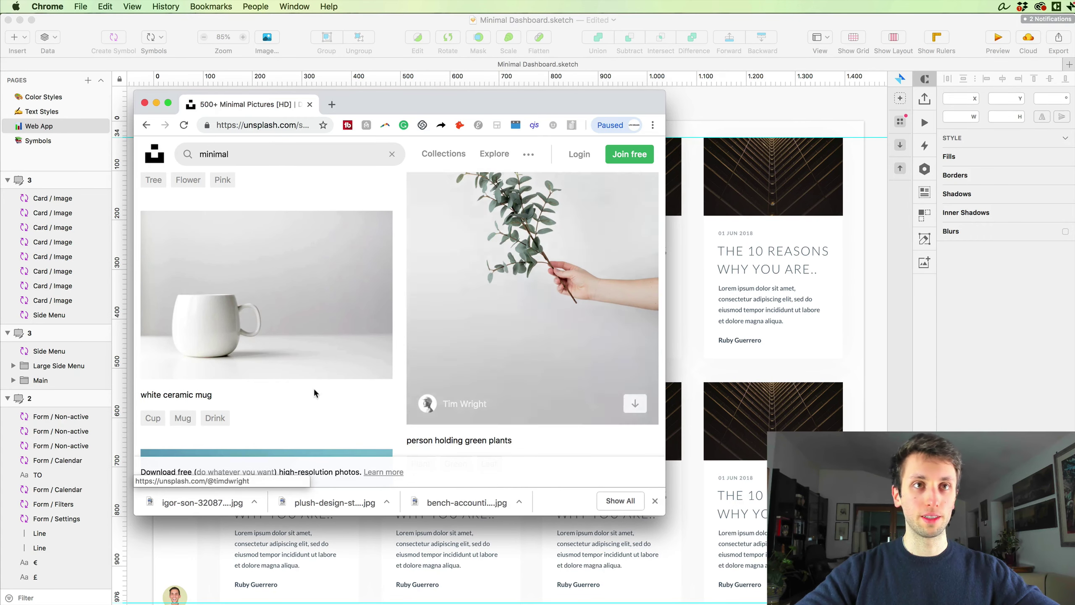
{"action": "left_click", "coordinate": [369, 359]}
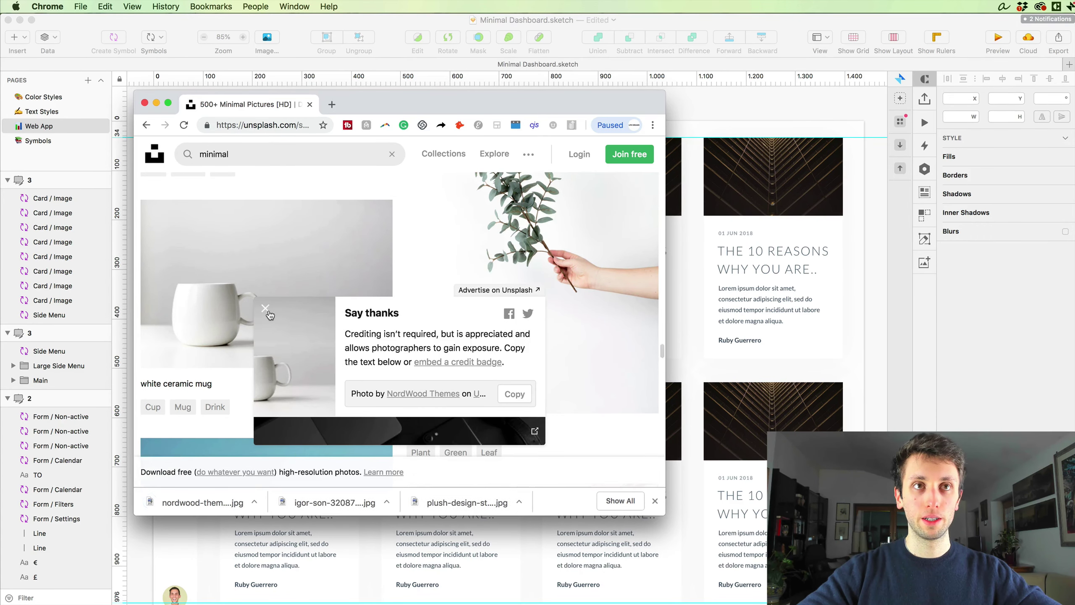
- Download the beige building, plant in glass and ferris wheel photos, dismissing the credit popups
{"action": "scroll", "coordinate": [517, 341], "scroll_direction": "down", "scroll_amount": 10}
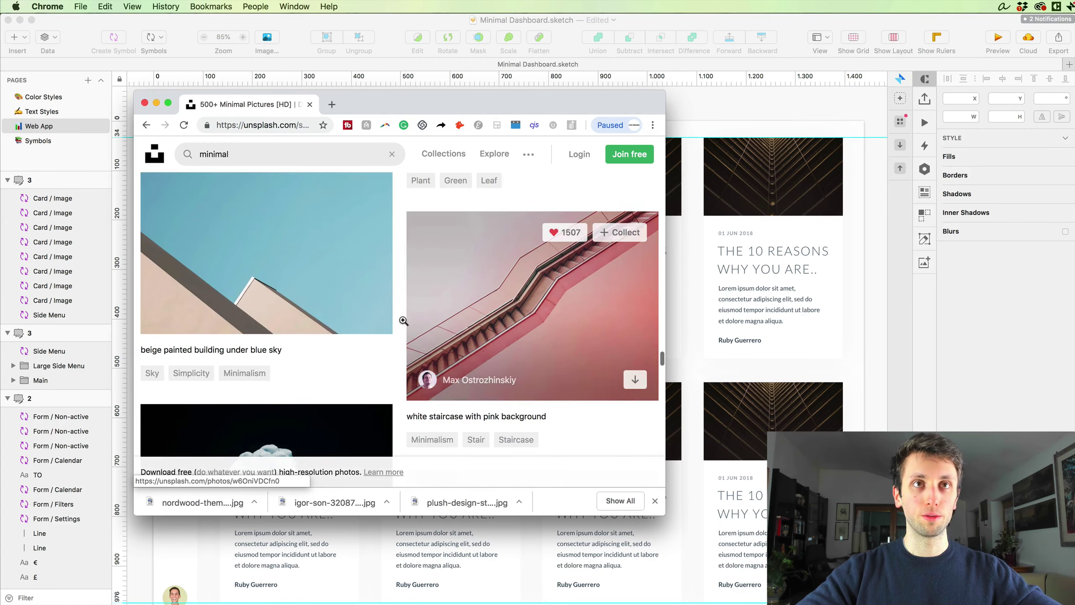
{"action": "left_click", "coordinate": [369, 312]}
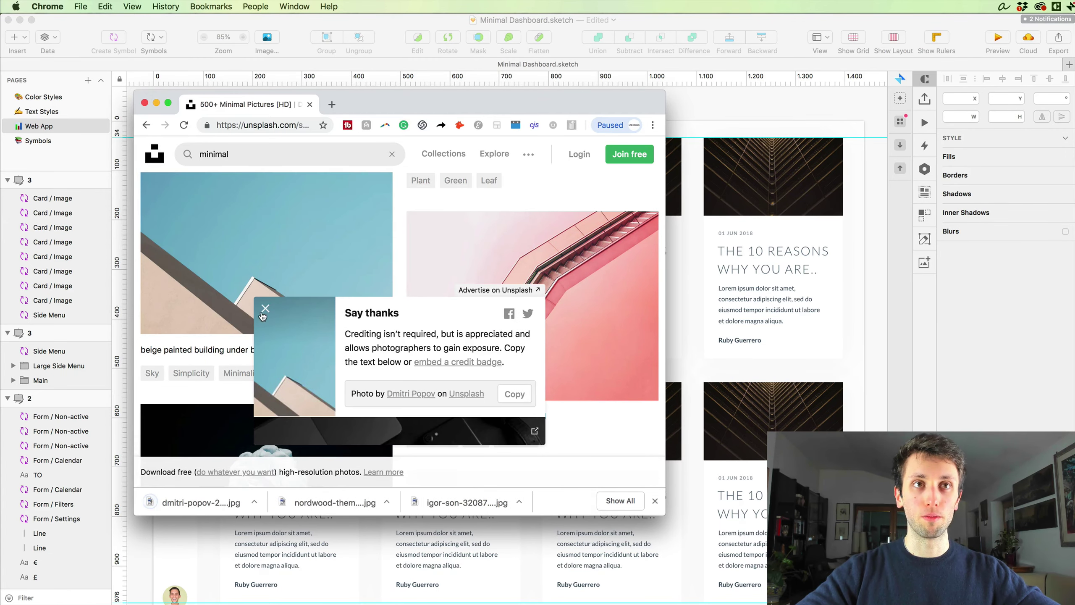
{"action": "left_click", "coordinate": [266, 308]}
{"action": "scroll", "coordinate": [512, 334], "scroll_direction": "down", "scroll_amount": 10}
{"action": "scroll", "coordinate": [512, 334], "scroll_direction": "up", "scroll_amount": 4}
{"action": "scroll", "coordinate": [513, 334], "scroll_direction": "down", "scroll_amount": 1}
{"action": "left_click", "coordinate": [635, 314]}
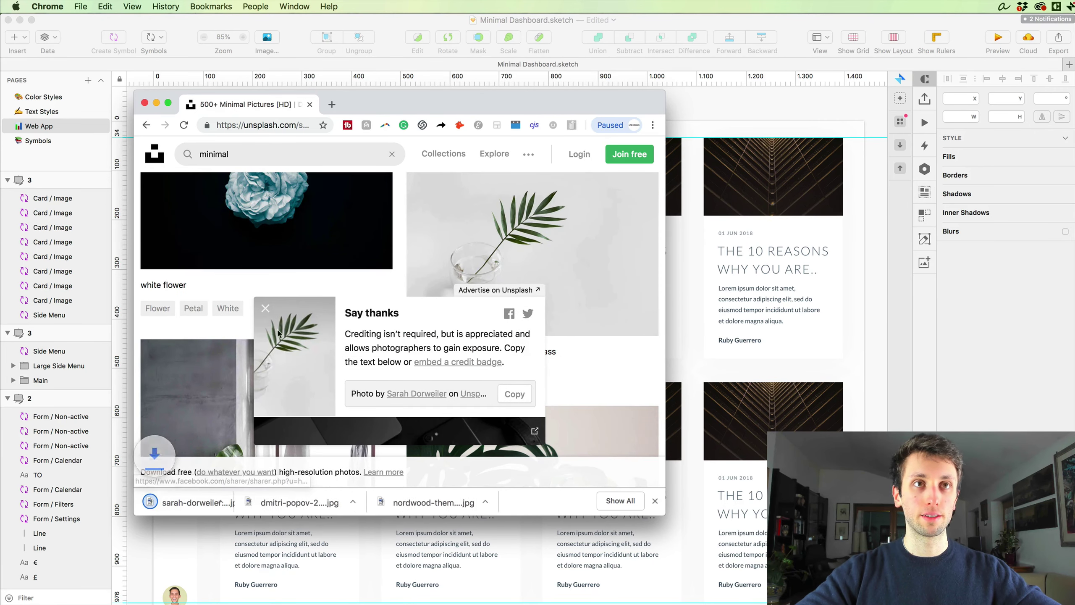
{"action": "left_click", "coordinate": [265, 336]}
{"action": "scroll", "coordinate": [475, 354], "scroll_direction": "down", "scroll_amount": 15}
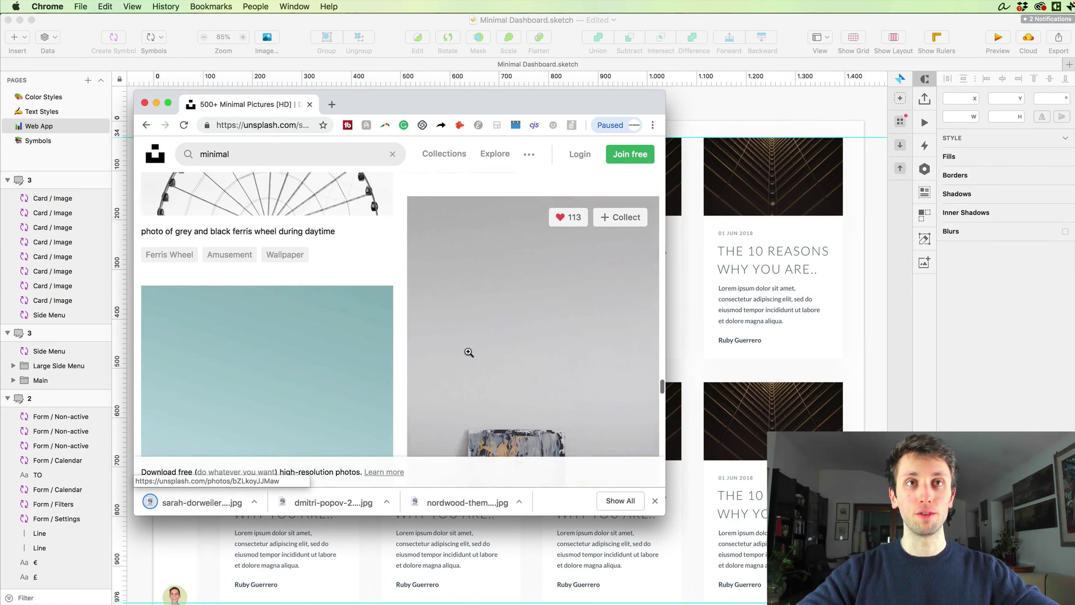
{"action": "scroll", "coordinate": [467, 355], "scroll_direction": "up", "scroll_amount": 5}
{"action": "left_click", "coordinate": [371, 361]}
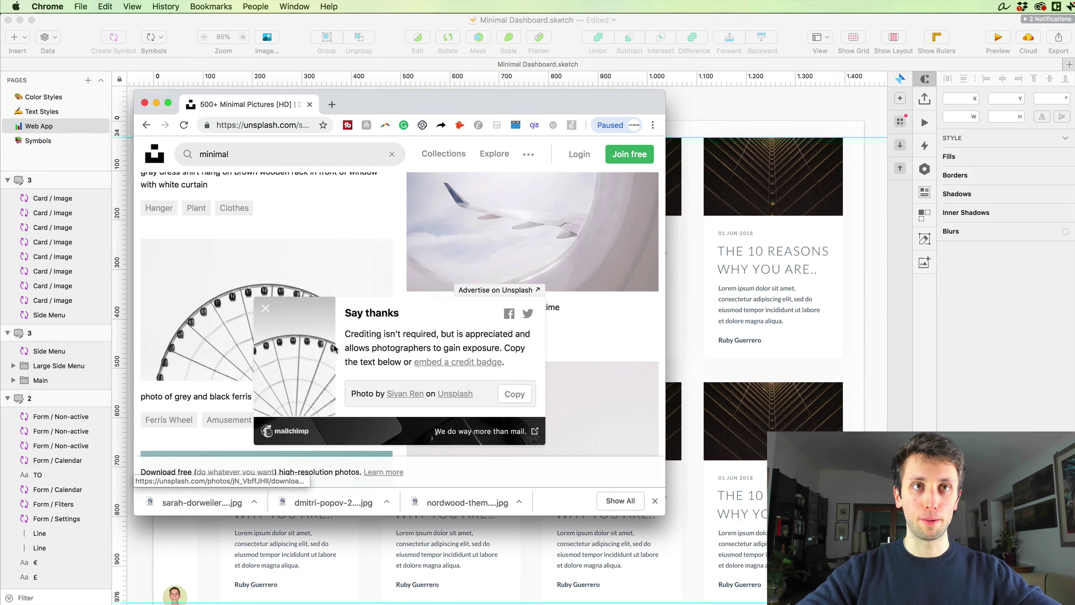
{"action": "left_click", "coordinate": [413, 307]}
- Download the Mini Ma List poster photo and close the Unsplash browser window
{"action": "scroll", "coordinate": [413, 307], "scroll_direction": "down", "scroll_amount": 6}
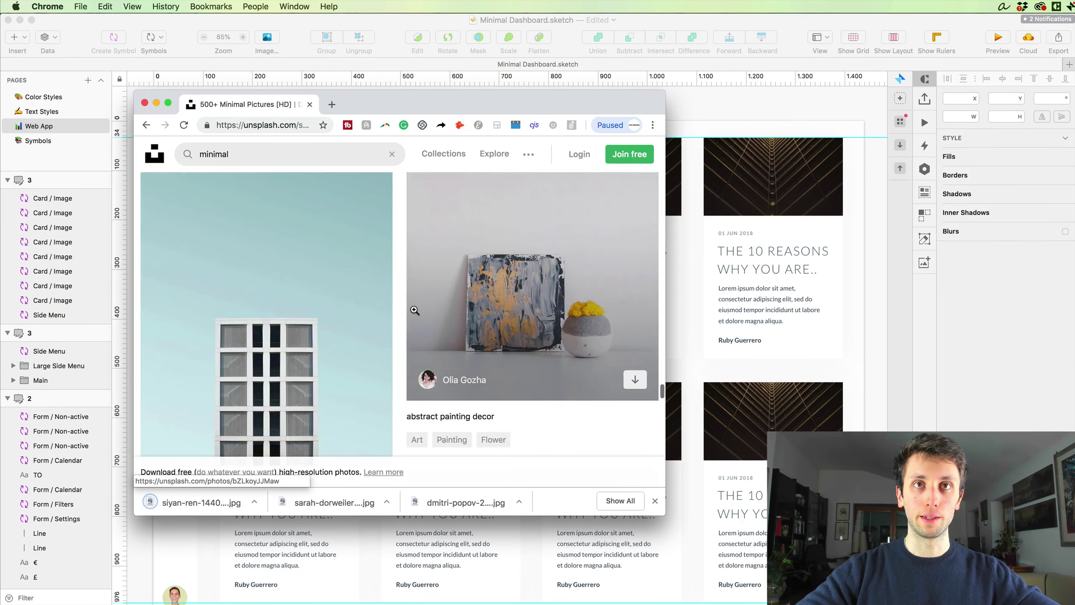
{"action": "scroll", "coordinate": [414, 309], "scroll_direction": "down", "scroll_amount": 8}
{"action": "scroll", "coordinate": [547, 391], "scroll_direction": "up", "scroll_amount": 2}
{"action": "scroll", "coordinate": [547, 392], "scroll_direction": "down", "scroll_amount": 10}
{"action": "scroll", "coordinate": [547, 393], "scroll_direction": "down", "scroll_amount": 6}
{"action": "scroll", "coordinate": [547, 324], "scroll_direction": "up", "scroll_amount": 1}
{"action": "left_click", "coordinate": [369, 276]}
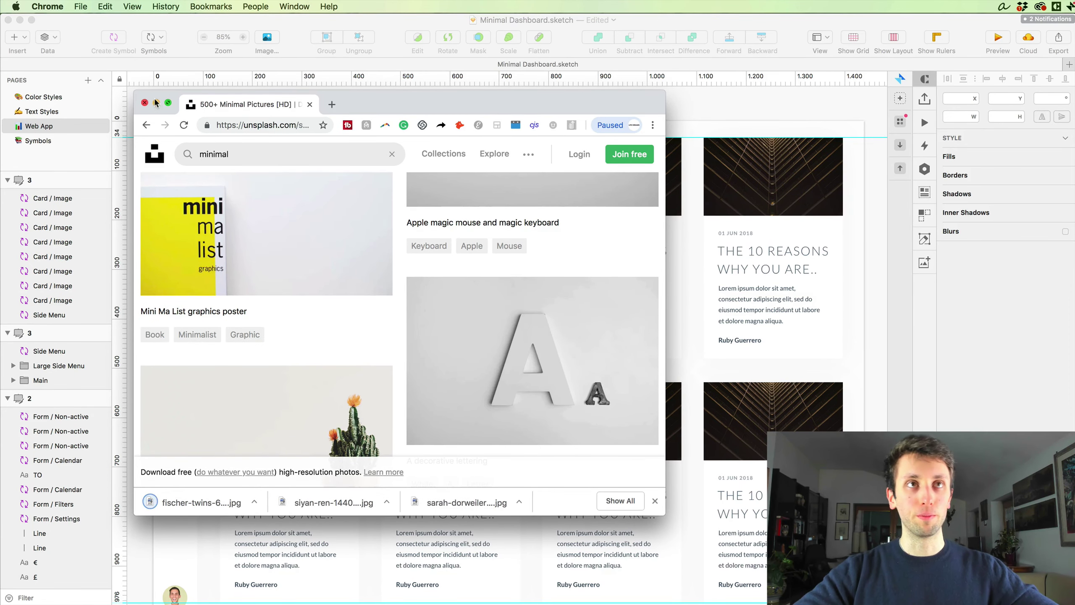
{"action": "key", "text": "super+w"}
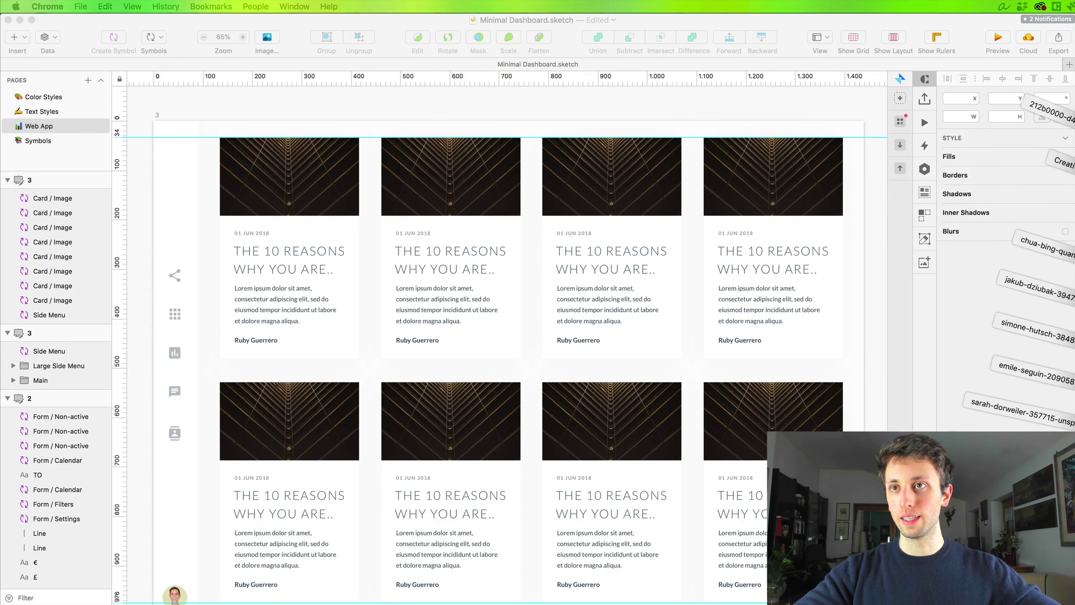
{"action": "left_click", "coordinate": [1058, 68]}
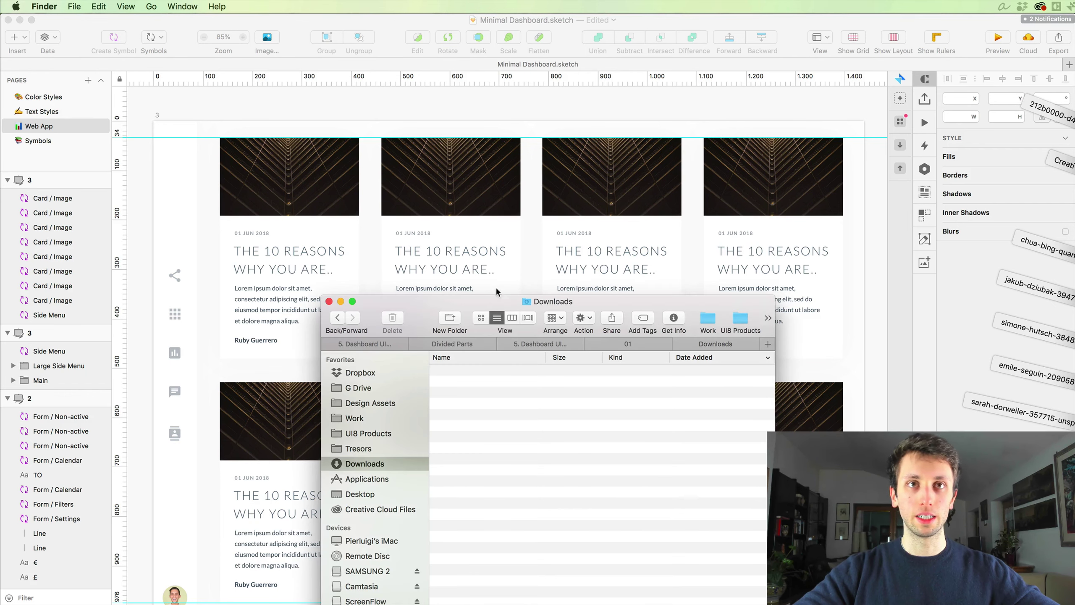
{"action": "left_click_drag", "start_coordinate": [501, 302], "coordinate": [1074, 336]}
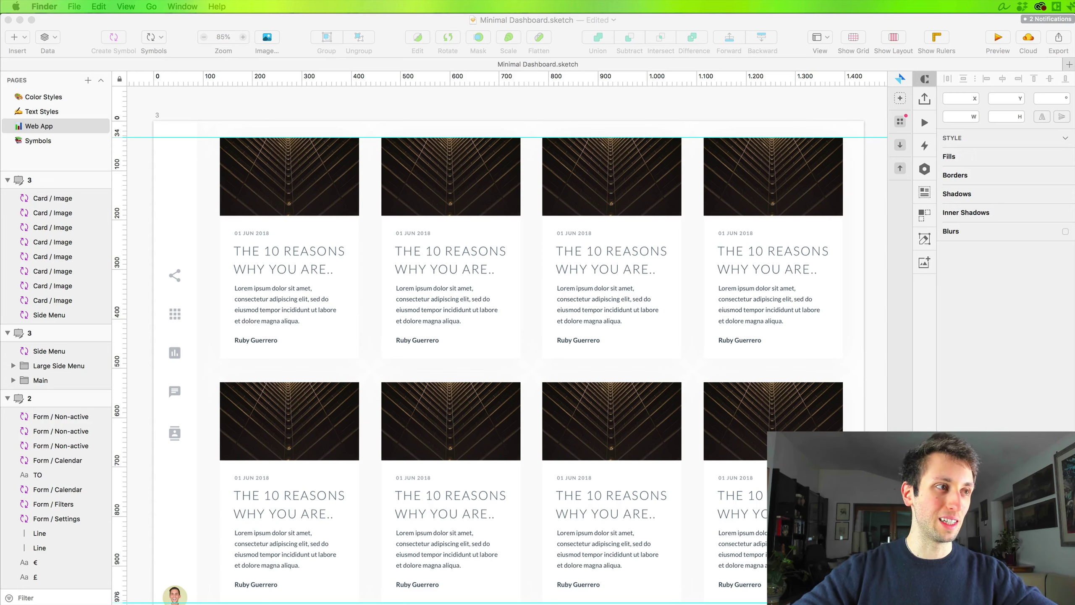
- Select all eight Card / Image cards across both rows and show the Craft Data panel
{"action": "left_click", "coordinate": [271, 197]}
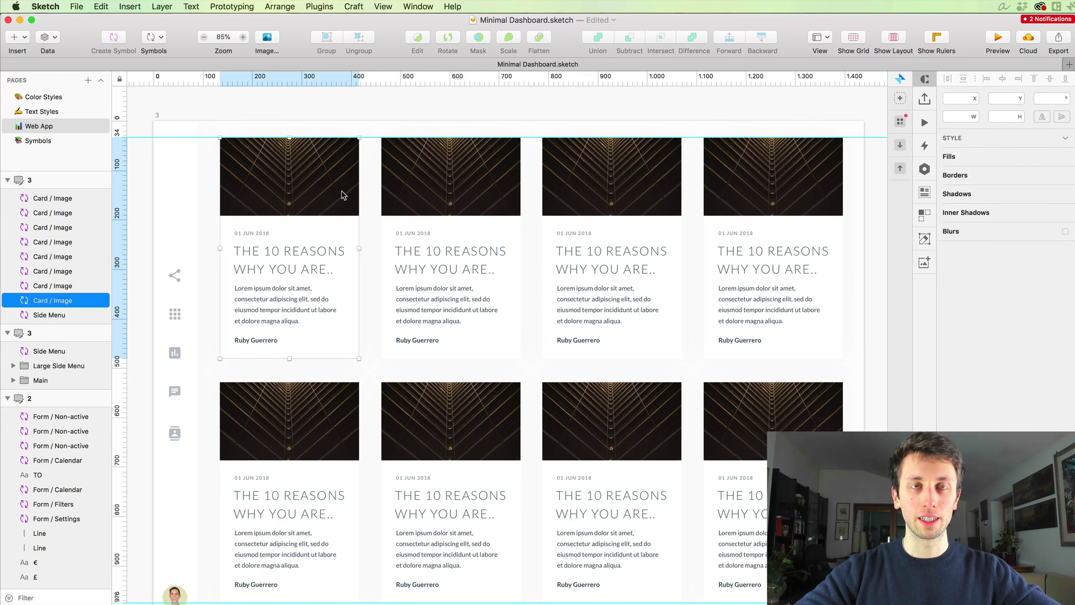
{"action": "left_click", "coordinate": [435, 229], "text": "shift"}
{"action": "left_click", "coordinate": [655, 216], "text": "shift"}
{"action": "left_click", "coordinate": [780, 223], "text": "shift"}
{"action": "left_click", "coordinate": [735, 417], "text": "shift"}
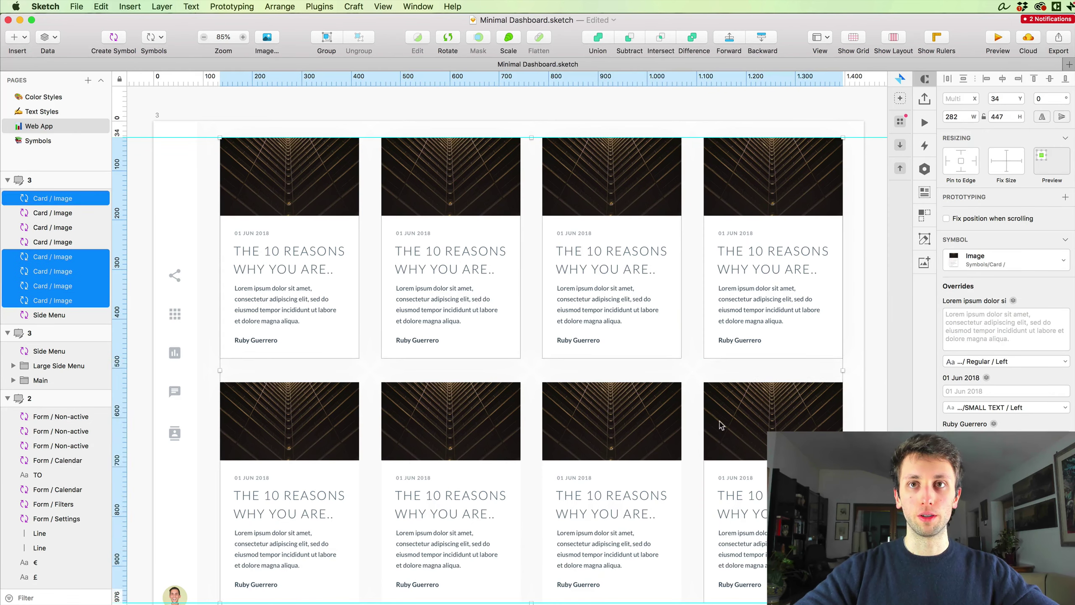
{"action": "left_click", "coordinate": [611, 423], "text": "shift"}
{"action": "left_click", "coordinate": [451, 433], "text": "shift"}
{"action": "left_click", "coordinate": [286, 430], "text": "shift"}
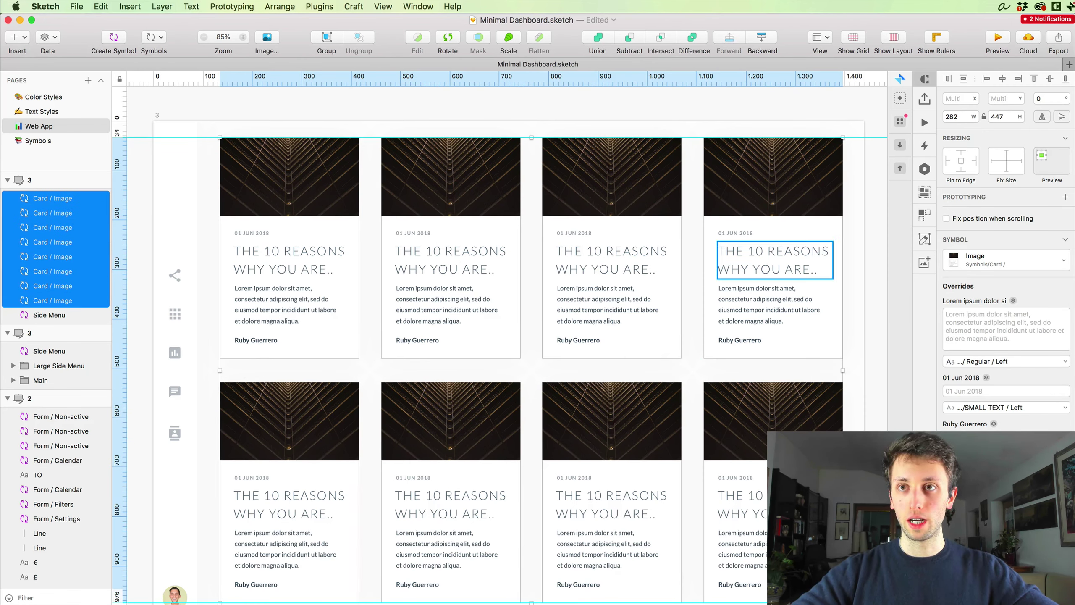
{"action": "left_click", "coordinate": [925, 192]}
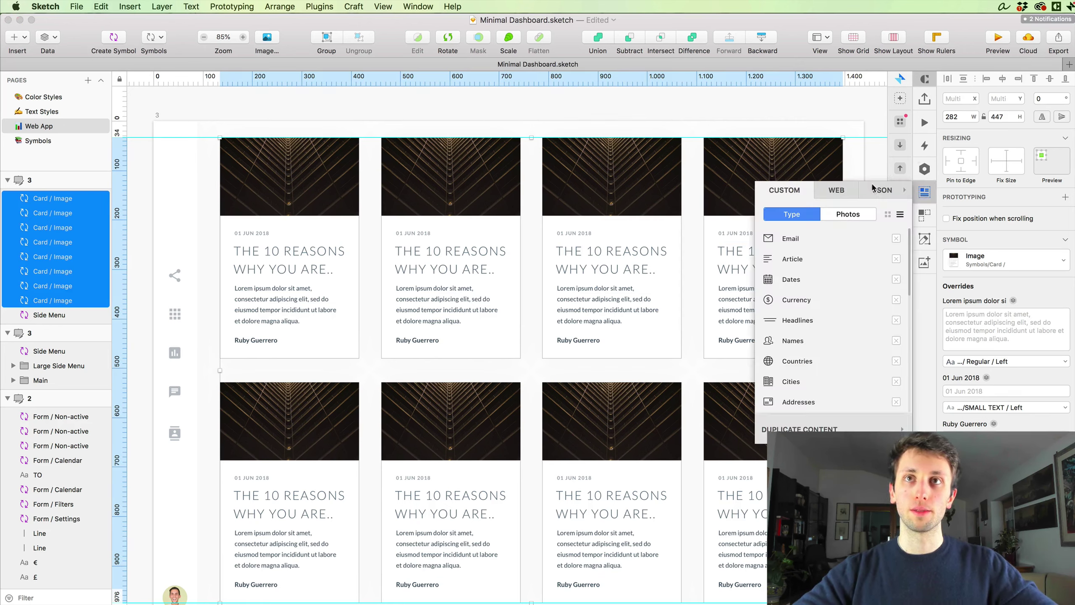
- Set Craft Photos to the Desktop Image folder and place its photos into the selected cards
{"action": "left_click", "coordinate": [838, 215]}
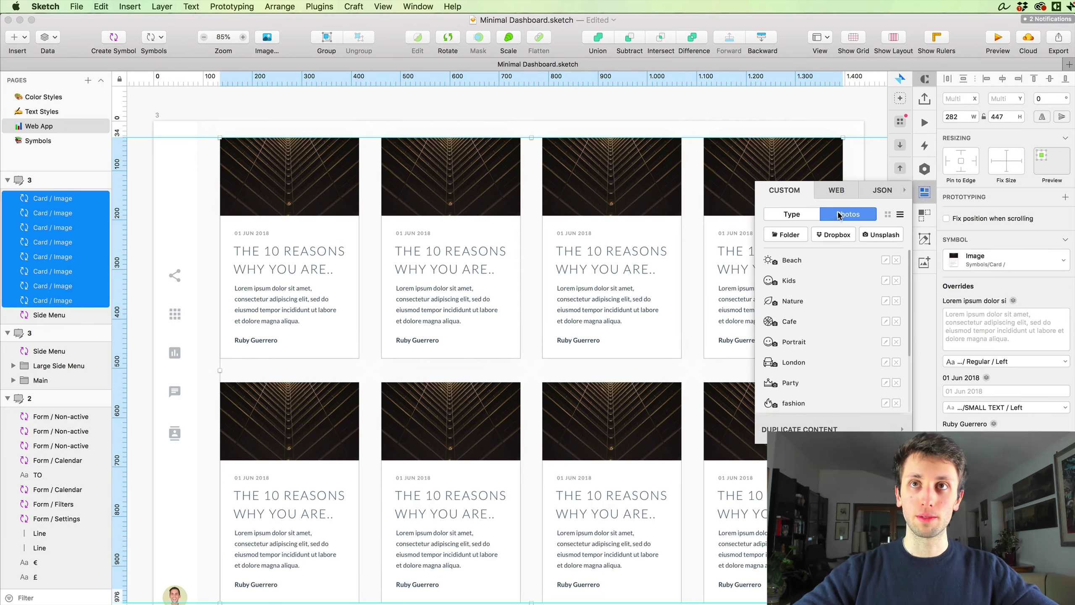
{"action": "left_click", "coordinate": [778, 235]}
{"action": "left_click", "coordinate": [854, 318]}
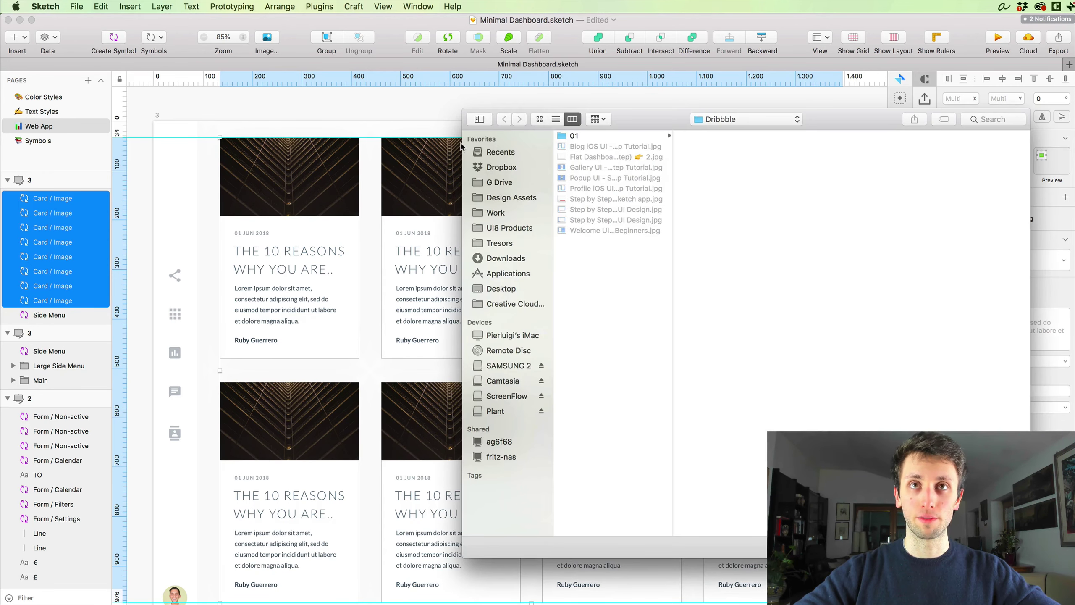
{"action": "left_click", "coordinate": [513, 288]}
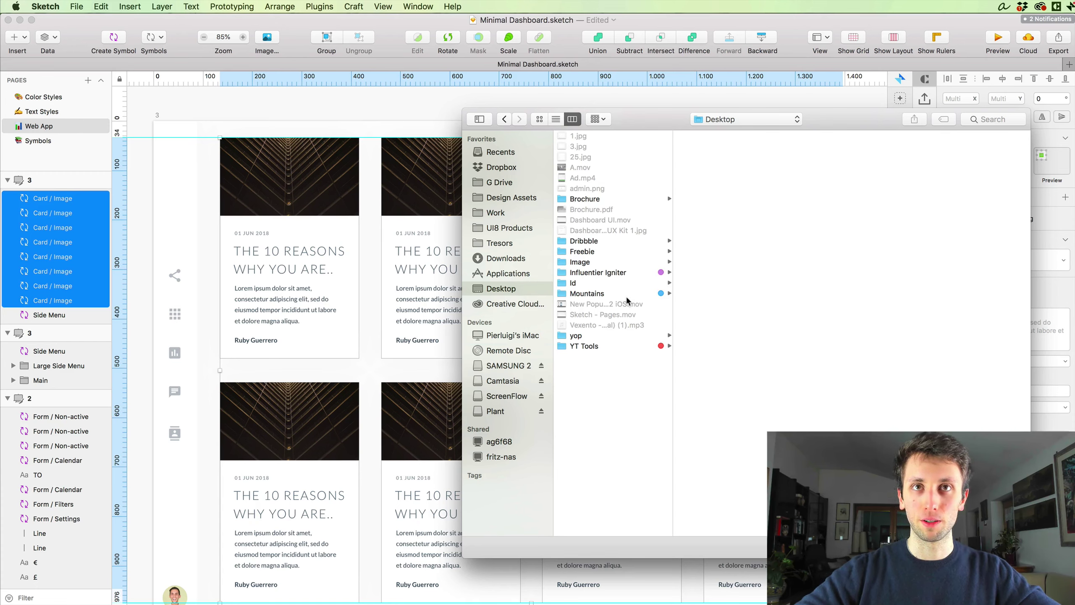
{"action": "left_click", "coordinate": [603, 252]}
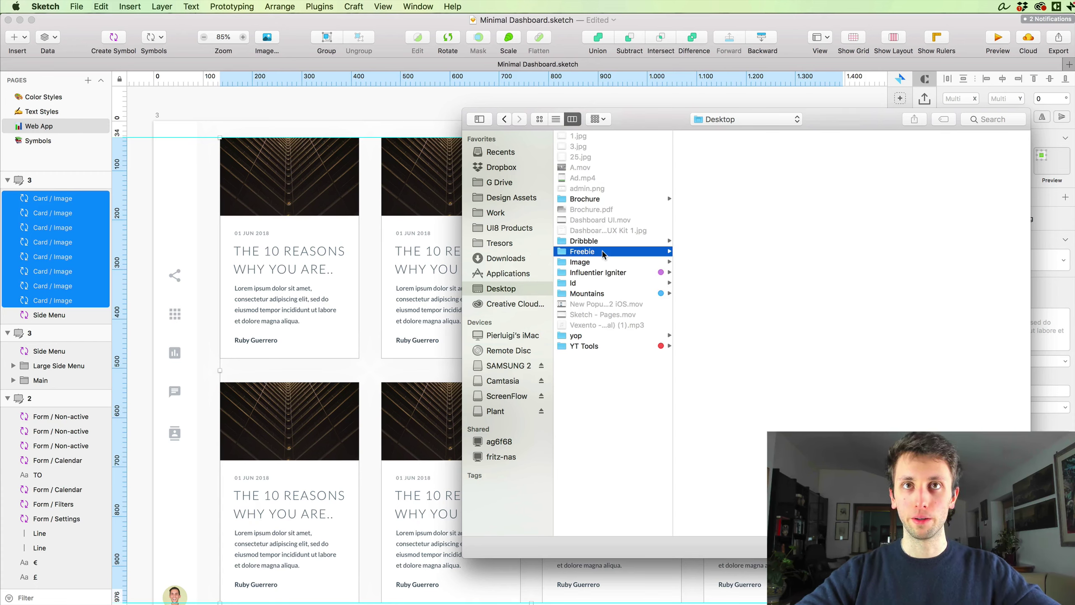
{"action": "left_click", "coordinate": [601, 262]}
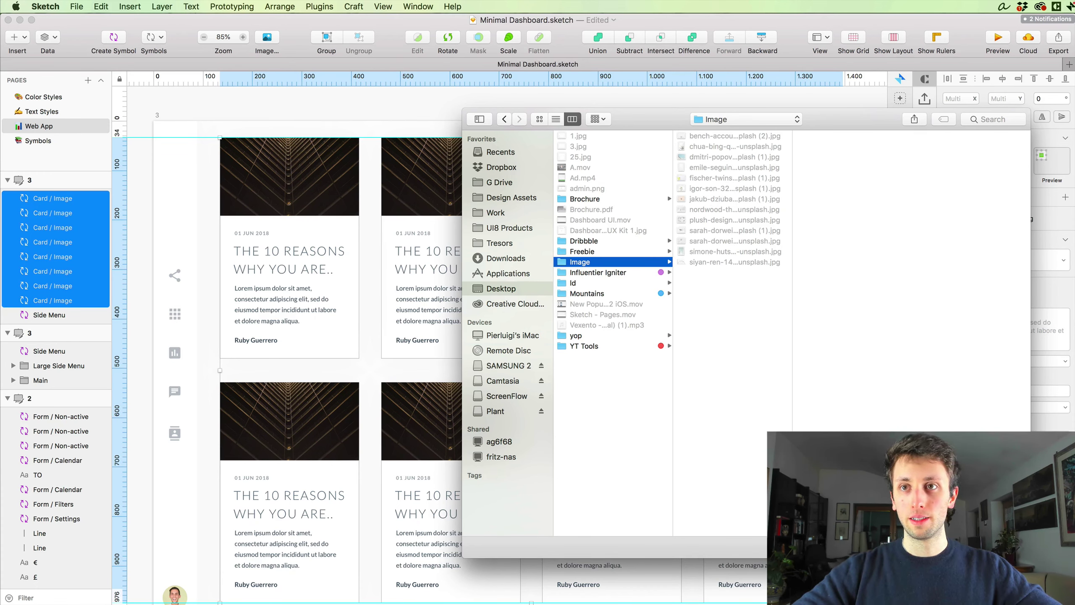
{"action": "key", "text": "Return"}
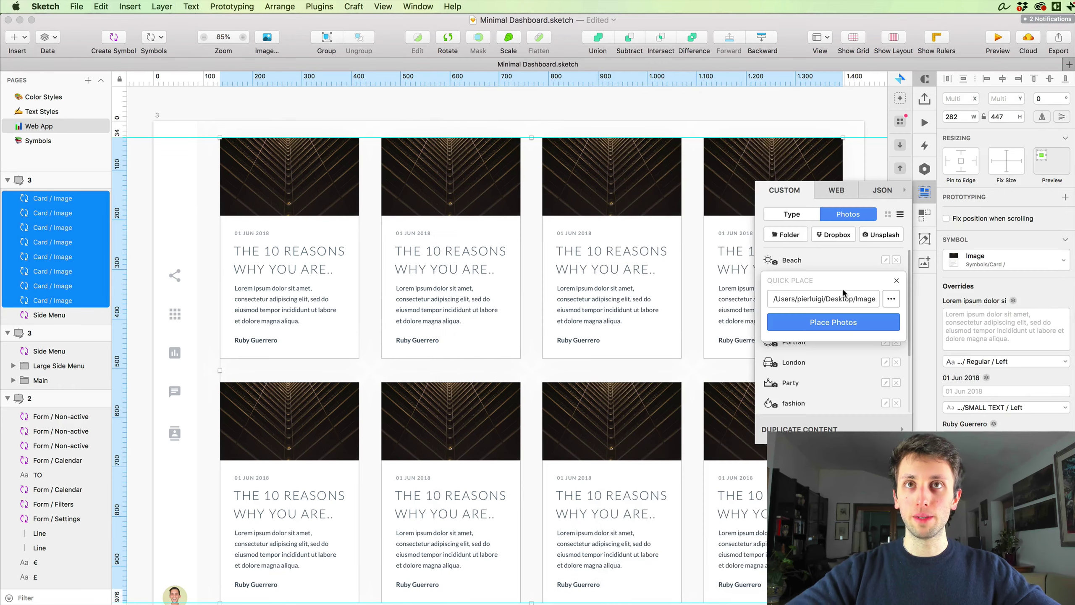
{"action": "left_click", "coordinate": [842, 323]}
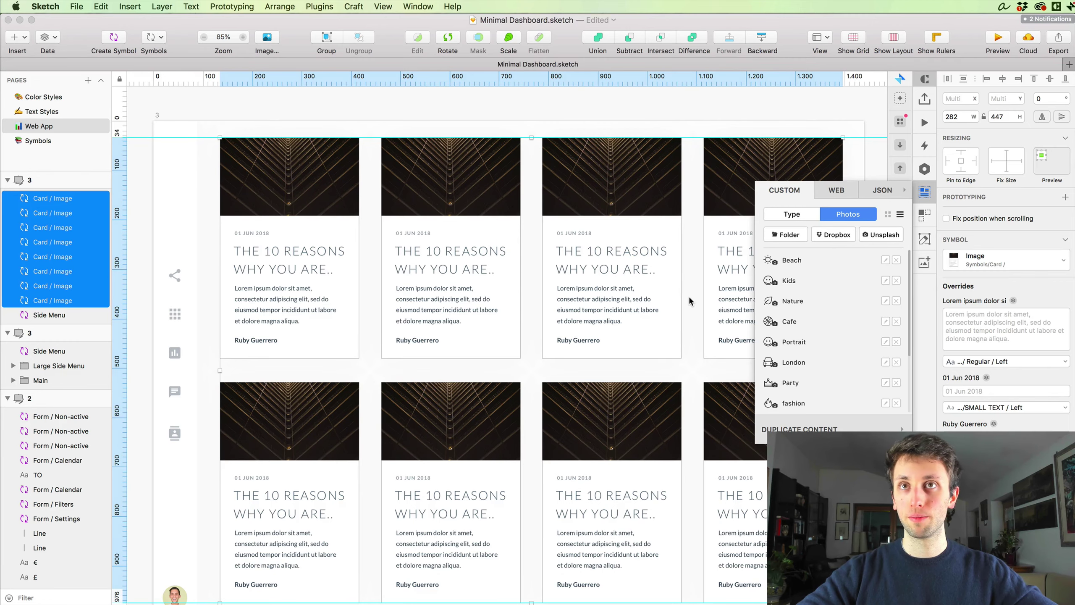
- Close the folder options, select only the top-left card, and close the Craft panel
{"action": "scroll", "coordinate": [688, 295], "scroll_direction": "down", "scroll_amount": 3}
{"action": "scroll", "coordinate": [687, 295], "scroll_direction": "right", "scroll_amount": 3}
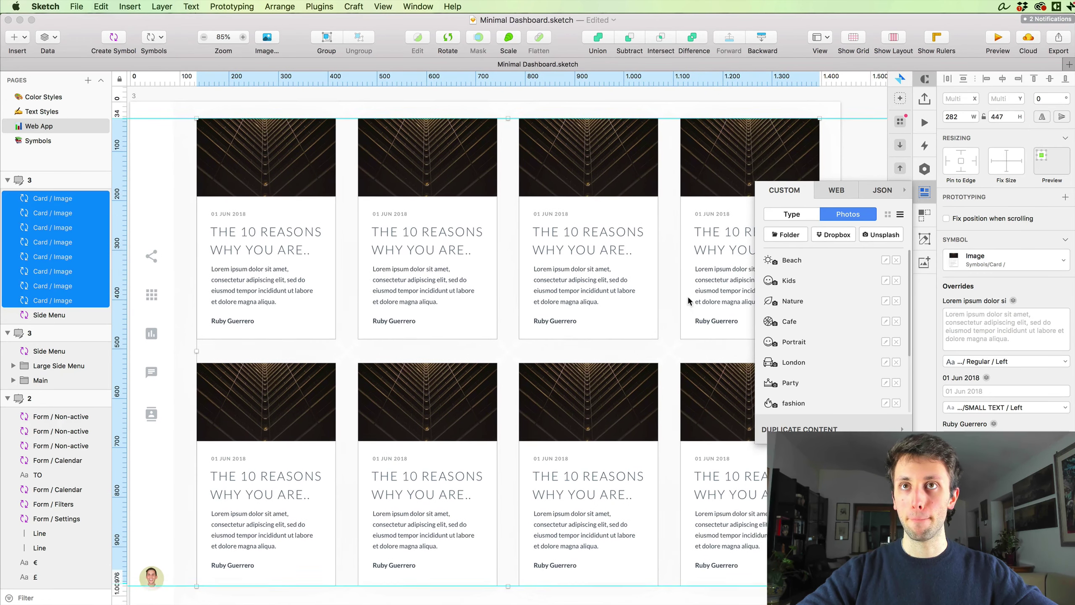
{"action": "scroll", "coordinate": [687, 295], "scroll_direction": "up", "scroll_amount": 2}
{"action": "left_click", "coordinate": [781, 236]}
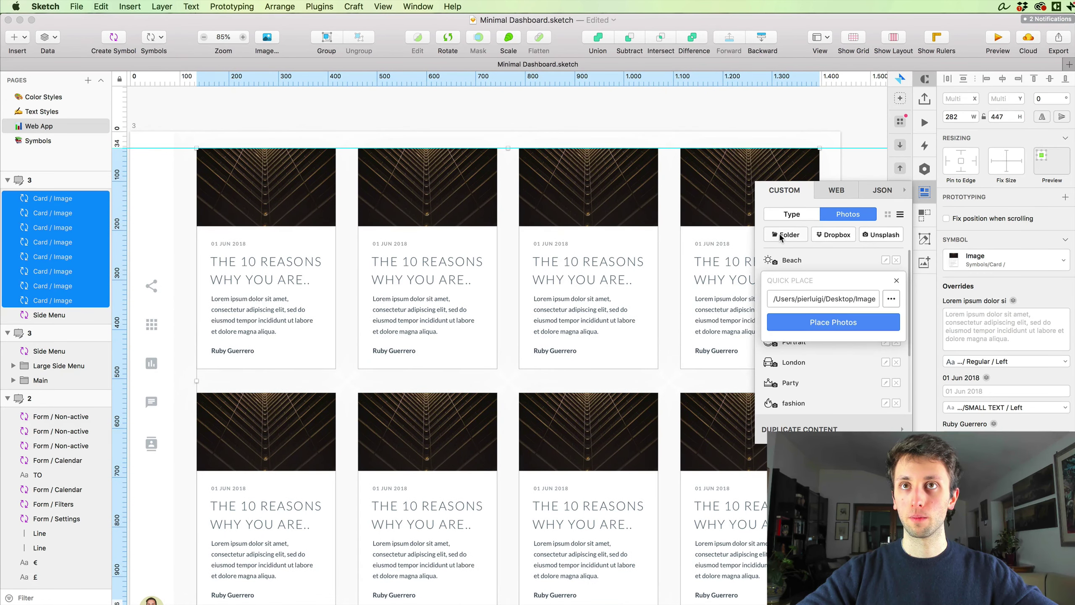
{"action": "left_click", "coordinate": [835, 323]}
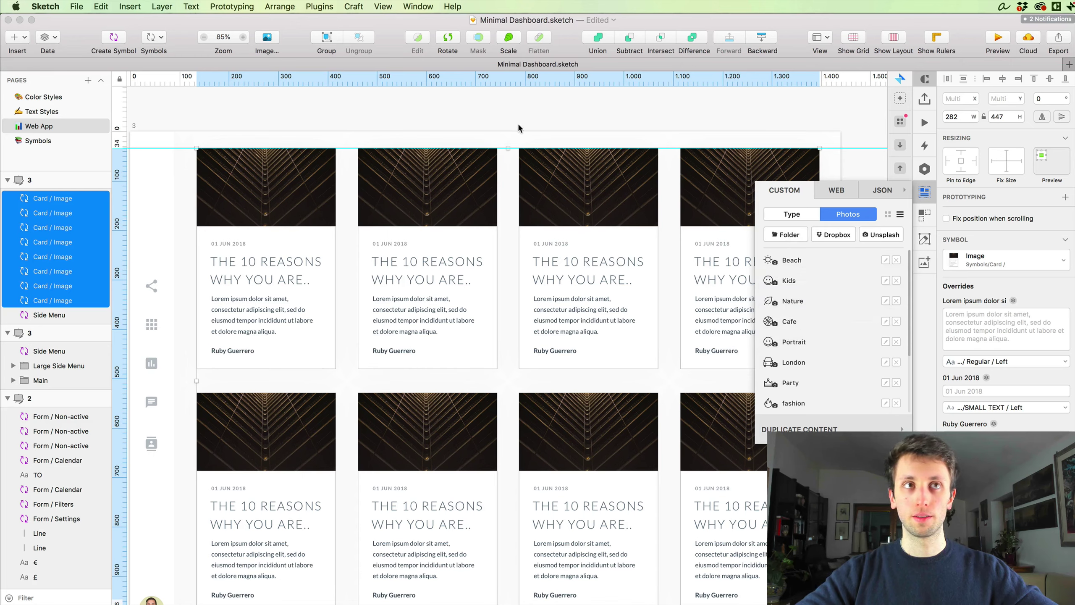
{"action": "left_click", "coordinate": [546, 108]}
{"action": "left_click", "coordinate": [283, 174]}
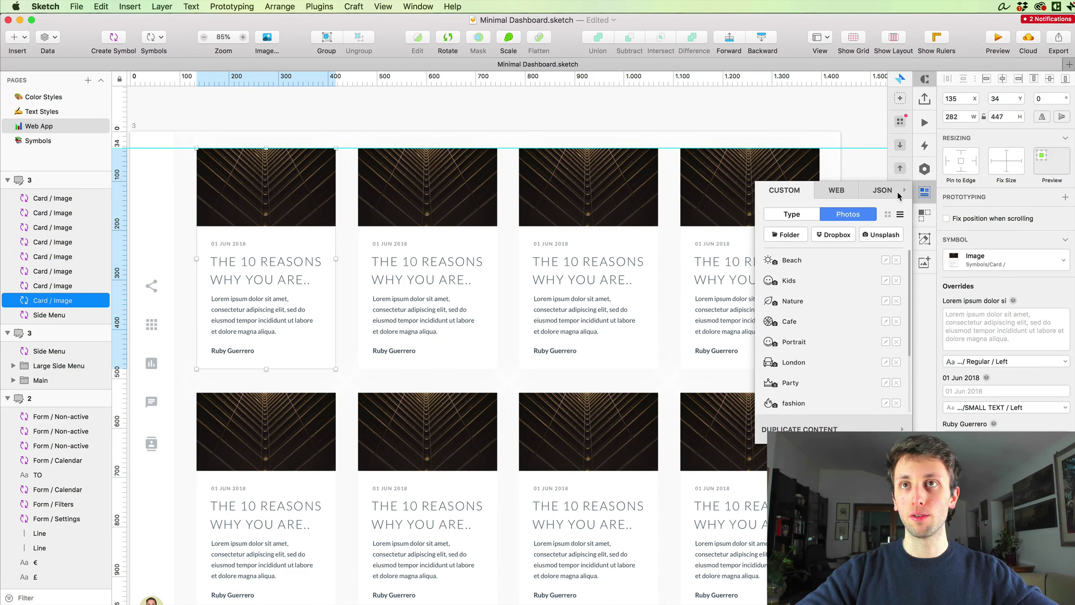
{"action": "left_click", "coordinate": [924, 192]}
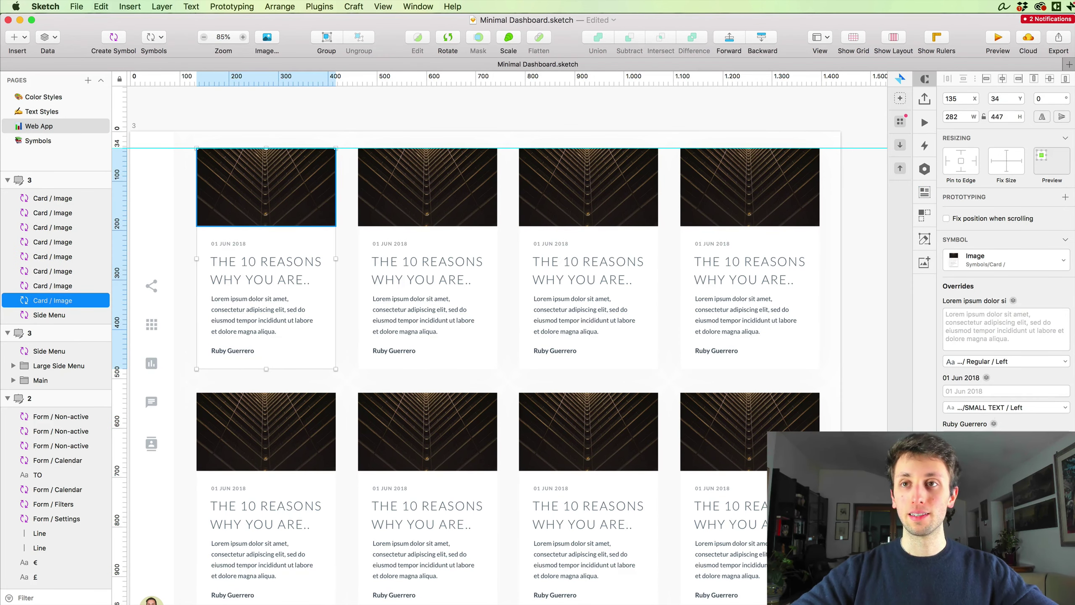
- Put the desk photo in the first top card and the plant photo in the second
{"action": "key", "text": "super+shift+k"}
{"action": "left_click", "coordinate": [601, 145]}
{"action": "key", "text": "Up"}
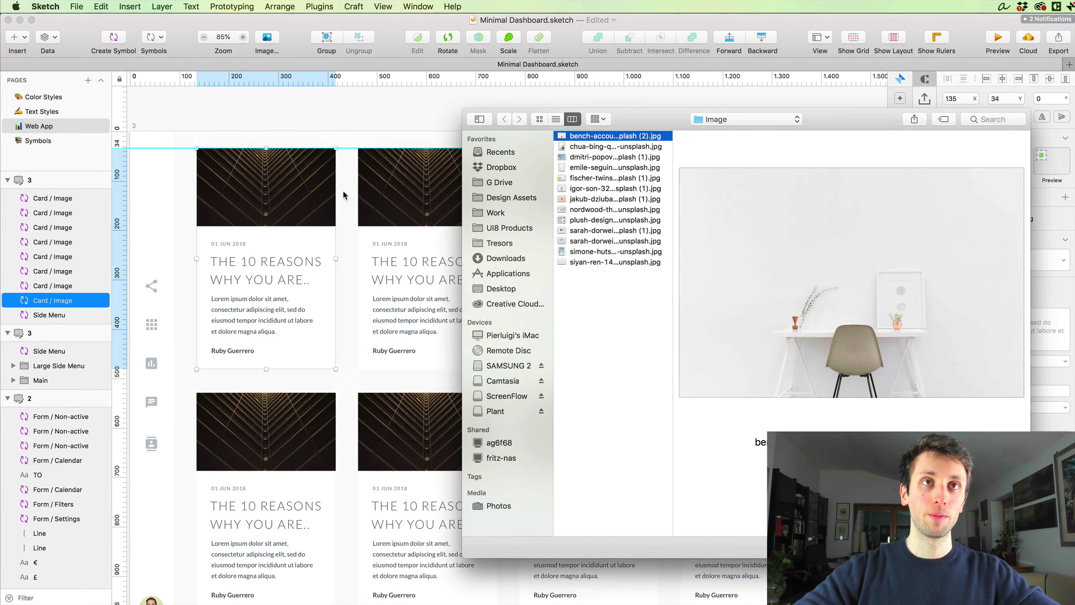
{"action": "key", "text": "Return"}
{"action": "left_click", "coordinate": [375, 193]}
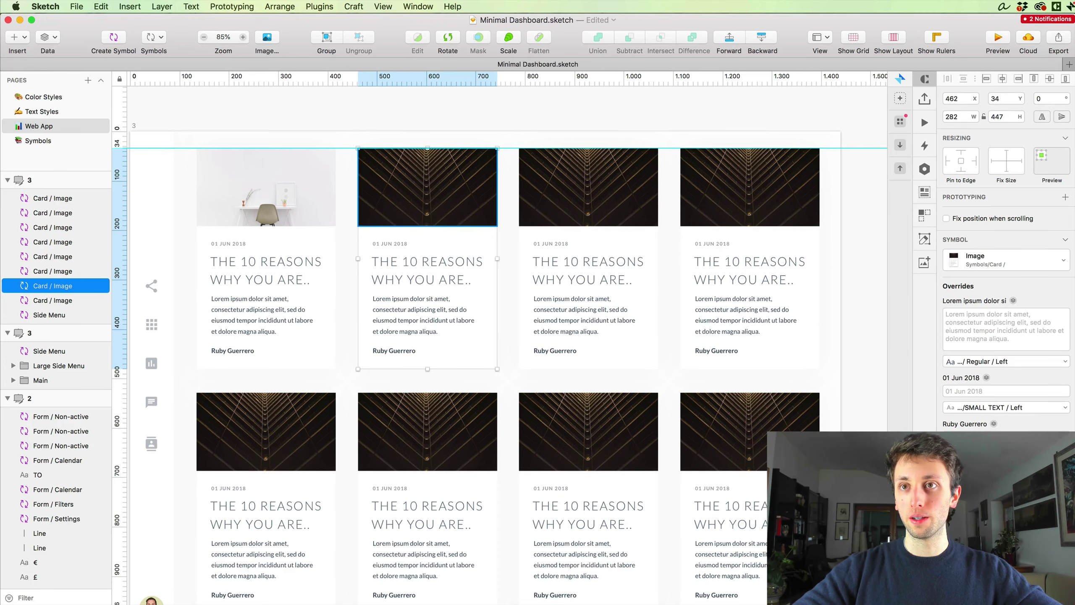
{"action": "double_click", "coordinate": [428, 186]}
{"action": "left_click", "coordinate": [598, 156]}
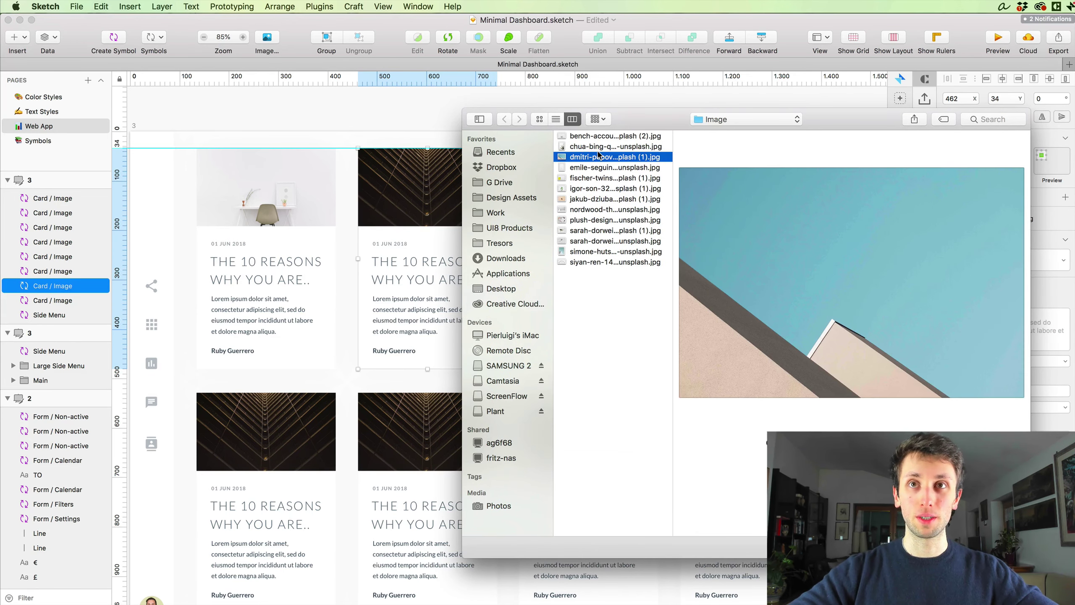
{"action": "key", "text": "Up"}
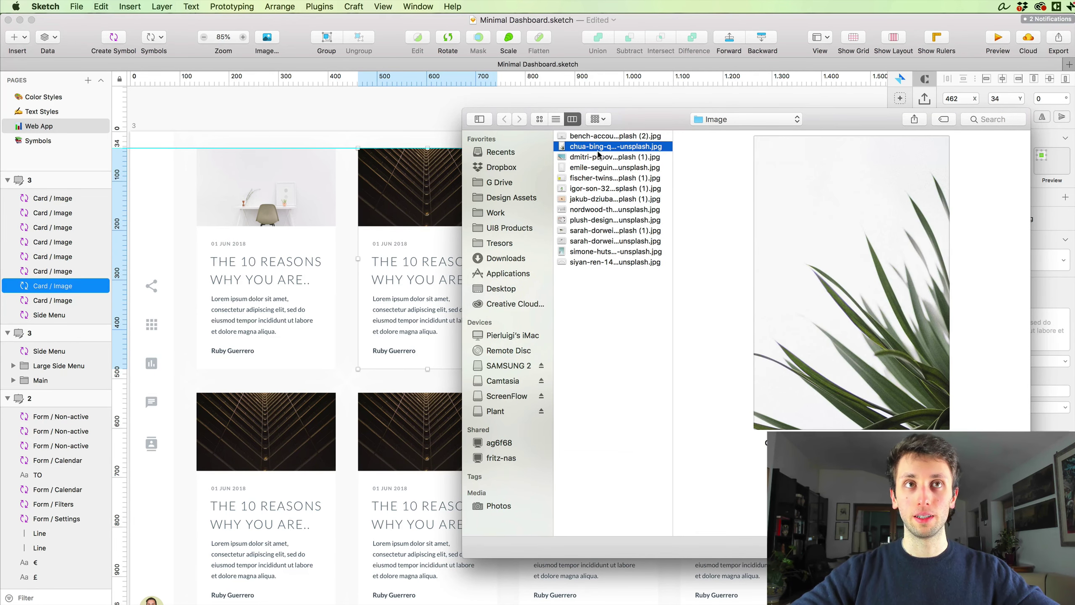
{"action": "key", "text": "Return"}
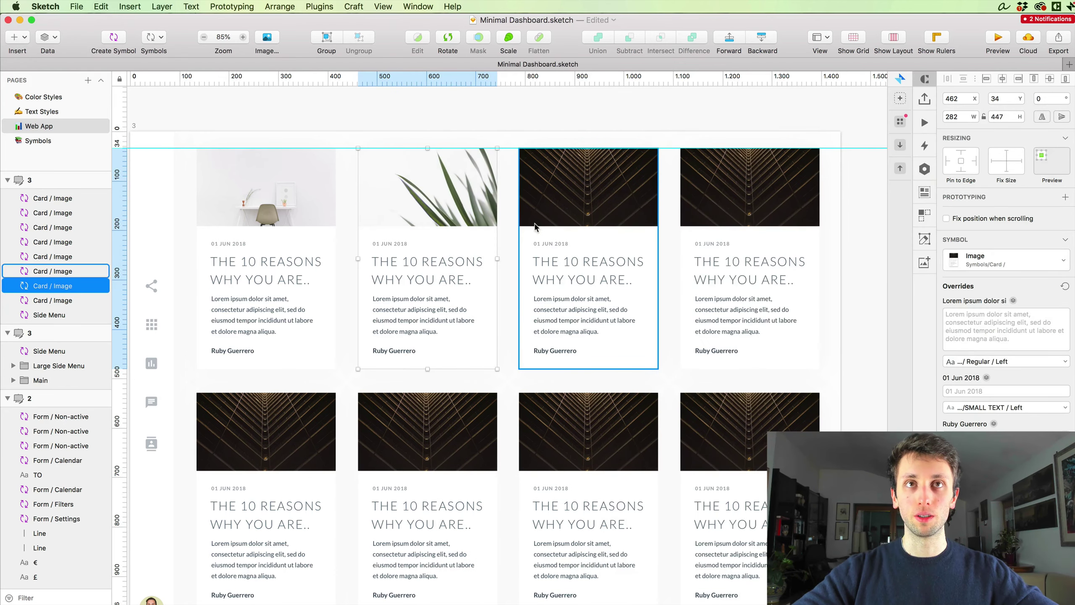
- Give the third top card the potted plant photo and the fourth the single leaf photo
{"action": "left_click", "coordinate": [594, 240]}
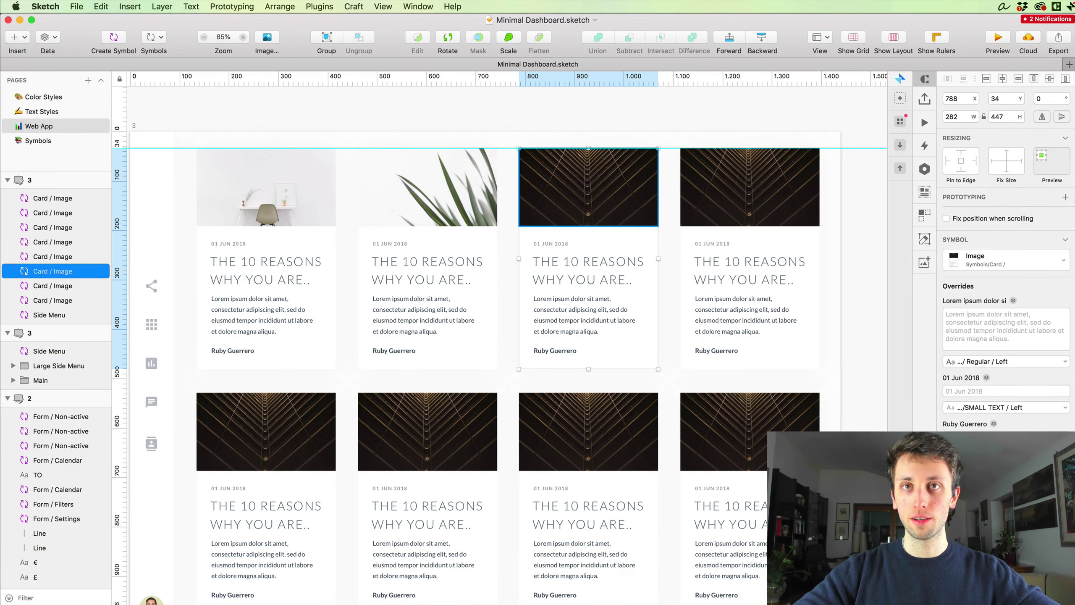
{"action": "double_click", "coordinate": [626, 202]}
{"action": "left_click", "coordinate": [612, 191]}
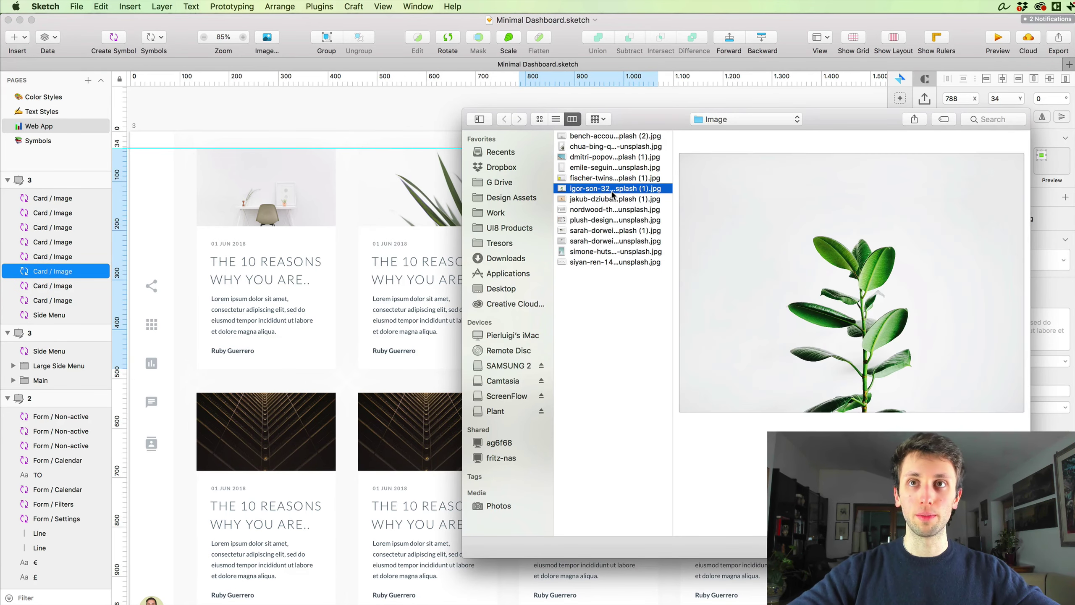
{"action": "key", "text": "Return"}
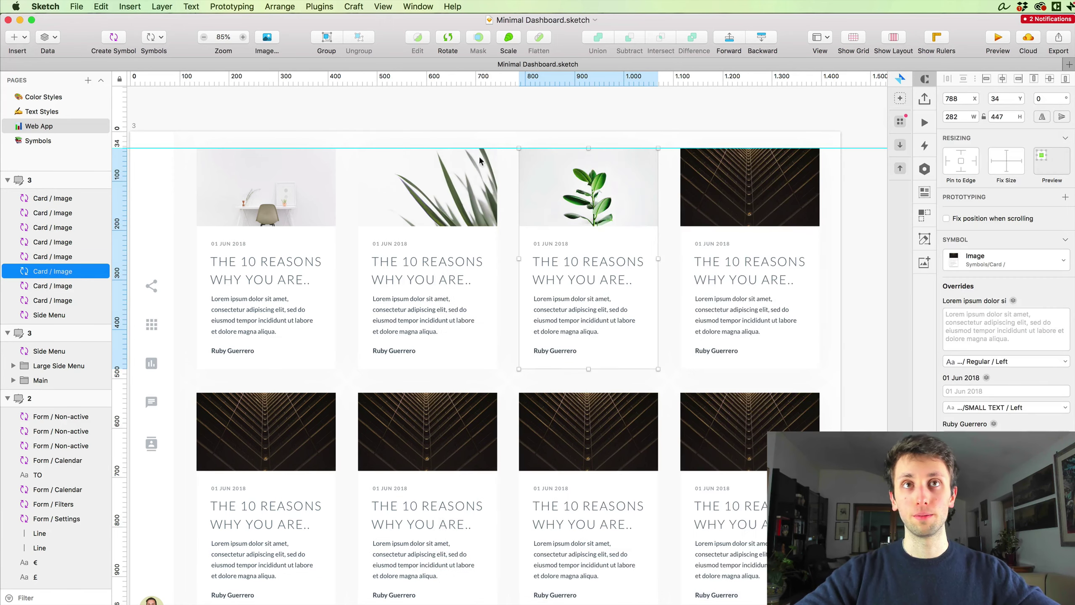
{"action": "left_click", "coordinate": [809, 240]}
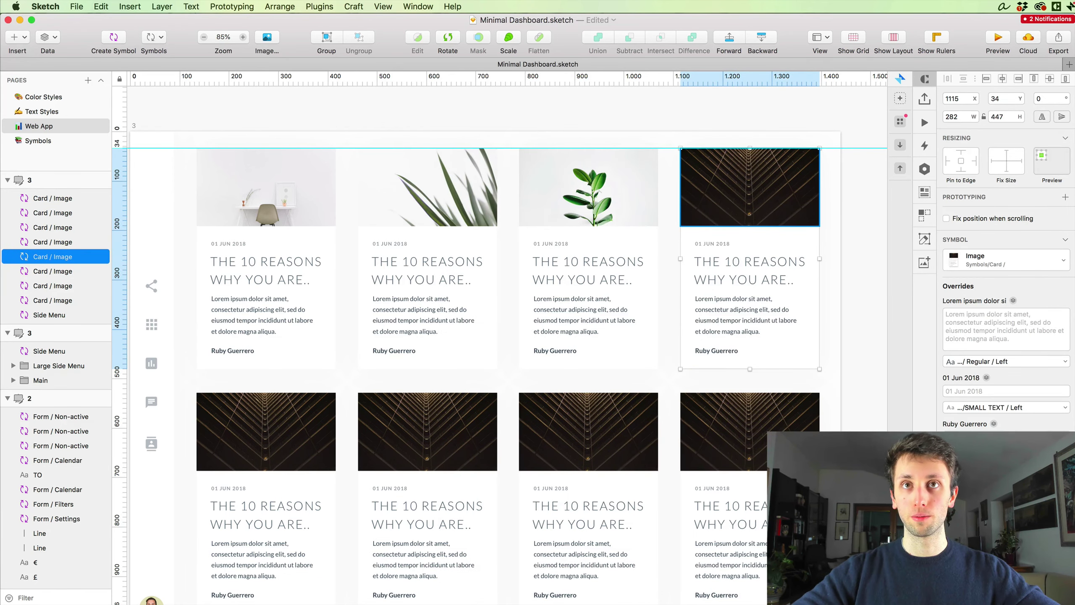
{"action": "double_click", "coordinate": [749, 191]}
{"action": "left_click", "coordinate": [616, 231]}
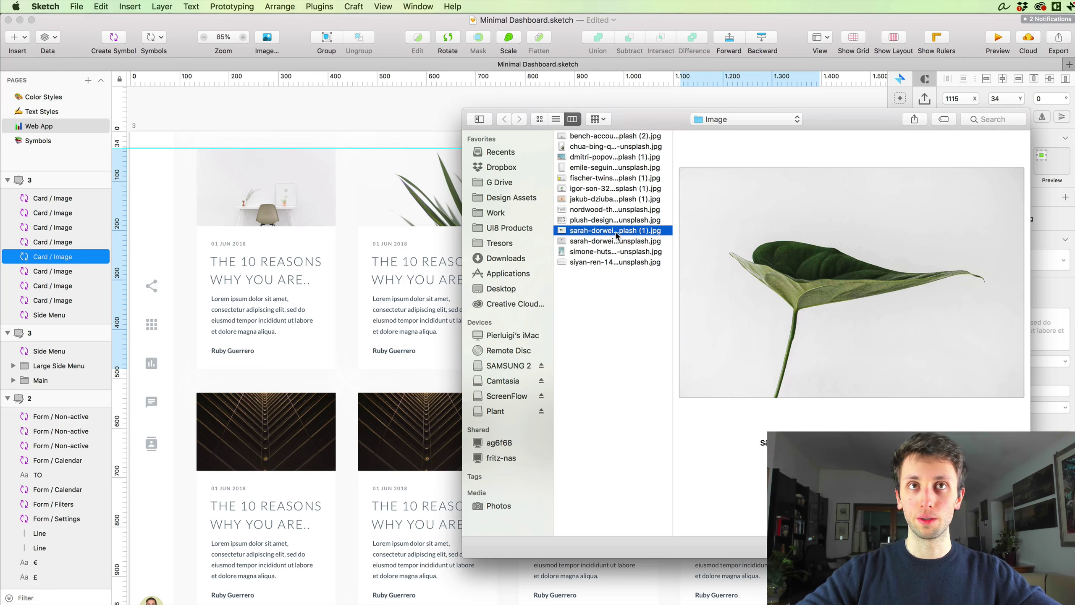
{"action": "key", "text": "Return"}
- Give the first two bottom cards the palm-in-glass and white mug photos
{"action": "left_click", "coordinate": [266, 431]}
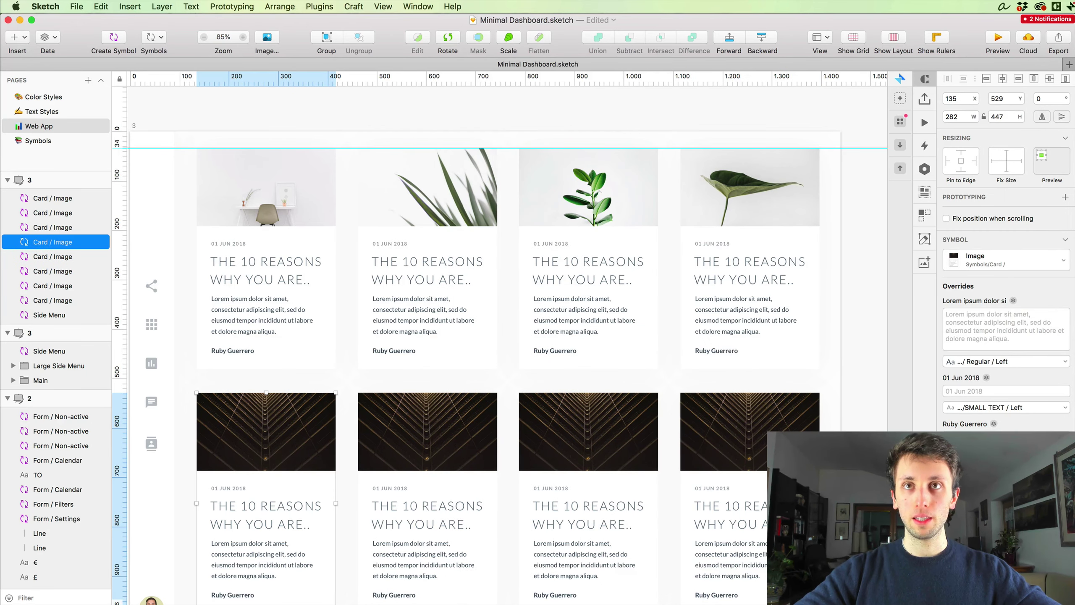
{"action": "double_click", "coordinate": [266, 431]}
{"action": "left_click", "coordinate": [594, 242]}
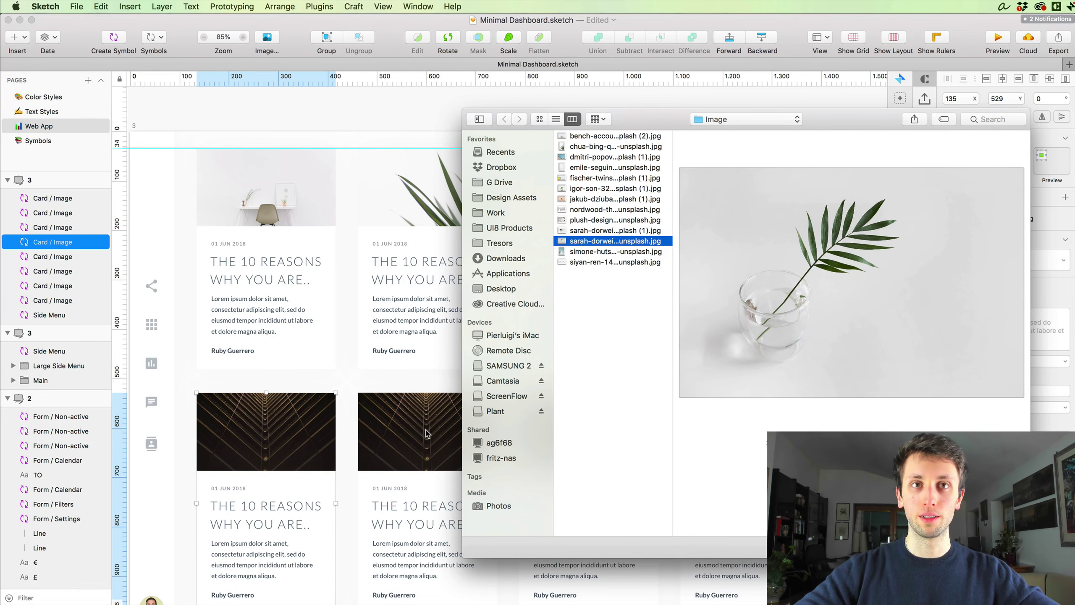
{"action": "key", "text": "Return"}
{"action": "left_click", "coordinate": [426, 432]}
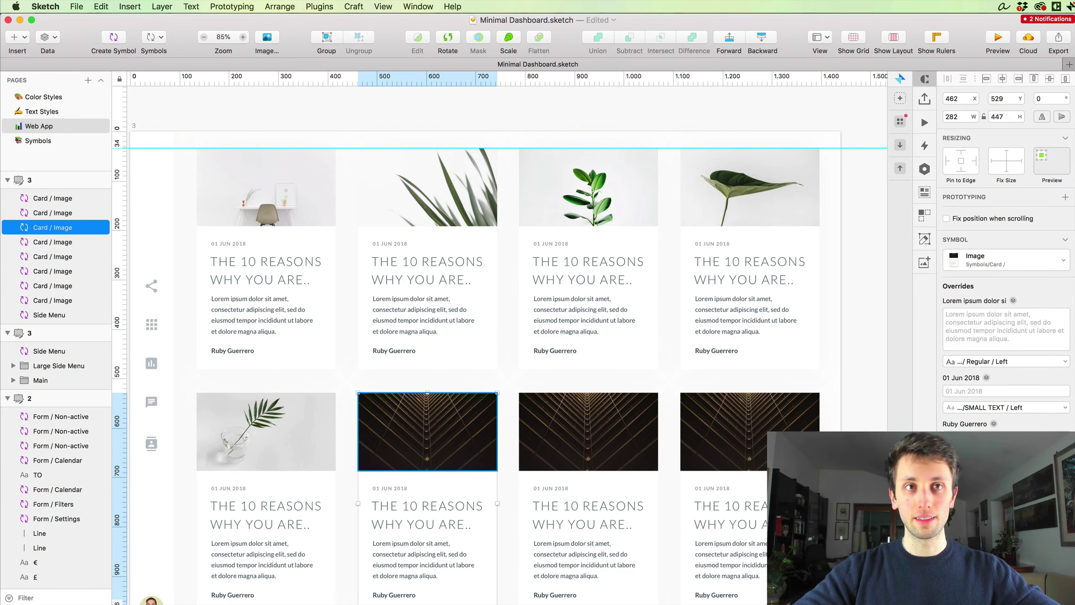
{"action": "double_click", "coordinate": [427, 432]}
{"action": "left_click", "coordinate": [595, 211]}
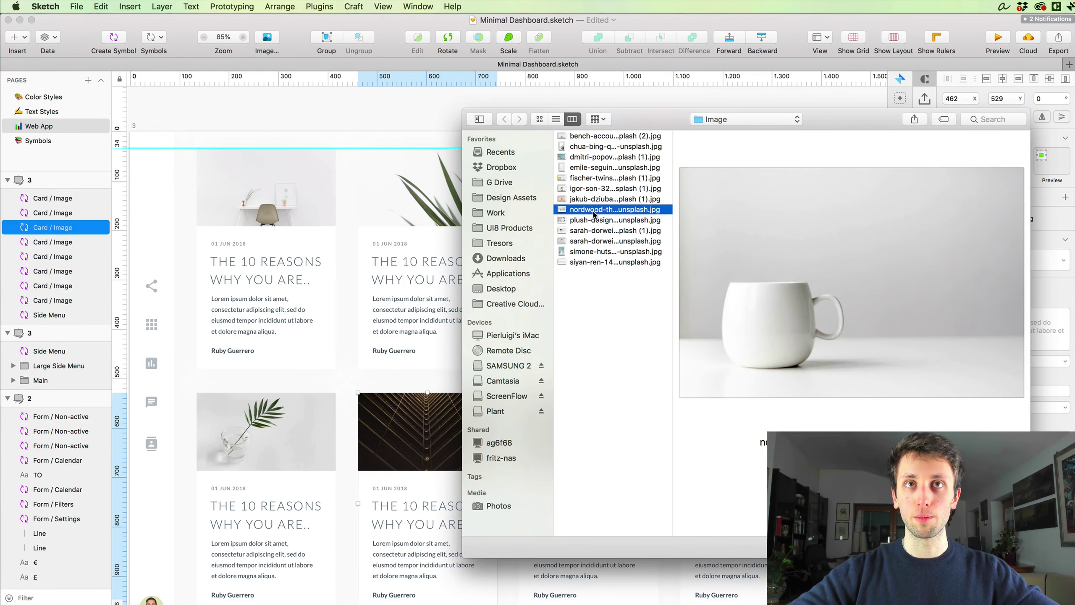
{"action": "key", "text": "Return"}
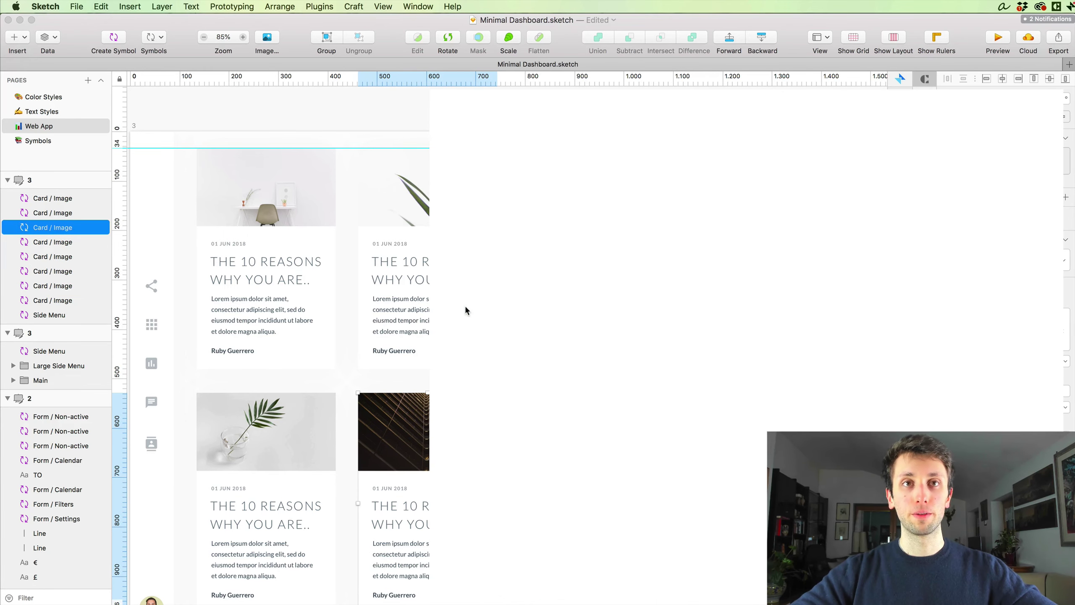
- Set the third bottom card to the ferris wheel photo and the third top card to the minimalist poster
{"action": "left_click", "coordinate": [588, 432]}
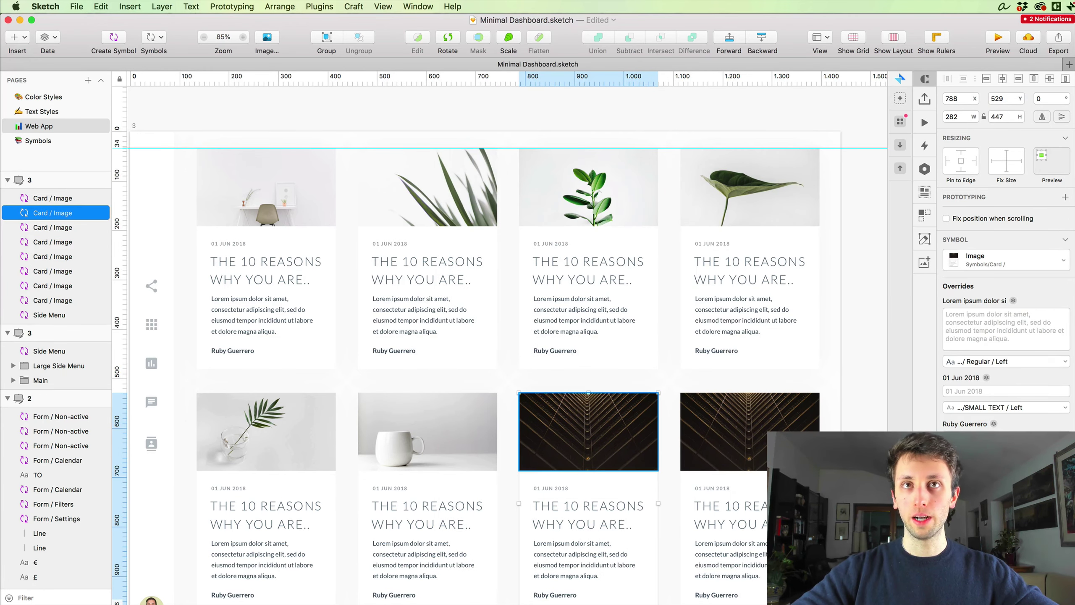
{"action": "double_click", "coordinate": [588, 433]}
{"action": "left_click", "coordinate": [606, 251]}
{"action": "key", "text": "Down"}
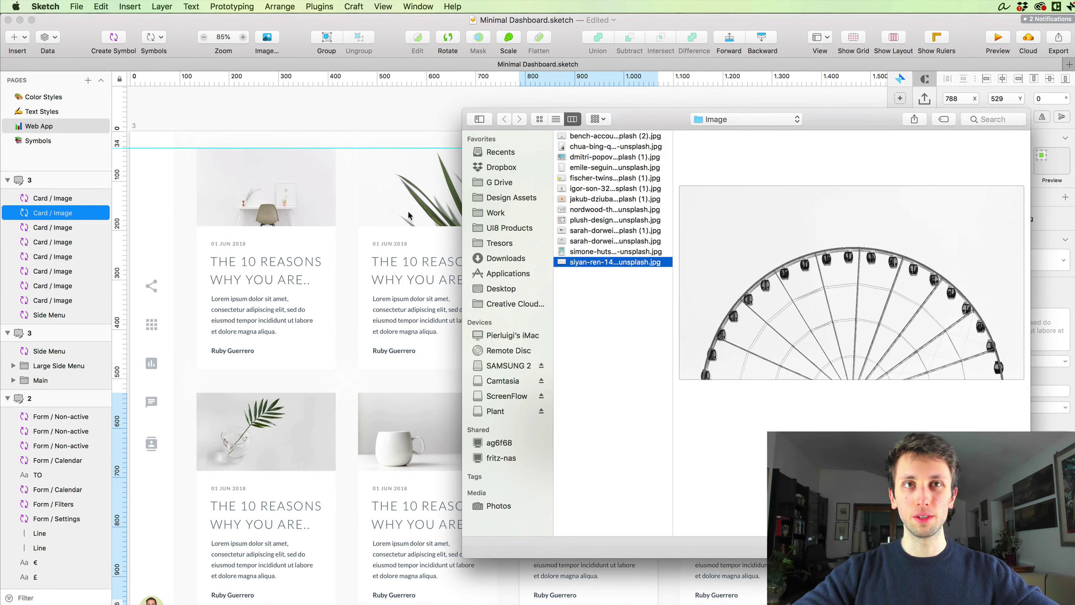
{"action": "key", "text": "Return"}
{"action": "left_click", "coordinate": [525, 224]}
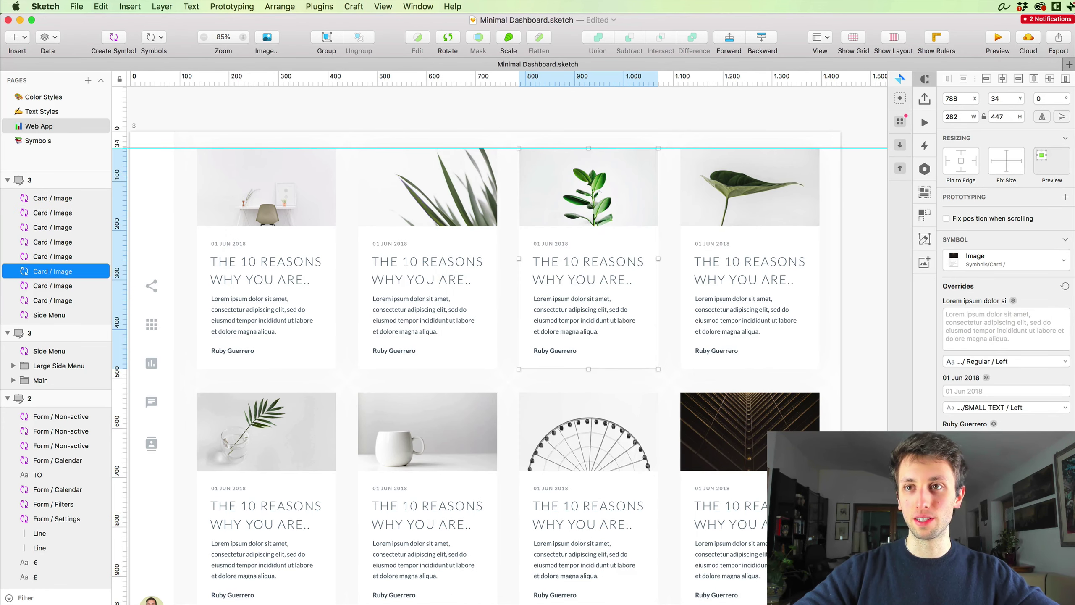
{"action": "double_click", "coordinate": [525, 224]}
{"action": "left_click", "coordinate": [592, 167]}
{"action": "key", "text": "Down"}
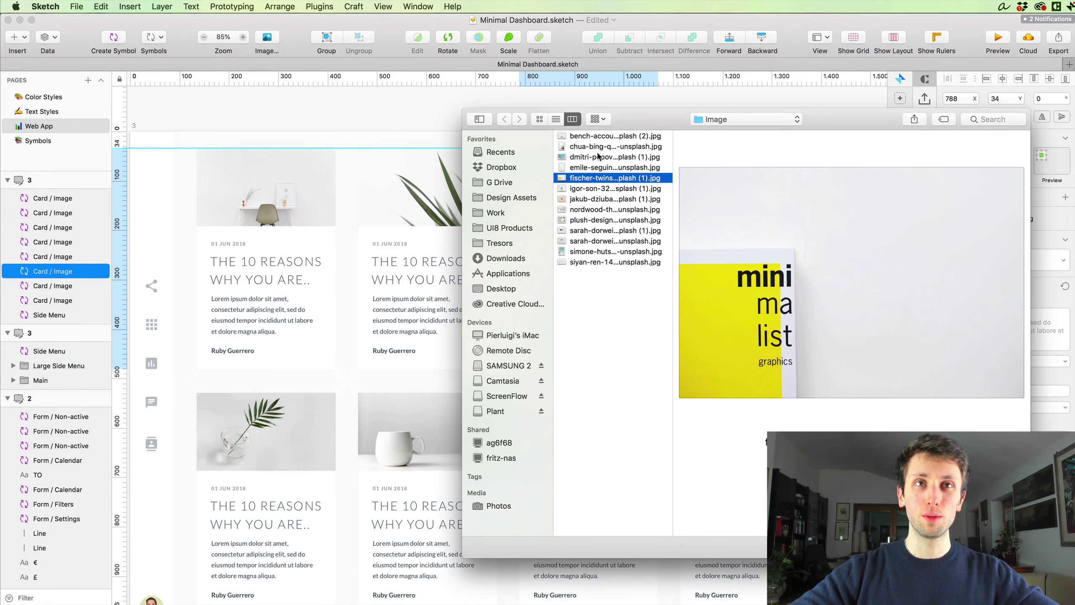
{"action": "key", "text": "Return"}
- Give the bottom-right card the building photo
{"action": "left_click", "coordinate": [761, 476]}
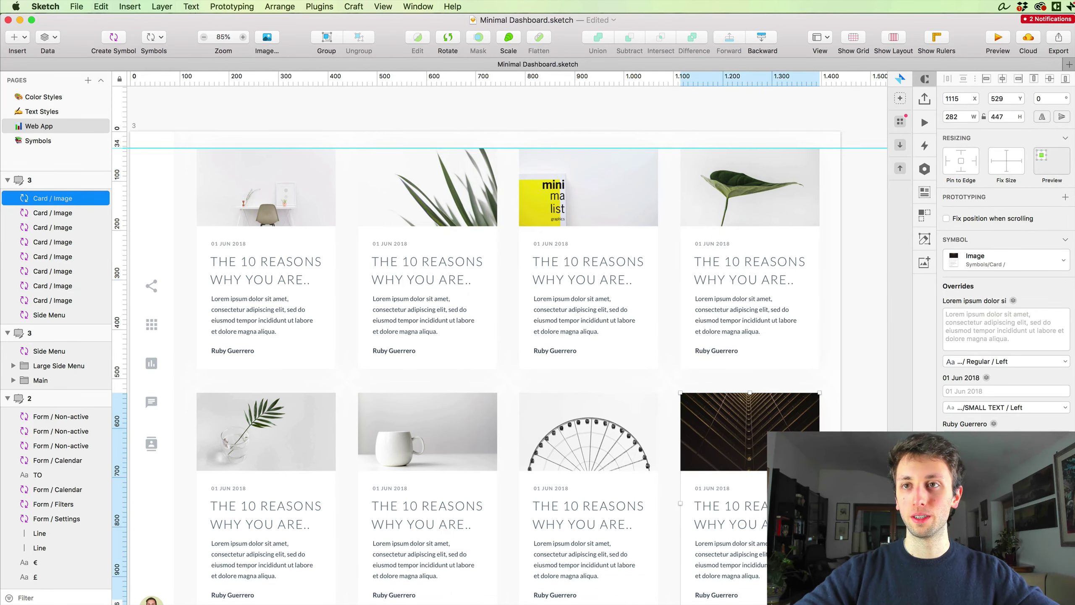
{"action": "double_click", "coordinate": [745, 440]}
{"action": "left_click", "coordinate": [619, 147]}
{"action": "key", "text": "Up"}
{"action": "key", "text": "Down"}
{"action": "key", "text": "Down"}
{"action": "key", "text": "Down"}
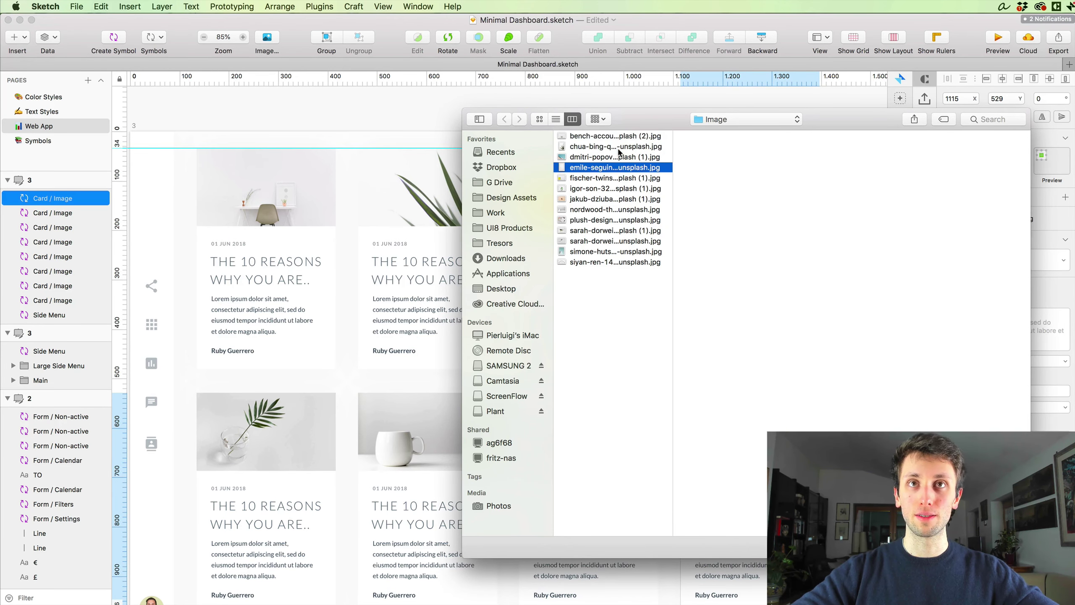
{"action": "key", "text": "Down"}
{"action": "key", "text": "Down"}
{"action": "key", "text": "Down"}
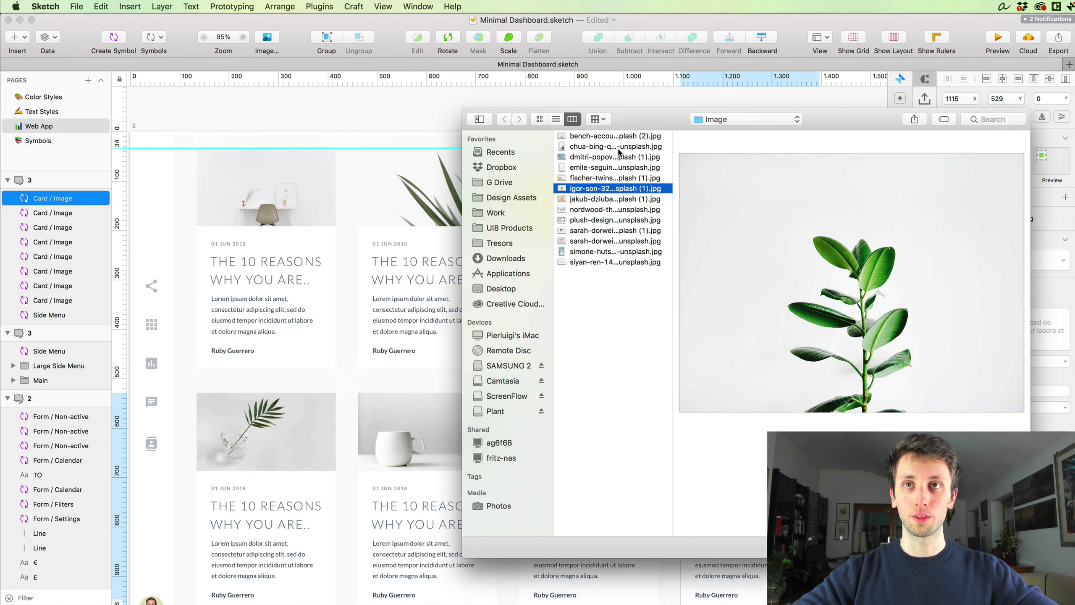
{"action": "key", "text": "Down"}
{"action": "key", "text": "Down"}
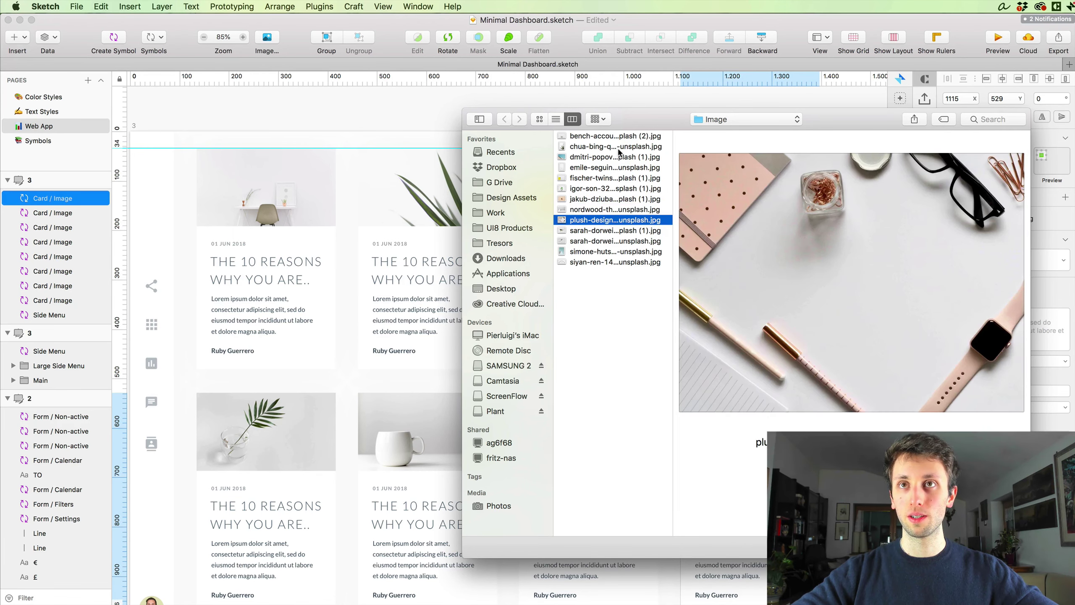
{"action": "key", "text": "Down"}
{"action": "key", "text": "Down"}
{"action": "key", "text": "Down"}
{"action": "key", "text": "Down"}
{"action": "key", "text": "Up"}
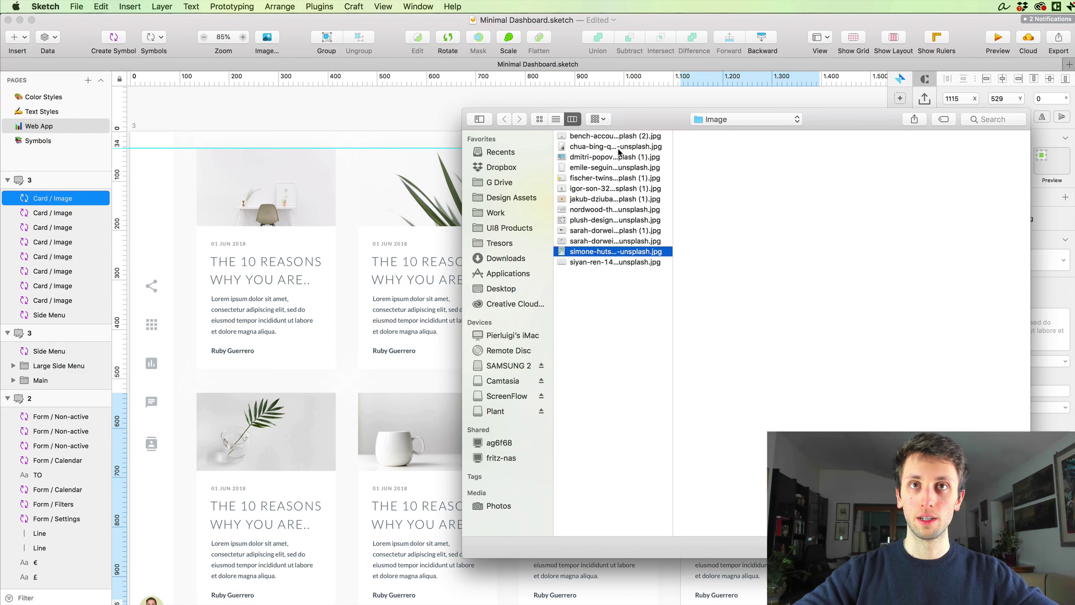
{"action": "key", "text": "Up"}
{"action": "key", "text": "Up"}
{"action": "key", "text": "Down"}
{"action": "key", "text": "Down"}
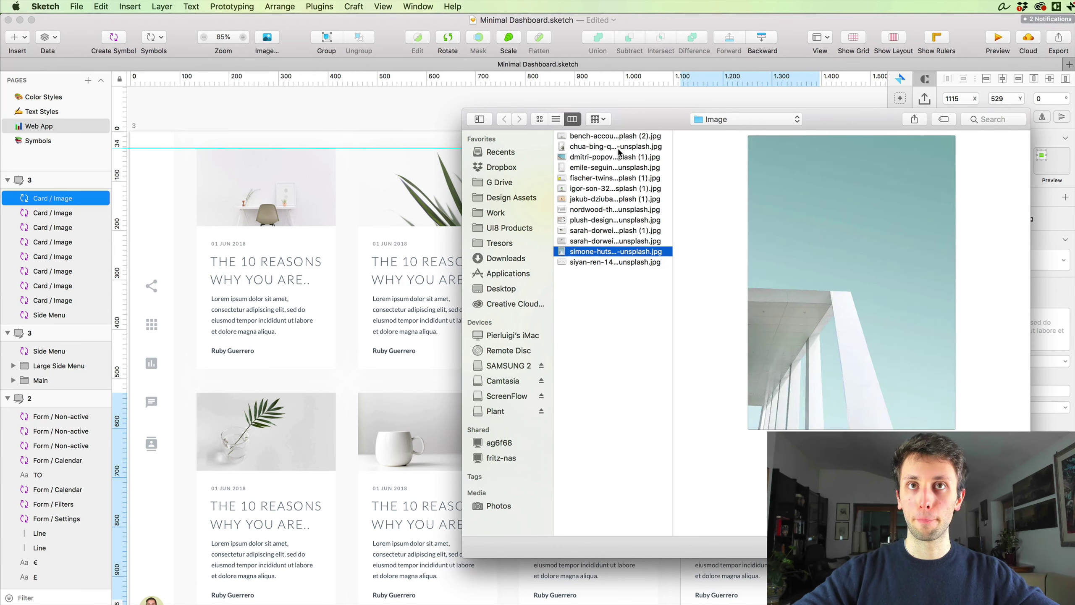
{"action": "key", "text": "Return"}
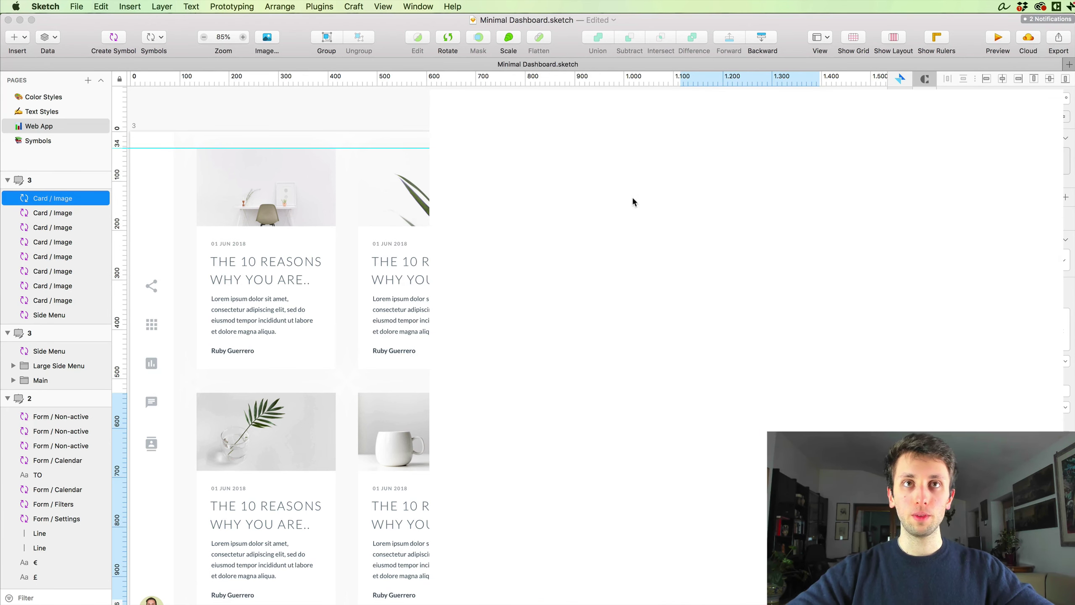
- Give the second and third top cards their own headline title overrides
{"action": "left_click", "coordinate": [541, 118]}
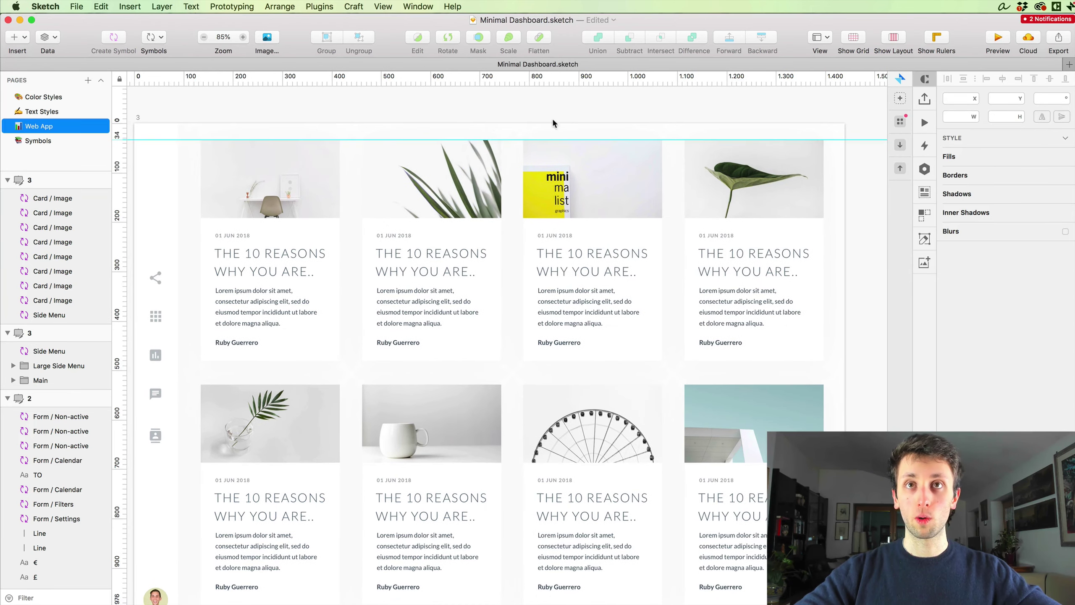
{"action": "scroll", "coordinate": [579, 118], "scroll_direction": "down", "scroll_amount": 5}
{"action": "scroll", "coordinate": [580, 118], "scroll_direction": "left", "scroll_amount": 5}
{"action": "left_click", "coordinate": [490, 181]}
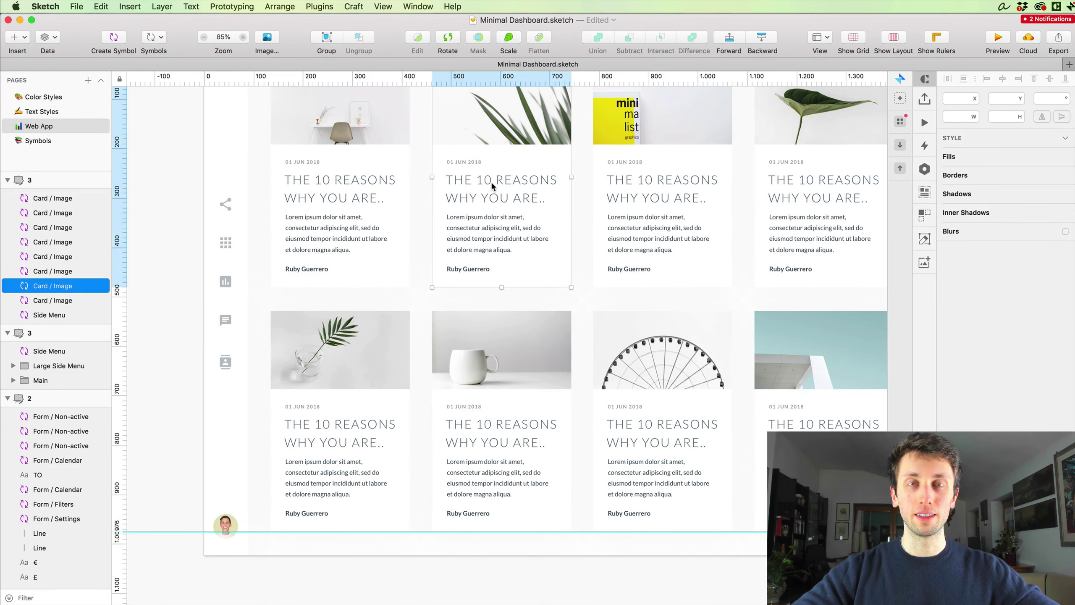
{"action": "scroll", "coordinate": [490, 181], "scroll_direction": "right", "scroll_amount": 3}
{"action": "scroll", "coordinate": [491, 181], "scroll_direction": "up", "scroll_amount": 1}
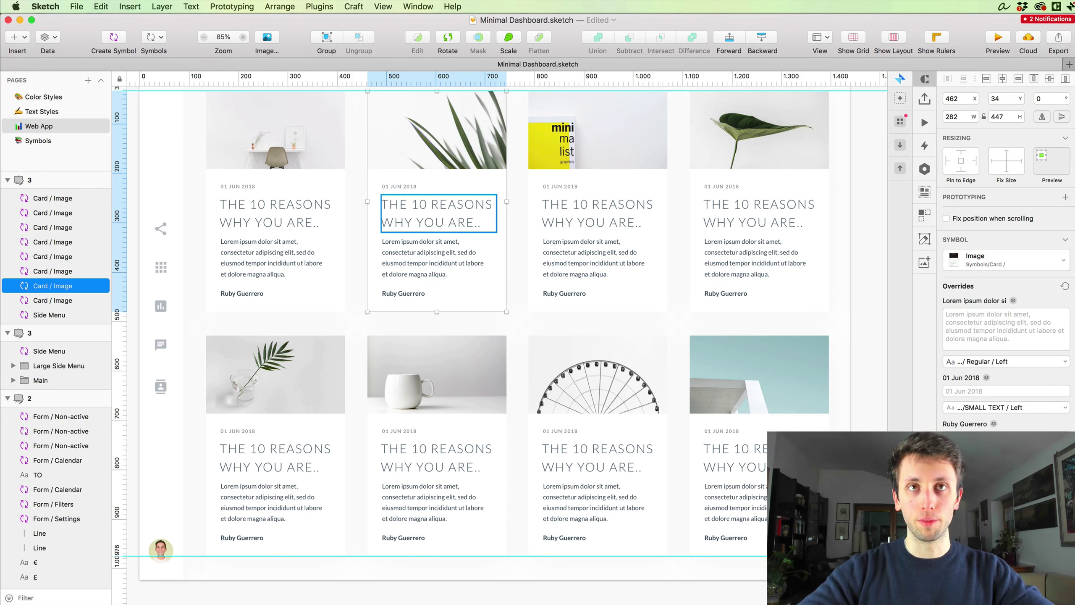
{"action": "key", "text": "Return"}
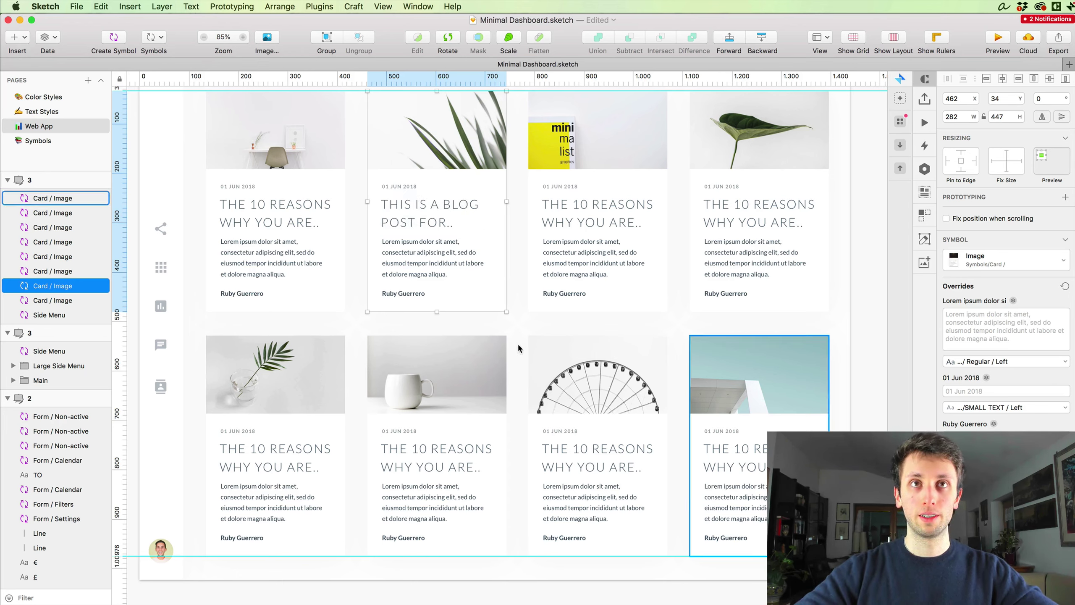
{"action": "left_click", "coordinate": [590, 227]}
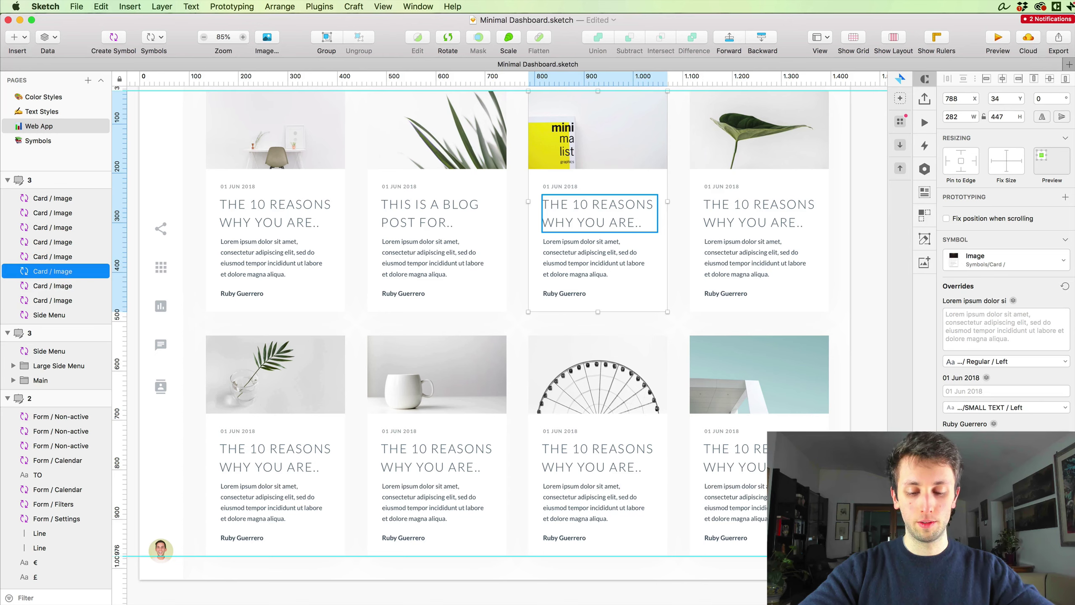
{"action": "key", "text": "Return"}
- Enter distinct titles for the fourth top card and the first two bottom cards
{"action": "left_click", "coordinate": [819, 296]}
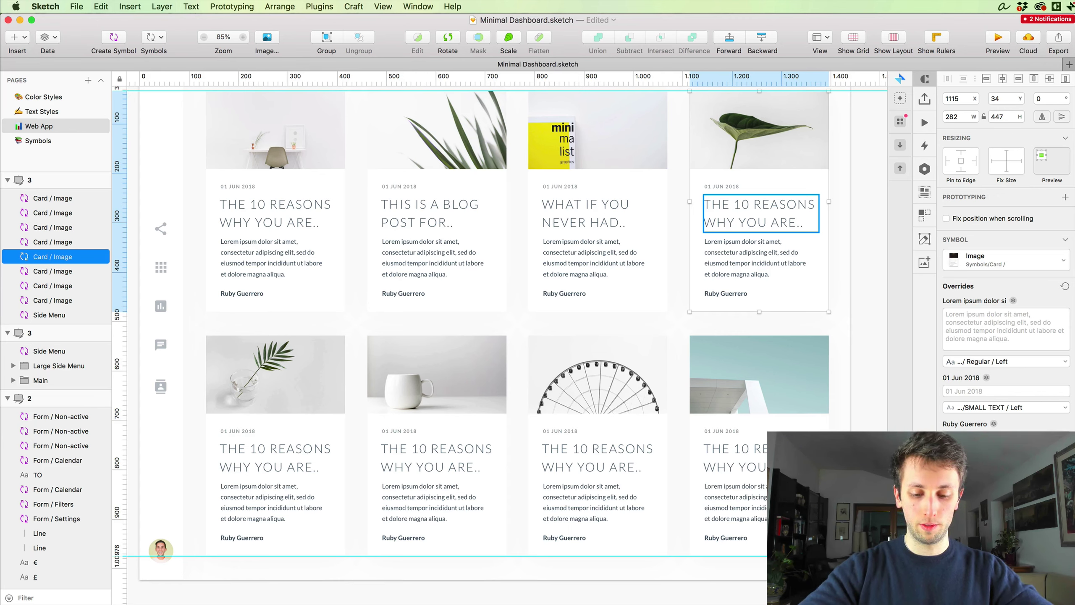
{"action": "key", "text": "Return"}
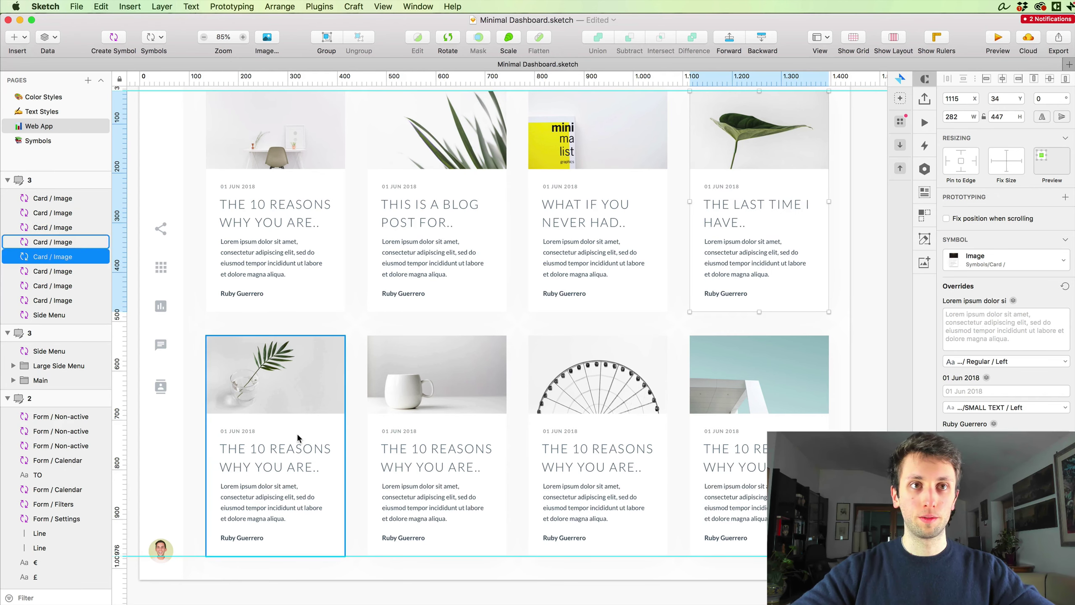
{"action": "left_click", "coordinate": [270, 483]}
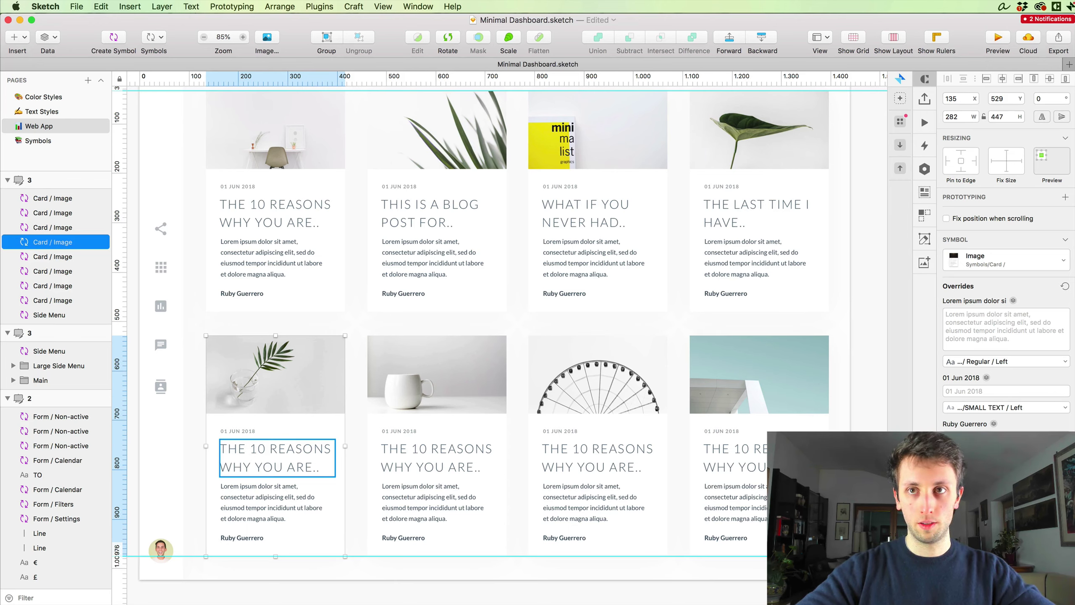
{"action": "key", "text": "Return"}
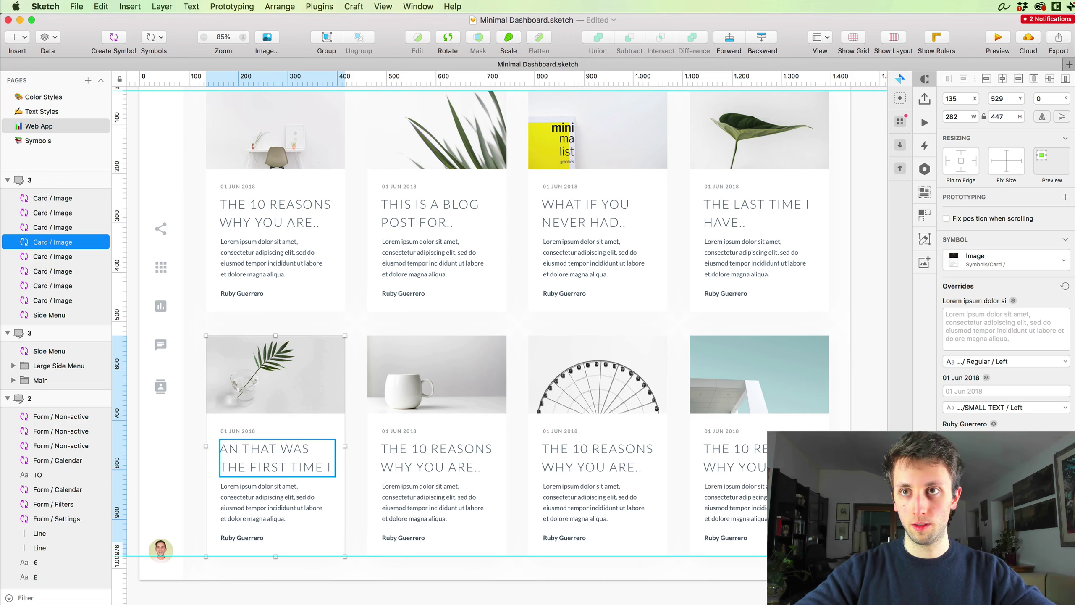
{"action": "left_click", "coordinate": [464, 429]}
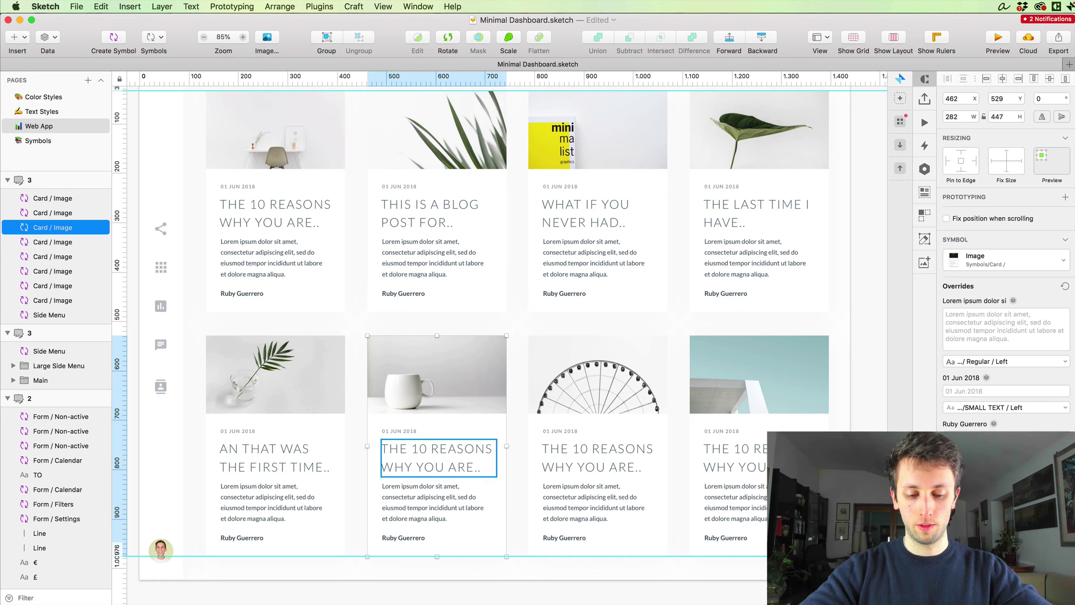
{"action": "key", "text": "Return"}
- Give the third and last bottom cards their own titles, e.g. 'THE REAL REASON WHY..'
{"action": "left_click", "coordinate": [593, 432]}
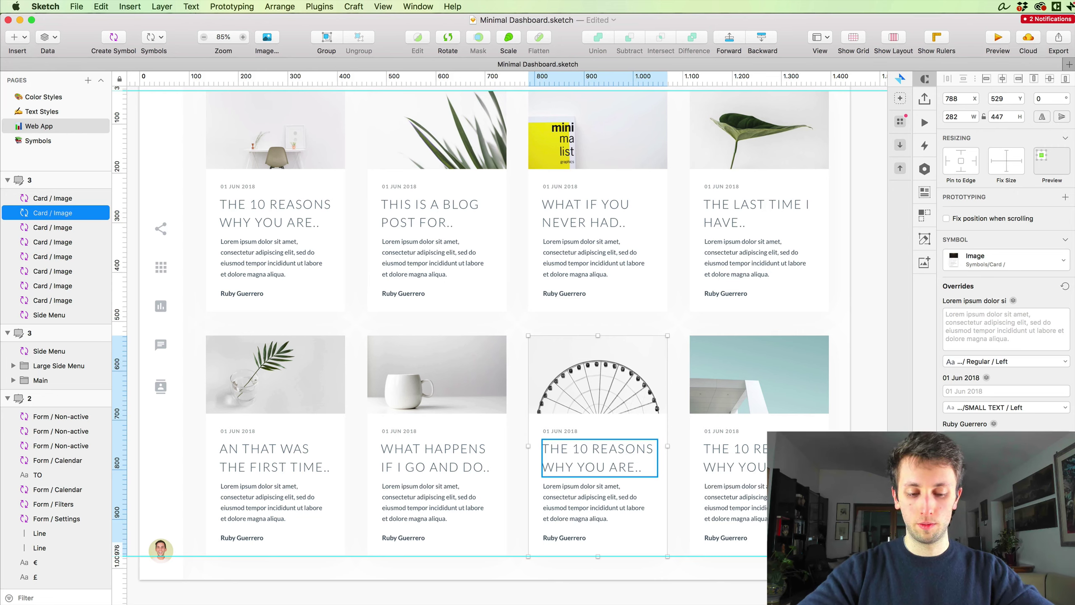
{"action": "key", "text": "shift+super+d"}
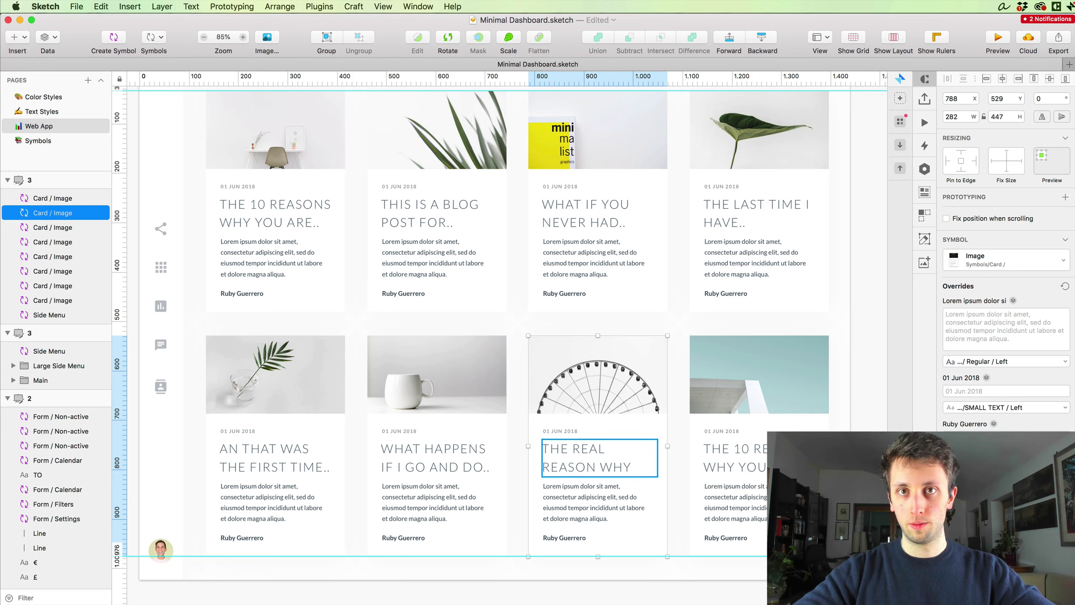
{"action": "left_click", "coordinate": [719, 451]}
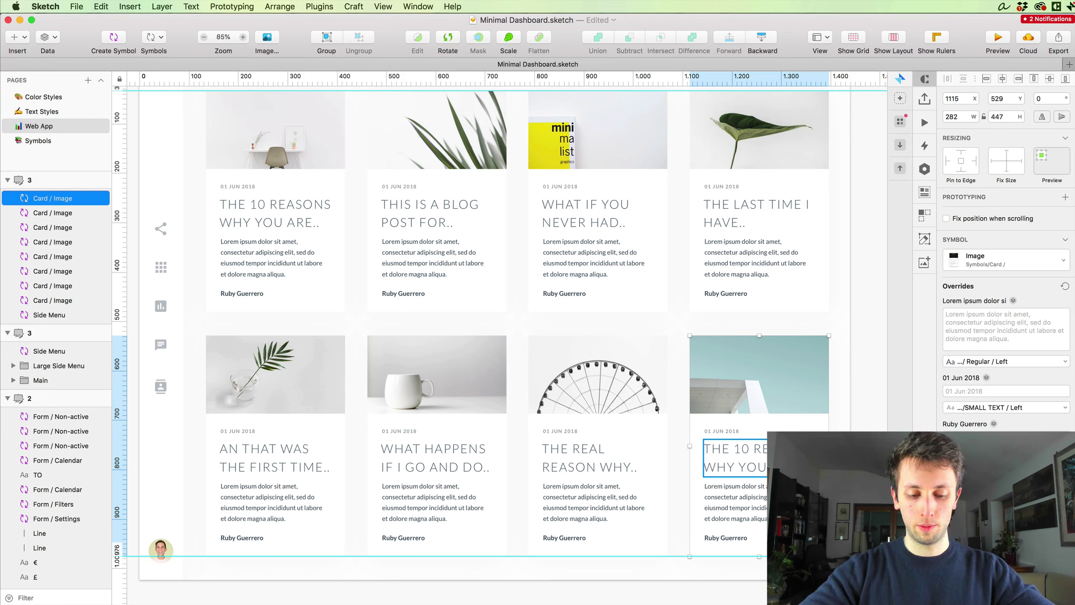
{"action": "key", "text": "ctrl+super+d"}
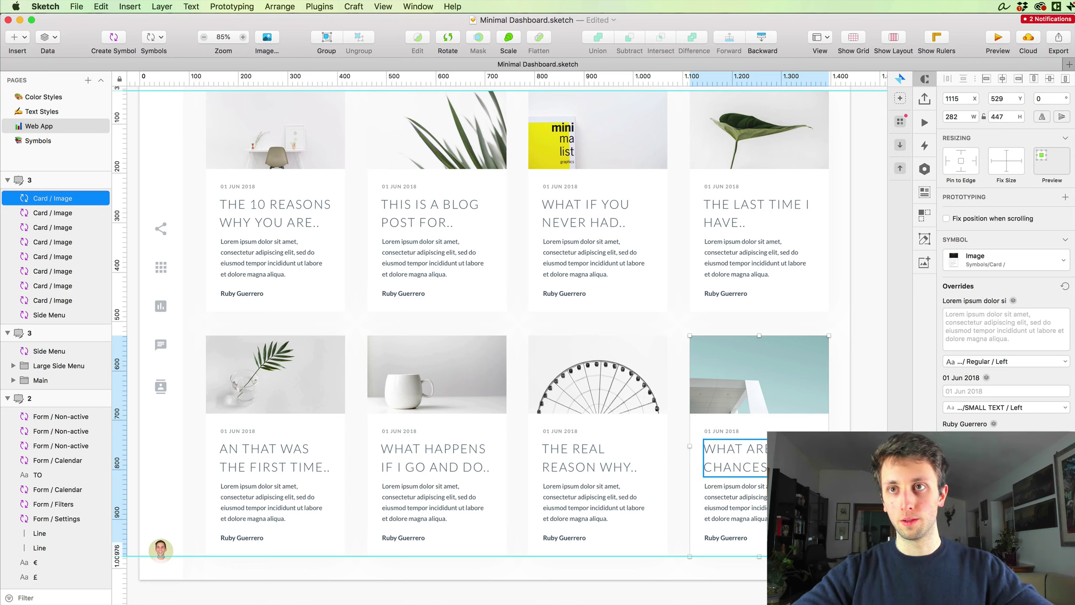
{"action": "left_click", "coordinate": [283, 488]}
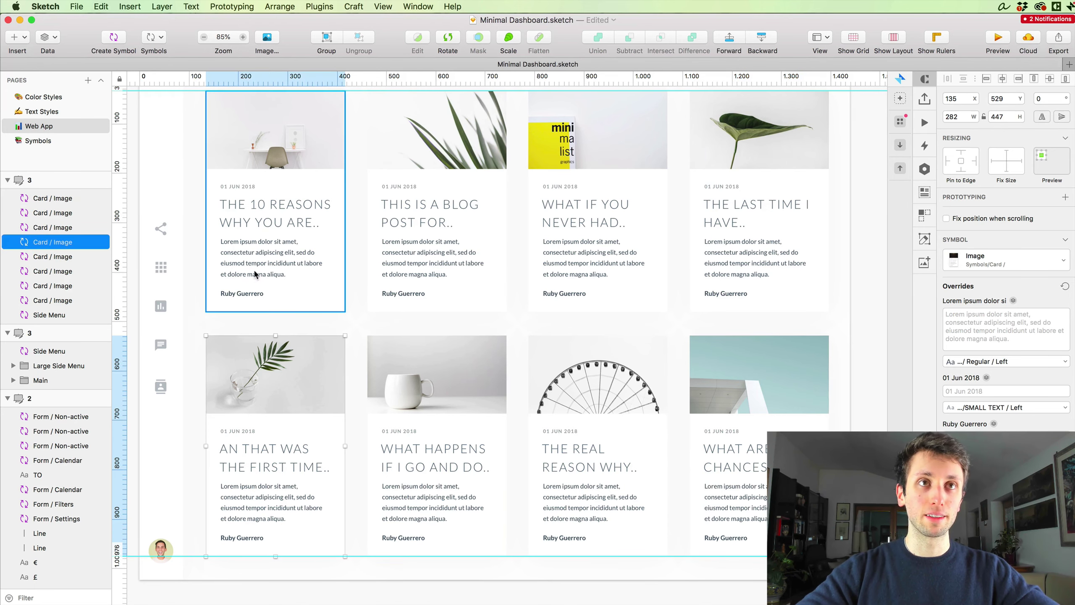
- Select all eight Card / Image symbols on the artboard
{"action": "left_click", "coordinate": [252, 241], "text": "shift"}
{"action": "left_click", "coordinate": [461, 225], "text": "shift"}
{"action": "left_click", "coordinate": [655, 264], "text": "shift"}
{"action": "left_click", "coordinate": [758, 238], "text": "shift"}
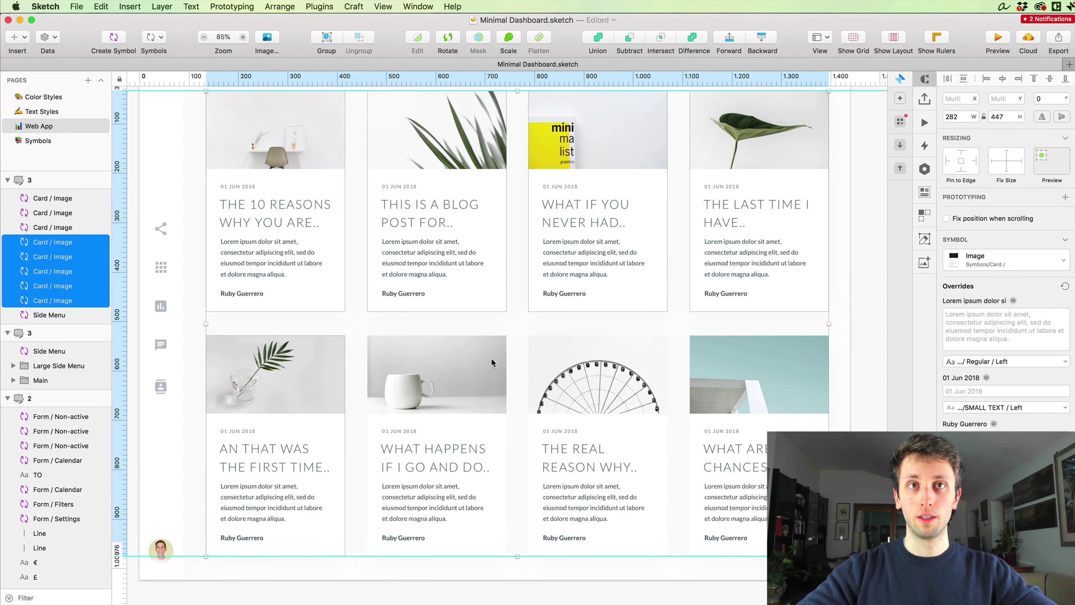
{"action": "left_click", "coordinate": [456, 378], "text": "shift"}
{"action": "left_click", "coordinate": [593, 381], "text": "shift"}
{"action": "left_click", "coordinate": [731, 403], "text": "shift"}
{"action": "scroll", "coordinate": [730, 403], "scroll_direction": "up", "scroll_amount": 2}
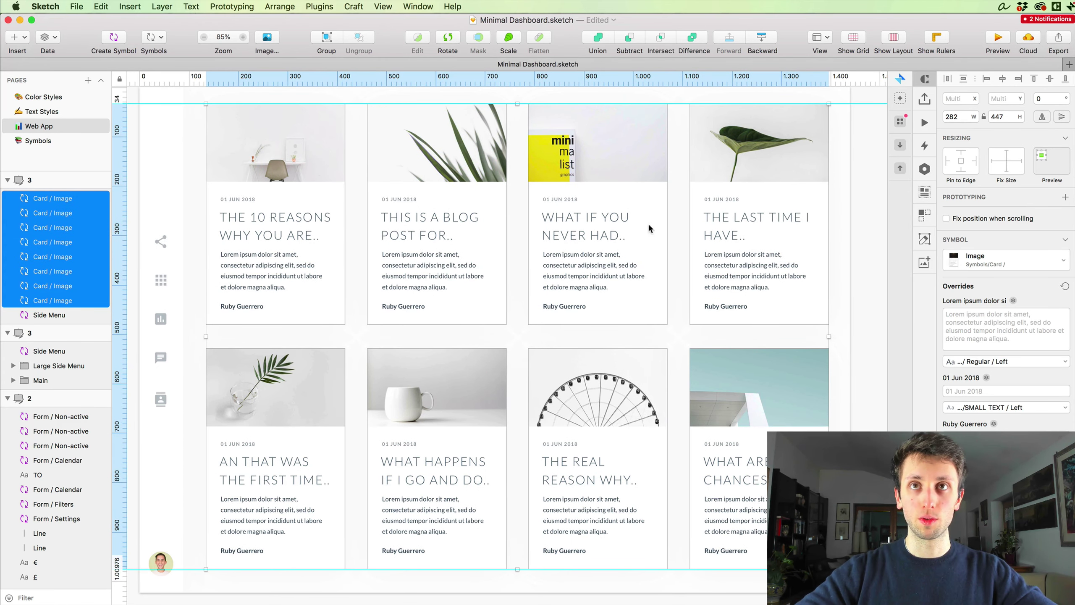
- Show the Craft Data panel's Type tab with its text data types
{"action": "left_click", "coordinate": [924, 194]}
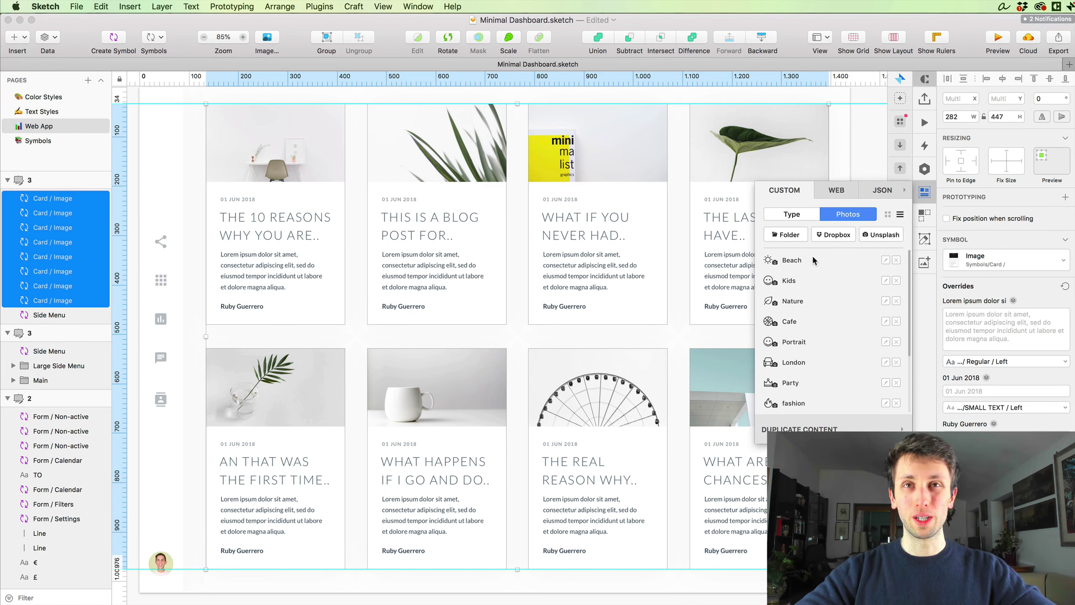
{"action": "left_click", "coordinate": [790, 217]}
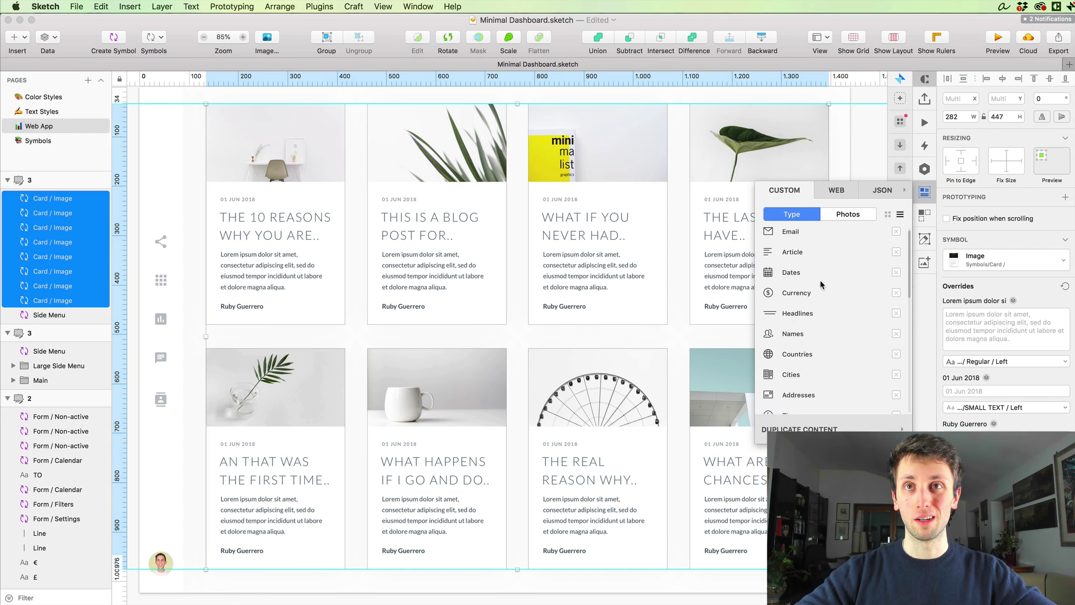
{"action": "scroll", "coordinate": [819, 282], "scroll_direction": "down", "scroll_amount": 2}
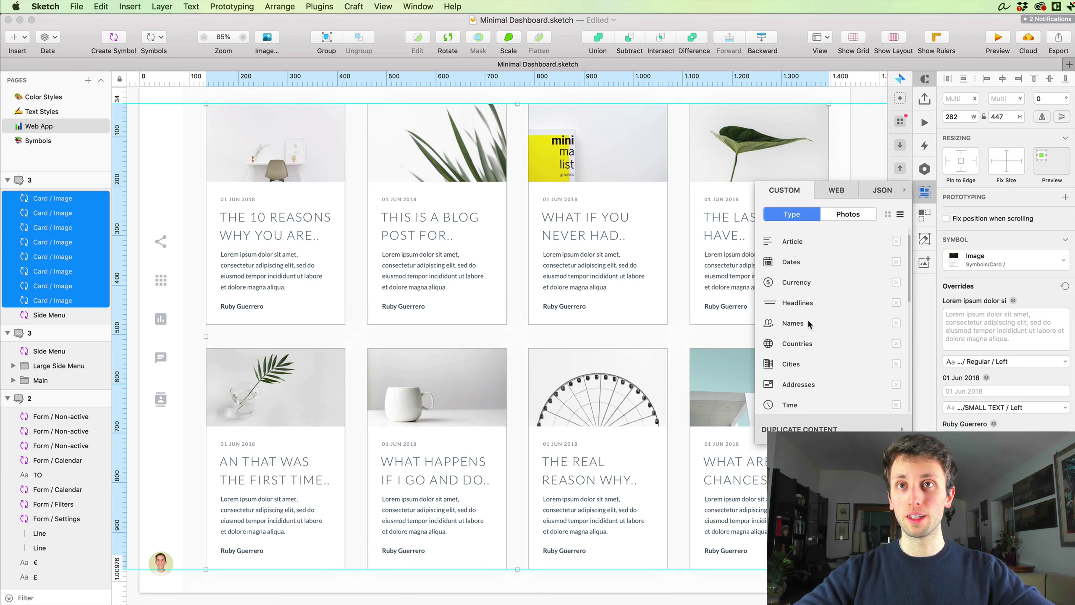
{"action": "scroll", "coordinate": [812, 359], "scroll_direction": "down", "scroll_amount": 4}
{"action": "scroll", "coordinate": [812, 359], "scroll_direction": "up", "scroll_amount": 4}
- Fill the first two cards' 01 Jun 2018 date layer with random DD MMM Y dates
{"action": "mouse_move", "coordinate": [790, 271]}
{"action": "left_click", "coordinate": [874, 296]}
{"action": "left_click", "coordinate": [793, 245]}
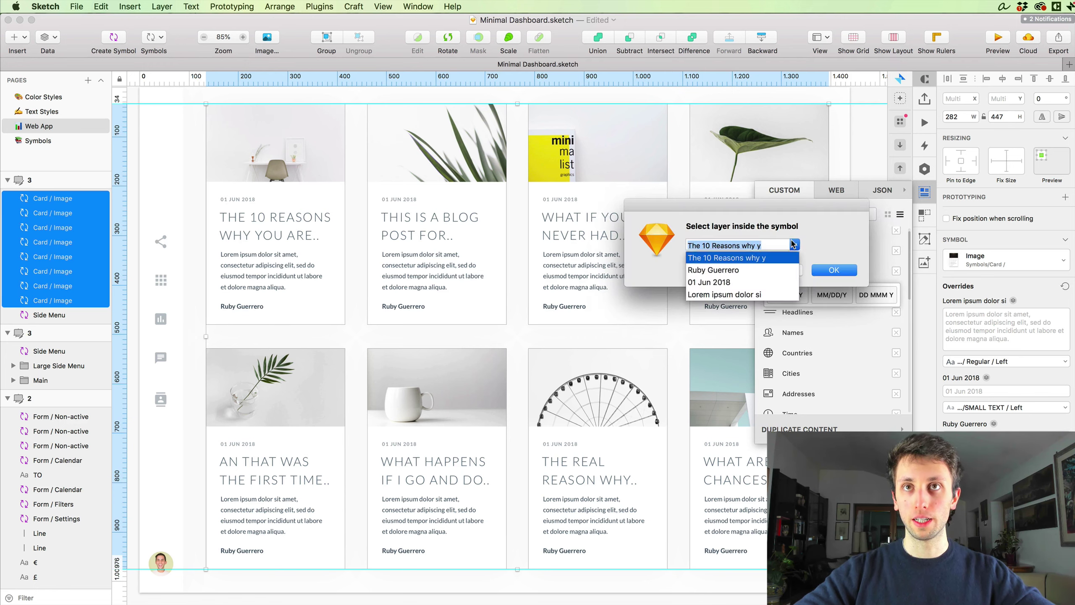
{"action": "left_click", "coordinate": [759, 283]}
{"action": "left_click", "coordinate": [834, 269]}
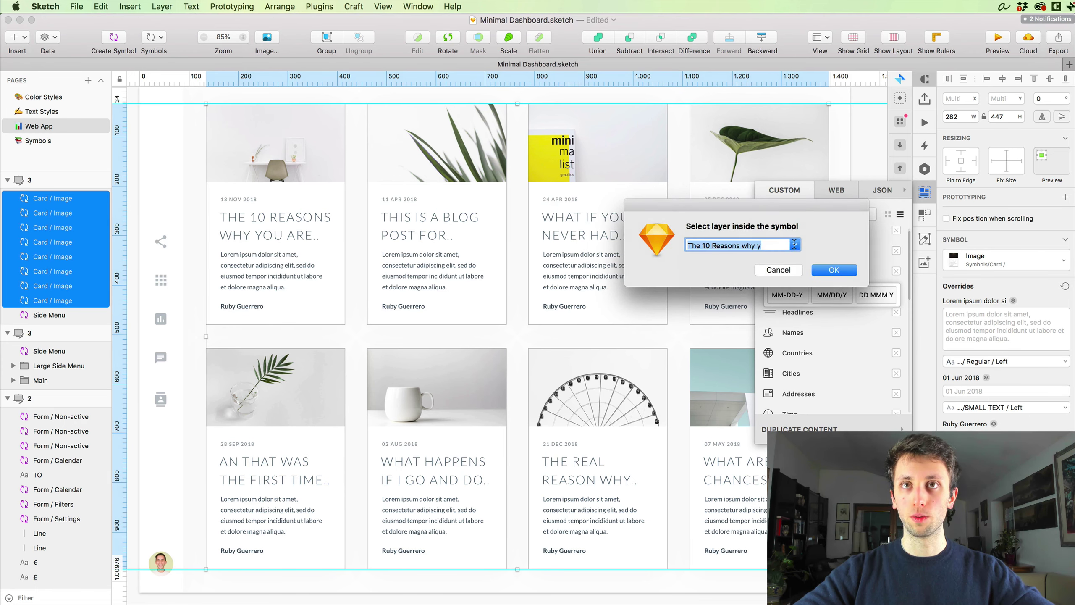
{"action": "left_click", "coordinate": [794, 245]}
{"action": "left_click", "coordinate": [720, 282]}
{"action": "left_click", "coordinate": [833, 269]}
- Apply random DD MMM Y dates to the date layer of the next three cards
{"action": "left_click", "coordinate": [796, 245]}
{"action": "left_click", "coordinate": [741, 283]}
{"action": "left_click", "coordinate": [834, 270]}
{"action": "left_click", "coordinate": [794, 245]}
{"action": "left_click", "coordinate": [753, 282]}
{"action": "left_click", "coordinate": [819, 269]}
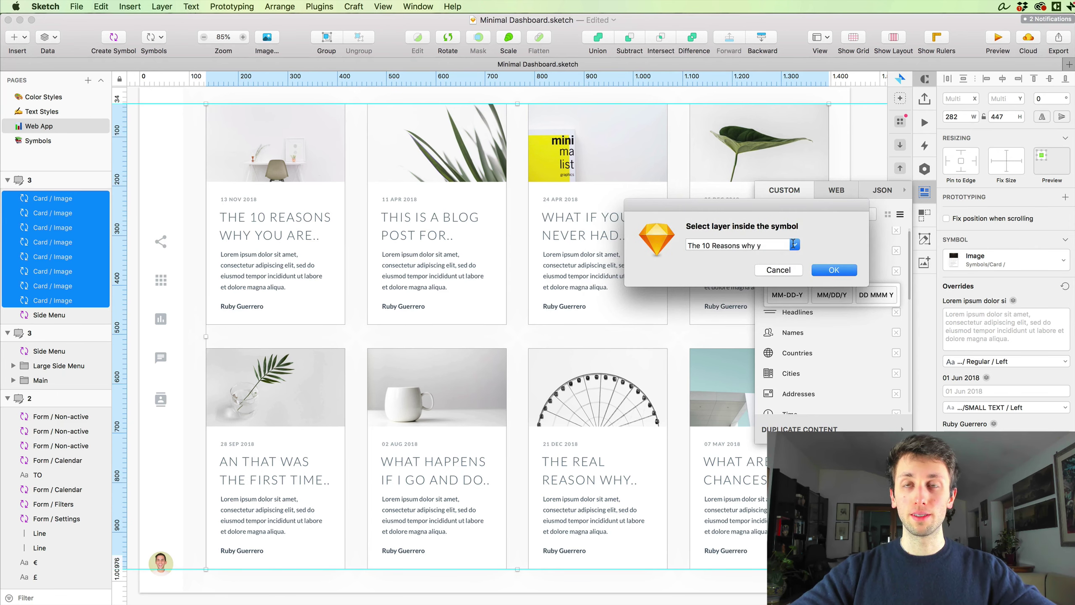
{"action": "left_click", "coordinate": [794, 245]}
{"action": "left_click", "coordinate": [746, 283]}
{"action": "left_click", "coordinate": [834, 271]}
- Fill the date layer of the last three cards with random DD MMM Y dates
{"action": "left_click", "coordinate": [794, 245]}
{"action": "left_click", "coordinate": [748, 283]}
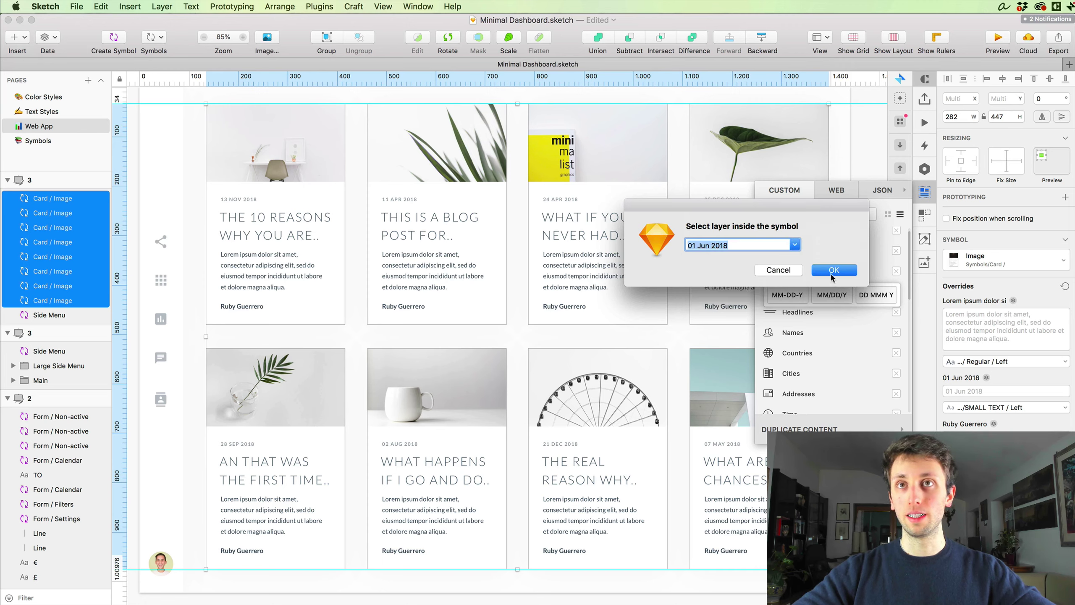
{"action": "left_click", "coordinate": [833, 270]}
{"action": "left_click", "coordinate": [795, 245]}
{"action": "left_click", "coordinate": [749, 283]}
{"action": "left_click", "coordinate": [830, 270]}
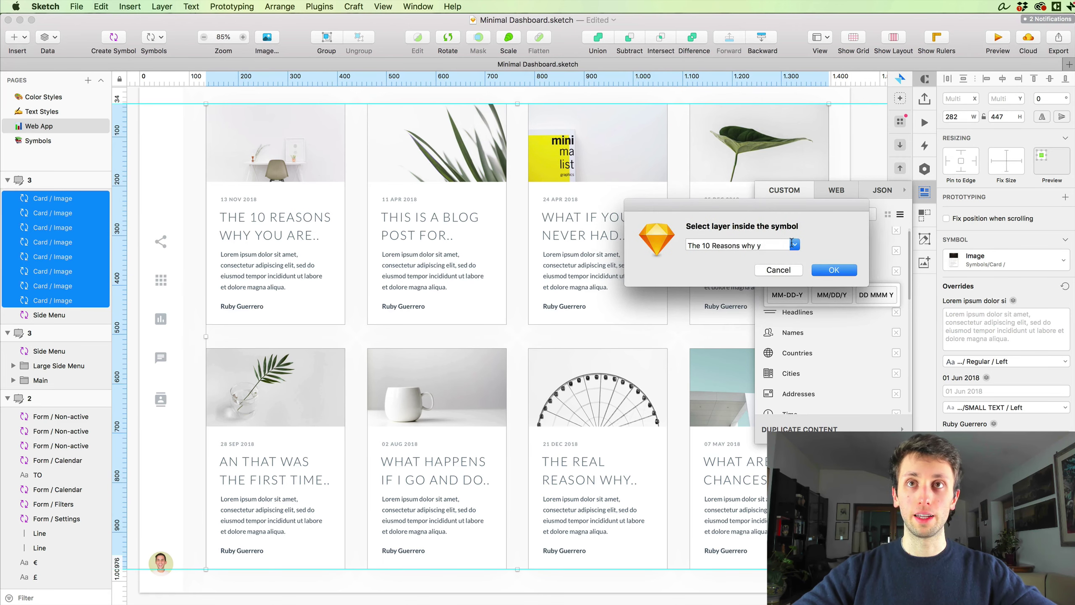
{"action": "left_click", "coordinate": [795, 245]}
{"action": "left_click", "coordinate": [748, 283]}
{"action": "left_click", "coordinate": [814, 272]}
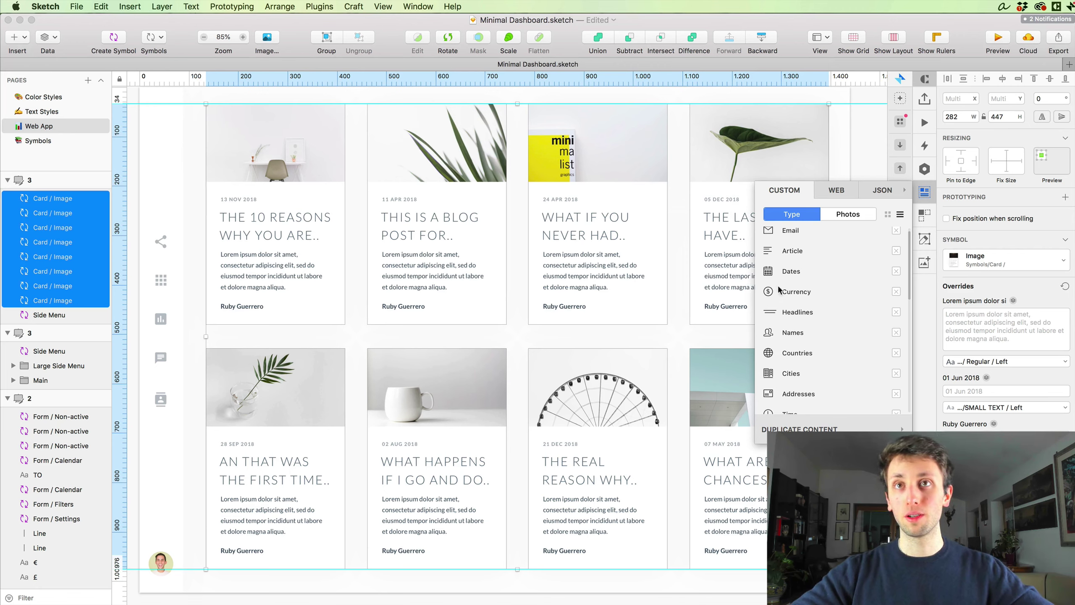
- Fill the author name layer with random Names > Both values
{"action": "scroll", "coordinate": [784, 288], "scroll_direction": "down", "scroll_amount": 2}
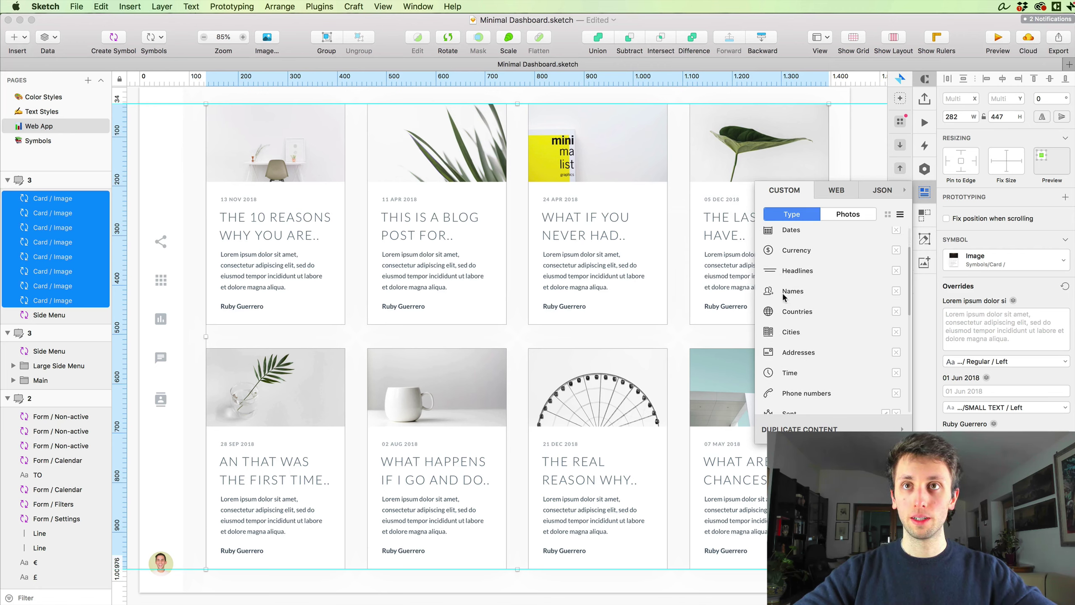
{"action": "mouse_move", "coordinate": [784, 297]}
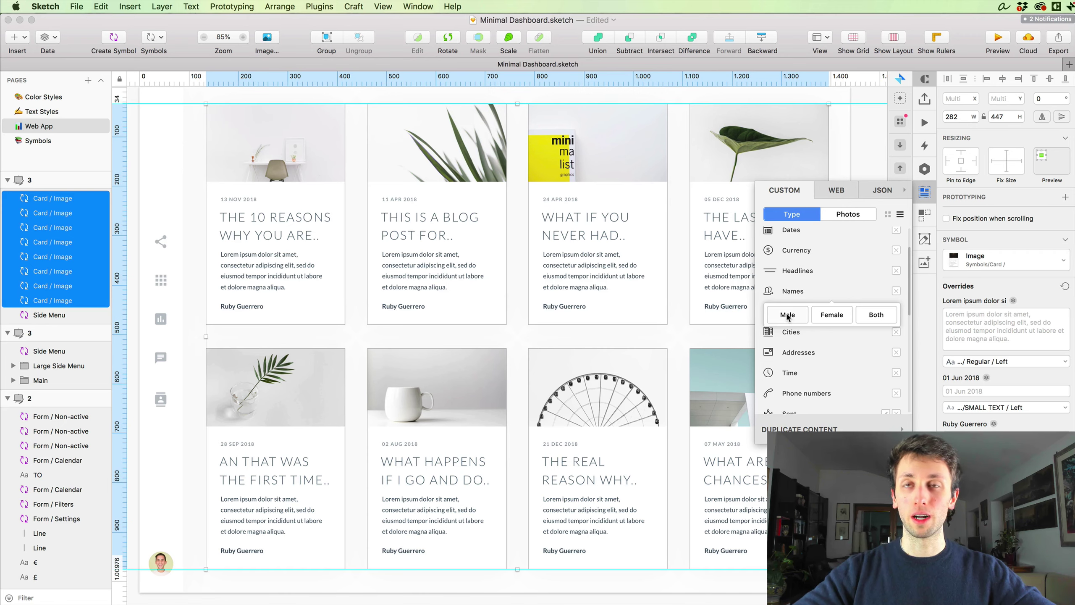
{"action": "left_click", "coordinate": [874, 318]}
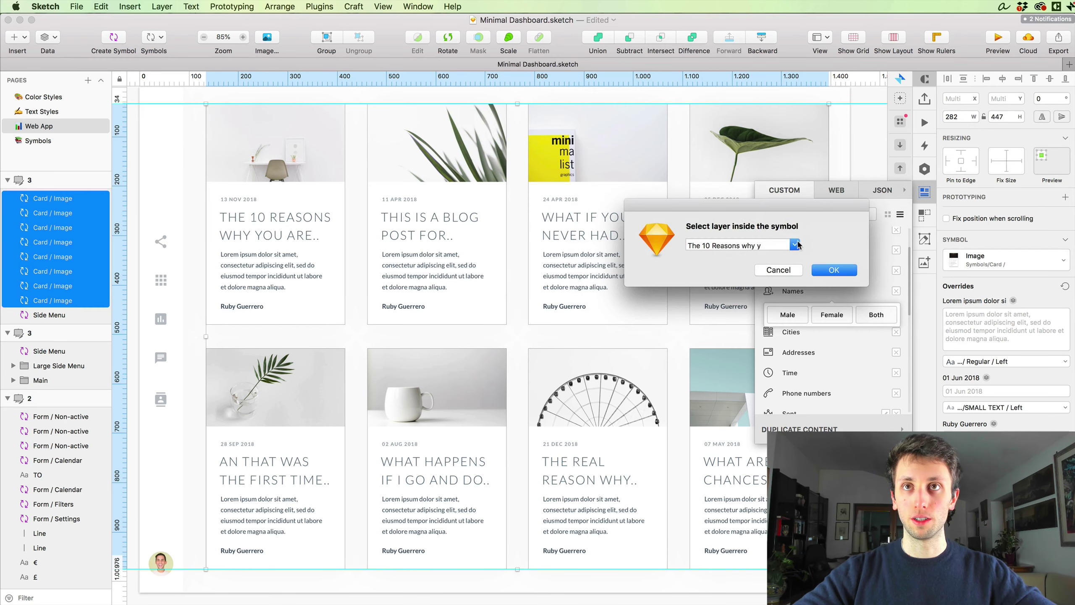
{"action": "left_click", "coordinate": [795, 244]}
{"action": "left_click", "coordinate": [743, 273]}
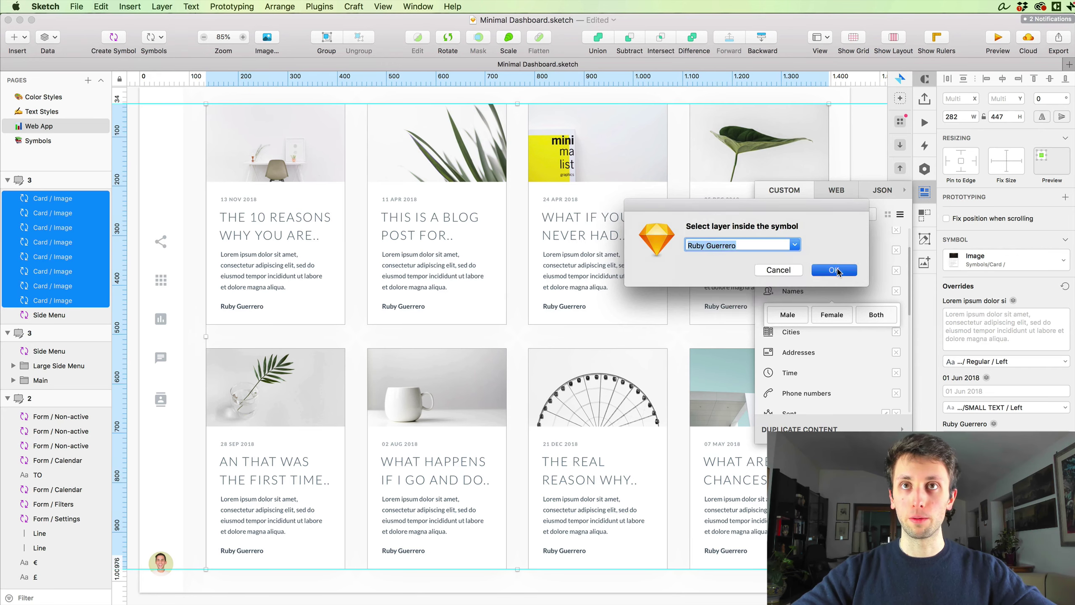
{"action": "left_click", "coordinate": [837, 270]}
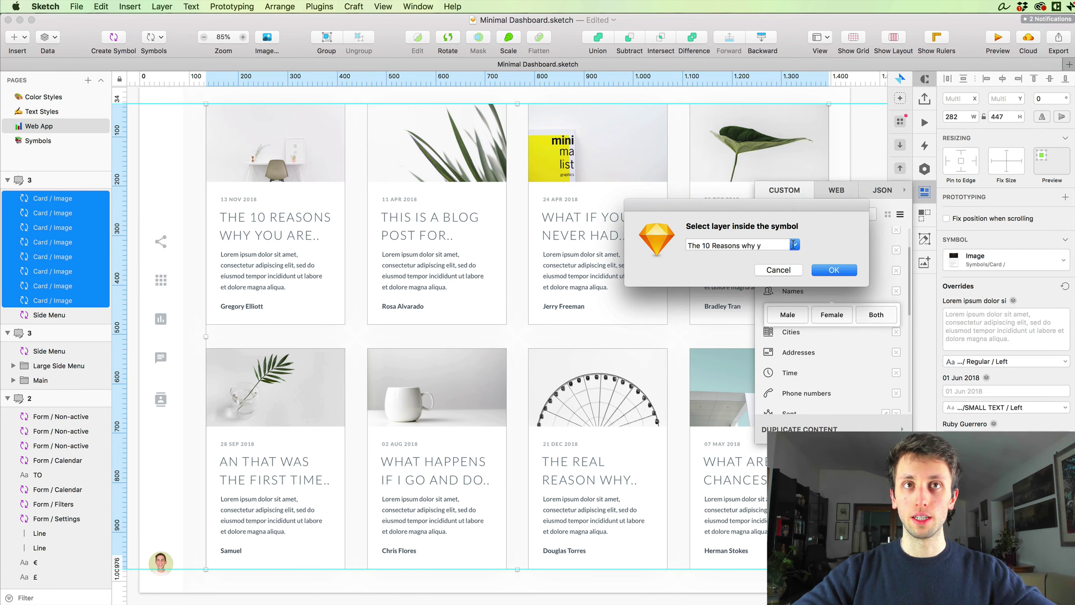
- Apply random names to the next card's author layer and cancel the remaining layer prompts
{"action": "left_click", "coordinate": [795, 246]}
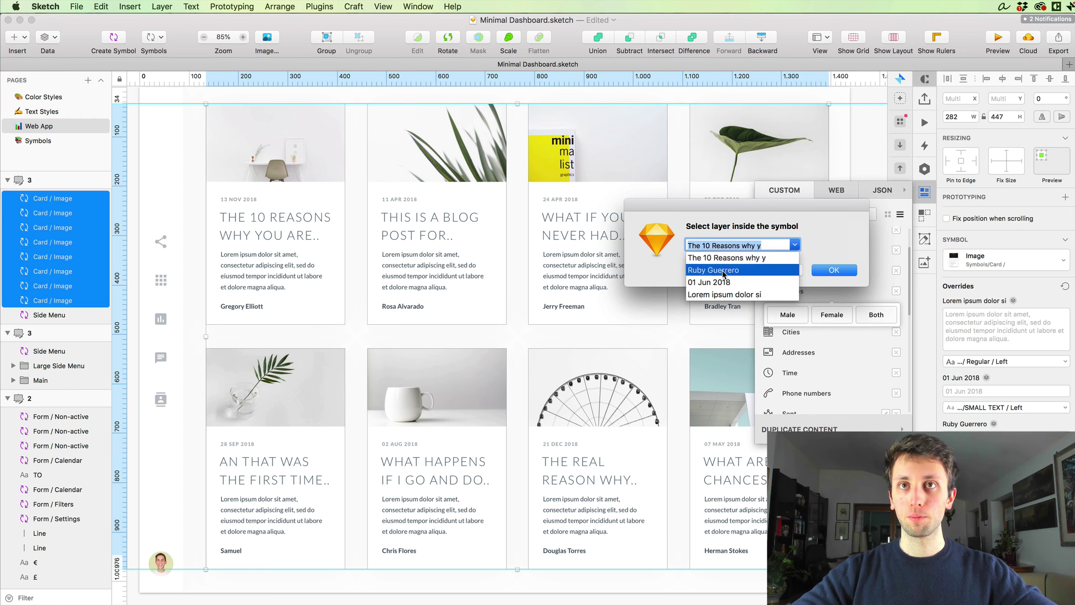
{"action": "left_click", "coordinate": [723, 270]}
{"action": "left_click", "coordinate": [833, 270]}
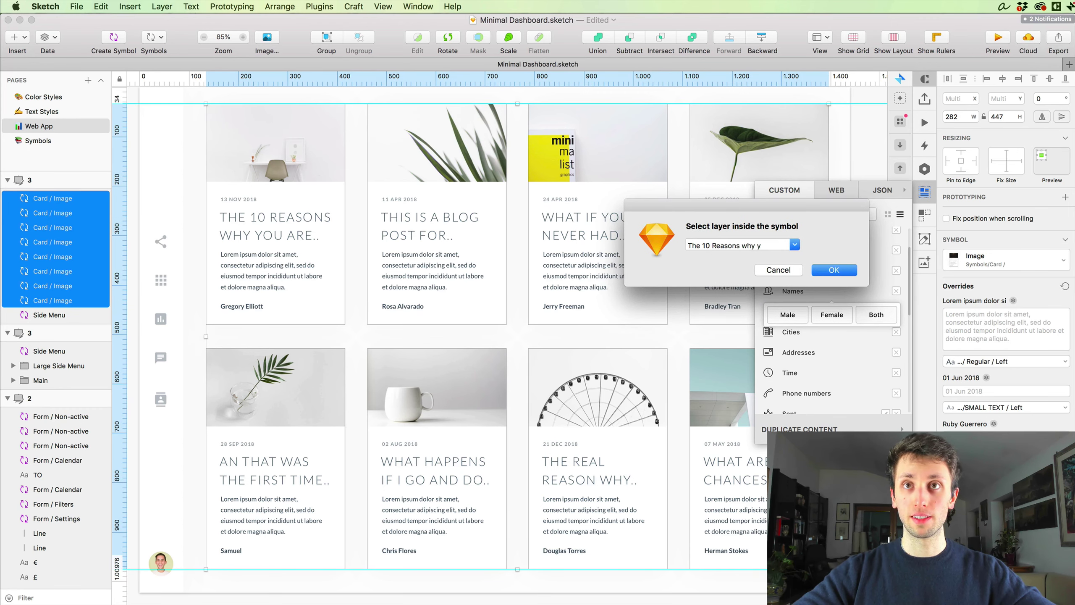
{"action": "left_click", "coordinate": [776, 271]}
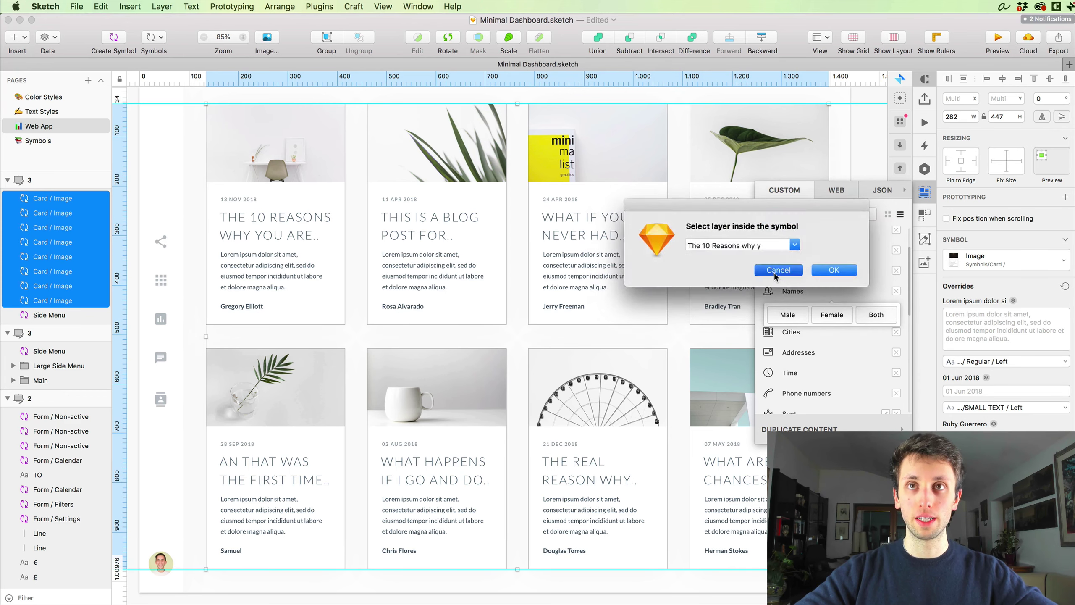
{"action": "left_click", "coordinate": [768, 273]}
{"action": "left_click", "coordinate": [767, 273]}
- Paste the Sed ut perspiciatis paragraph into the 11 Apr card's body override and trim its end
{"action": "left_click", "coordinate": [621, 338]}
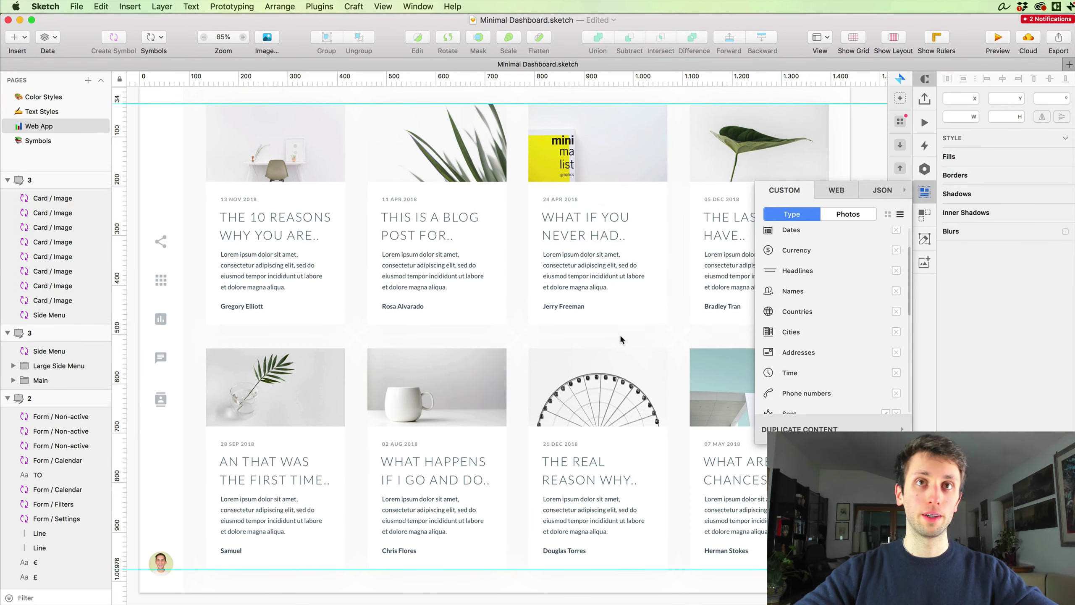
{"action": "scroll", "coordinate": [620, 335], "scroll_direction": "up", "scroll_amount": 1}
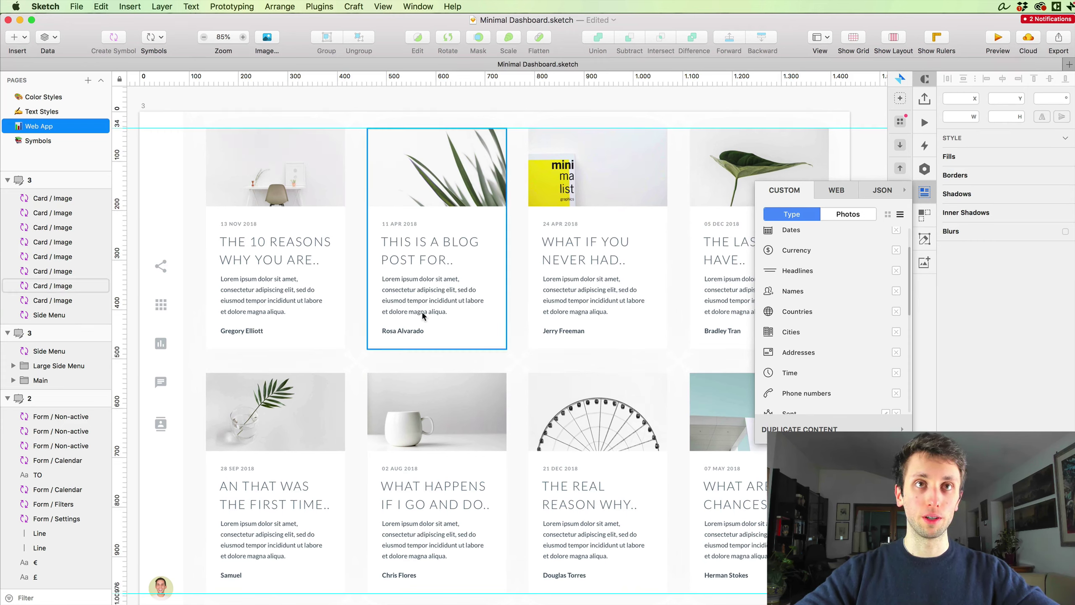
{"action": "left_click", "coordinate": [474, 317]}
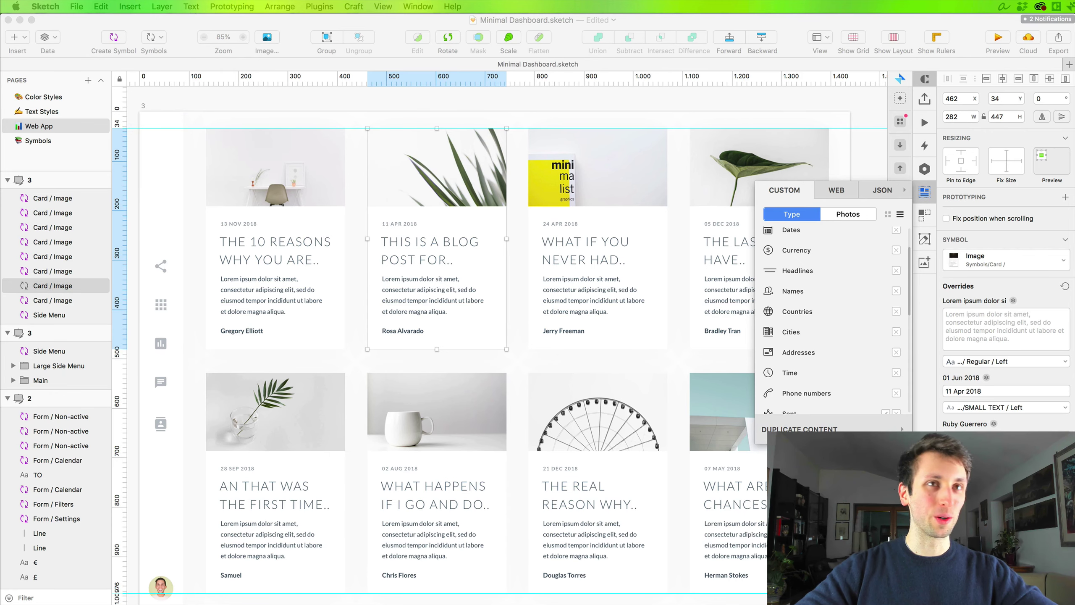
{"action": "key", "text": "super+Tab"}
{"action": "left_click", "coordinate": [1051, 332]}
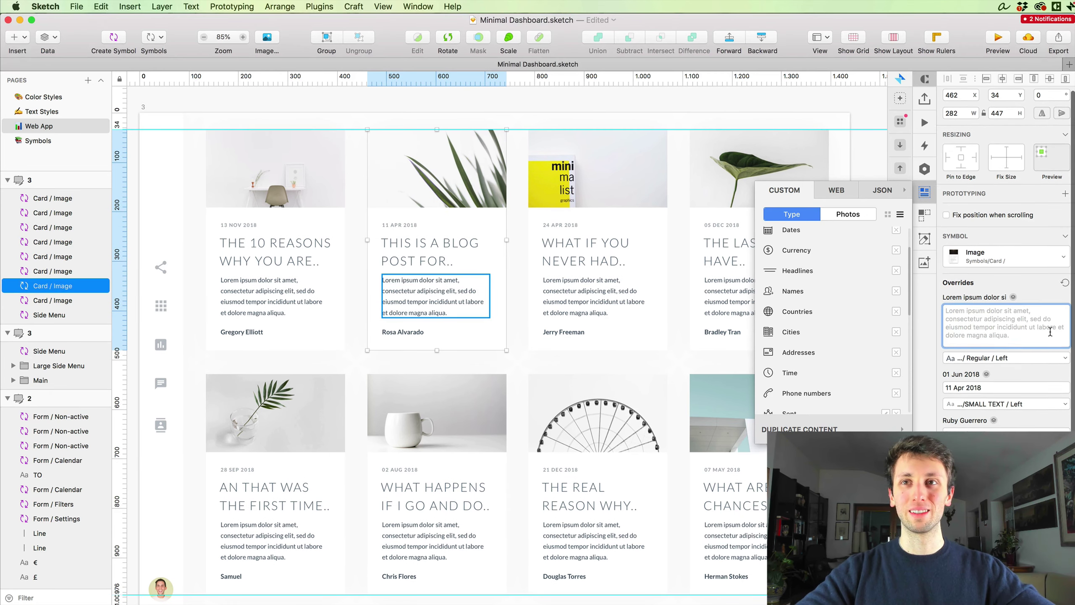
{"action": "key", "text": "super+v"}
{"action": "left_click_drag", "start_coordinate": [1028, 329], "coordinate": [1047, 345]}
{"action": "key", "text": "BackSpace"}
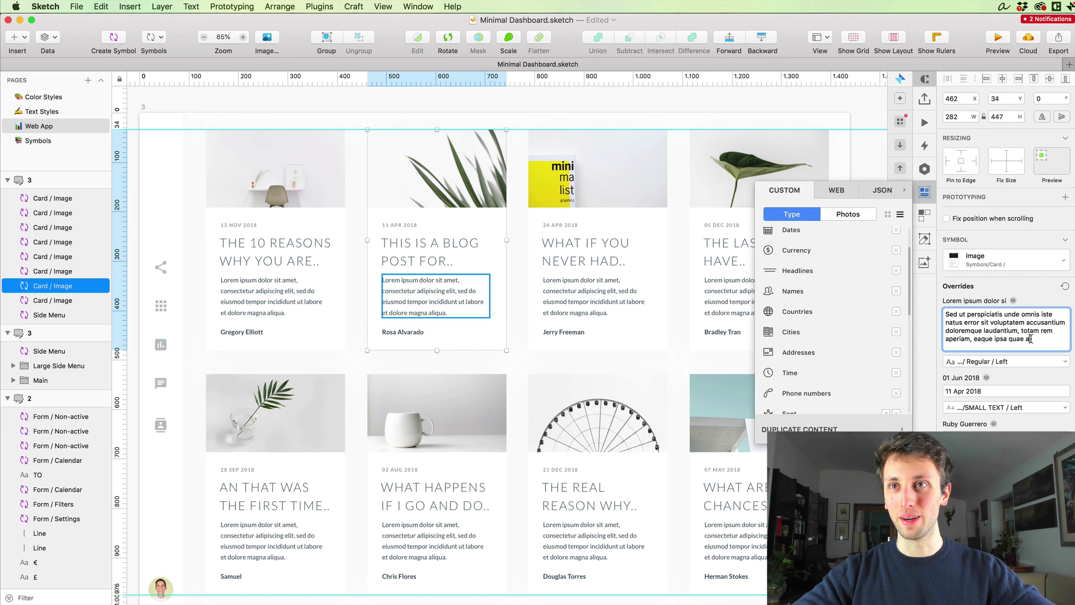
{"action": "key", "text": "BackSpace"}
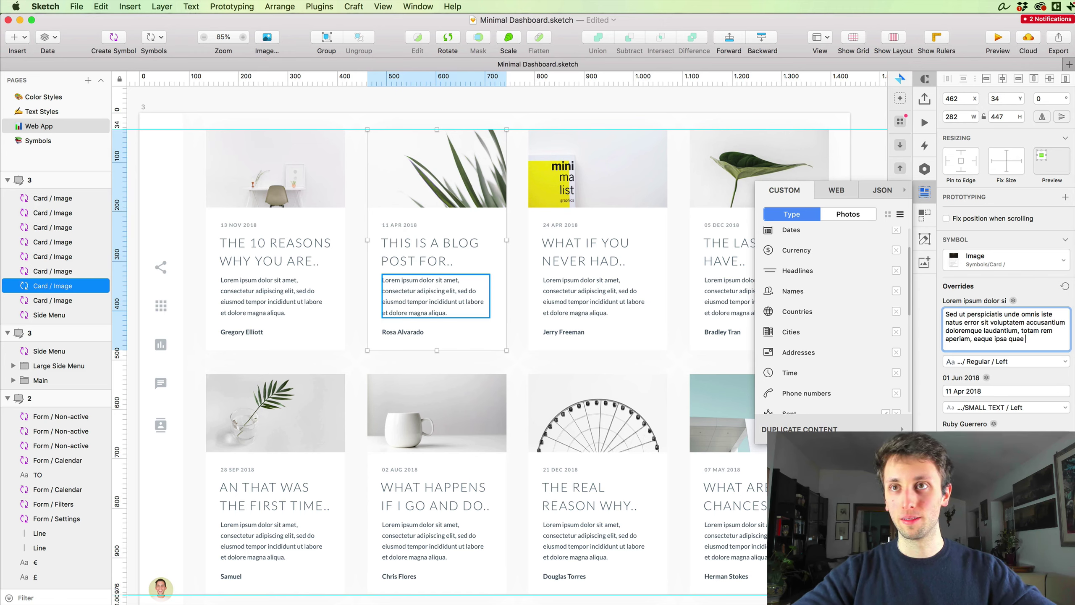
{"action": "key", "text": "Return"}
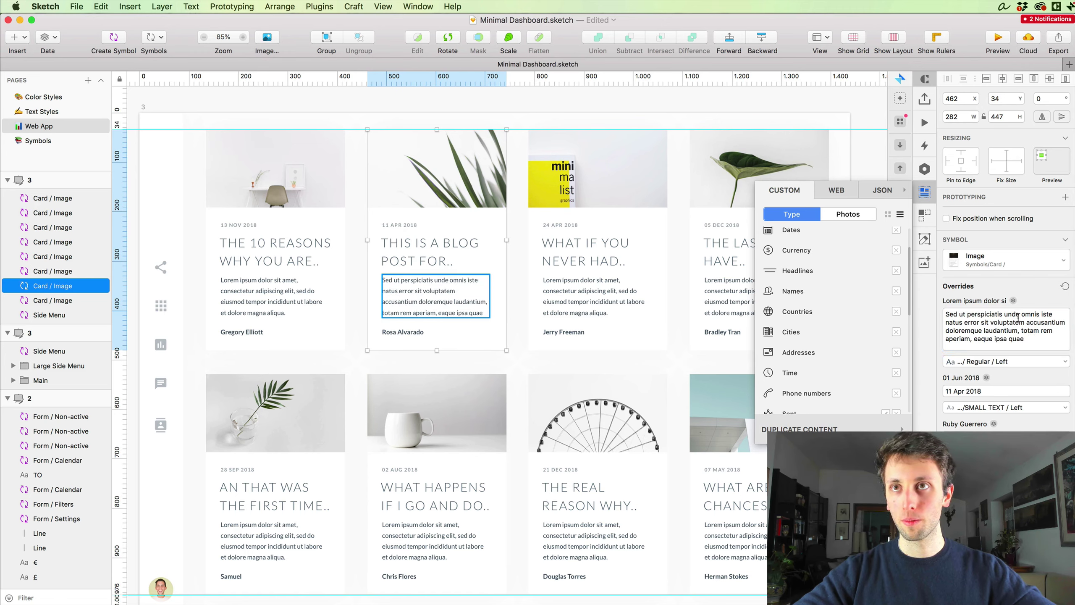
- End the paragraph with a period and paste it into three more cards' body overrides
{"action": "left_click", "coordinate": [1026, 339]}
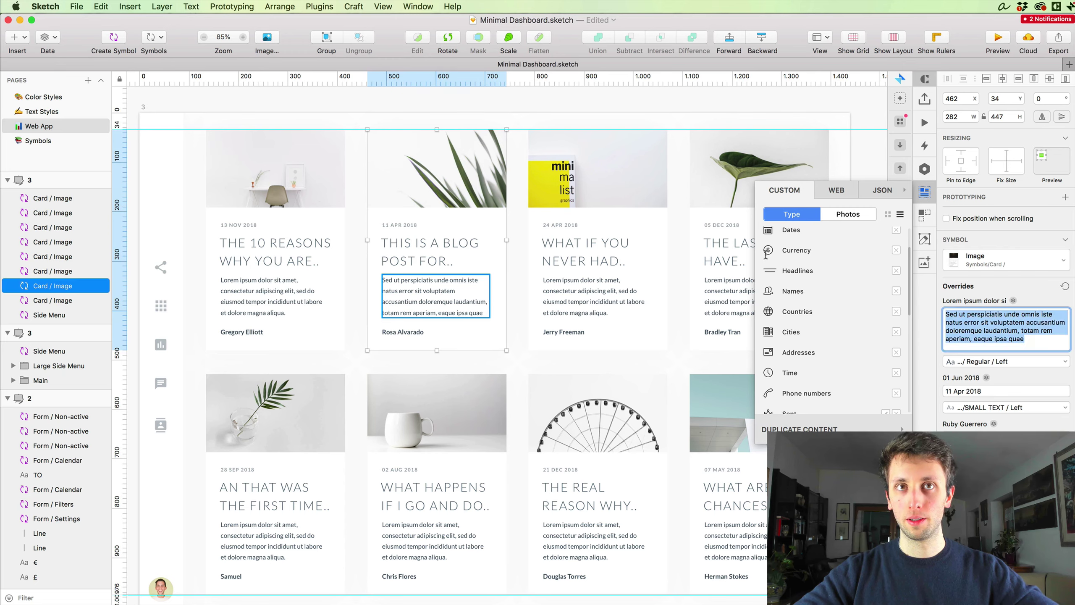
{"action": "key", "text": "Right"}
{"action": "type", "text": "."}
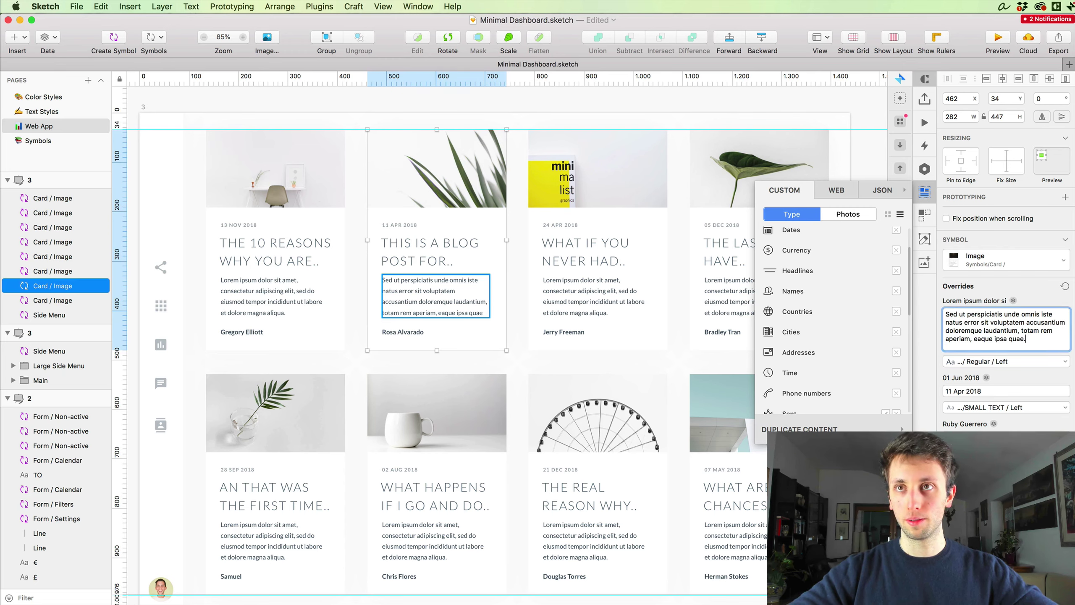
{"action": "key", "text": "shift+Up"}
{"action": "key", "text": "shift+Up"}
{"action": "key", "text": "shift+Up"}
{"action": "key", "text": "shift+Up"}
{"action": "key", "text": "super+c"}
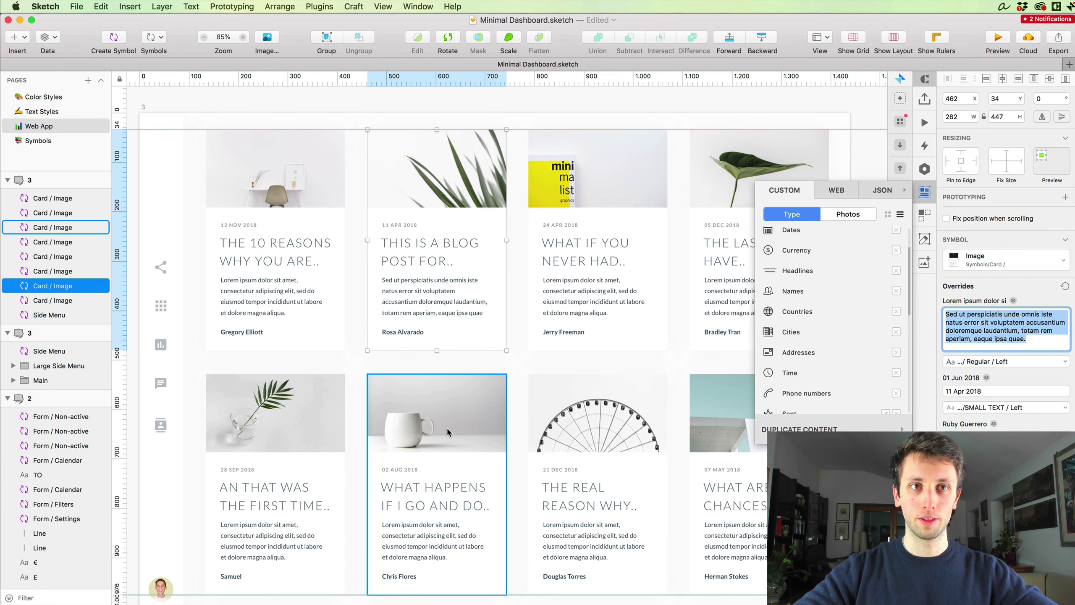
{"action": "left_click", "coordinate": [319, 467]}
{"action": "left_click", "coordinate": [601, 423], "text": "shift"}
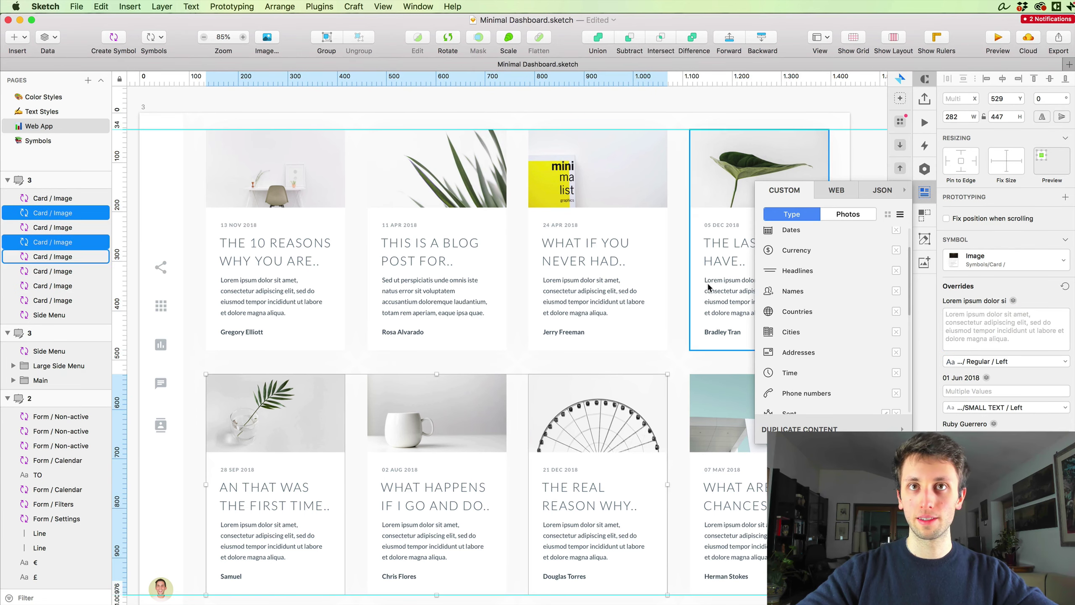
{"action": "left_click", "coordinate": [716, 293], "text": "shift"}
{"action": "left_click", "coordinate": [970, 332]}
{"action": "key", "text": "super+v"}
{"action": "key", "text": "Return"}
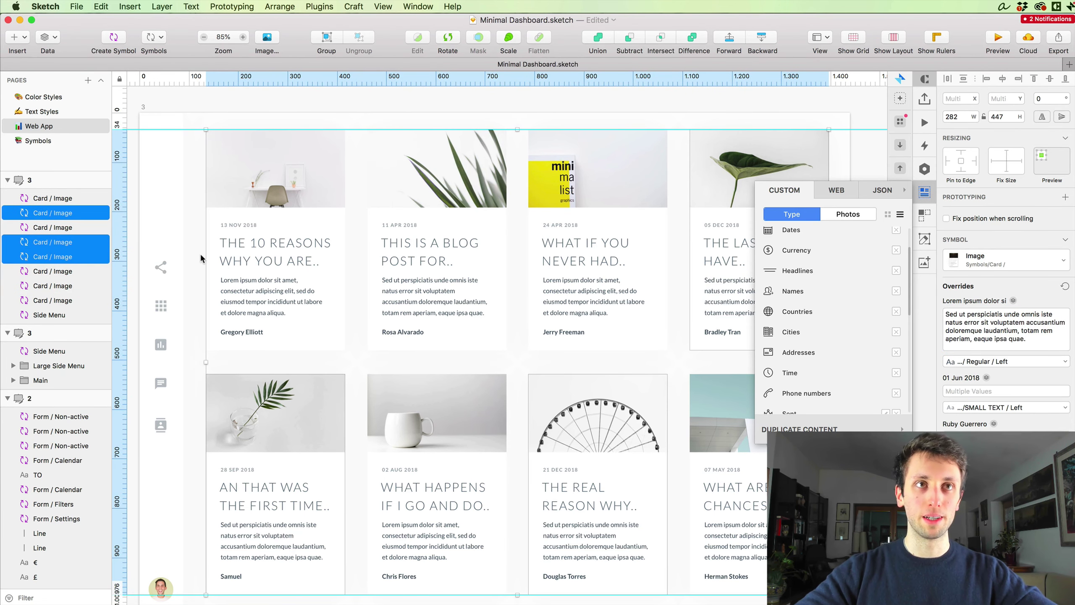
{"action": "key", "text": "Escape"}
- Close the Craft Data panel and drag the top and bottom horizontal guides off the ruler
{"action": "left_click", "coordinate": [924, 192]}
{"action": "scroll", "coordinate": [828, 179], "scroll_direction": "down", "scroll_amount": 2}
{"action": "scroll", "coordinate": [828, 179], "scroll_direction": "down", "scroll_amount": 1}
{"action": "scroll", "coordinate": [318, 136], "scroll_direction": "down", "scroll_amount": 2}
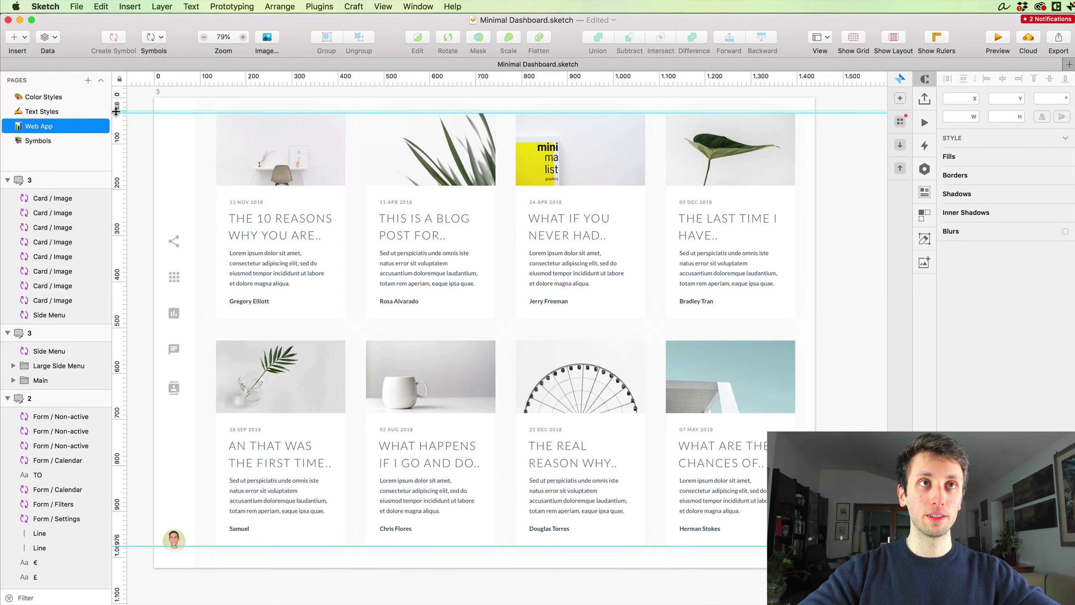
{"action": "left_click_drag", "start_coordinate": [116, 112], "coordinate": [205, 8]}
{"action": "left_click_drag", "start_coordinate": [115, 547], "coordinate": [200, 10]}
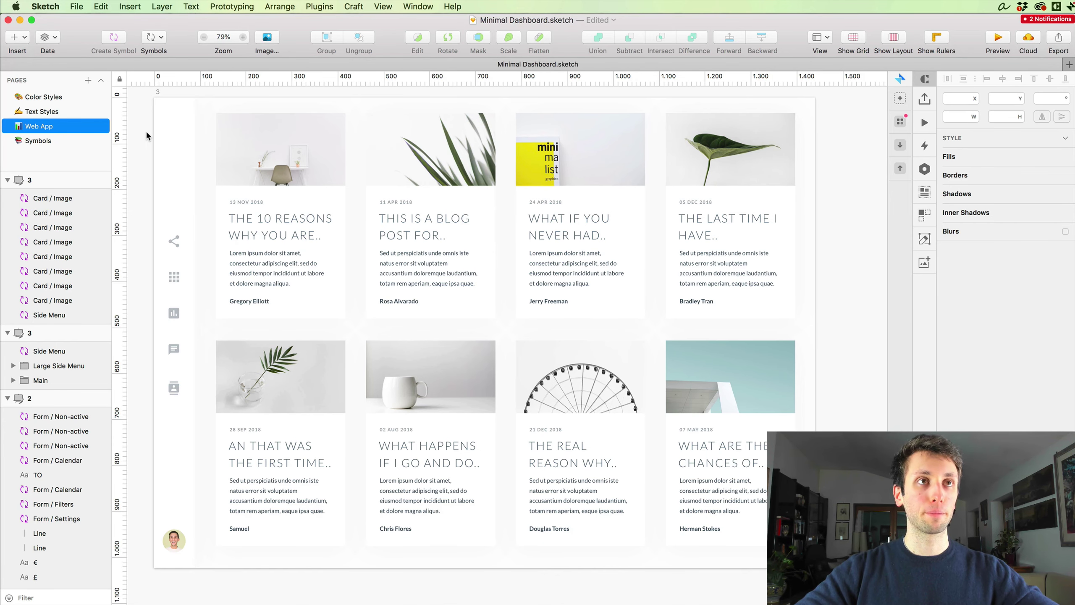
- Rename the dashboard artboard from 3 to 4 in the Layers list
{"action": "scroll", "coordinate": [147, 135], "scroll_direction": "left", "scroll_amount": 3}
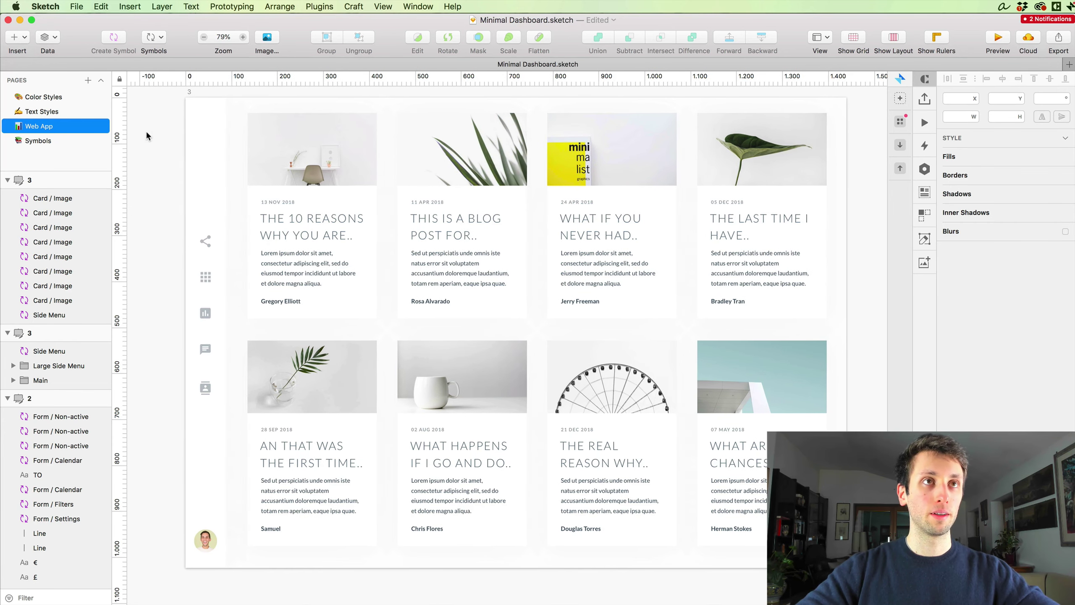
{"action": "double_click", "coordinate": [188, 92]}
{"action": "type", "text": "4"}
{"action": "key", "text": "Return"}
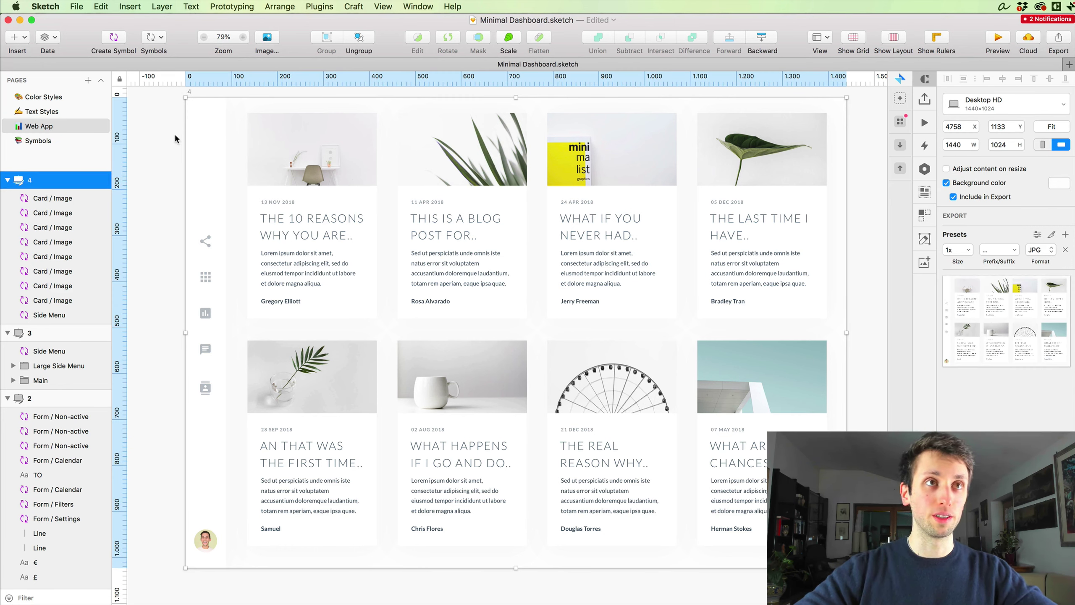
{"action": "left_click", "coordinate": [169, 150]}
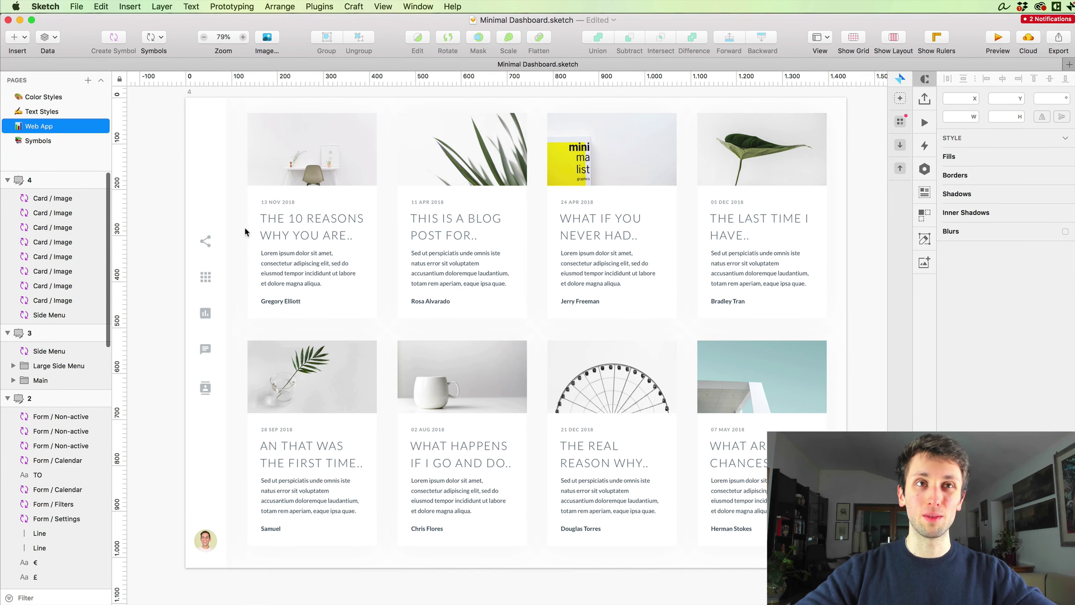
- In the card symbol master, rename the Rectangle photo layer to Image
{"action": "double_click", "coordinate": [316, 224]}
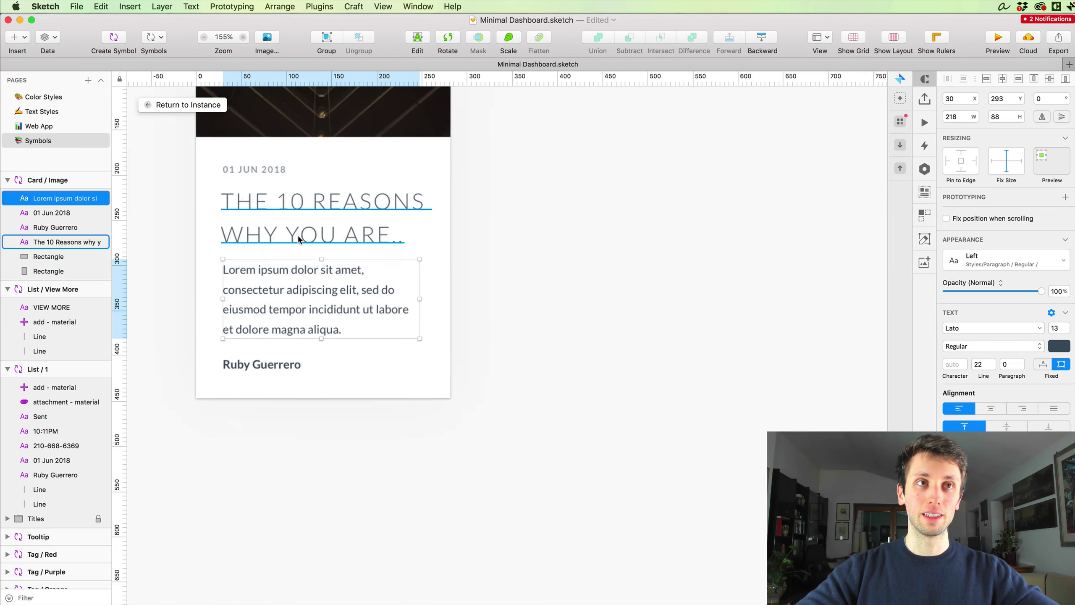
{"action": "left_click", "coordinate": [43, 256]}
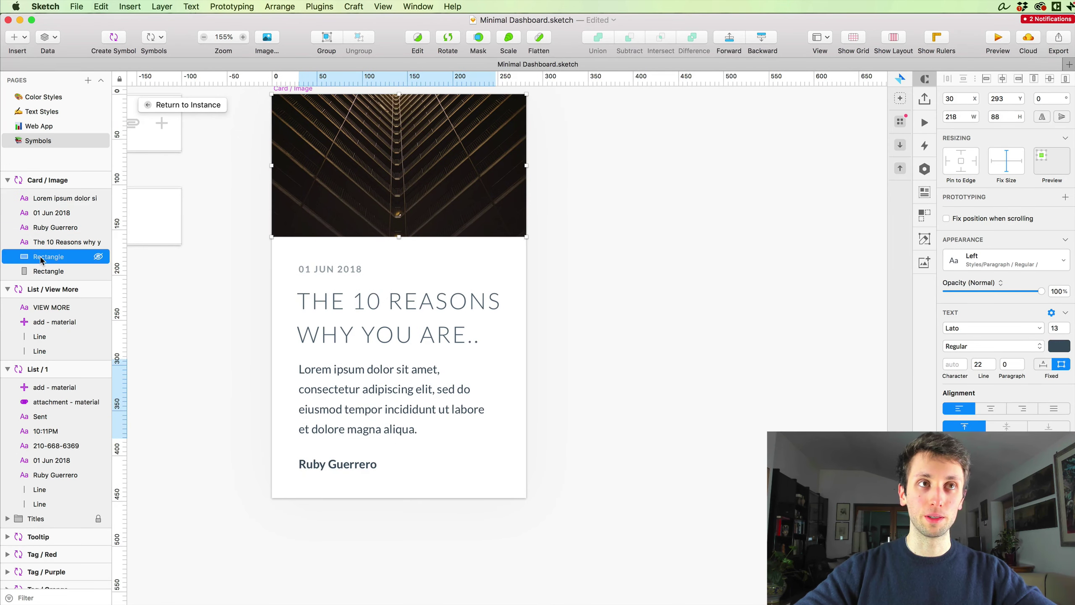
{"action": "double_click", "coordinate": [43, 257]}
{"action": "type", "text": "Image"}
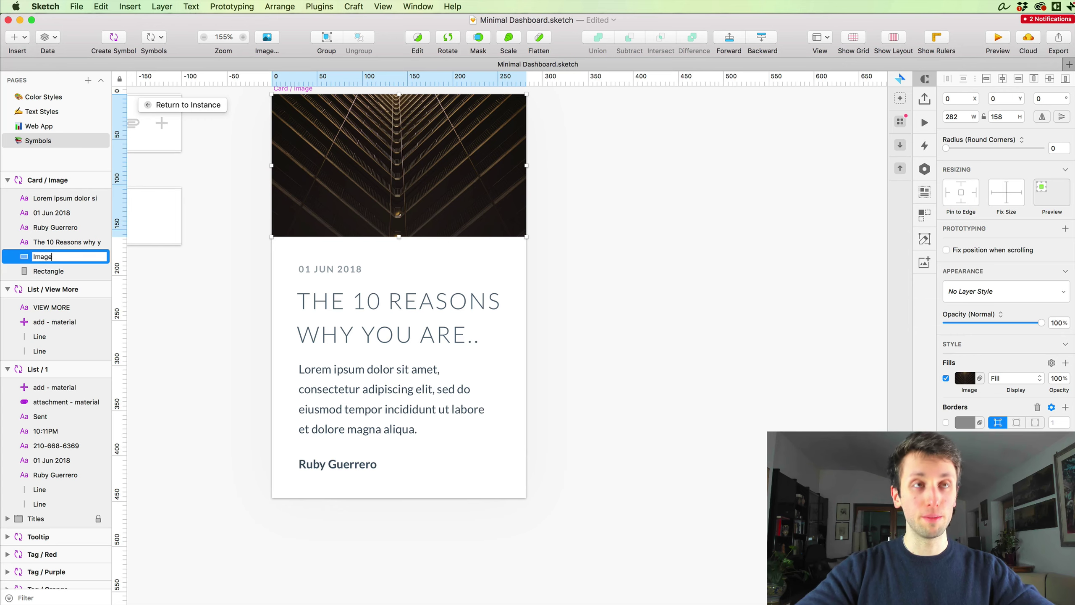
{"action": "key", "text": "Return"}
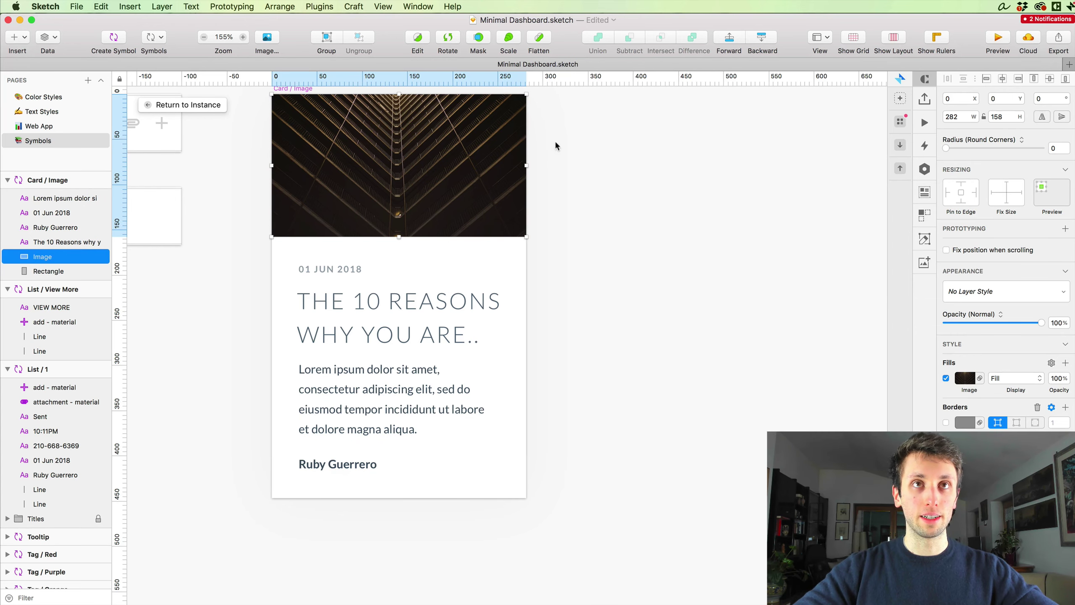
- Sort the card symbol's layers with SketchCleaner's Sort Layers by Y-Position, then return to the dashboard
{"action": "left_click_drag", "start_coordinate": [567, 146], "coordinate": [319, 487]}
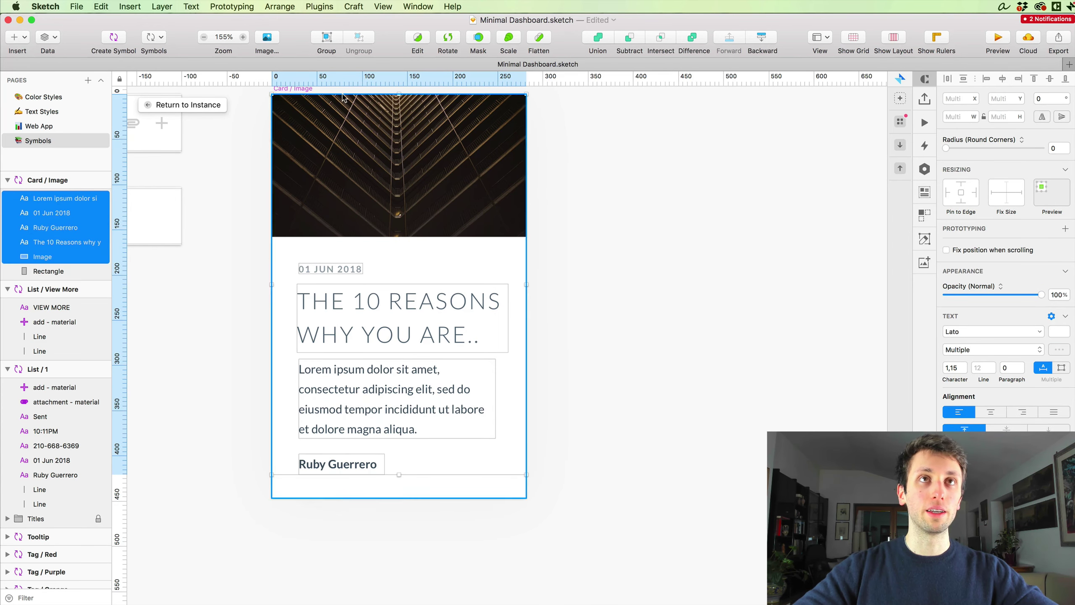
{"action": "left_click", "coordinate": [320, 6]}
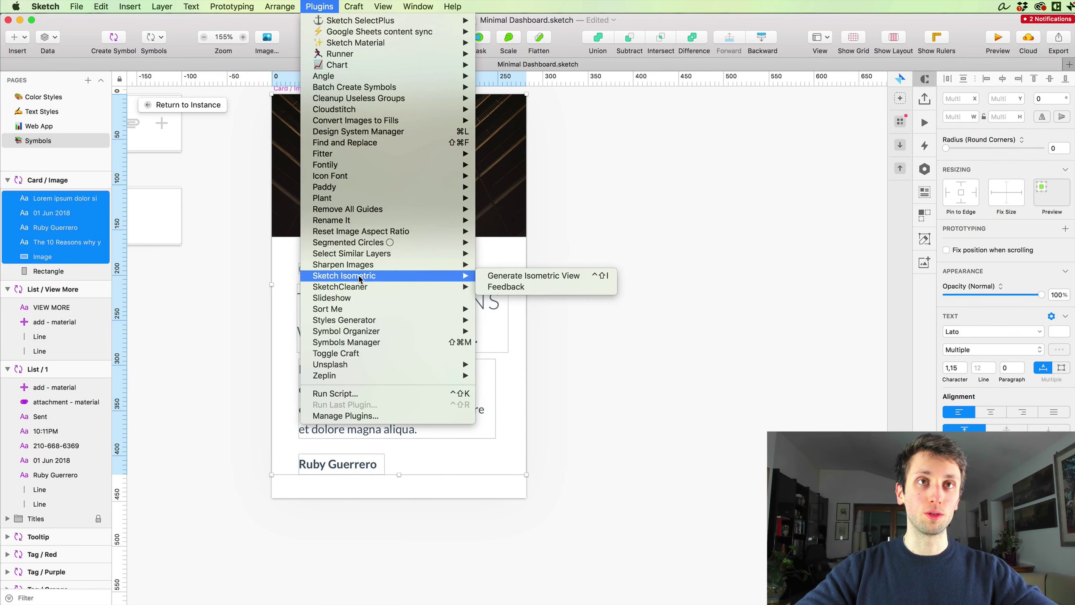
{"action": "mouse_move", "coordinate": [371, 253]}
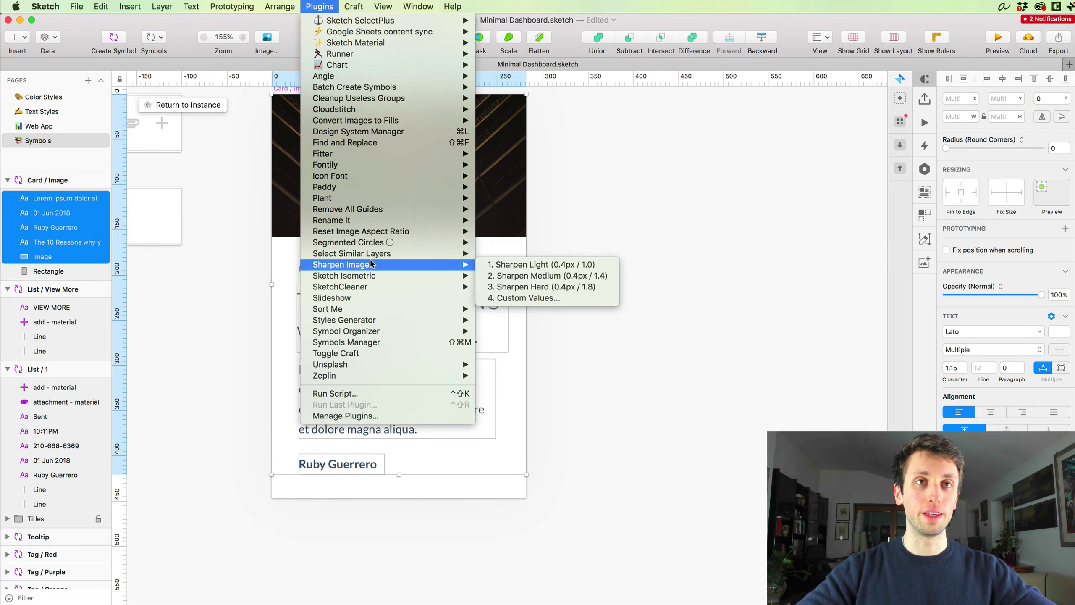
{"action": "mouse_move", "coordinate": [376, 289]}
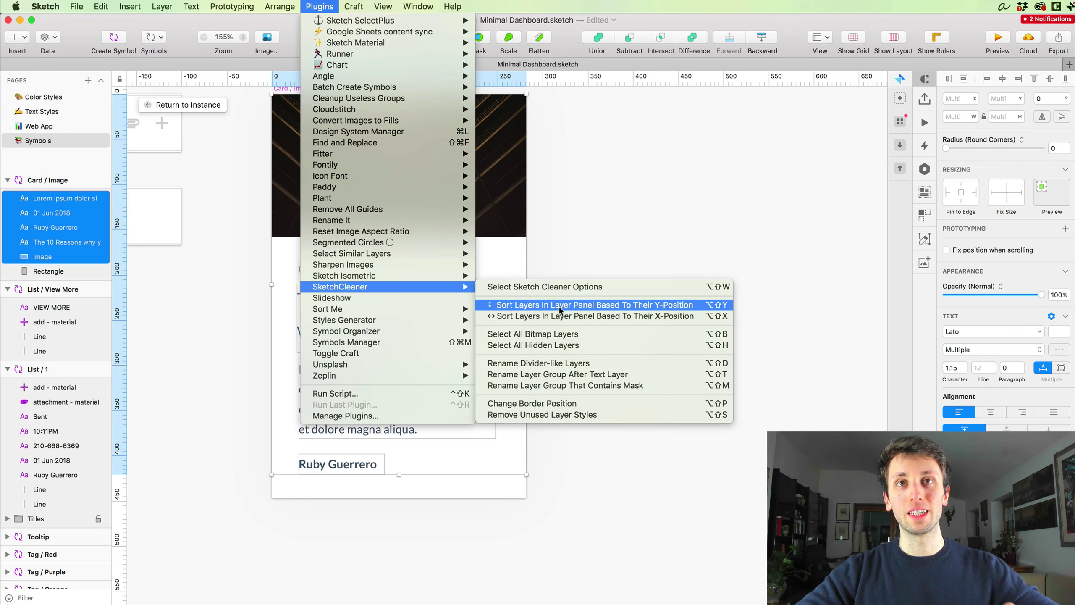
{"action": "left_click", "coordinate": [663, 306]}
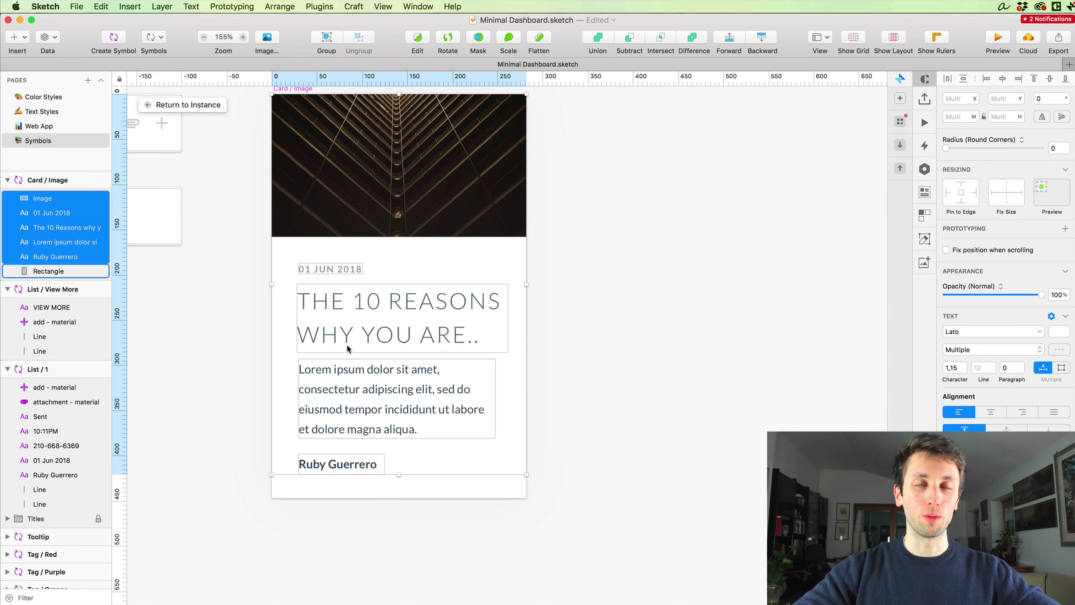
{"action": "left_click", "coordinate": [211, 105]}
{"action": "left_click", "coordinate": [169, 205]}
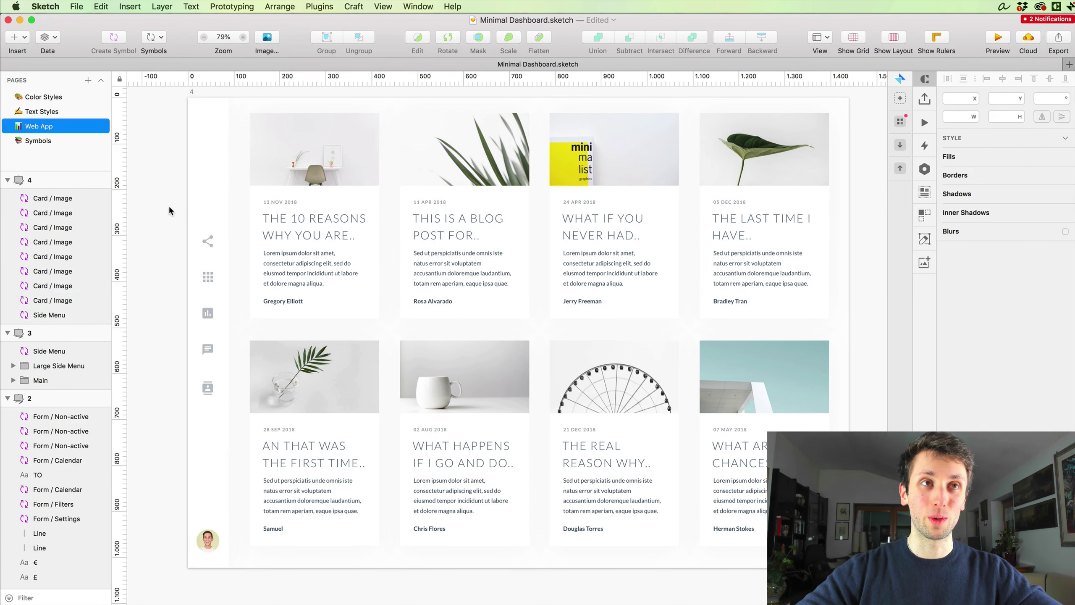
{"action": "scroll", "coordinate": [170, 207], "scroll_direction": "up", "scroll_amount": 1}
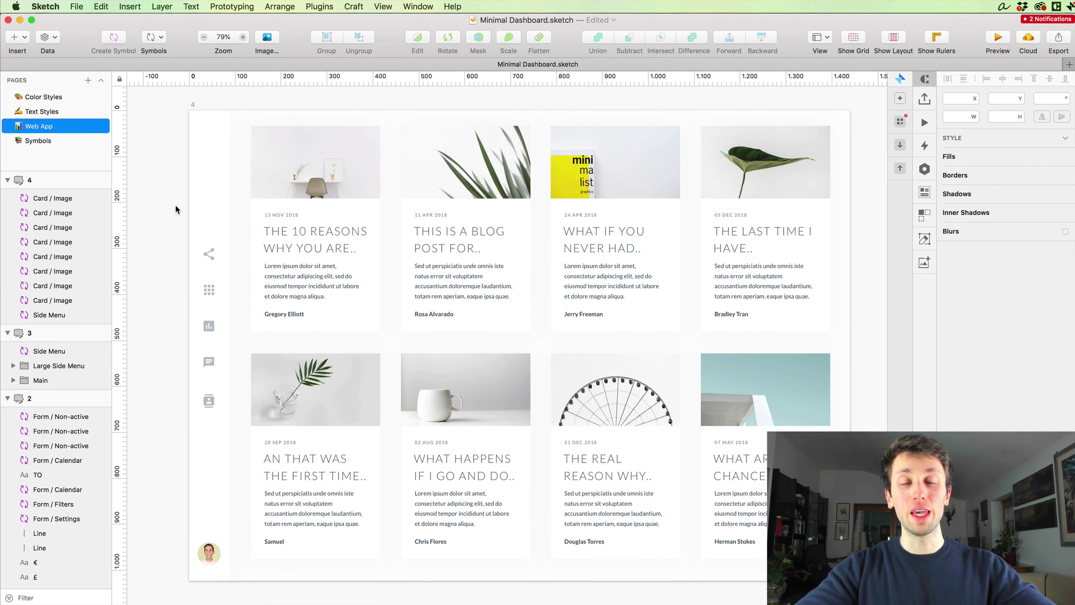